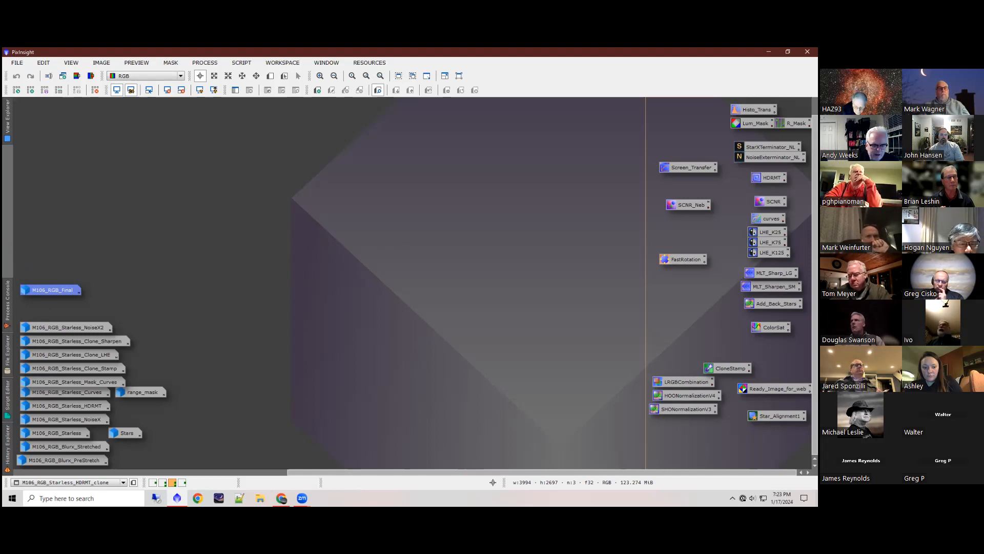
Step: Look through the History Explorer, Script Editor, File Explorer and Process Console
{"action": "left_click", "coordinate": [11, 442]}
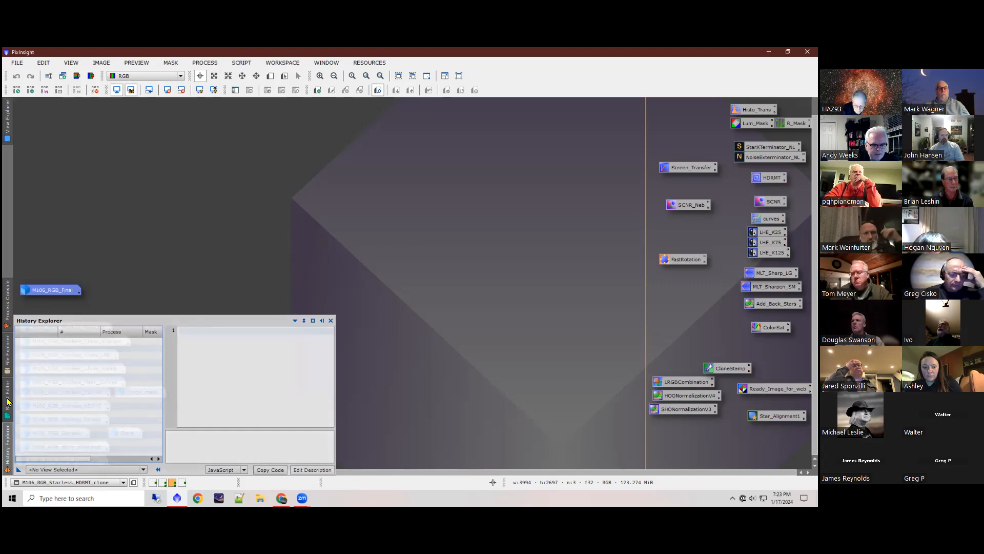
{"action": "left_click", "coordinate": [7, 402]}
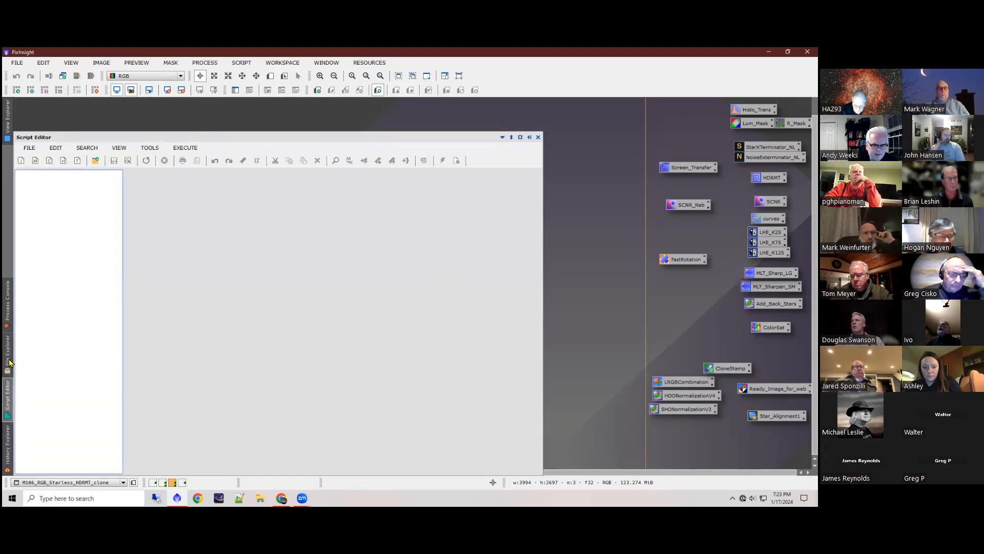
{"action": "left_click", "coordinate": [9, 362]}
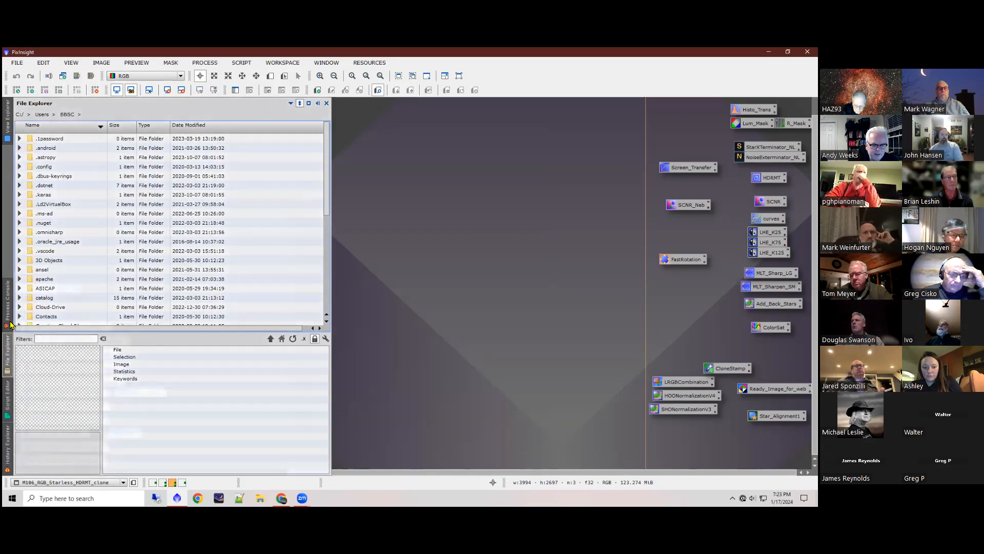
{"action": "left_click", "coordinate": [8, 323]}
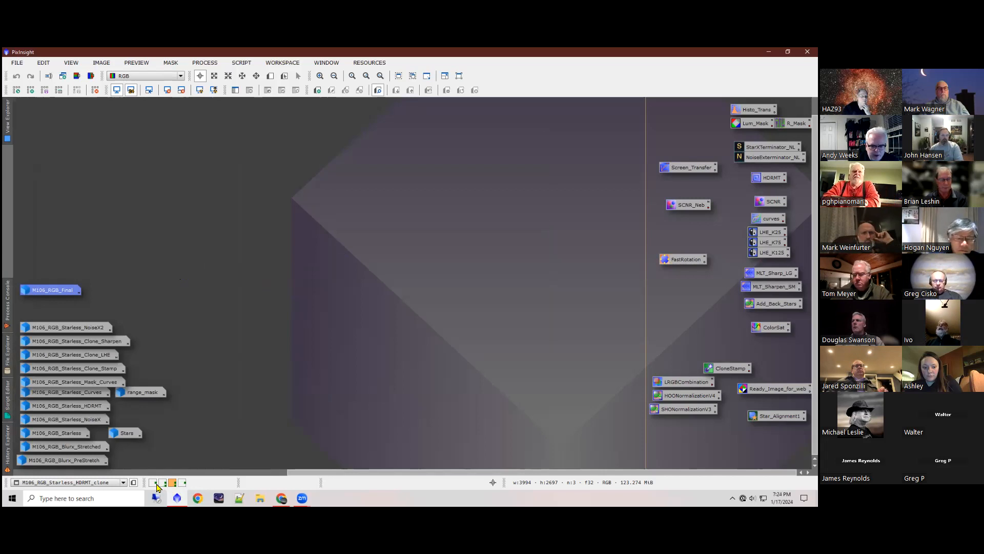
Step: View the first workspace and the Linear_Processing workspace, and return to the third one with the M106_RGB_Starless images
{"action": "mouse_move", "coordinate": [157, 486]}
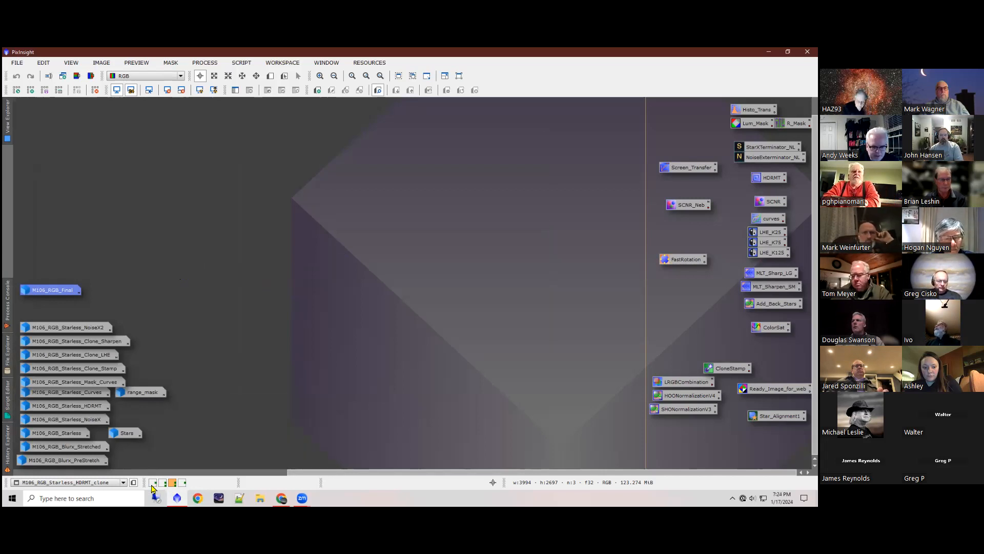
{"action": "left_click", "coordinate": [153, 484]}
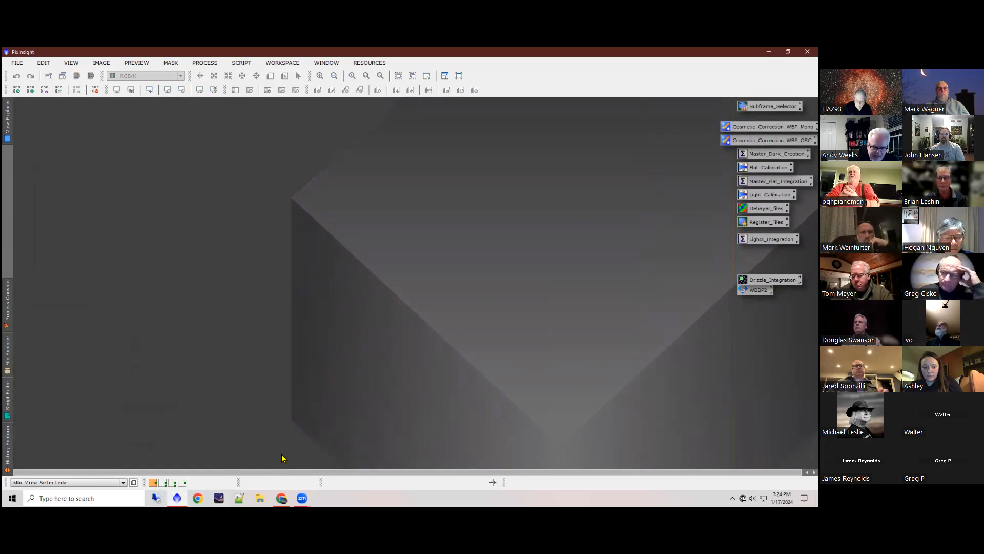
{"action": "left_click", "coordinate": [163, 484]}
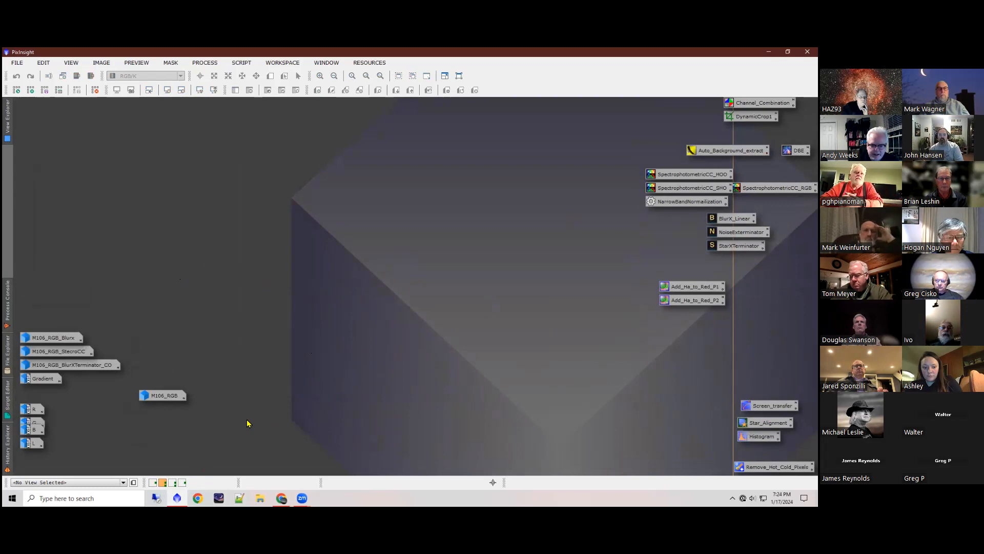
{"action": "left_click", "coordinate": [173, 482]}
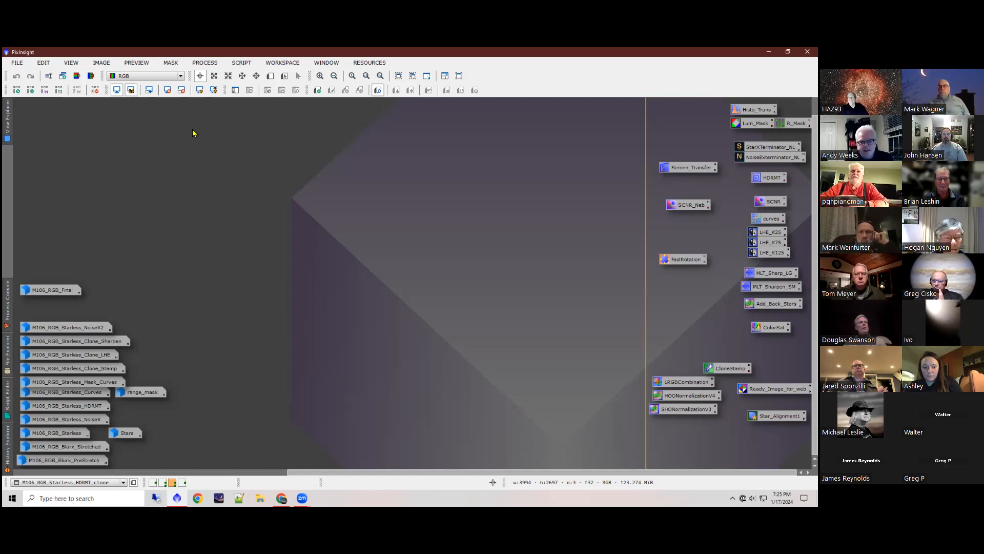
Step: Look over the available process categories and script categories
{"action": "left_click", "coordinate": [205, 63]}
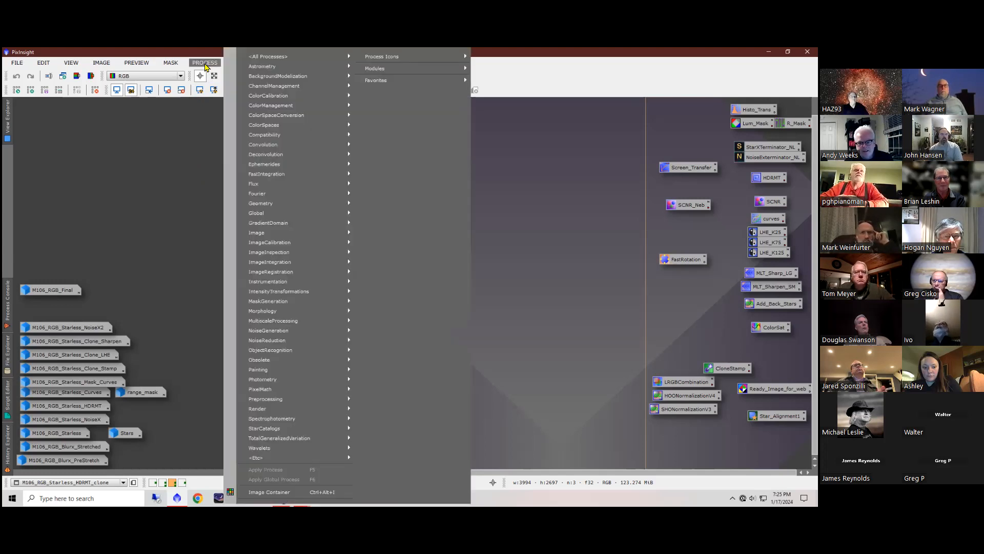
{"action": "mouse_move", "coordinate": [246, 61]}
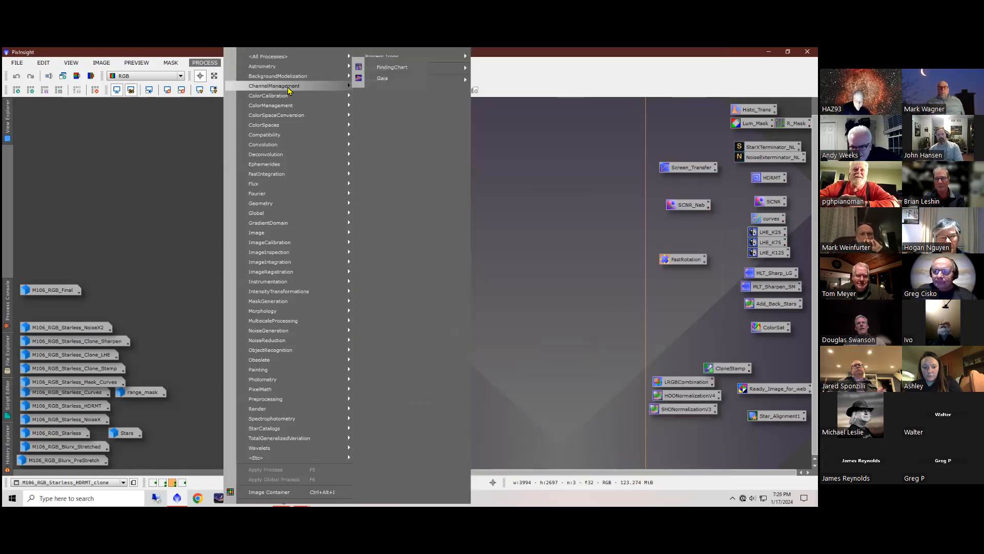
{"action": "left_click", "coordinate": [195, 181]}
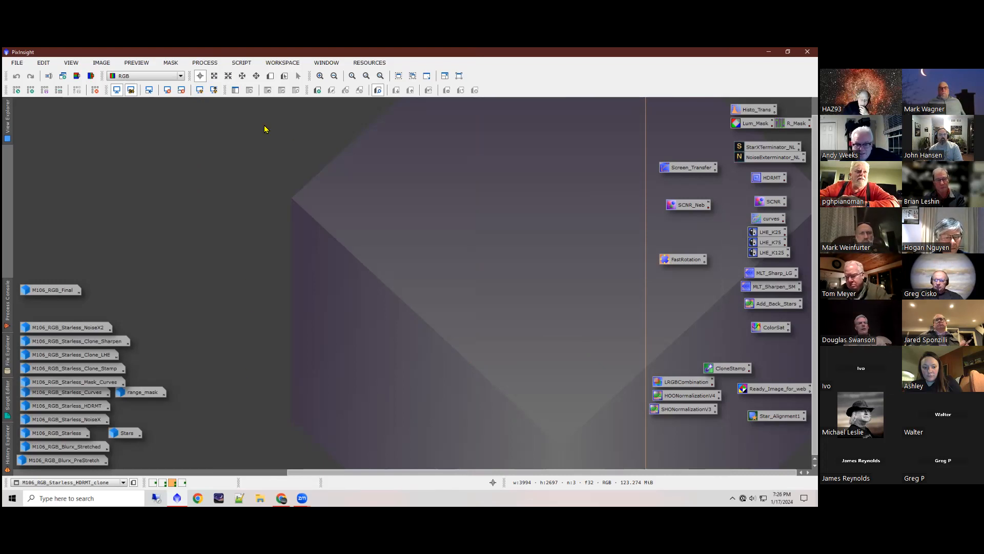
{"action": "left_click", "coordinate": [208, 64]}
{"action": "mouse_move", "coordinate": [253, 59]}
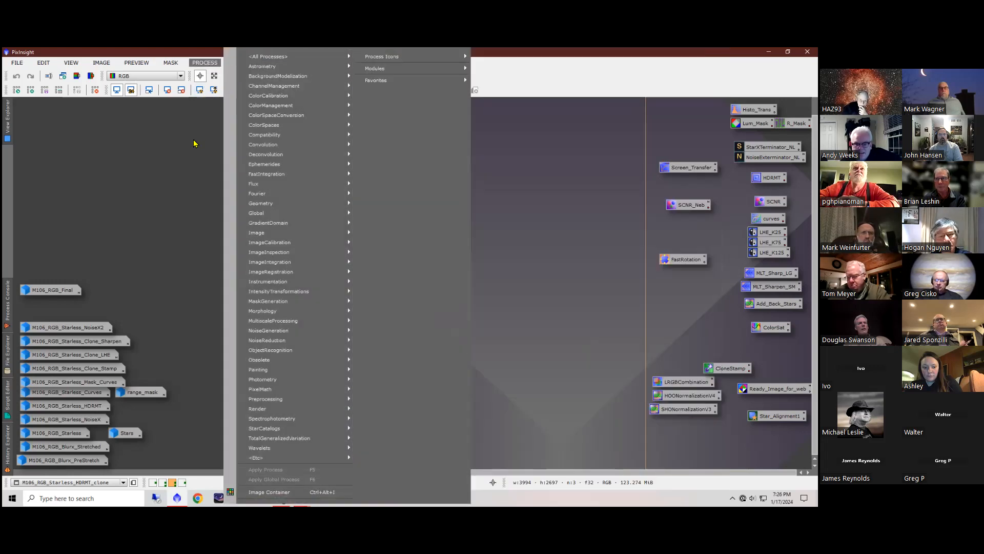
{"action": "left_click", "coordinate": [205, 212]}
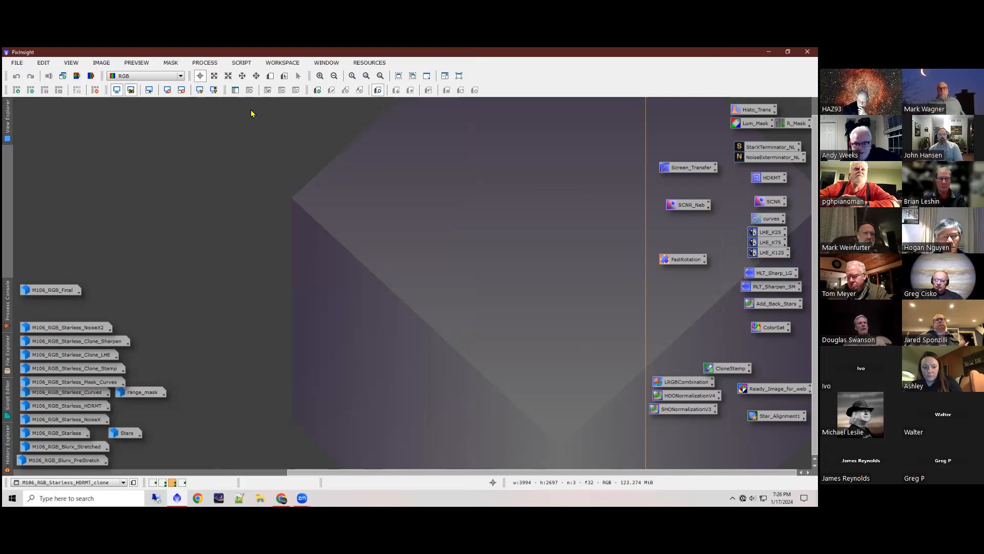
{"action": "left_click", "coordinate": [246, 67]}
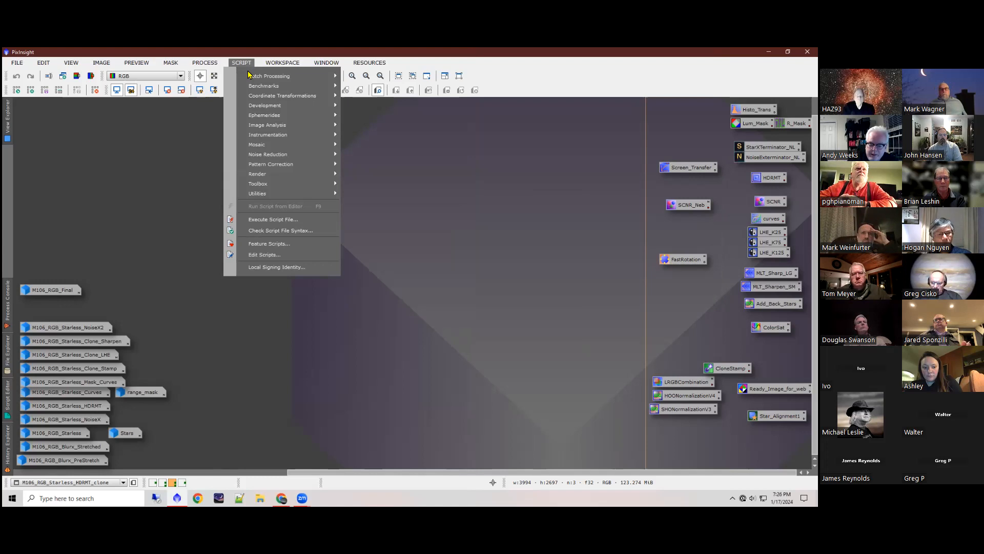
Step: Review the list of update repositories from the BlurXTerminator entry down to the cosmicphotons bfke entry, and close it without changes
{"action": "mouse_move", "coordinate": [371, 63]}
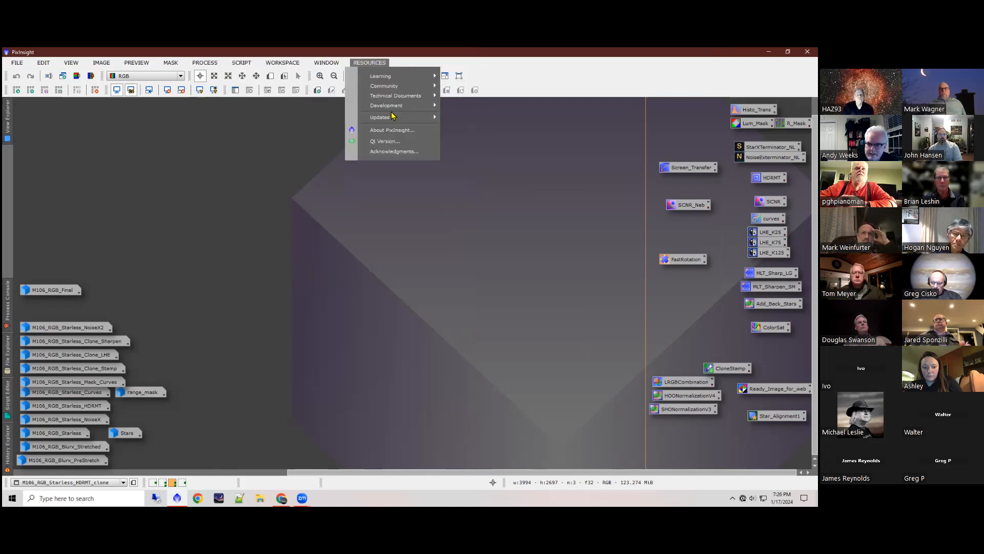
{"action": "mouse_move", "coordinate": [392, 117]}
{"action": "left_click", "coordinate": [477, 125]}
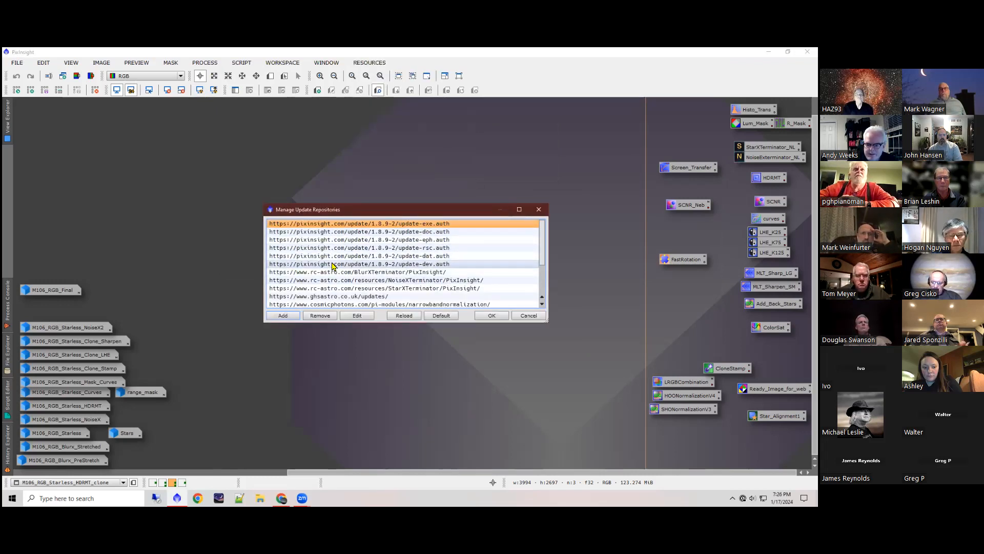
{"action": "left_click", "coordinate": [340, 273]}
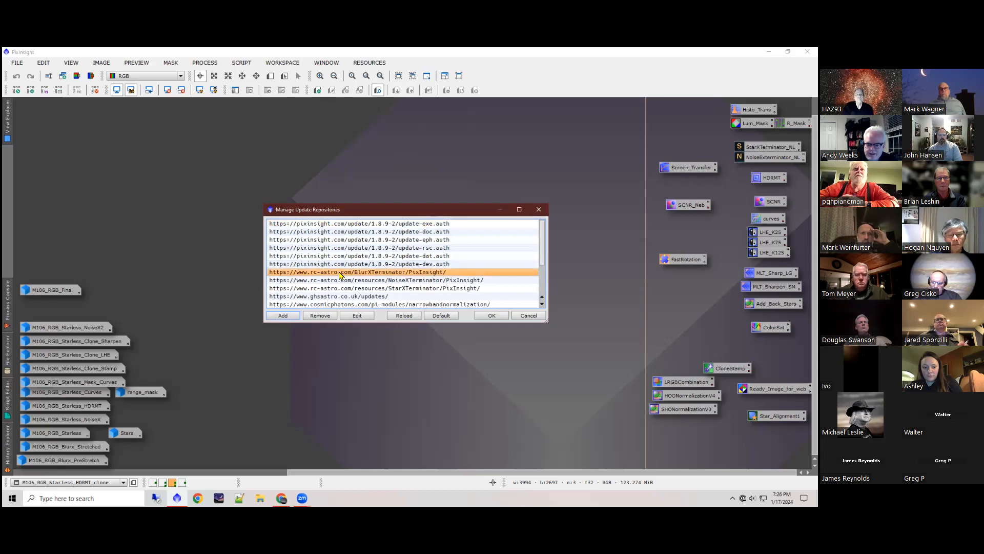
{"action": "key", "text": "Down"}
{"action": "key", "text": "Down"}
{"action": "key", "text": "Down"}
{"action": "key", "text": "Down"}
{"action": "key", "text": "Down"}
{"action": "key", "text": "Down"}
{"action": "key", "text": "Down"}
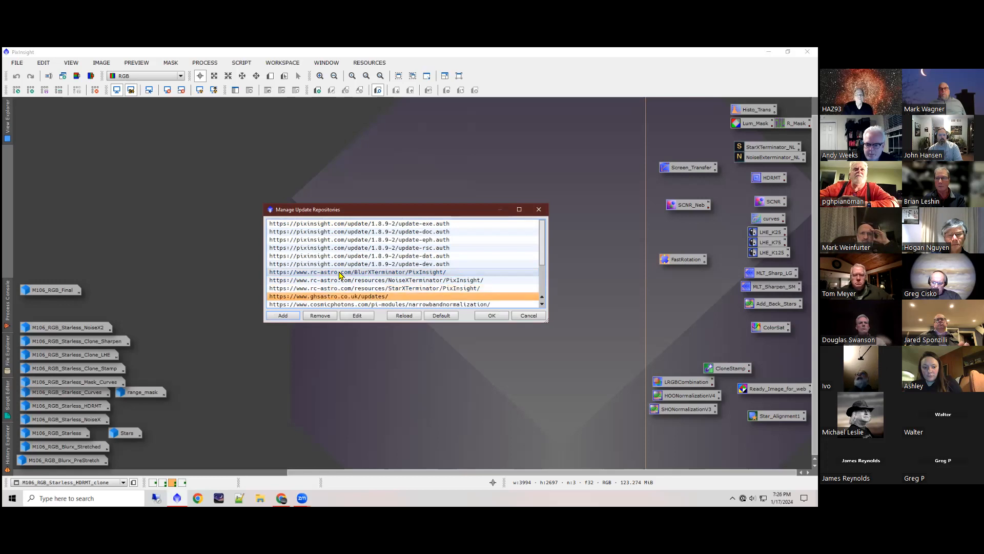
{"action": "key", "text": "Down"}
{"action": "key", "text": "Down"}
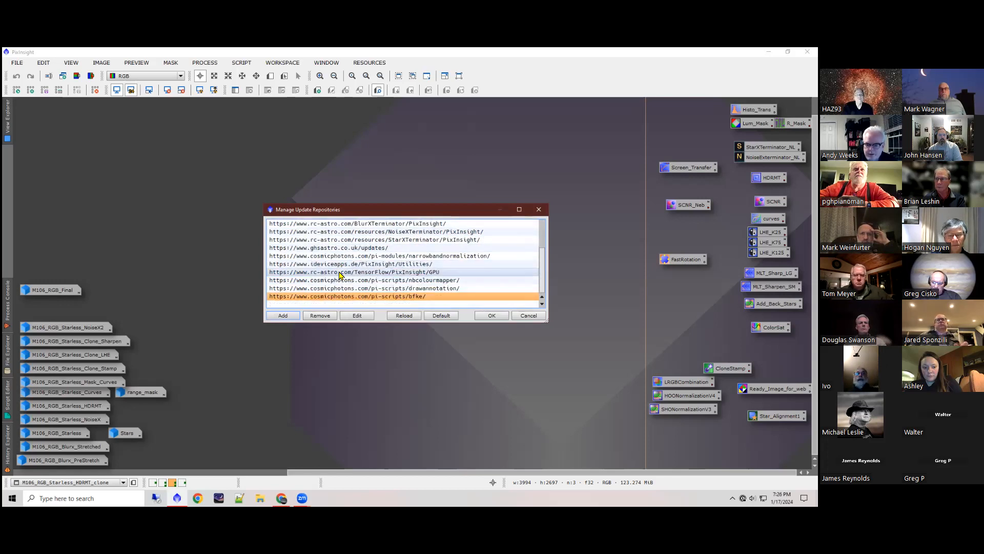
{"action": "key", "text": "Up"}
{"action": "key", "text": "Up"}
{"action": "key", "text": "Up"}
{"action": "key", "text": "Up"}
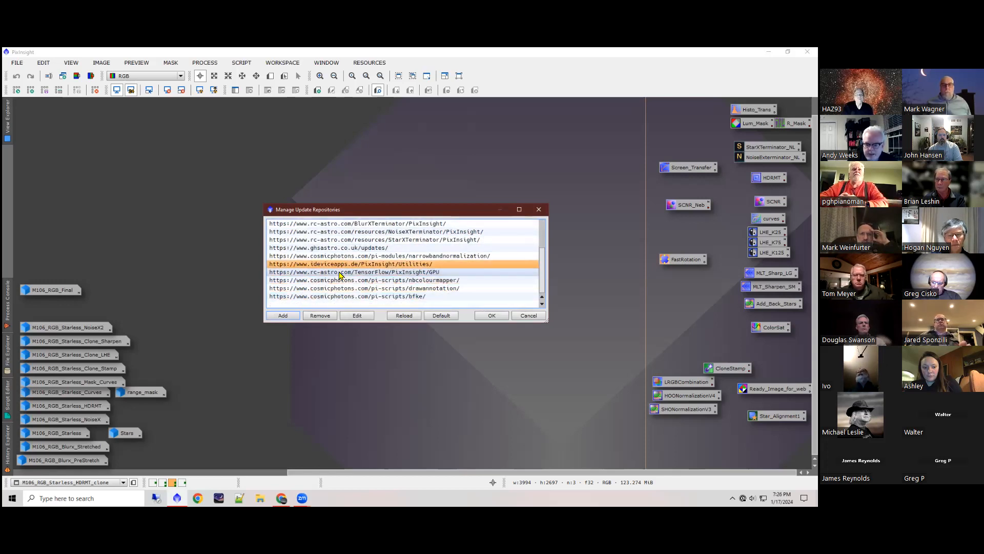
{"action": "left_click", "coordinate": [528, 316]}
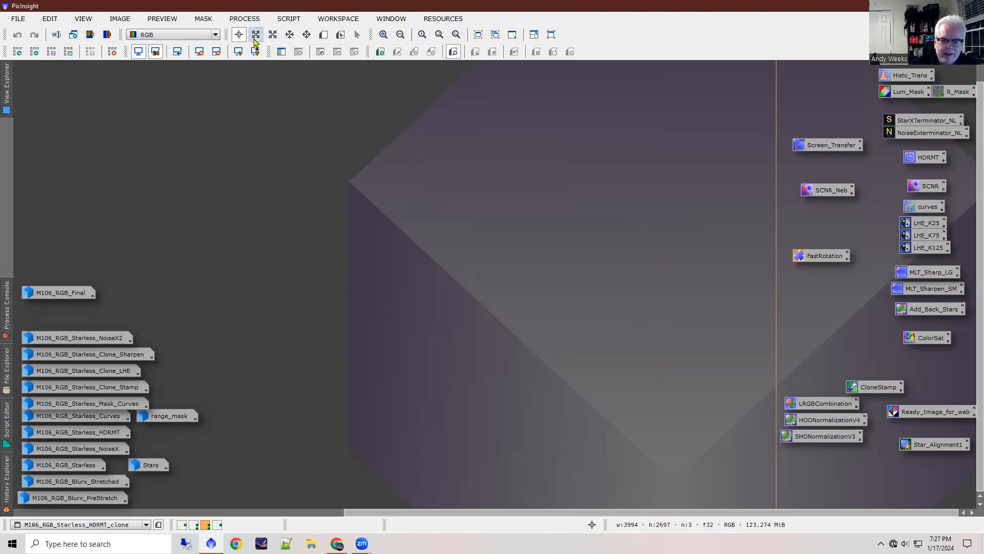
Step: Look over the complete alphabetical list of all processes
{"action": "left_click", "coordinate": [245, 18]}
{"action": "left_click", "coordinate": [315, 9]}
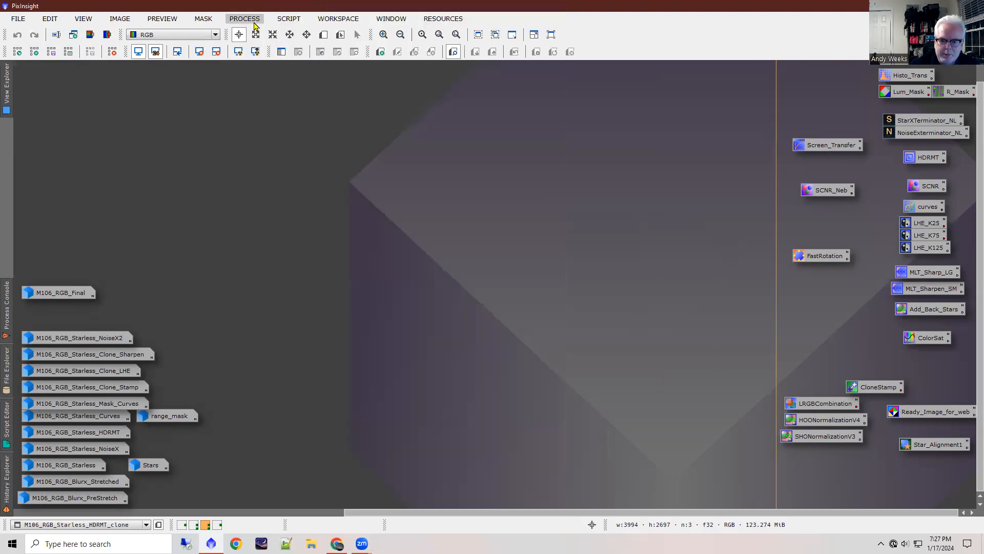
{"action": "left_click", "coordinate": [257, 22]}
{"action": "mouse_move", "coordinate": [305, 15]}
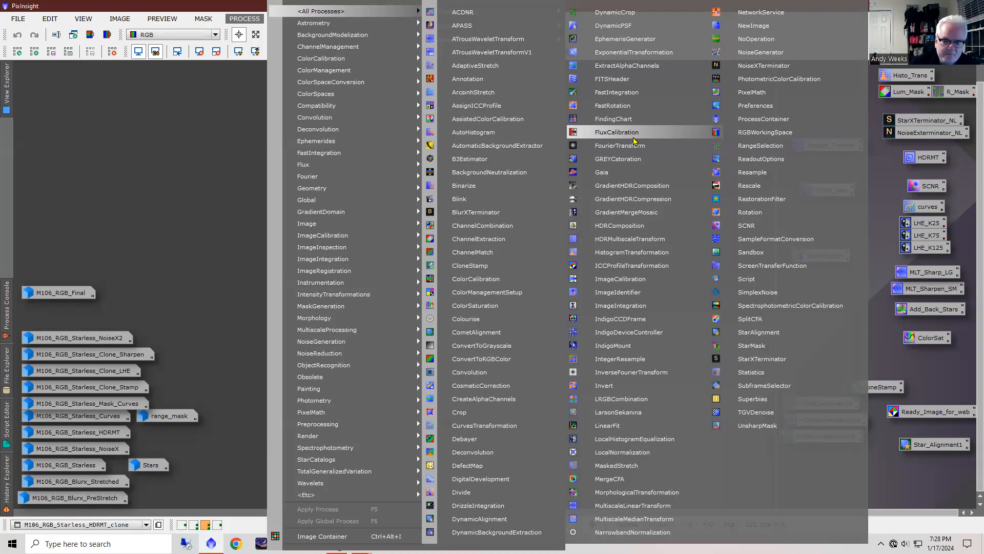
{"action": "left_click", "coordinate": [191, 154]}
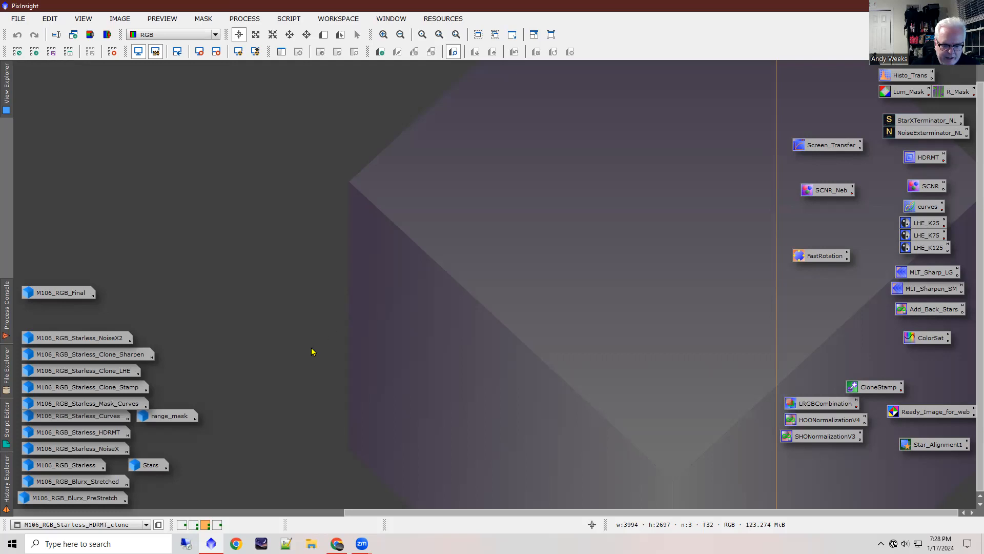
Step: Switch to the Linear_Processing workspace and open the WeightedBatchPreprocessing script
{"action": "left_click", "coordinate": [199, 525]}
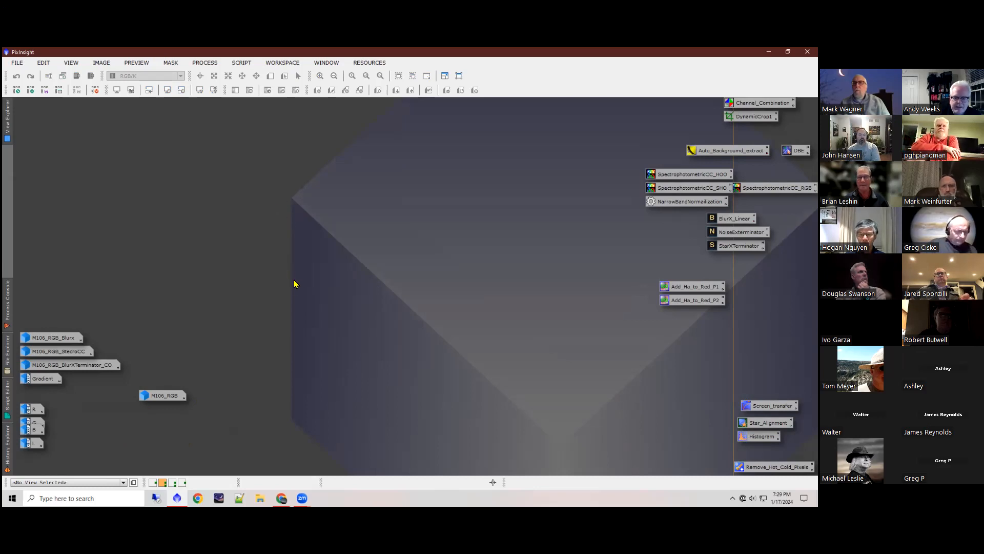
{"action": "left_click", "coordinate": [242, 63]}
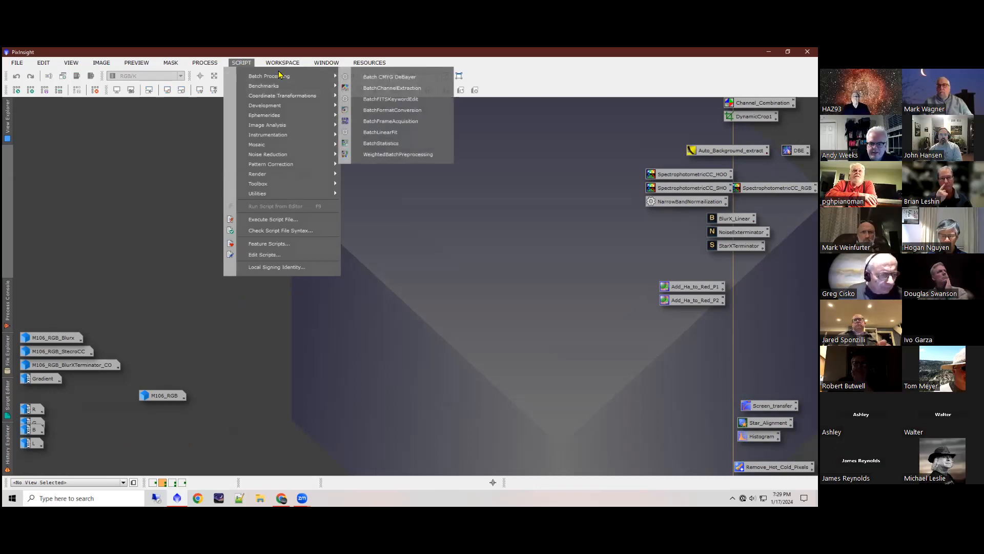
{"action": "mouse_move", "coordinate": [270, 75]}
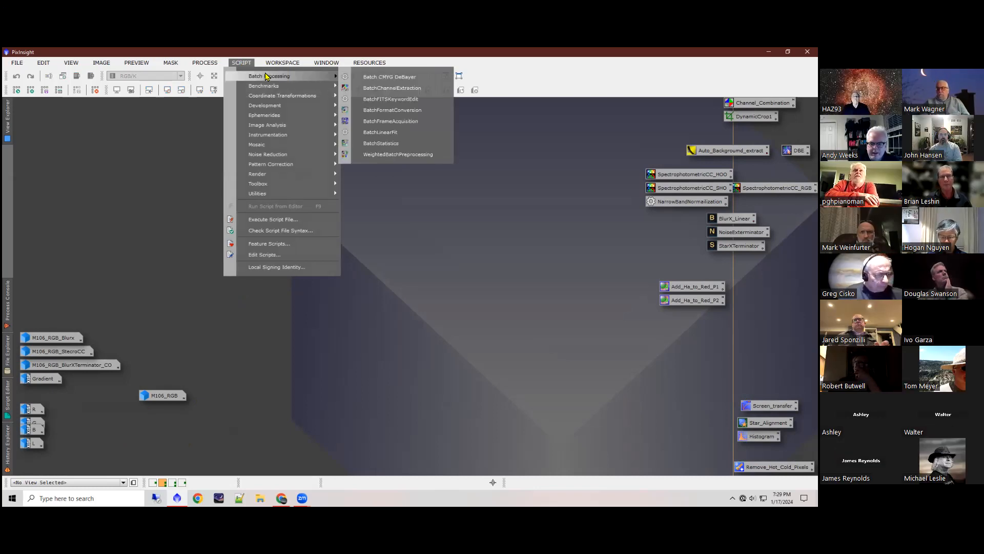
{"action": "left_click", "coordinate": [411, 158]}
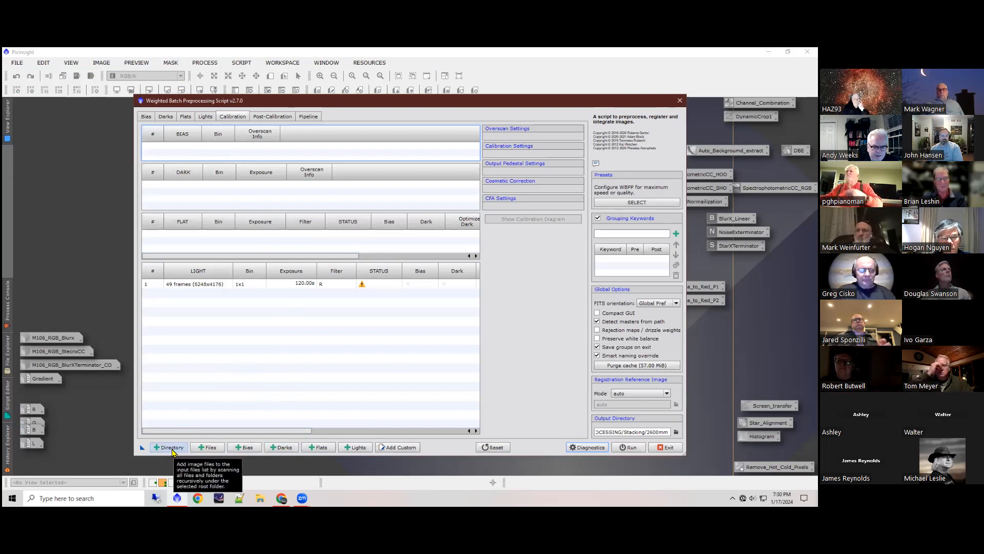
Step: Review the preprocessing script's pages for lights, flats, darks and bias frames
{"action": "left_click", "coordinate": [206, 119]}
{"action": "left_click", "coordinate": [185, 119]}
{"action": "left_click", "coordinate": [204, 118]}
{"action": "left_click", "coordinate": [185, 117]}
{"action": "left_click", "coordinate": [166, 118]}
{"action": "left_click", "coordinate": [146, 118]}
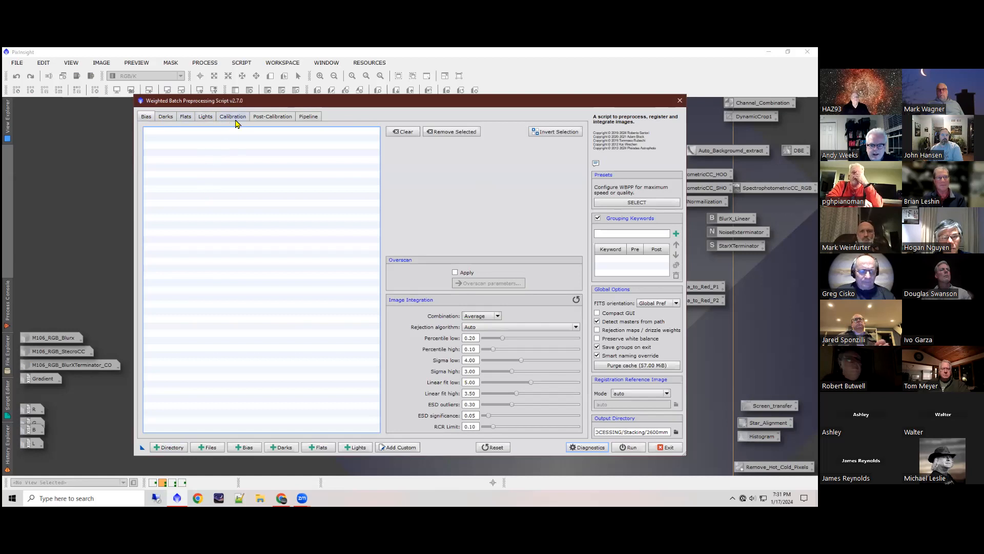
Step: Examine the calibration and CFA settings for the 120 s R light group, and close the preprocessing script
{"action": "left_click", "coordinate": [233, 116]}
{"action": "left_click", "coordinate": [288, 285]}
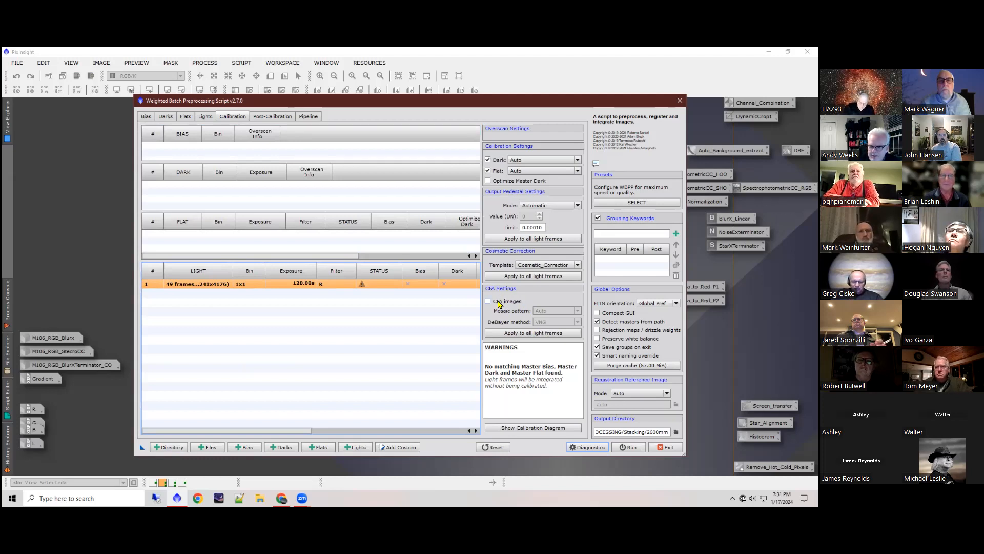
{"action": "mouse_move", "coordinate": [502, 306]}
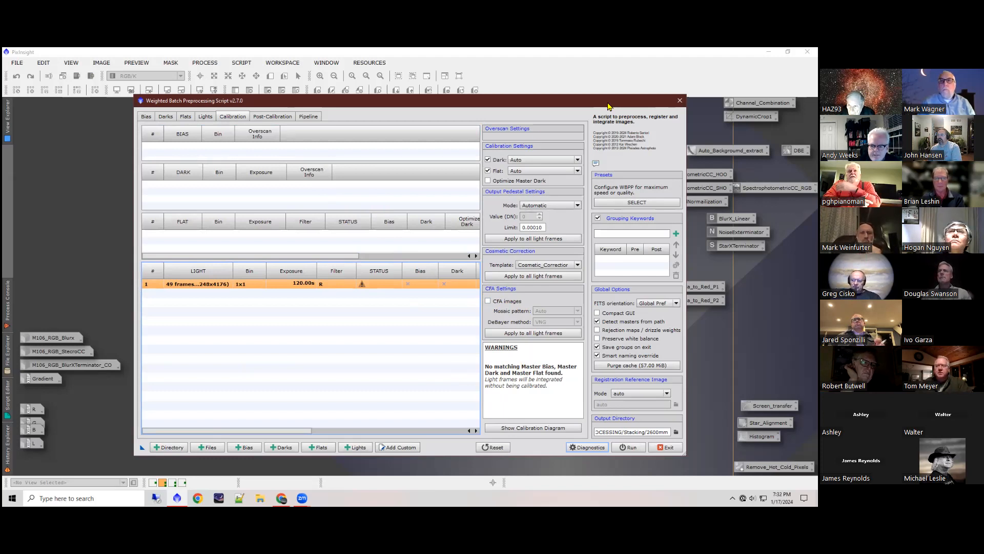
{"action": "left_click", "coordinate": [680, 100]}
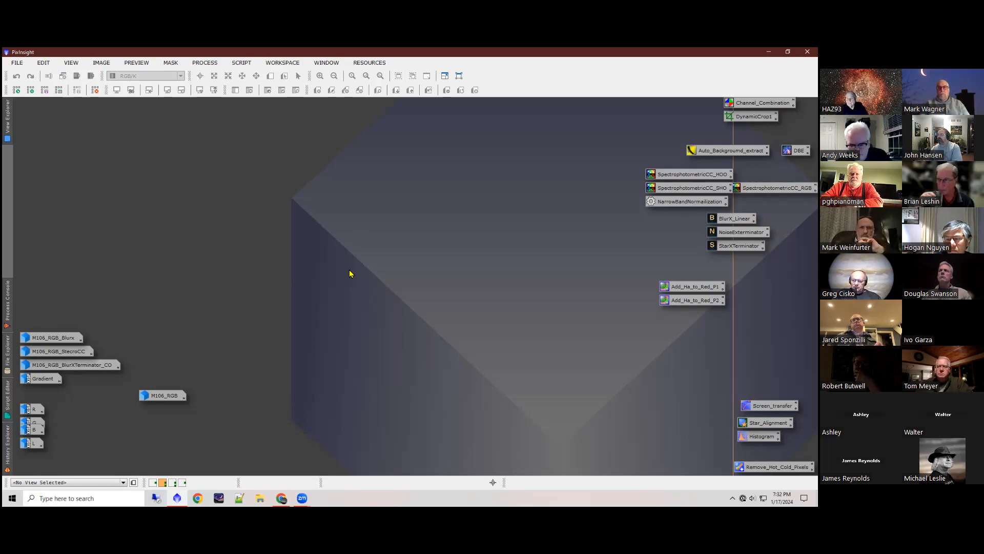
Step: Switch to File Explorer and open the _Flat_library folder inside D:\astro
{"action": "left_click", "coordinate": [260, 498]}
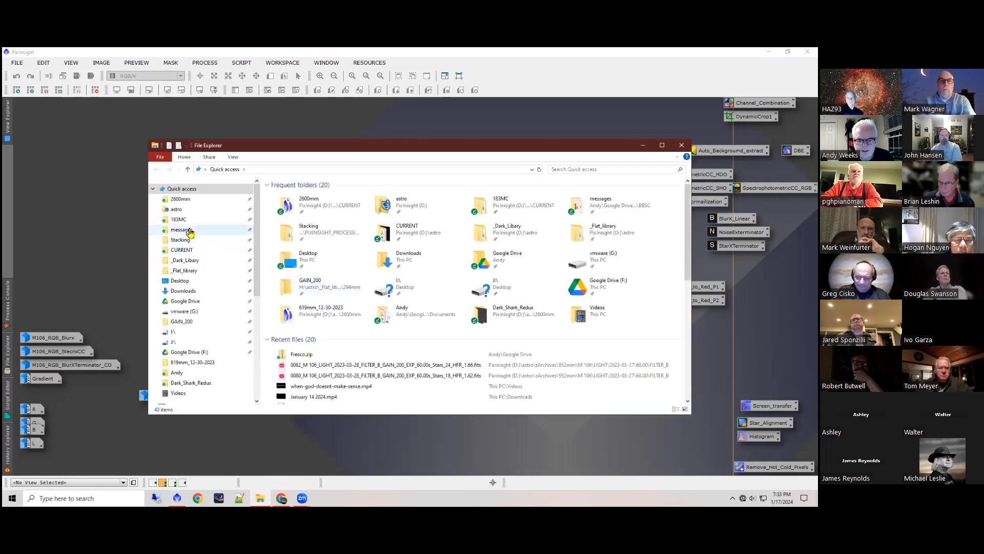
{"action": "left_click", "coordinate": [178, 210]}
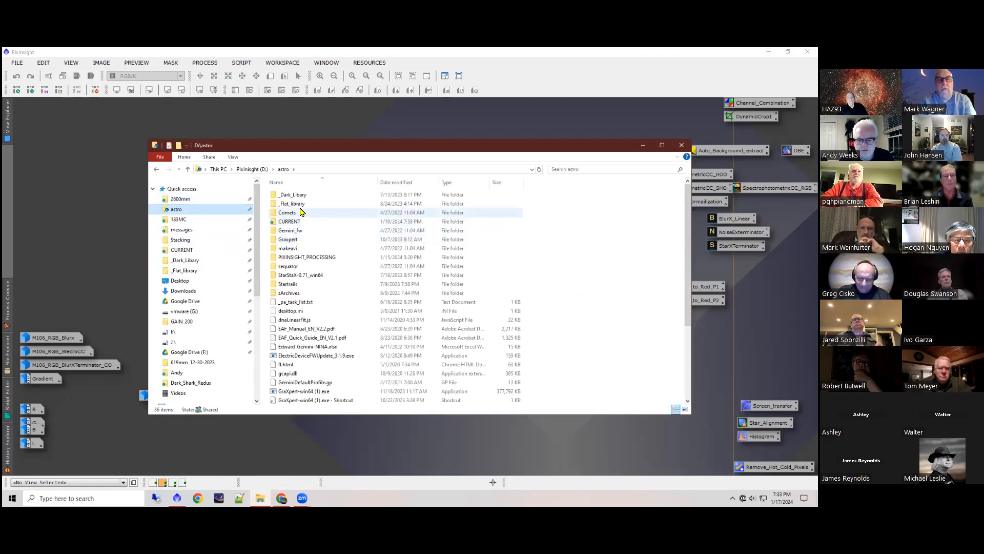
{"action": "double_click", "coordinate": [295, 204]}
{"action": "double_click", "coordinate": [291, 205]}
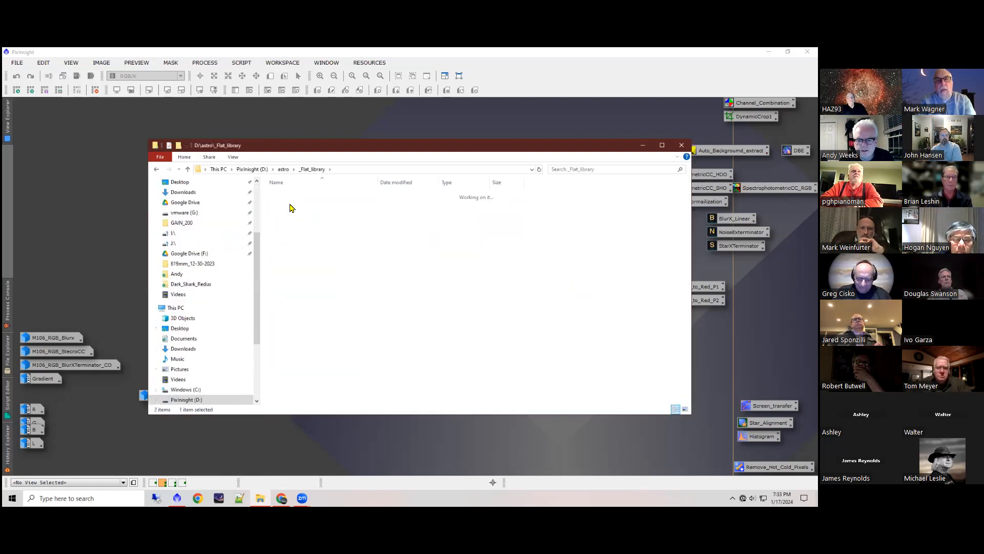
Step: Open the Ha master flat from the 2600mm\8-10-2023 flat library folder in PixInsight and close its rejection_low image
{"action": "double_click", "coordinate": [290, 204]}
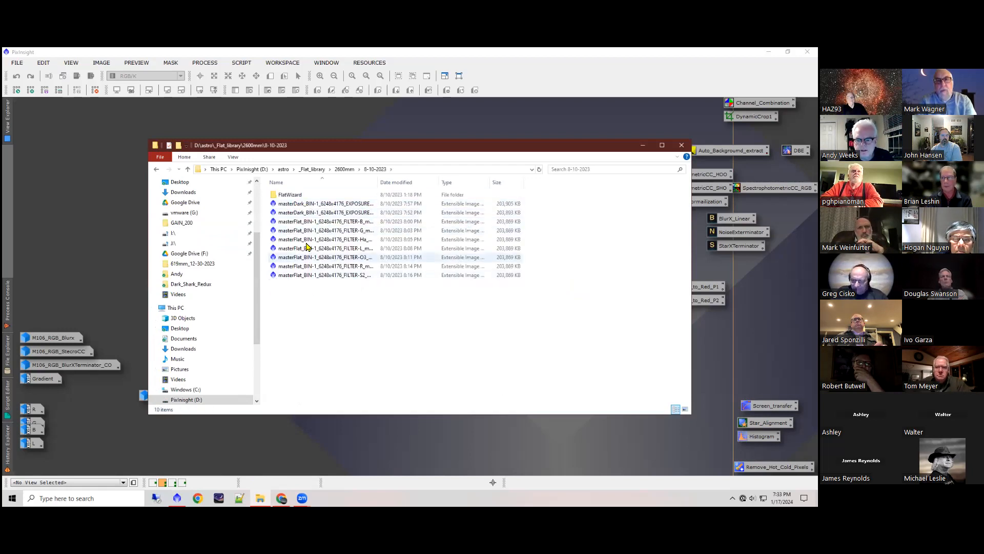
{"action": "left_click", "coordinate": [423, 240]}
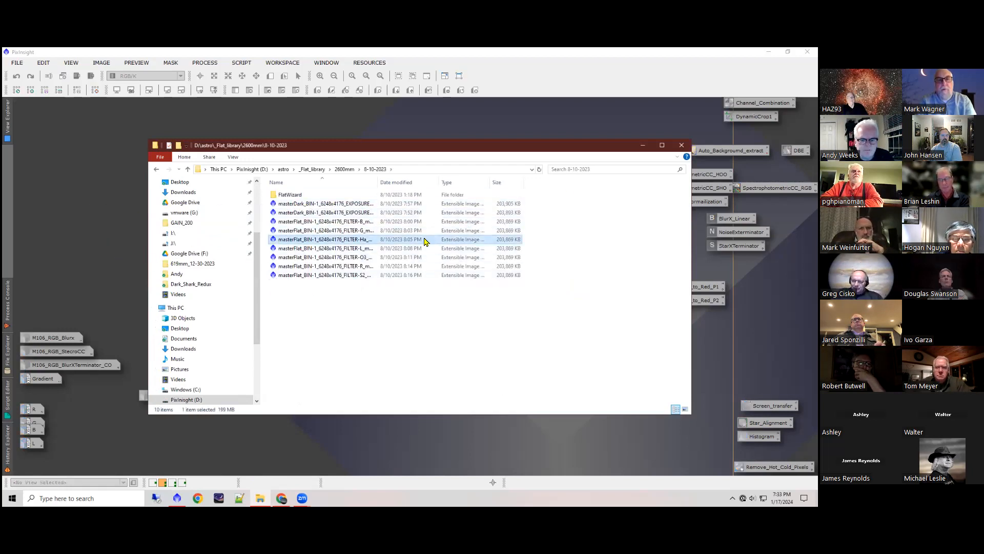
{"action": "left_click", "coordinate": [643, 146]}
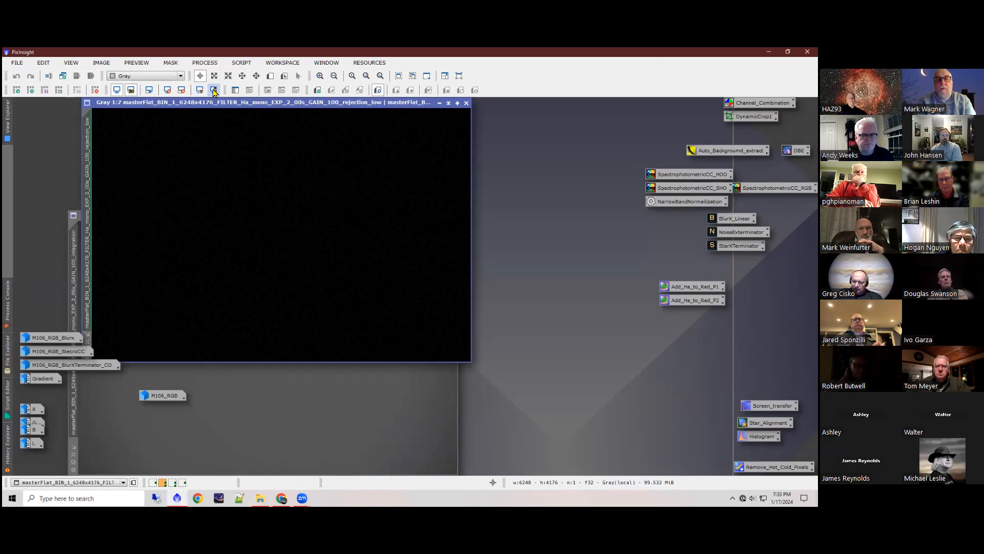
{"action": "left_click", "coordinate": [467, 103]}
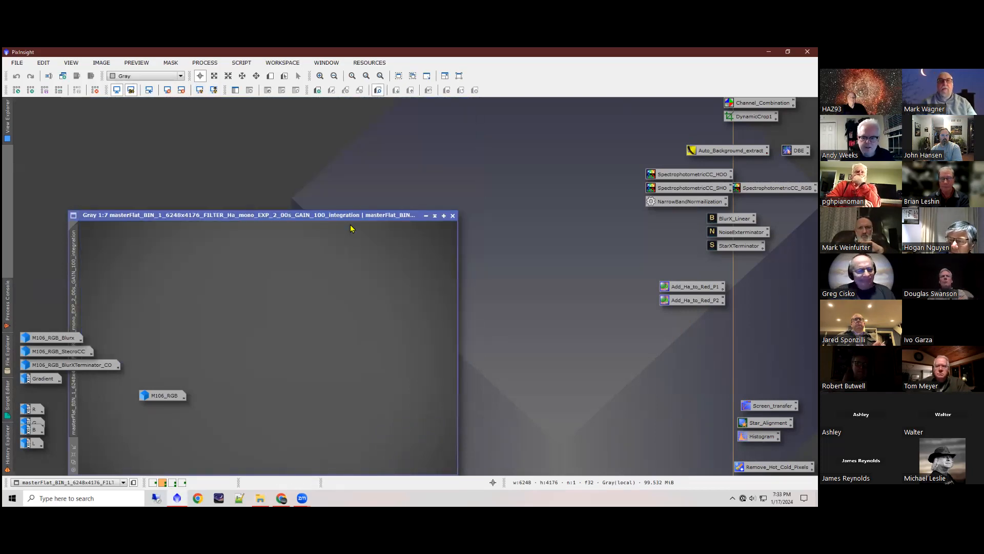
Step: Compare the Ha master flat integration with and without the automatic screen stretch, and close the image
{"action": "left_click", "coordinate": [199, 90]}
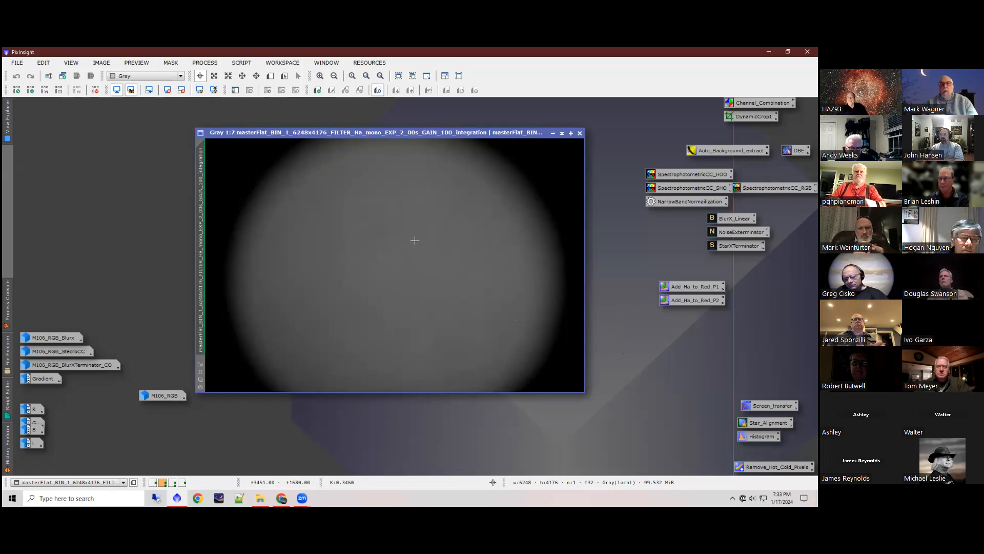
{"action": "scroll", "coordinate": [375, 235], "scroll_direction": "down", "scroll_amount": 1}
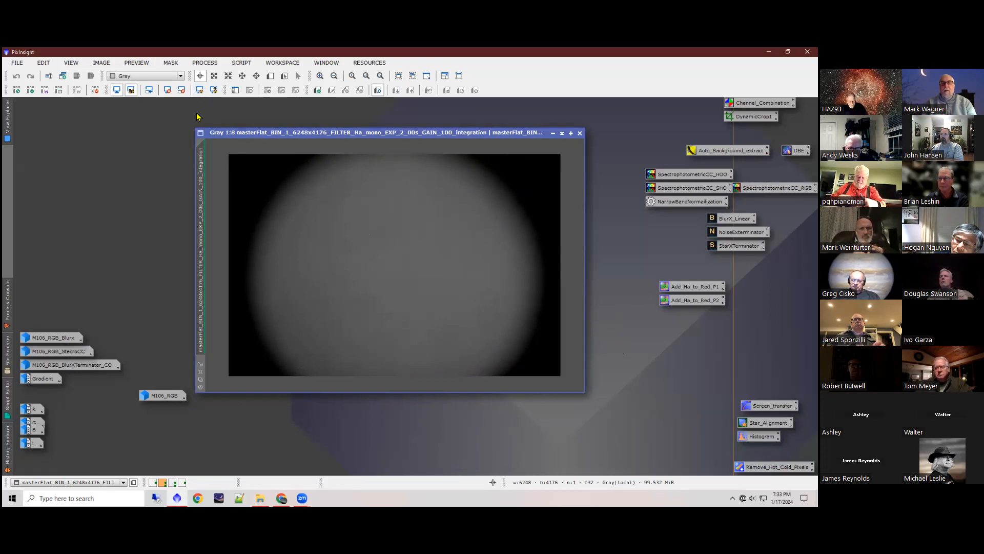
{"action": "left_click", "coordinate": [169, 91]}
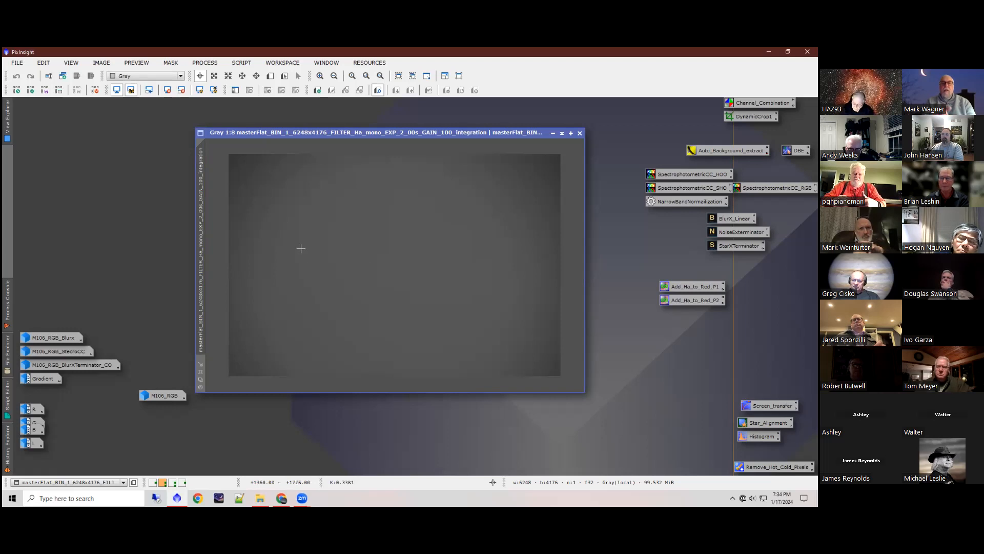
{"action": "left_click", "coordinate": [199, 93]}
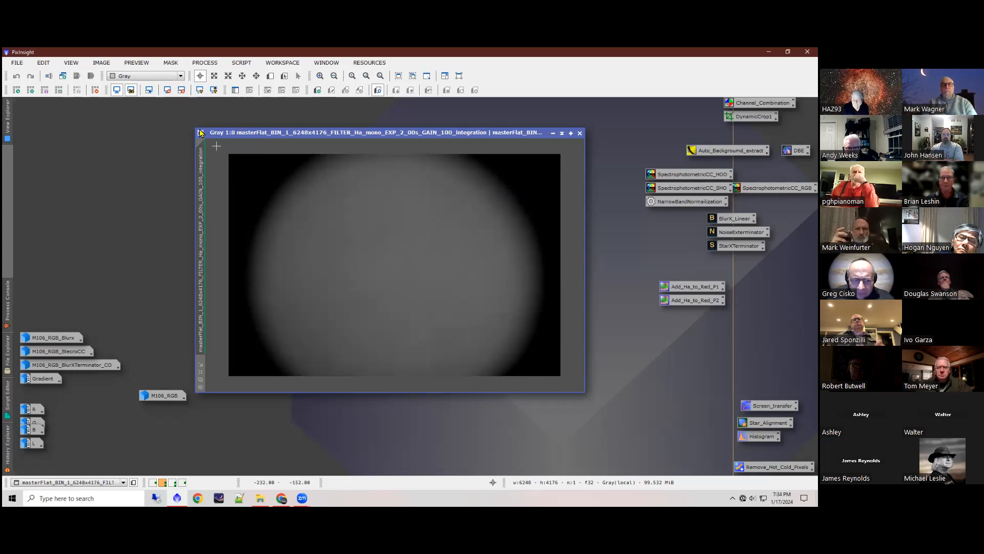
{"action": "left_click", "coordinate": [168, 90]}
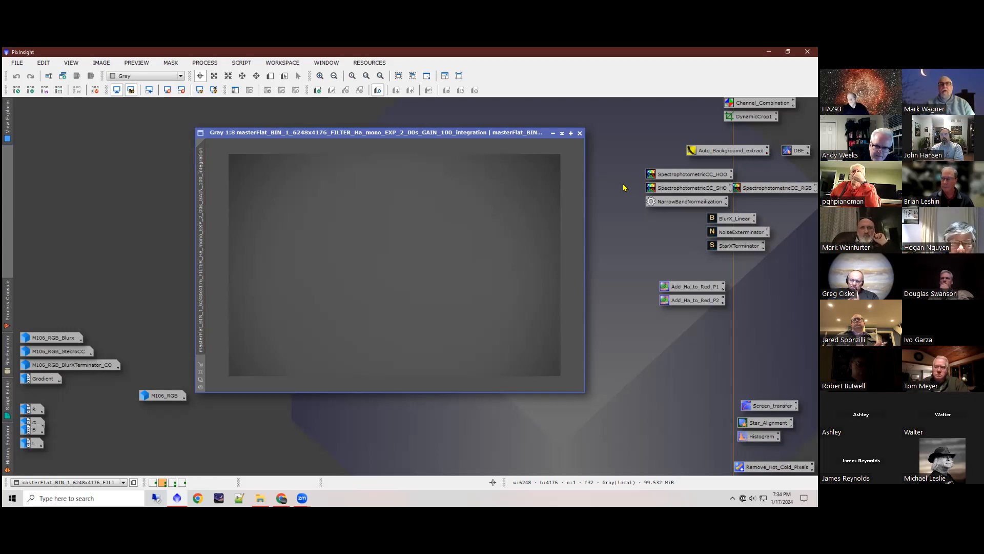
{"action": "left_click", "coordinate": [580, 133]}
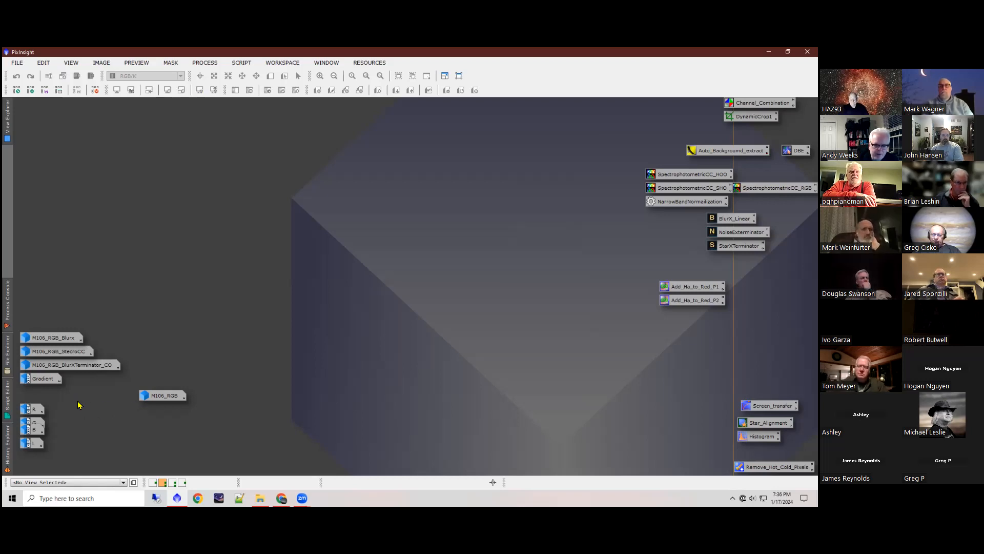
Step: Point out the R, G, B and L image icons, and open the combined M106_RGB image
{"action": "left_click_drag", "start_coordinate": [79, 396], "coordinate": [31, 456]}
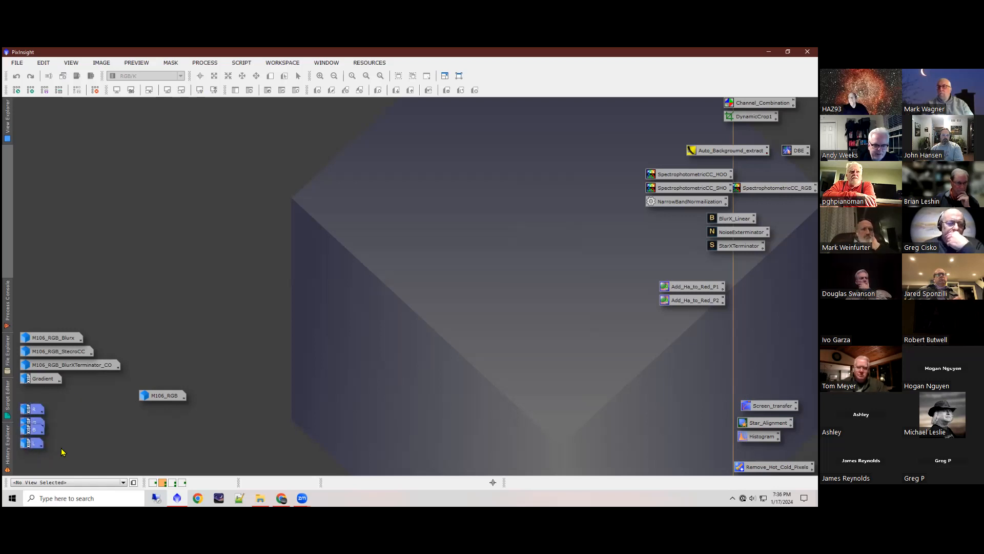
{"action": "left_click", "coordinate": [68, 446]}
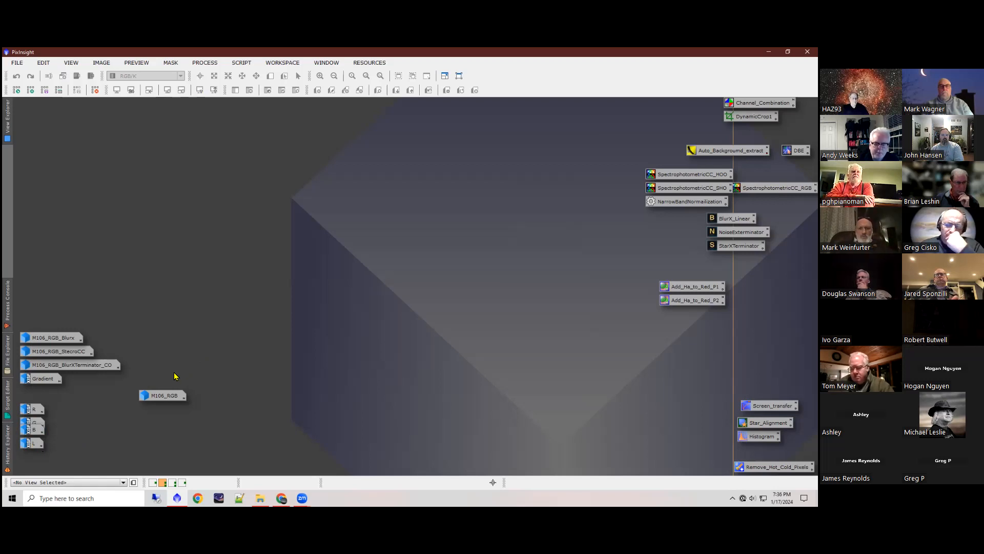
{"action": "mouse_move", "coordinate": [163, 400]}
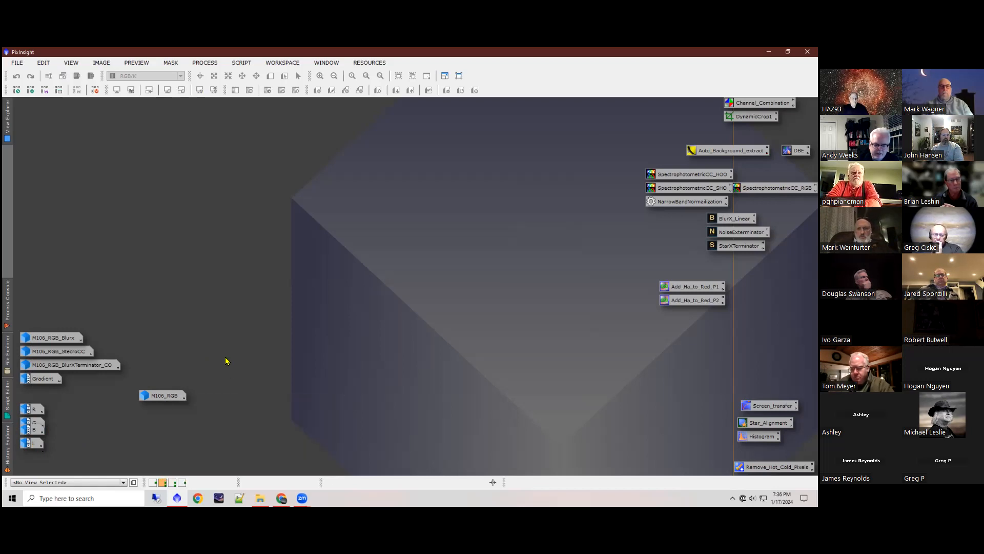
{"action": "double_click", "coordinate": [165, 396]}
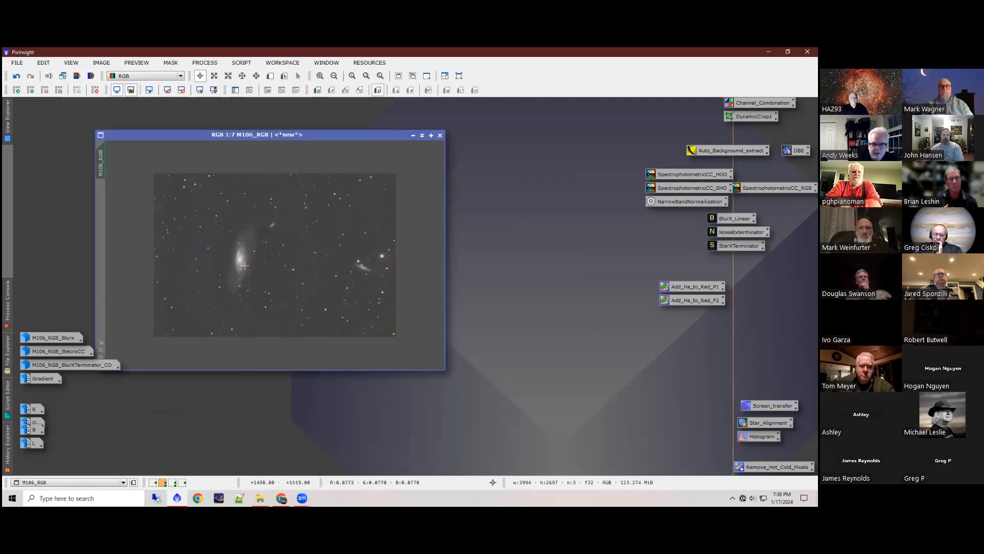
Step: Examine the M106_RGB image's galaxy core, stars and background noise up close and at full frame
{"action": "scroll", "coordinate": [244, 265], "scroll_direction": "up", "scroll_amount": 5}
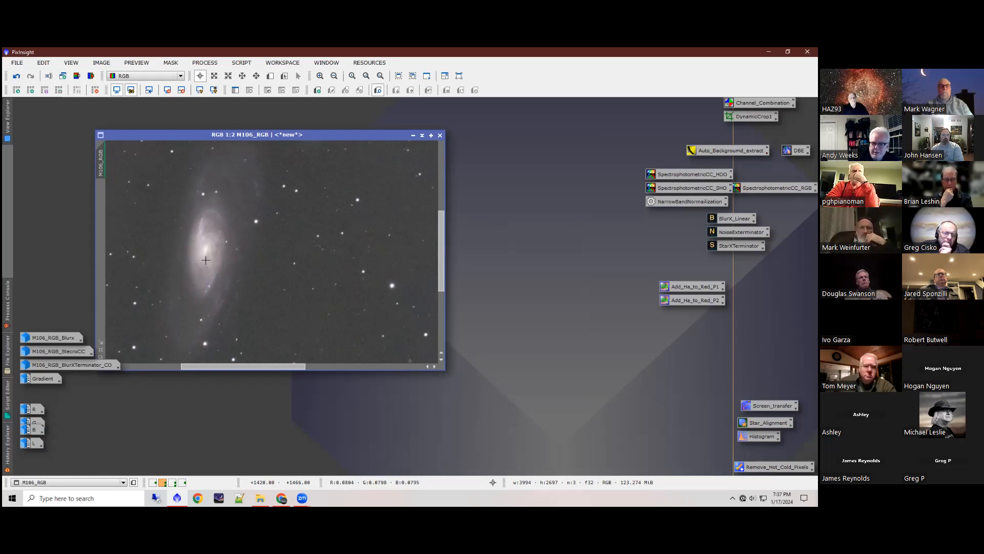
{"action": "scroll", "coordinate": [205, 260], "scroll_direction": "down", "scroll_amount": 1}
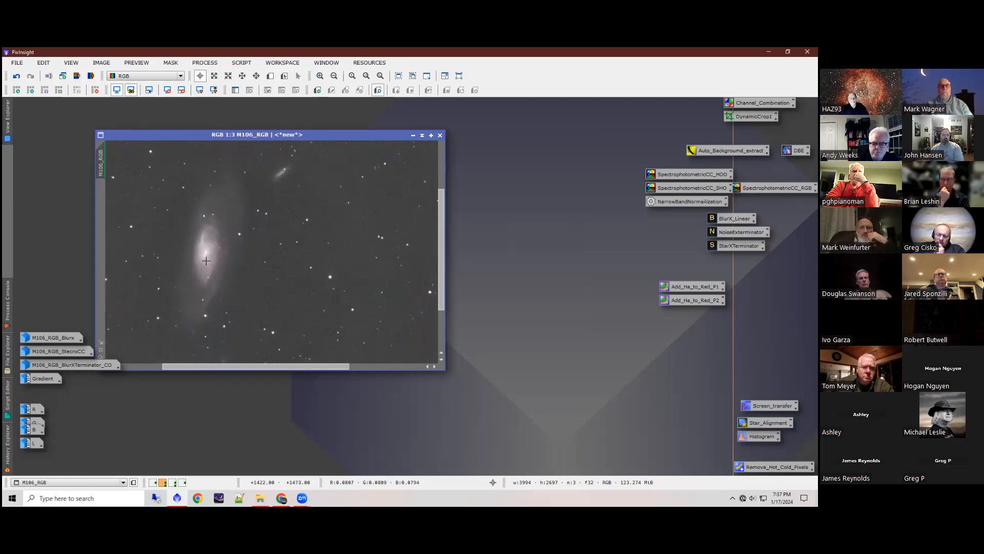
{"action": "scroll", "coordinate": [206, 260], "scroll_direction": "up", "scroll_amount": 1}
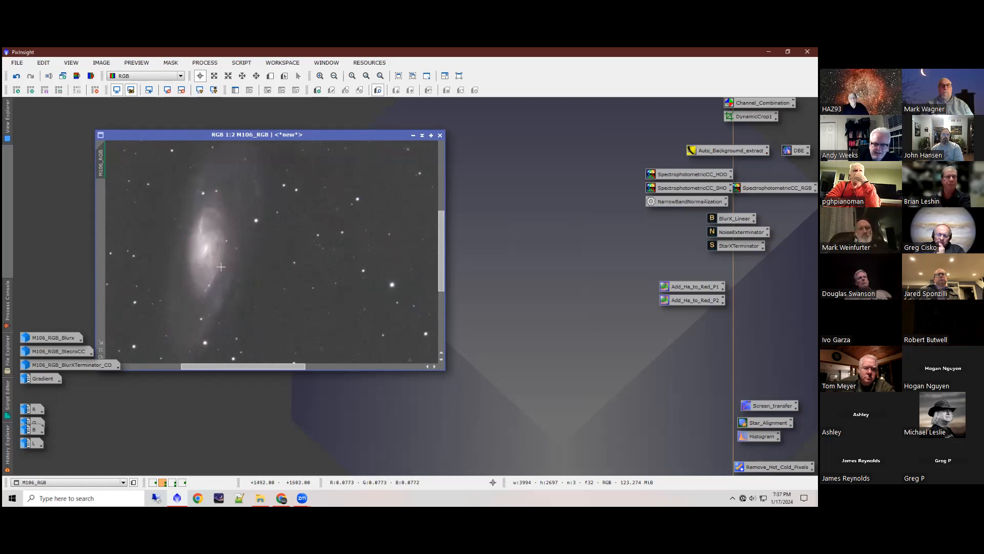
{"action": "scroll", "coordinate": [208, 257], "scroll_direction": "up", "scroll_amount": 1}
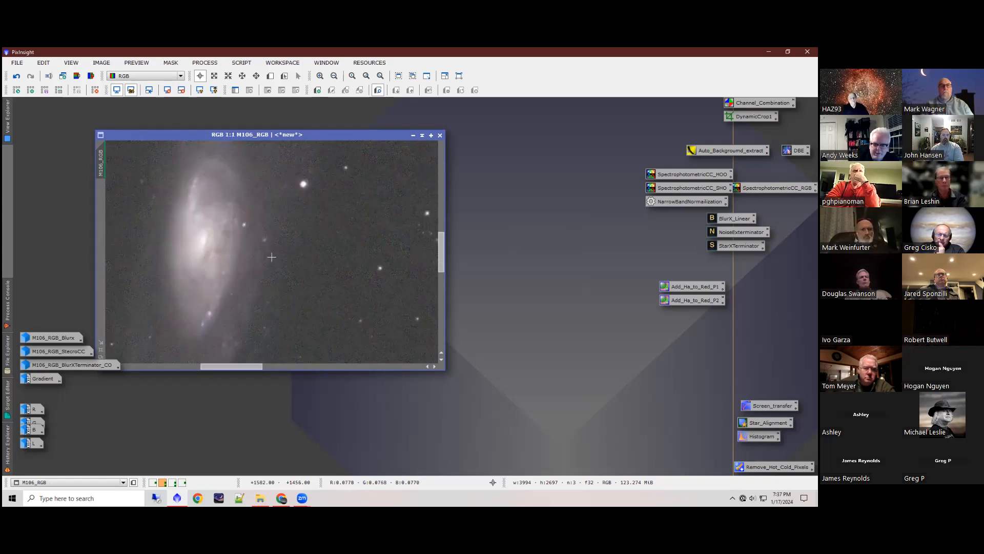
{"action": "scroll", "coordinate": [307, 250], "scroll_direction": "up", "scroll_amount": 1}
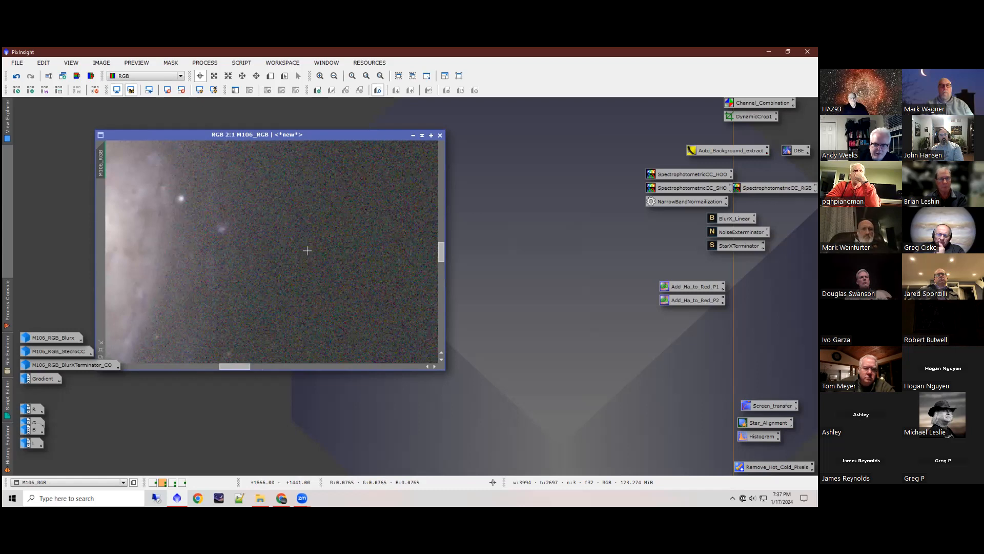
{"action": "scroll", "coordinate": [273, 262], "scroll_direction": "down", "scroll_amount": 1}
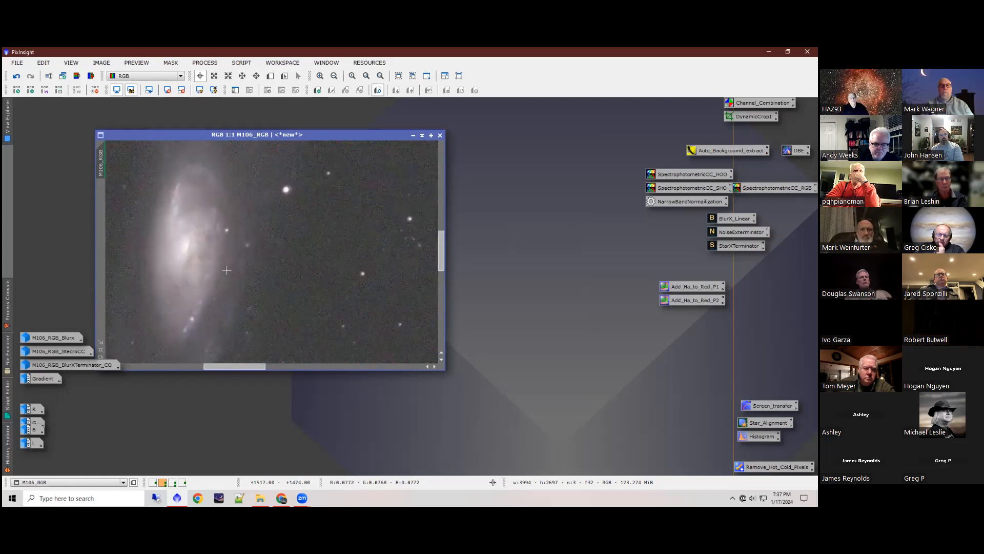
{"action": "scroll", "coordinate": [210, 266], "scroll_direction": "down", "scroll_amount": 4}
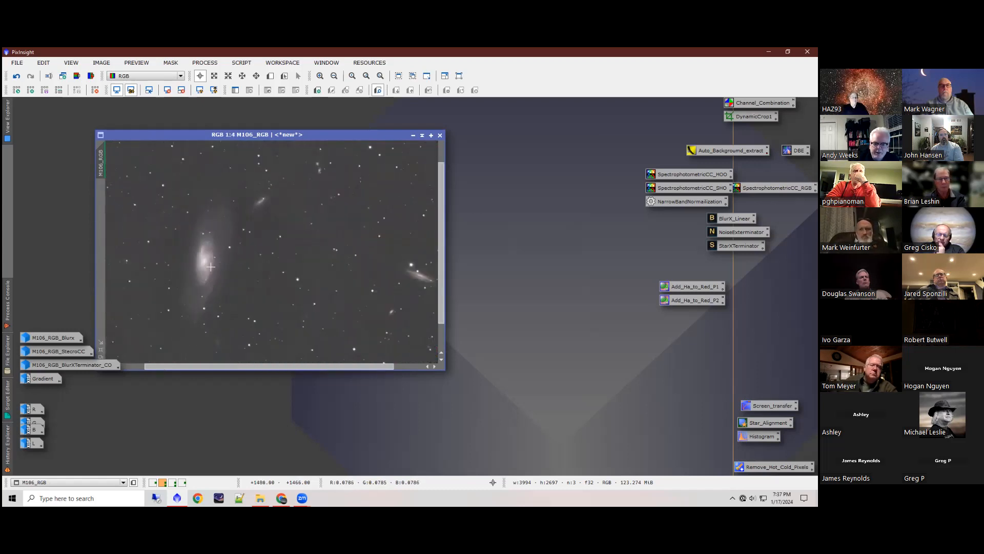
{"action": "scroll", "coordinate": [225, 263], "scroll_direction": "up", "scroll_amount": 3}
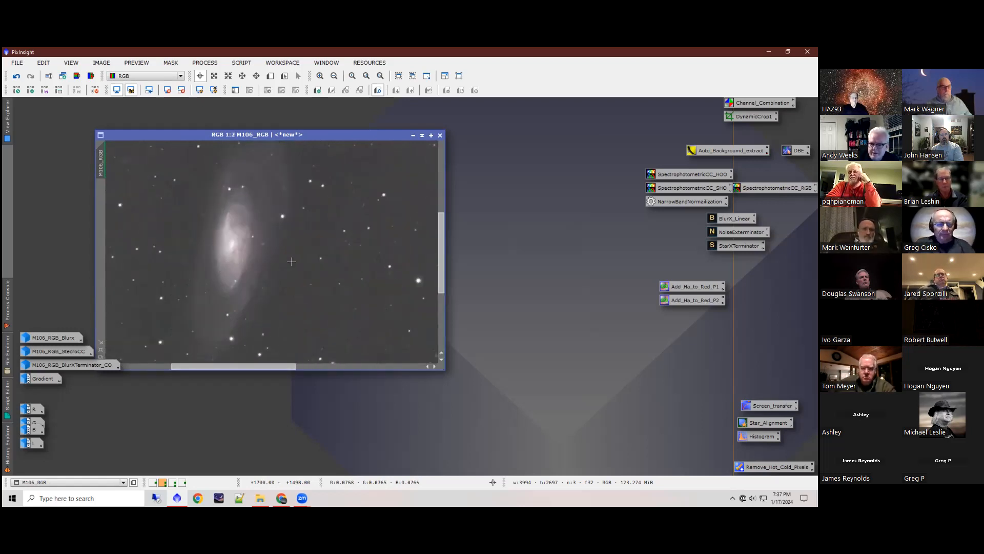
{"action": "scroll", "coordinate": [290, 262], "scroll_direction": "down", "scroll_amount": 1}
{"action": "scroll", "coordinate": [290, 262], "scroll_direction": "down", "scroll_amount": 2}
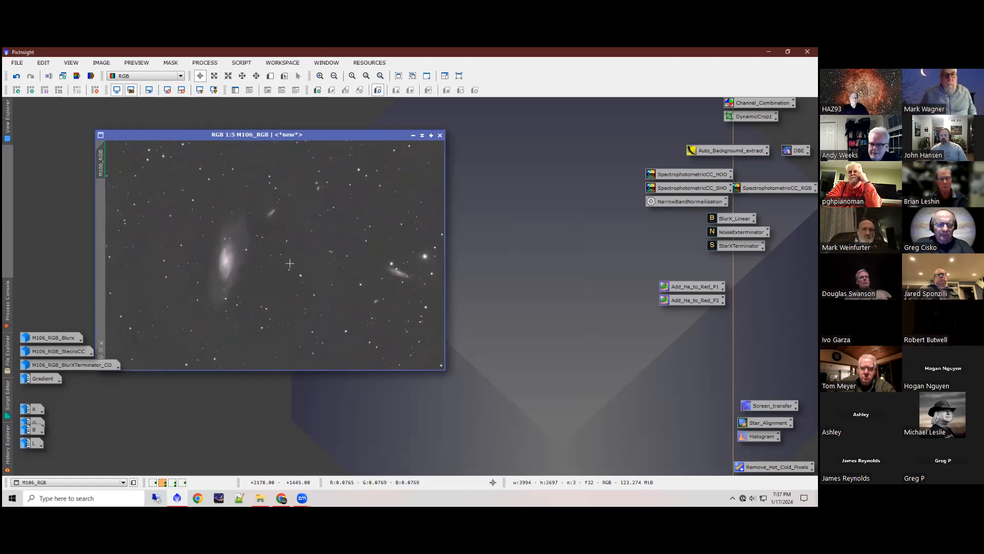
{"action": "scroll", "coordinate": [290, 263], "scroll_direction": "down", "scroll_amount": 1}
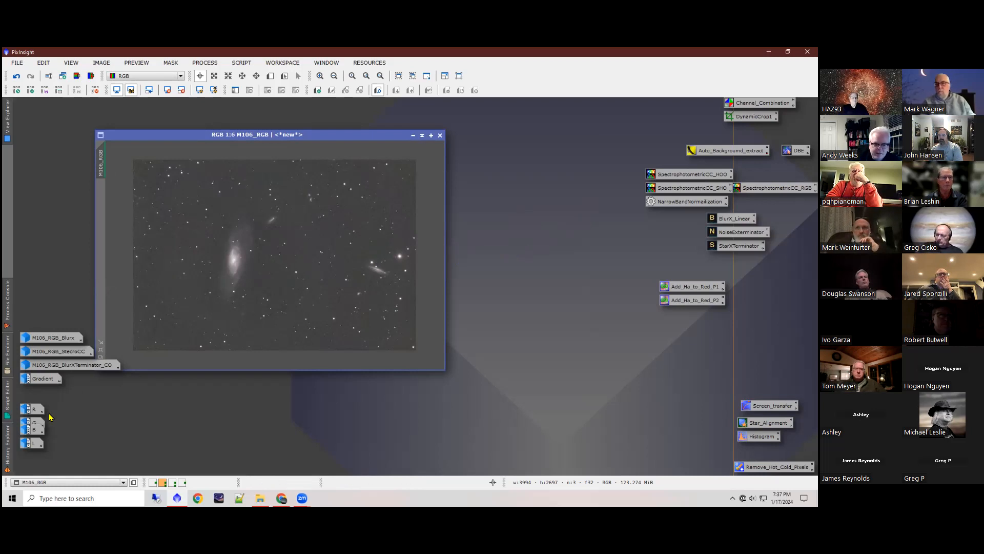
Step: Point out the Channel_Combination, Auto_Background_extract and DBE process icons in the workspace
{"action": "left_click", "coordinate": [762, 103]}
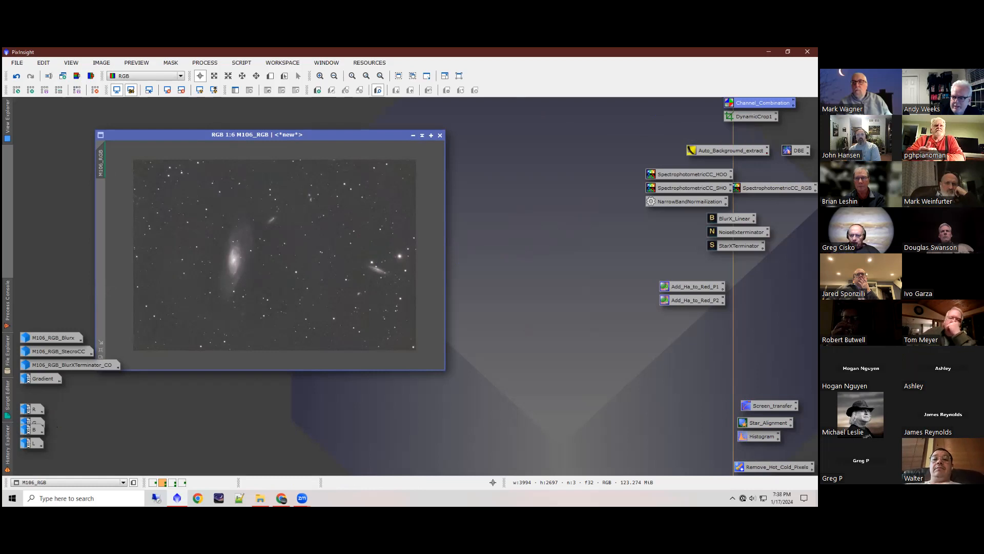
{"action": "left_click_drag", "start_coordinate": [674, 135], "coordinate": [805, 155]}
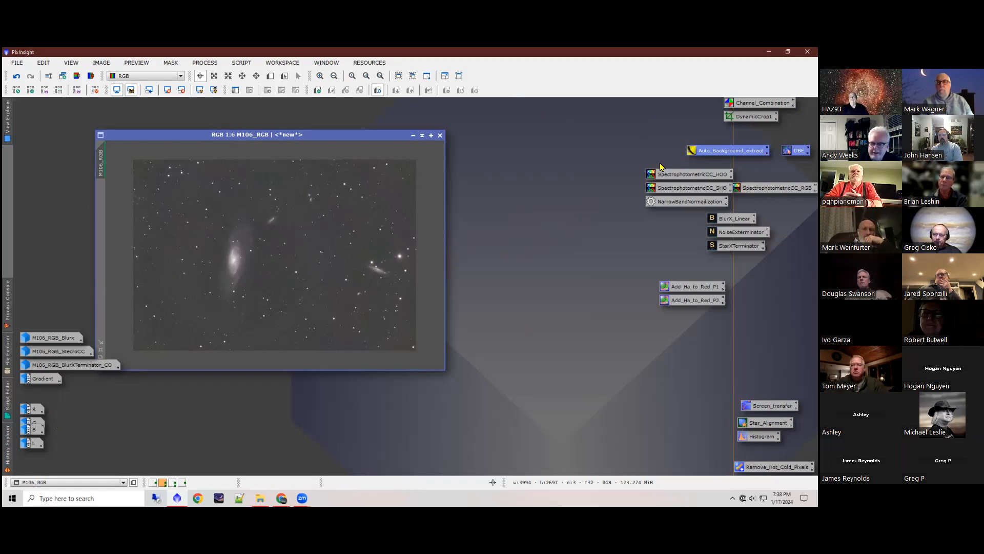
{"action": "left_click", "coordinate": [595, 199]}
Step: Review the narrowband filter settings saved in the SpectrophotometricCC_SHO process icon, and close the process window
{"action": "left_click", "coordinate": [692, 189]}
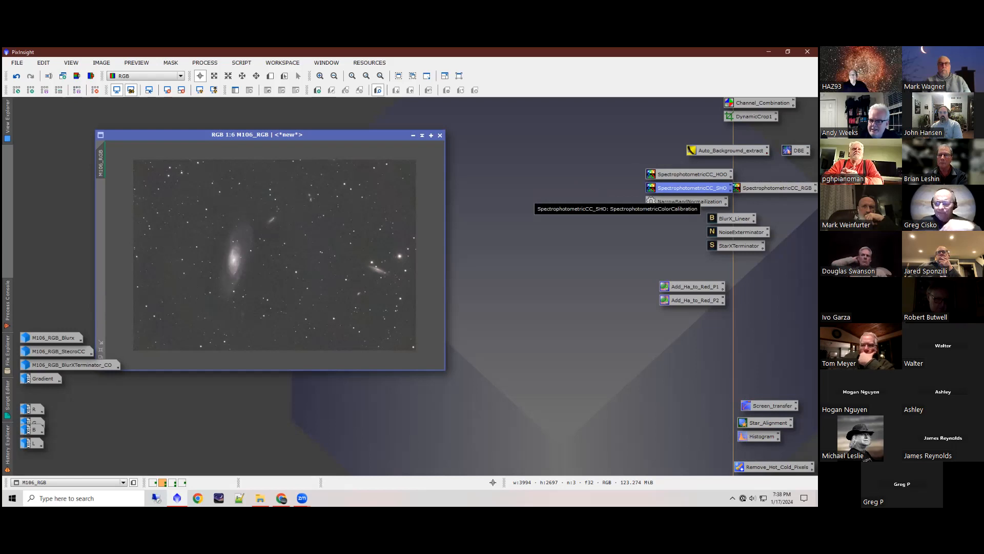
{"action": "double_click", "coordinate": [689, 188]}
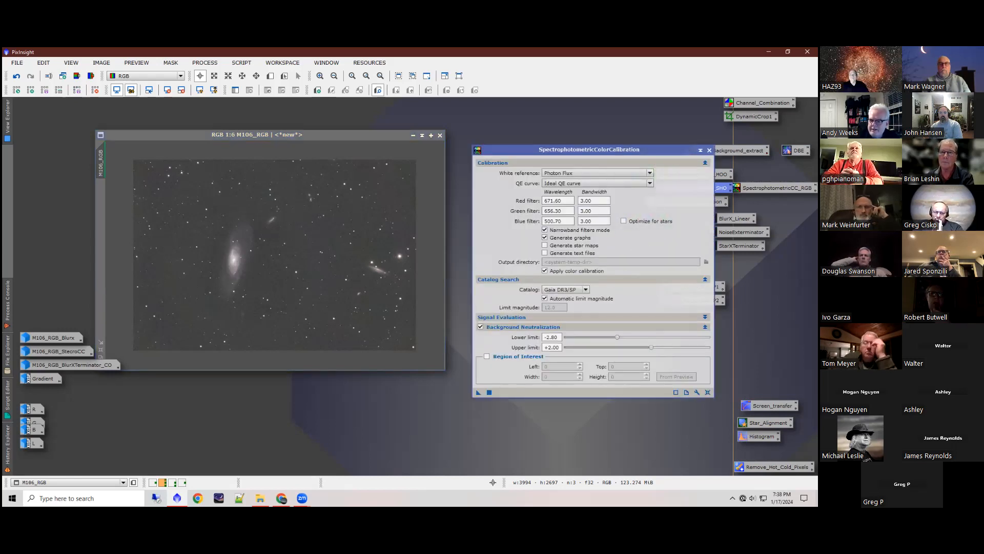
{"action": "left_click_drag", "start_coordinate": [709, 174], "coordinate": [654, 175]}
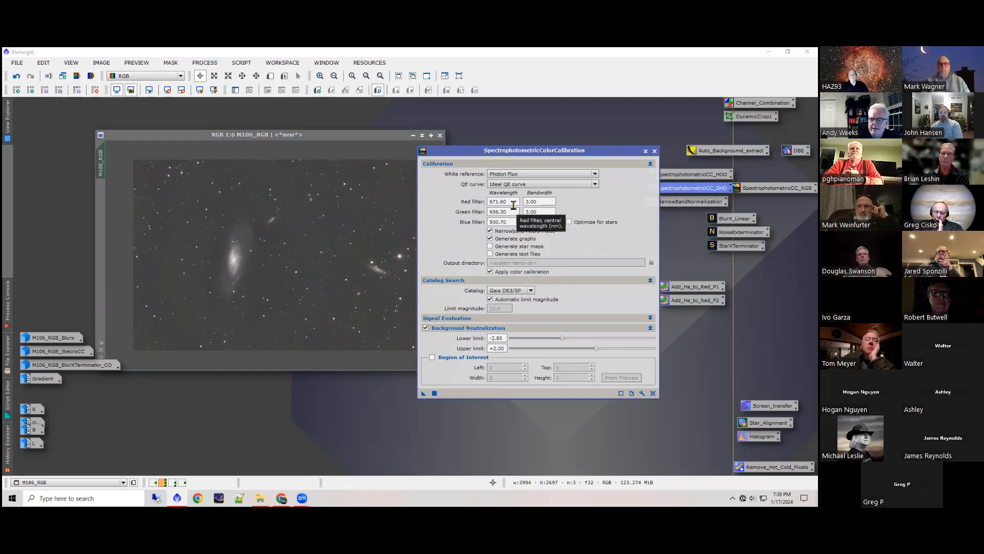
{"action": "left_click", "coordinate": [654, 152]}
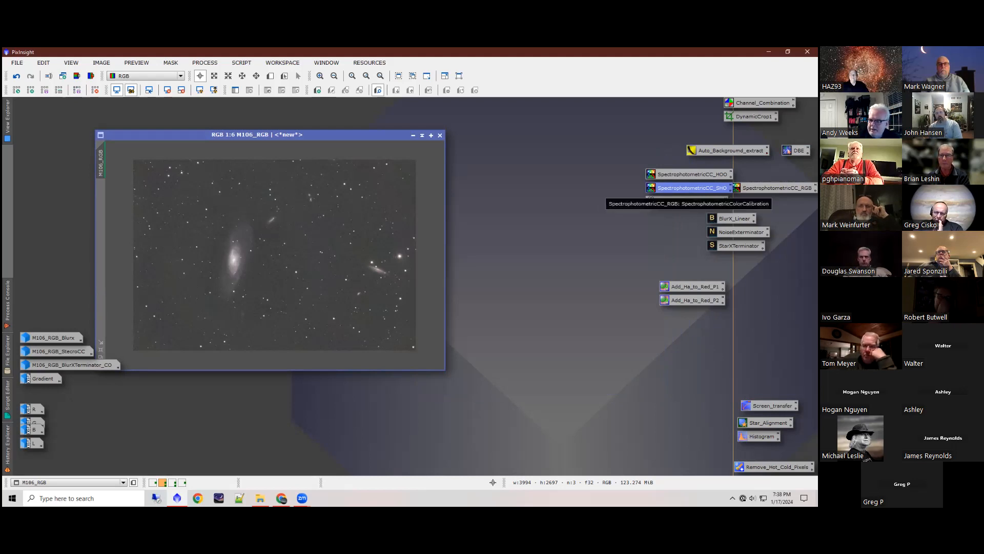
Step: Open the SpectrophotometricCC_RGB process and save its settings as a new instance icon in the workspace below the M106_RGB image
{"action": "left_click", "coordinate": [774, 188]}
{"action": "double_click", "coordinate": [775, 188]}
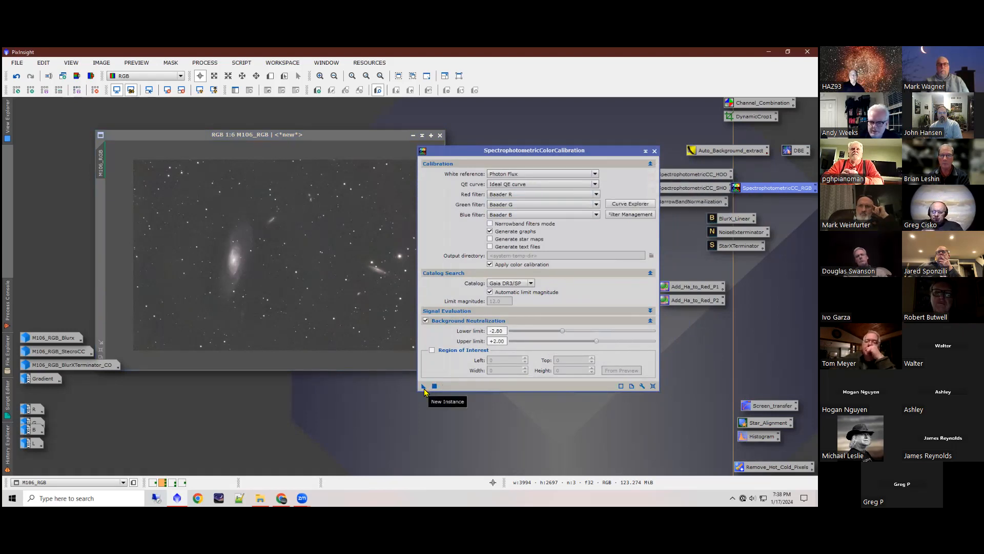
{"action": "left_click_drag", "start_coordinate": [424, 386], "coordinate": [332, 407]}
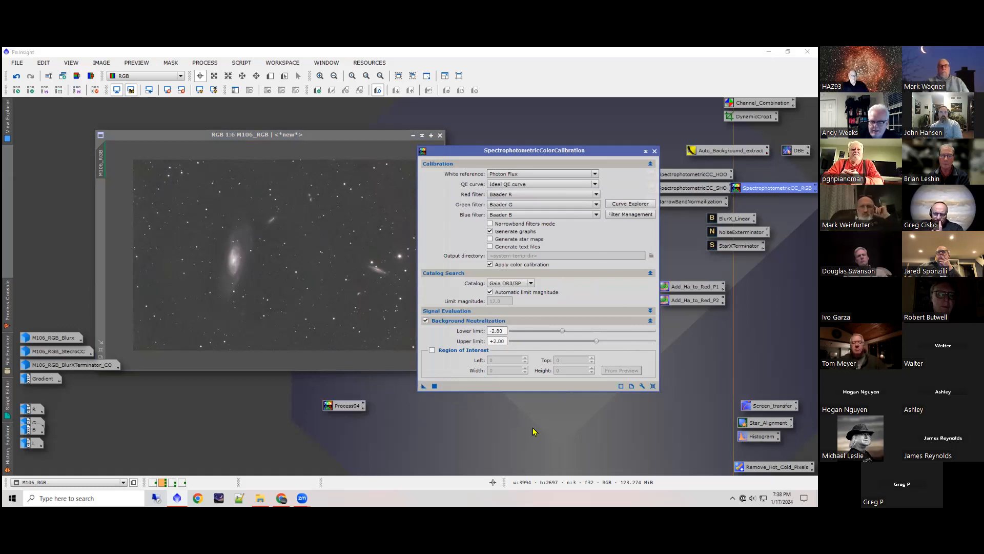
Step: Leave the new Process94 icon's name as is, delete that icon from the workspace, and close the SpectrophotometricColorCalibration window
{"action": "left_click", "coordinate": [364, 404]}
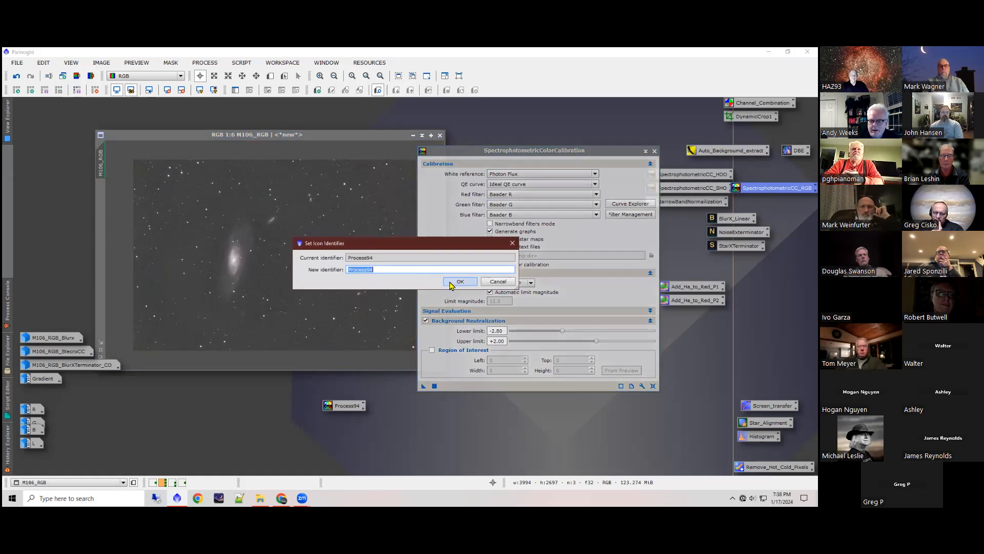
{"action": "left_click", "coordinate": [499, 283]}
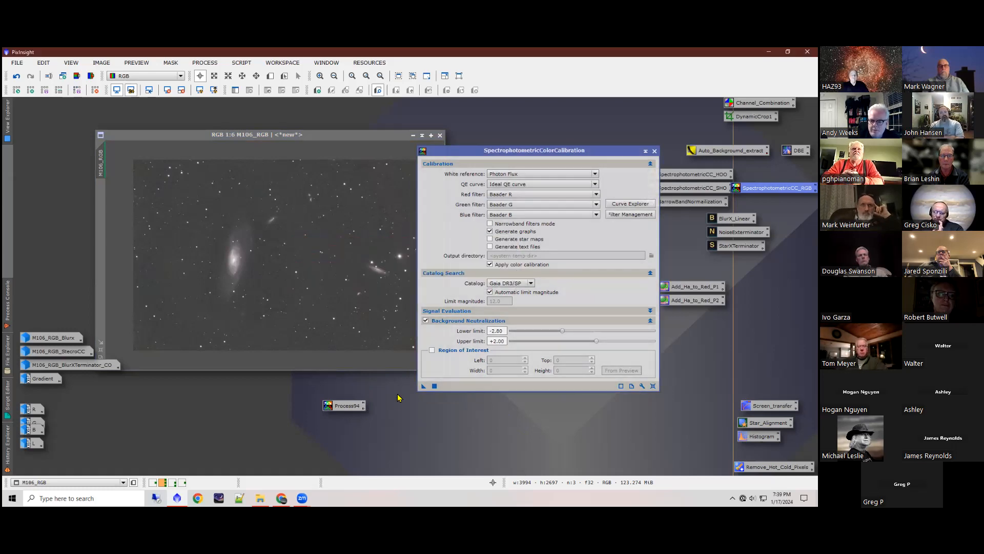
{"action": "right_click", "coordinate": [349, 407]}
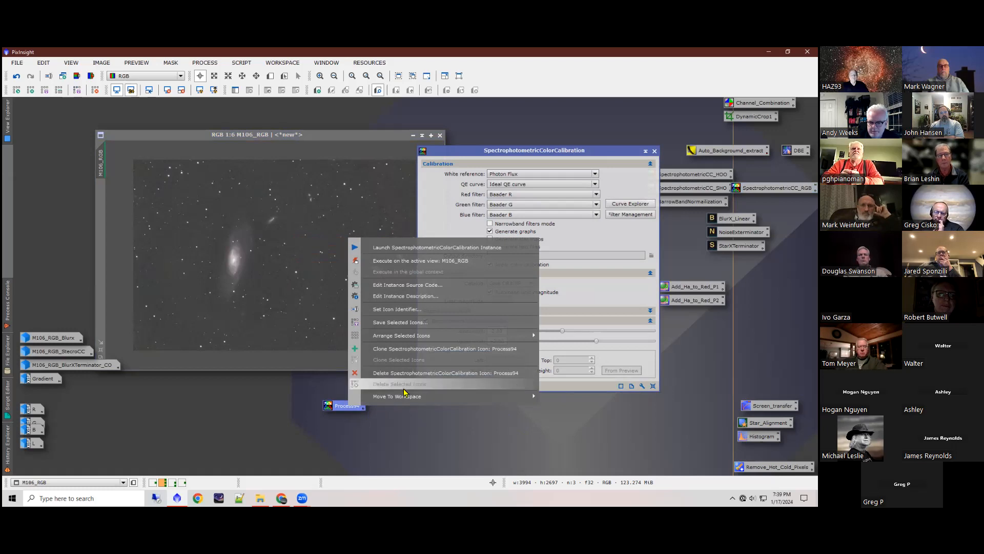
{"action": "left_click", "coordinate": [410, 374]}
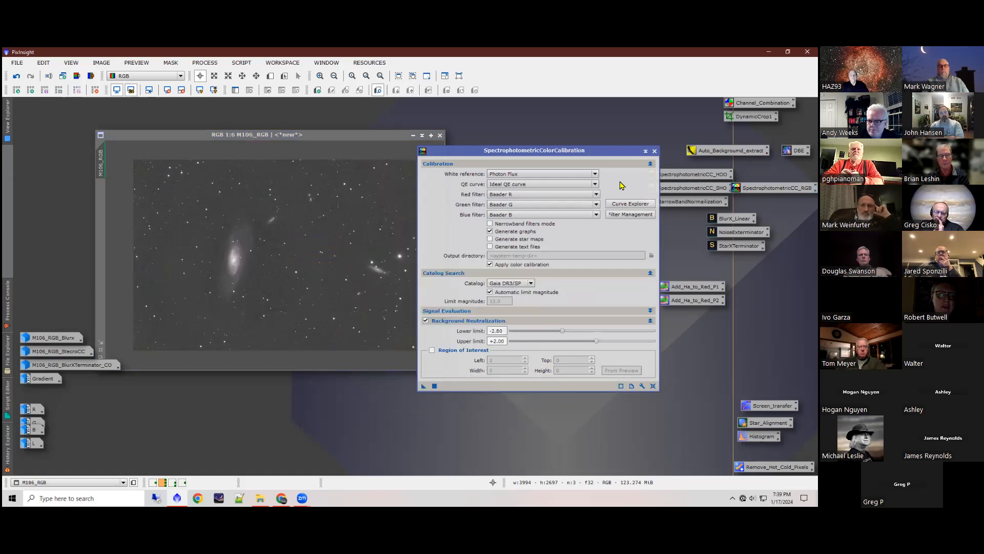
{"action": "left_click", "coordinate": [655, 151]}
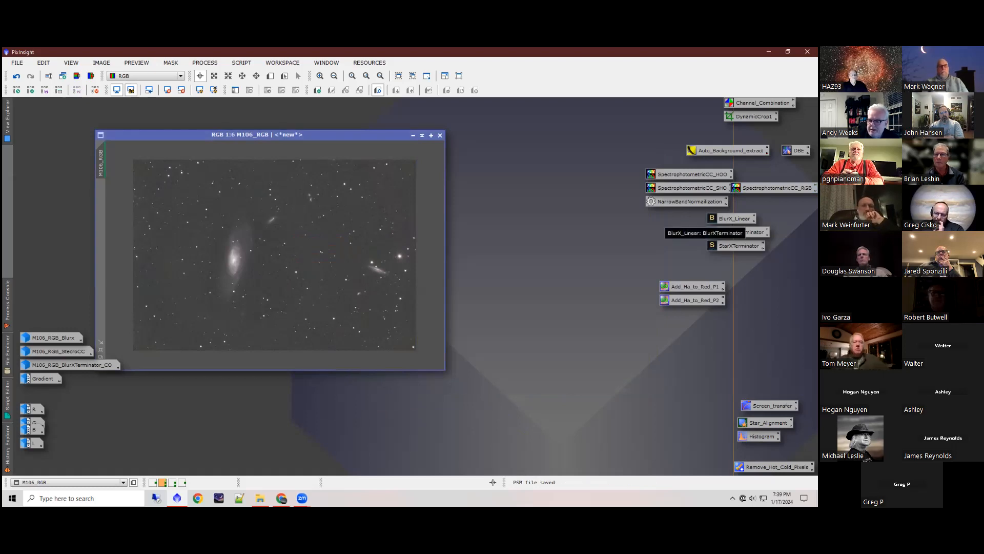
Step: Point out the BlurX_Linear, NoiseExterminator and StarXTerminator icons as a group, and then the Channel_Combination icon
{"action": "left_click_drag", "start_coordinate": [791, 264], "coordinate": [702, 211]}
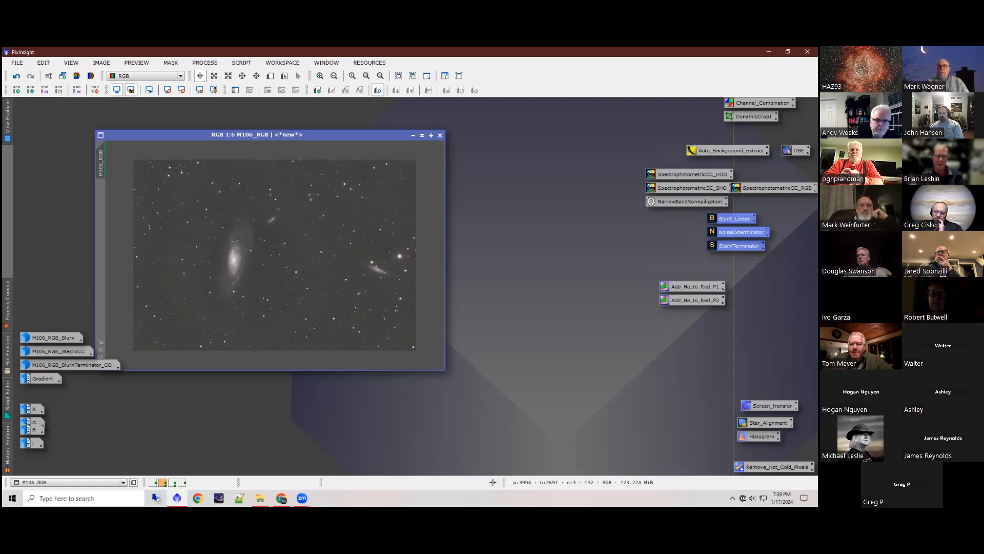
{"action": "left_click", "coordinate": [619, 226]}
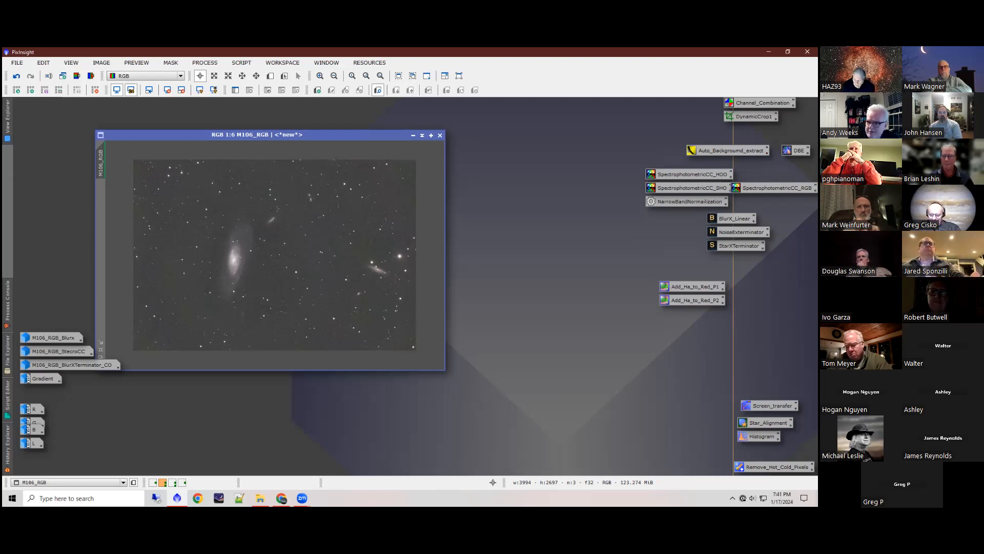
{"action": "left_click_drag", "start_coordinate": [762, 103], "coordinate": [762, 107]}
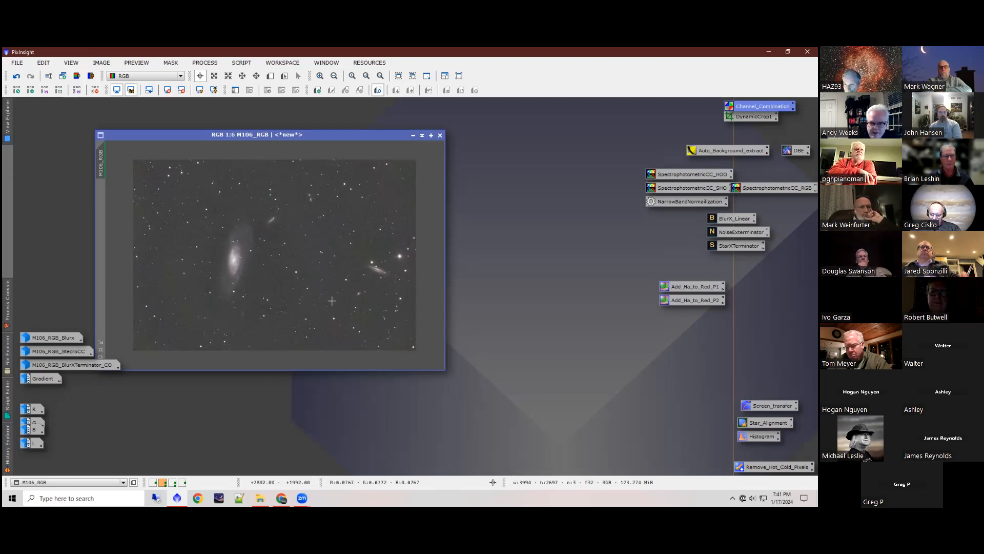
Step: Reposition the M106_RGB image and compare it with and without the screen stretch, ending on the unstretched linear view
{"action": "left_click_drag", "start_coordinate": [222, 137], "coordinate": [291, 133]}
{"action": "left_click", "coordinate": [167, 90]}
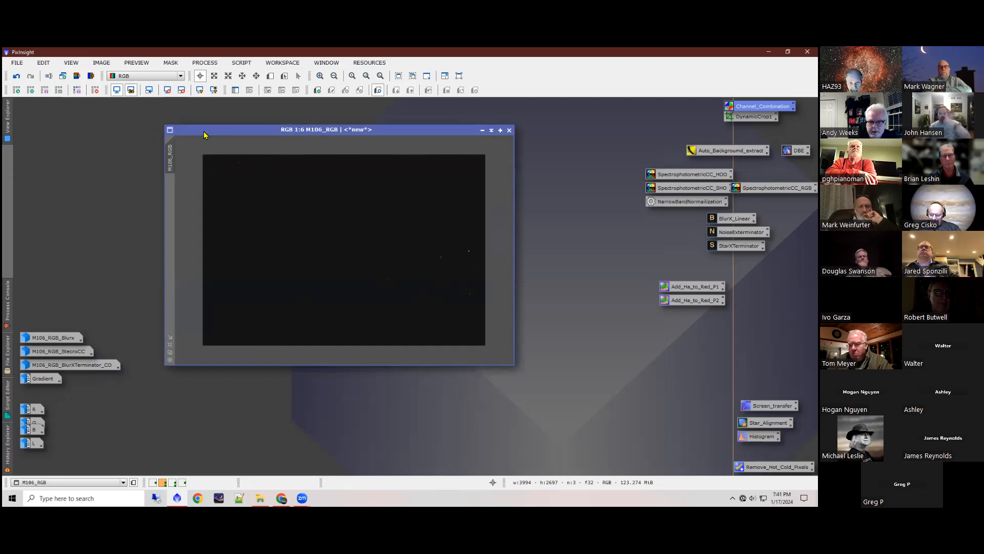
{"action": "left_click", "coordinate": [200, 91]}
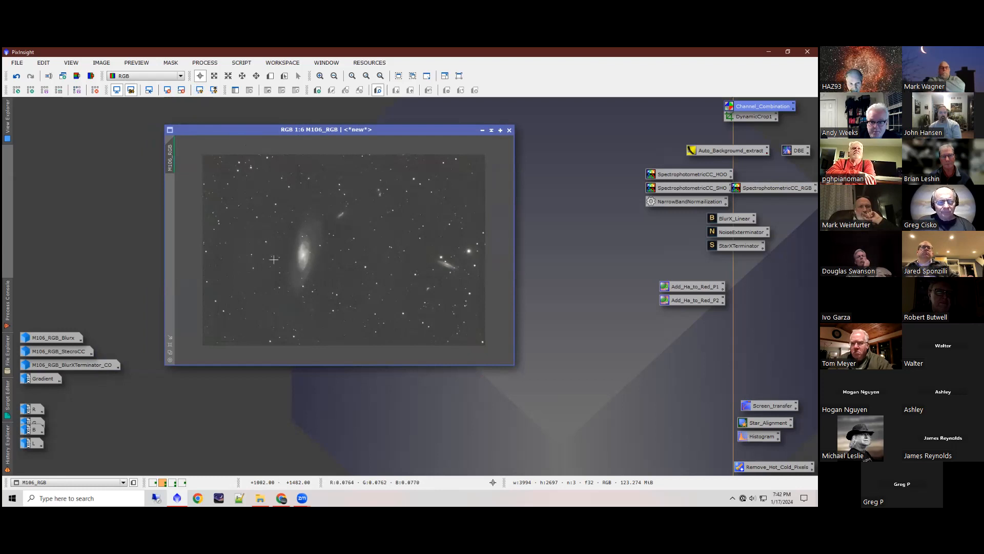
{"action": "left_click", "coordinate": [167, 92]}
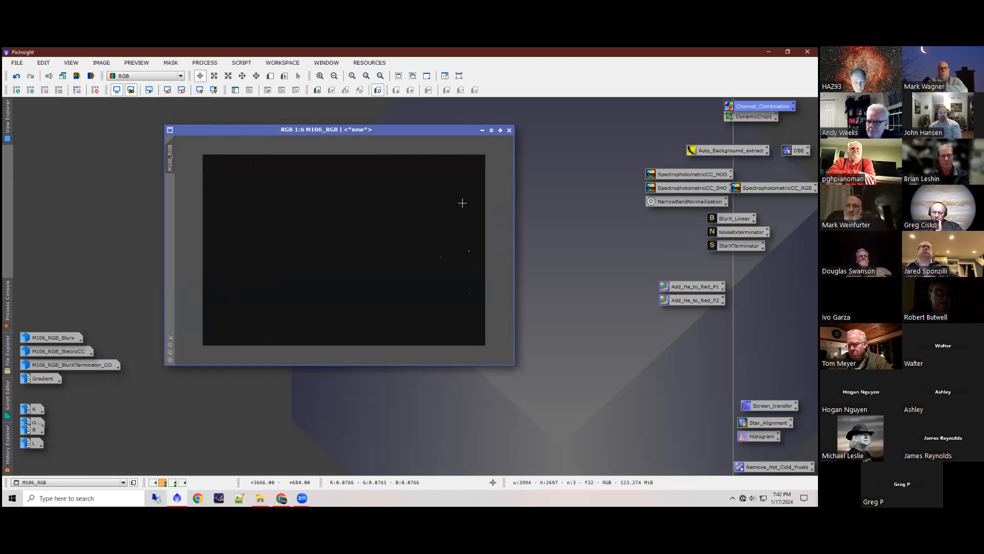
Step: Run the GraXpert script on M106_RGB with Subtraction correction and 0.494 smoothing, showing the background model and replacing the target view
{"action": "mouse_move", "coordinate": [72, 365]}
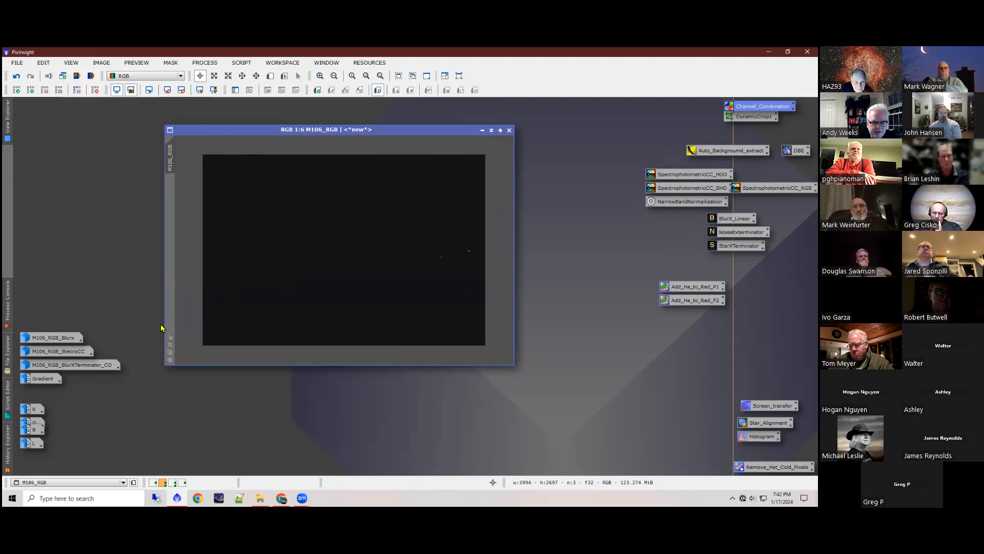
{"action": "left_click", "coordinate": [244, 63]}
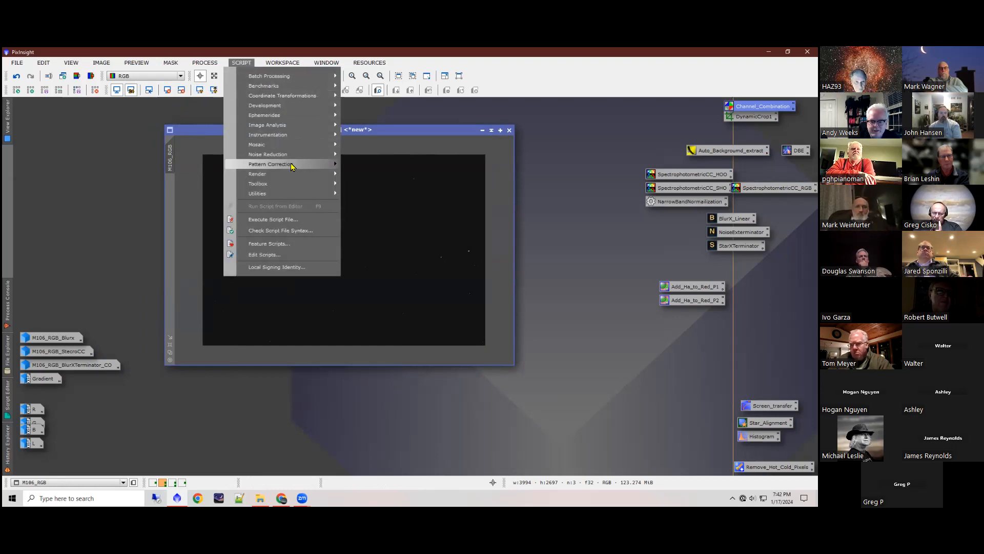
{"action": "mouse_move", "coordinate": [295, 187]}
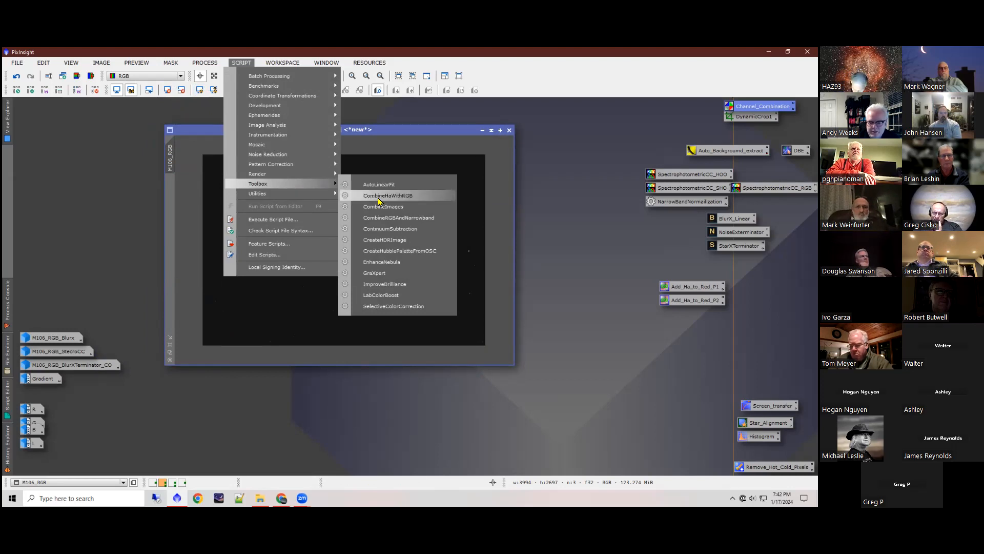
{"action": "left_click", "coordinate": [394, 276]}
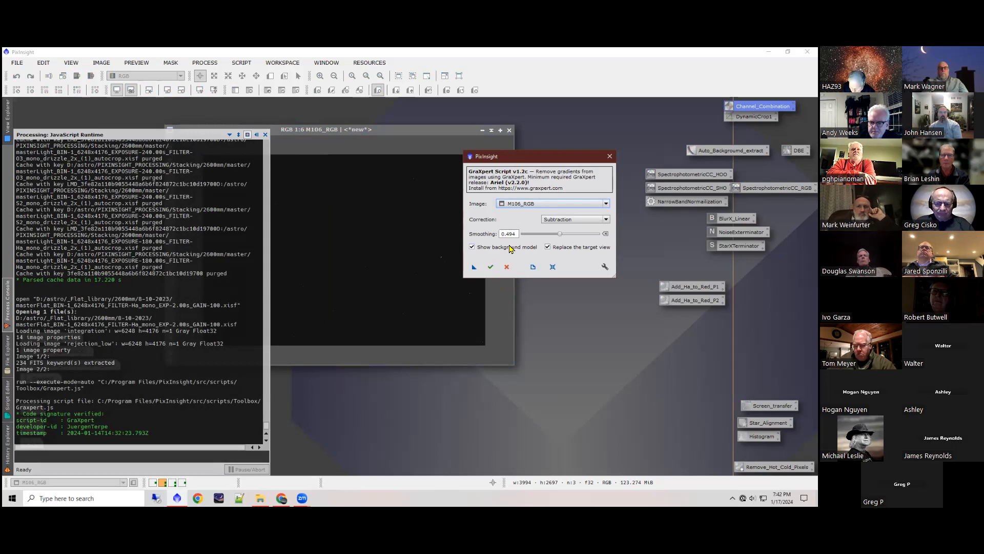
{"action": "left_click", "coordinate": [491, 266]}
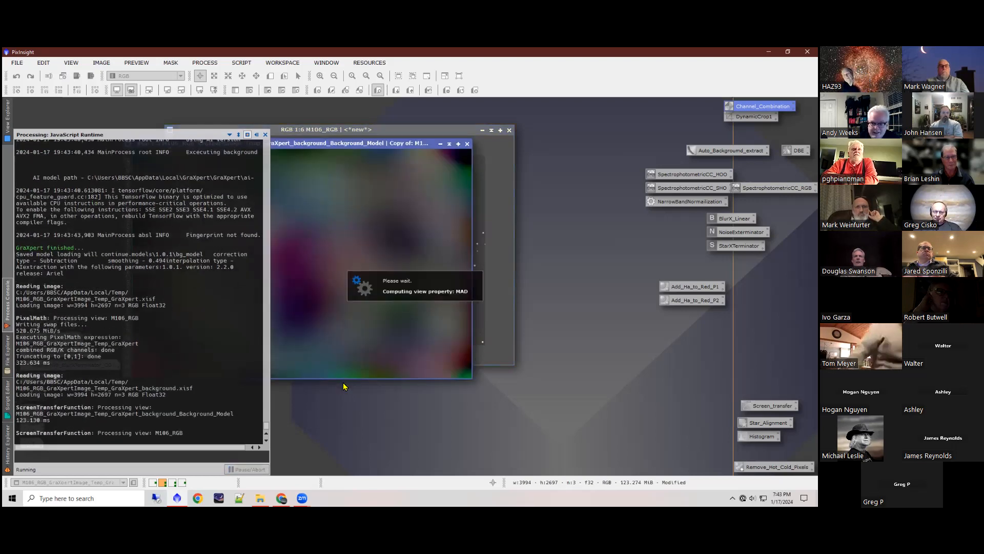
Step: Arrange the GraXpert background model and the corrected M106_RGB image side by side, with the whole model in view
{"action": "left_click_drag", "start_coordinate": [282, 146], "coordinate": [569, 208]}
{"action": "left_click_drag", "start_coordinate": [364, 131], "coordinate": [249, 109]}
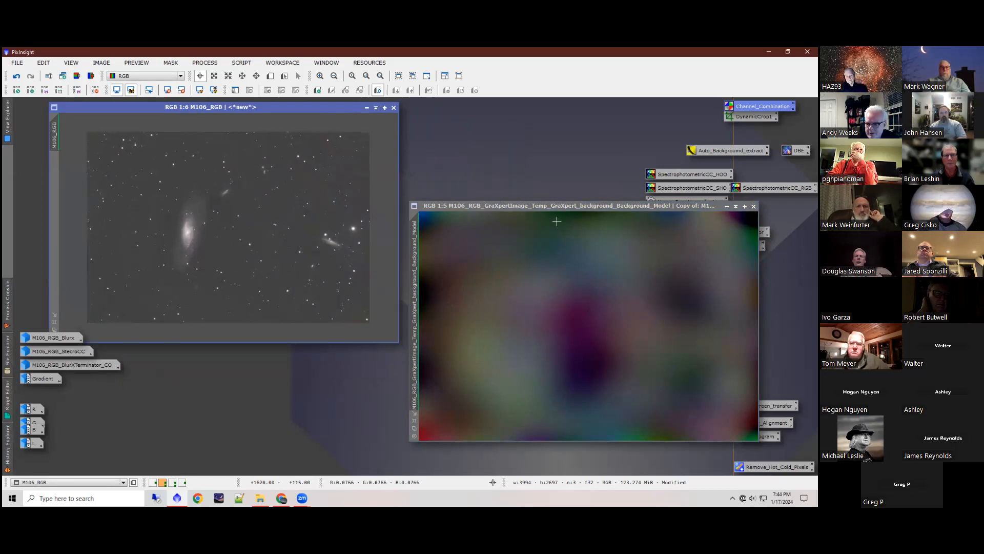
{"action": "scroll", "coordinate": [644, 344], "scroll_direction": "down", "scroll_amount": 3}
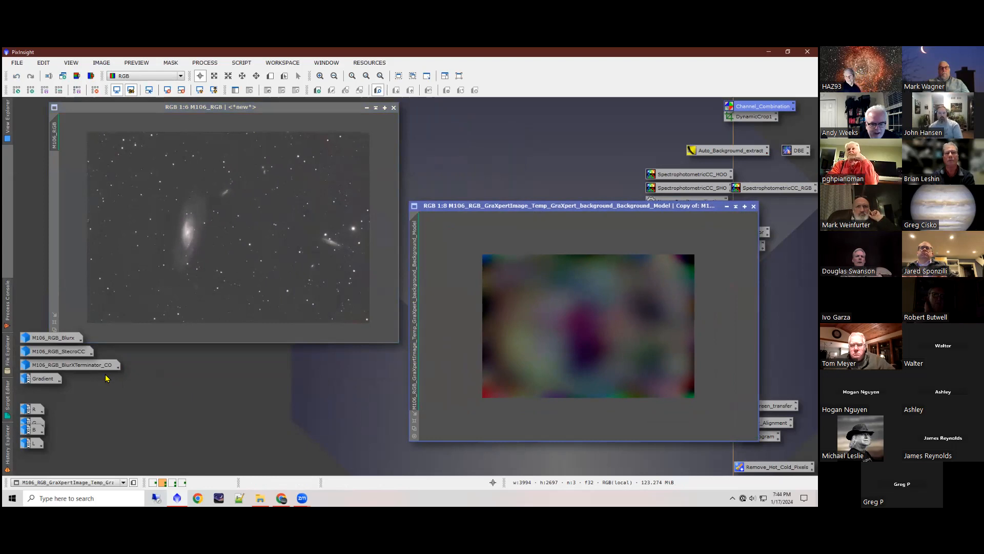
Step: View the M106_RGB_BlurXTerminator_CO image at full frame, close the GraXpert background model, and iconize the image again
{"action": "double_click", "coordinate": [81, 365]}
{"action": "scroll", "coordinate": [369, 301], "scroll_direction": "down", "scroll_amount": 10}
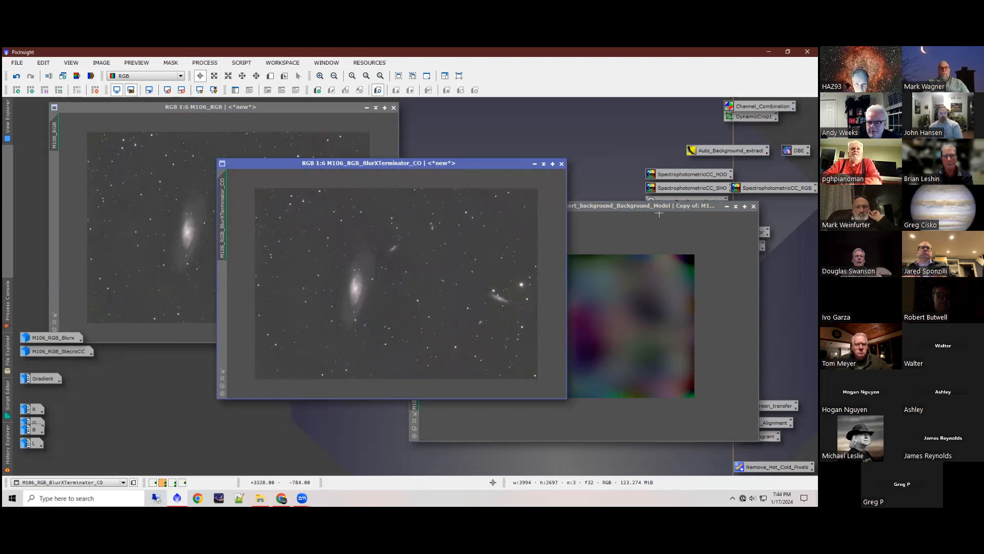
{"action": "left_click", "coordinate": [620, 207]}
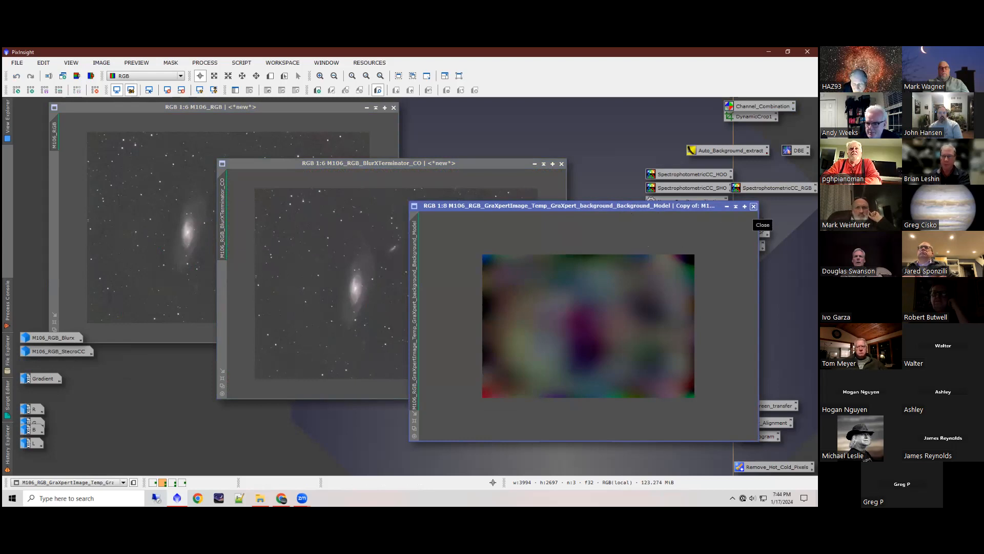
{"action": "left_click", "coordinate": [754, 206]}
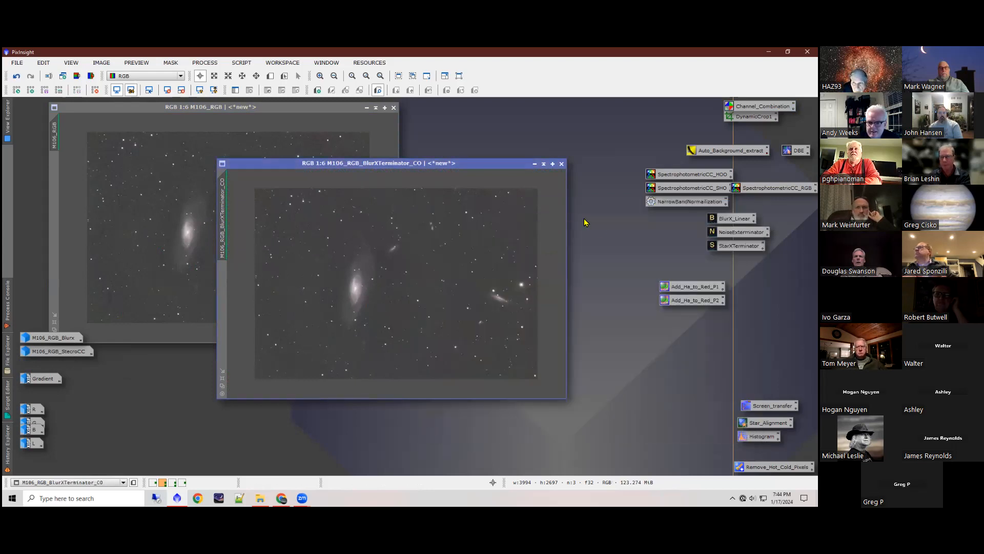
{"action": "left_click", "coordinate": [533, 165]}
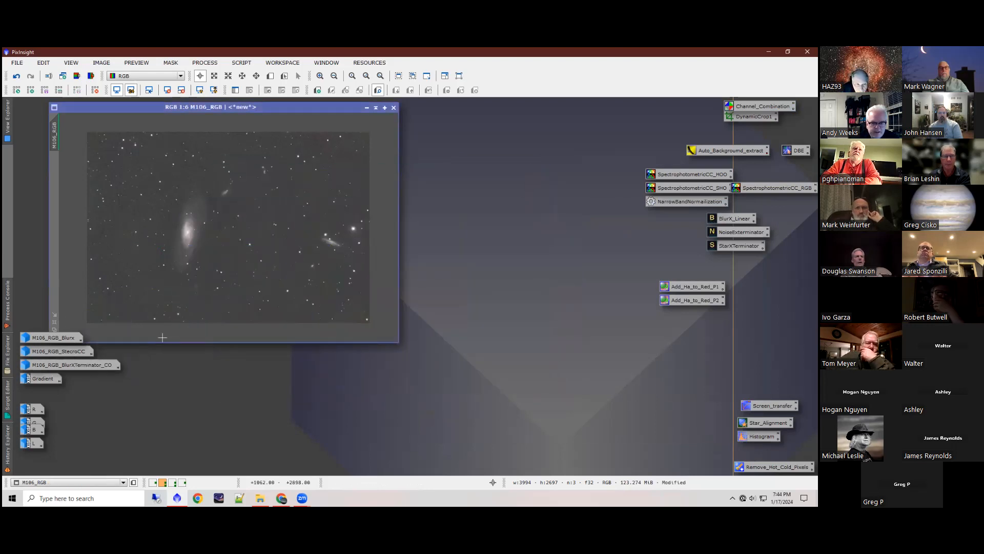
Step: Restore the M106_RGB_StecroCC image at full frame and review the SpectrophotometricCC_RGB process settings beside it
{"action": "double_click", "coordinate": [72, 352]}
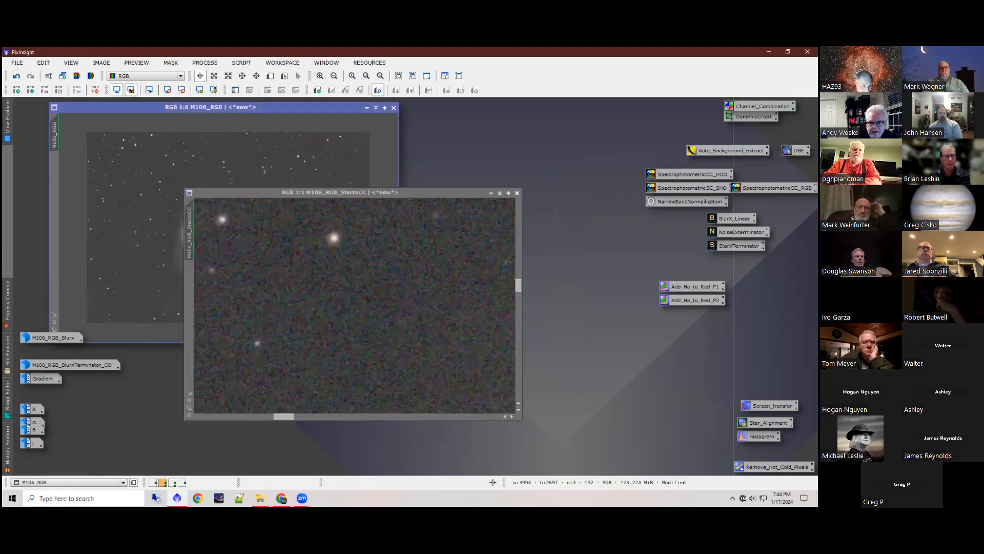
{"action": "scroll", "coordinate": [313, 324], "scroll_direction": "down", "scroll_amount": 4}
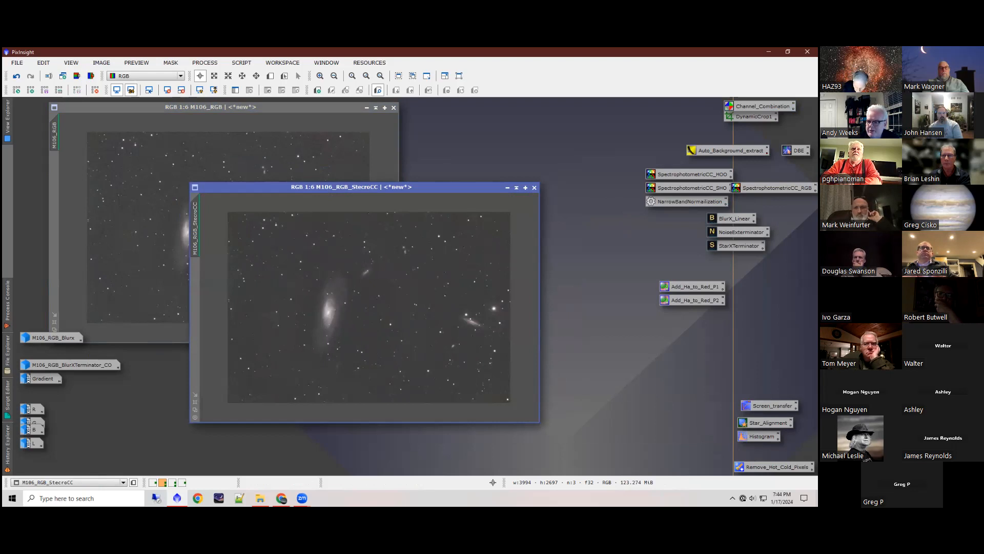
{"action": "double_click", "coordinate": [775, 188]}
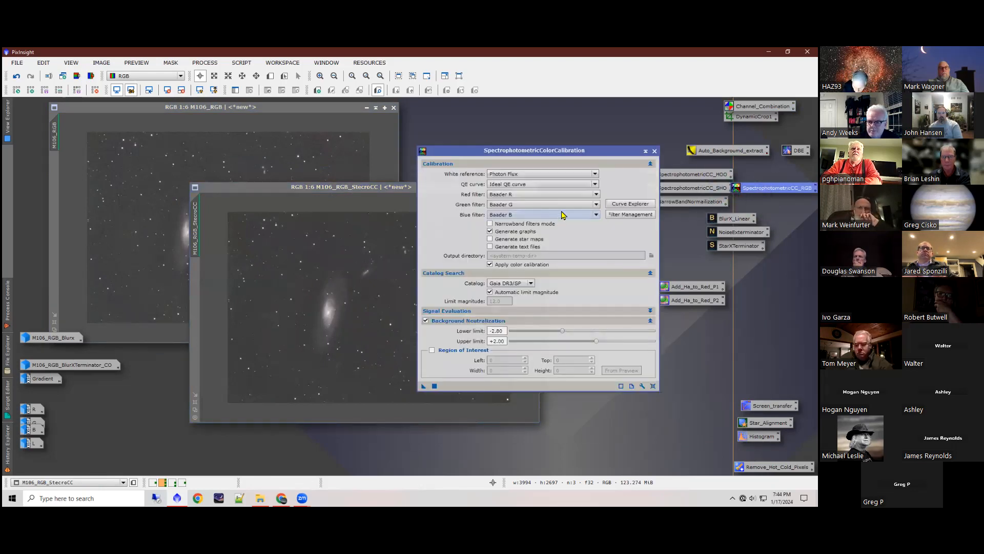
{"action": "left_click", "coordinate": [655, 152]}
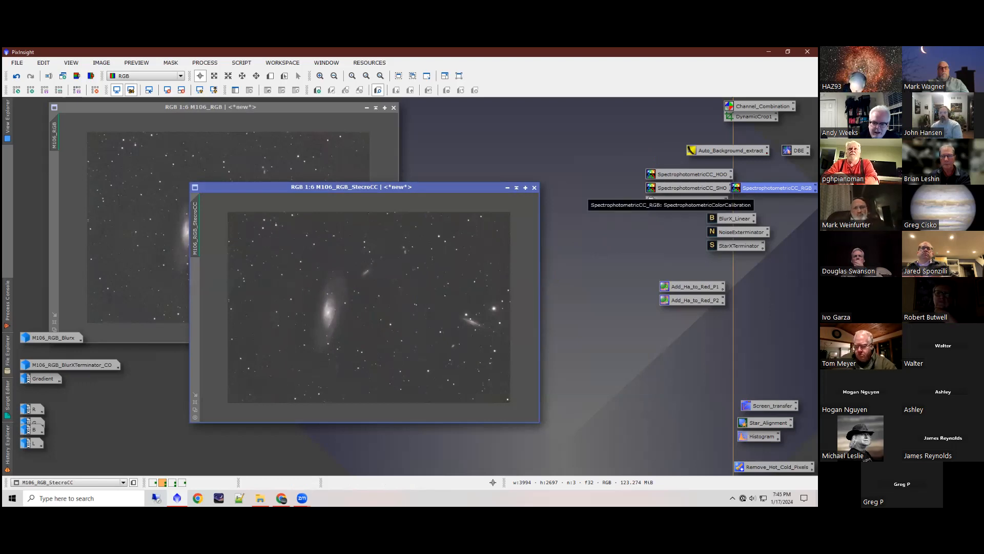
{"action": "double_click", "coordinate": [775, 188]}
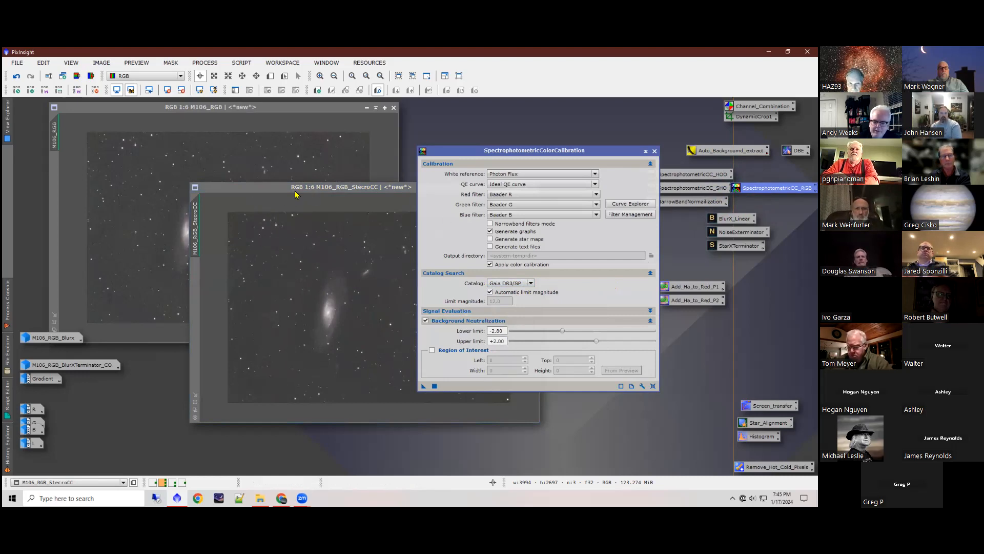
{"action": "left_click_drag", "start_coordinate": [293, 192], "coordinate": [193, 191]}
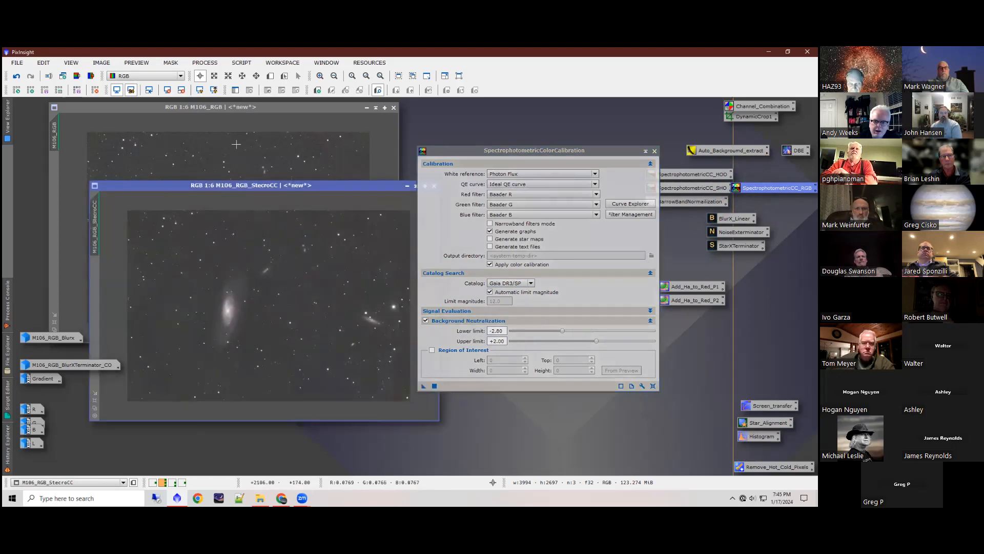
Step: Open the FITSHeader process and load the header keywords of the M106_RGB_BlurXTerminator_CO image
{"action": "left_click", "coordinate": [208, 63]}
{"action": "mouse_move", "coordinate": [258, 58]}
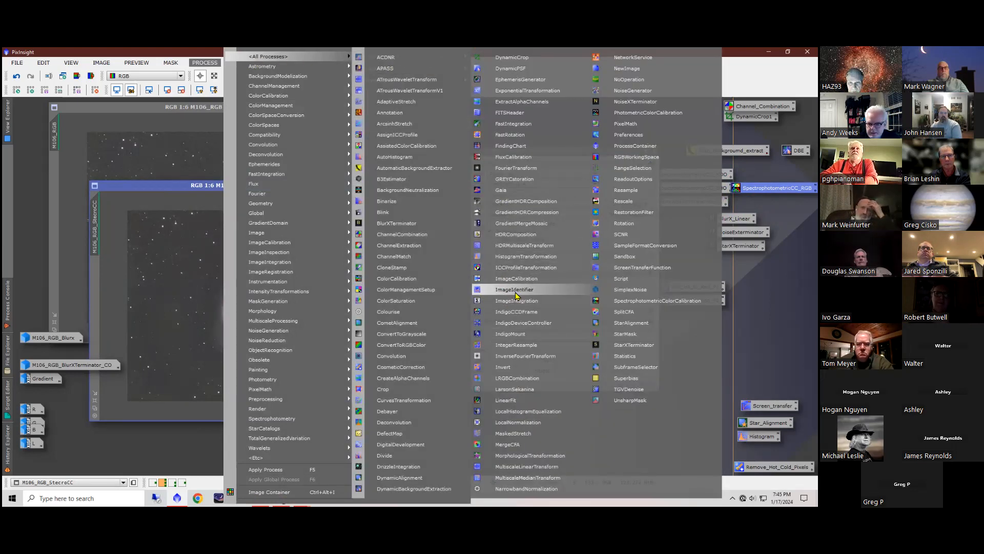
{"action": "left_click", "coordinate": [519, 113]}
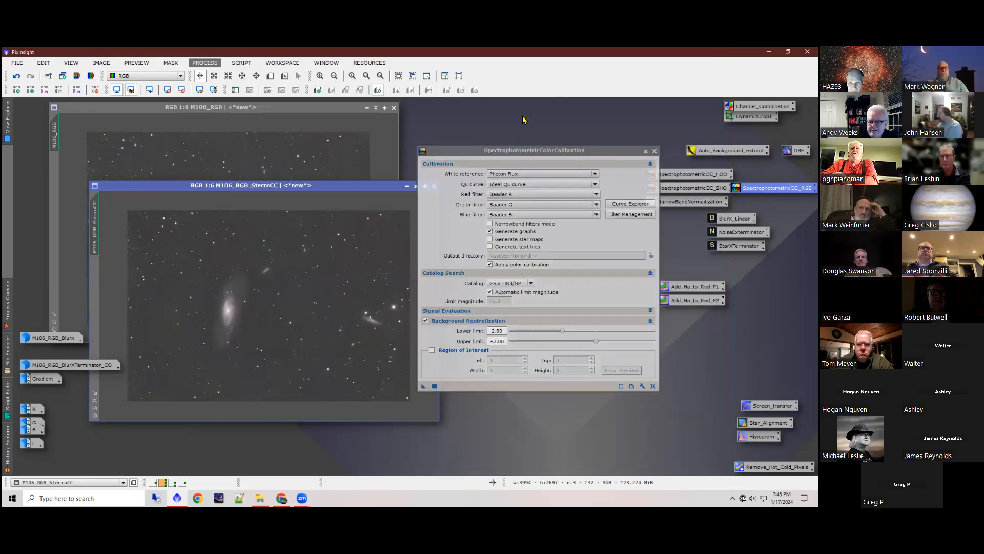
{"action": "left_click", "coordinate": [318, 83]}
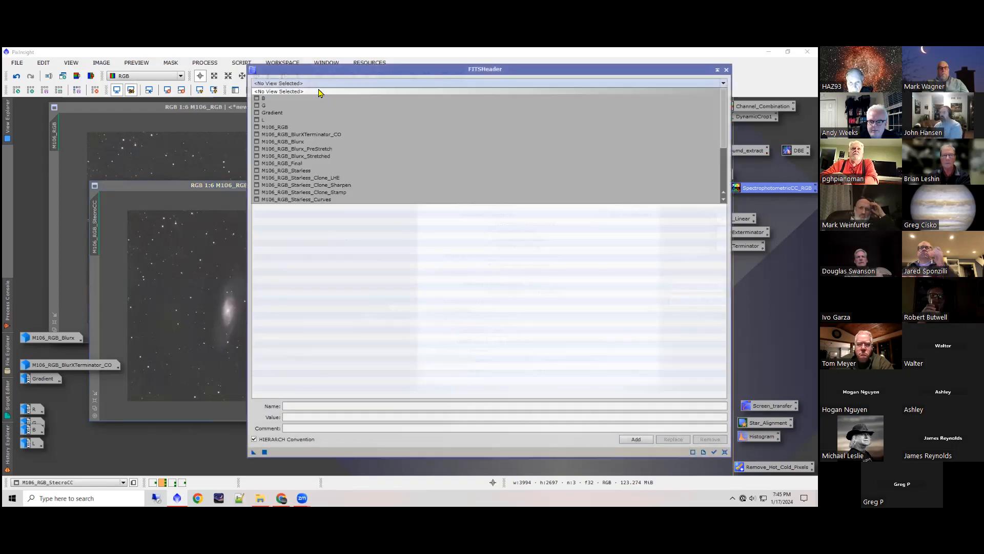
{"action": "left_click", "coordinate": [308, 134]}
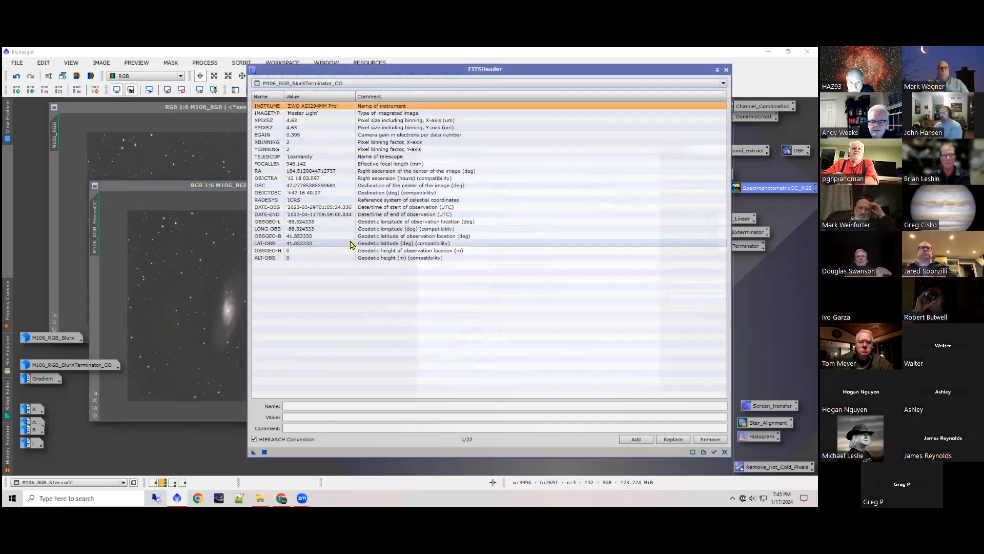
Step: Examine the observation date, geodetic longitude and geodetic latitude keywords in the image's FITS header
{"action": "left_click", "coordinate": [289, 208]}
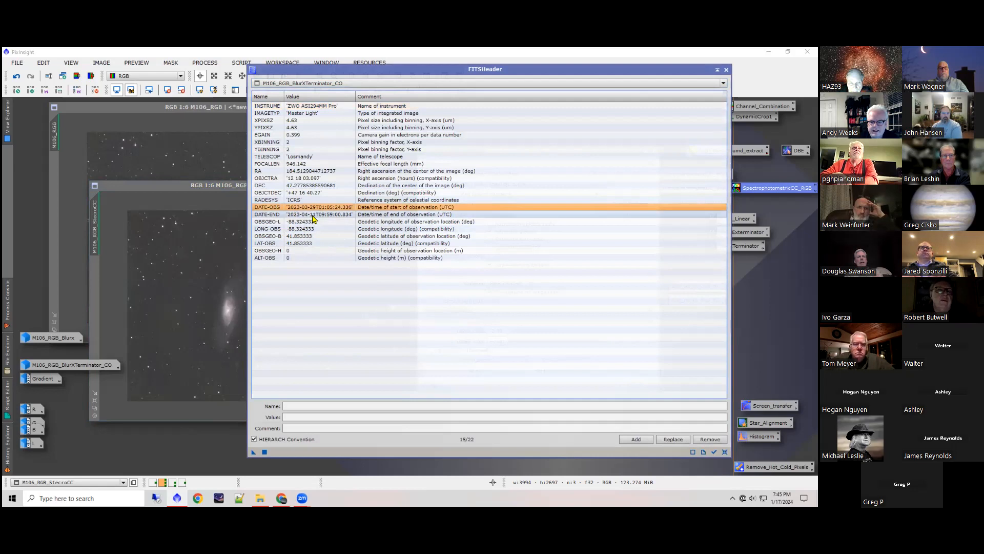
{"action": "left_click", "coordinate": [313, 221]}
{"action": "left_click", "coordinate": [312, 228]}
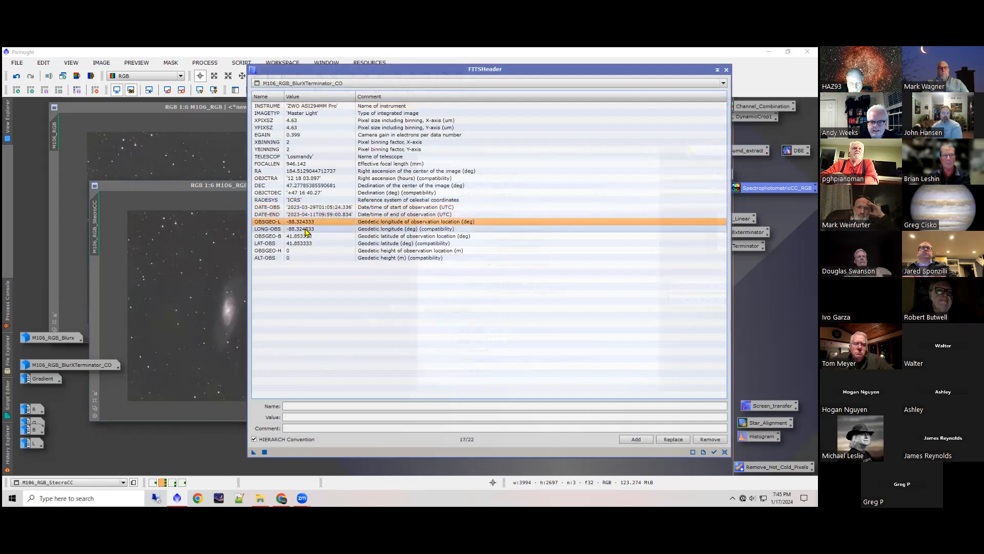
{"action": "left_click", "coordinate": [307, 236]}
{"action": "left_click", "coordinate": [303, 243]}
{"action": "left_click", "coordinate": [306, 236]}
{"action": "left_click", "coordinate": [305, 229]}
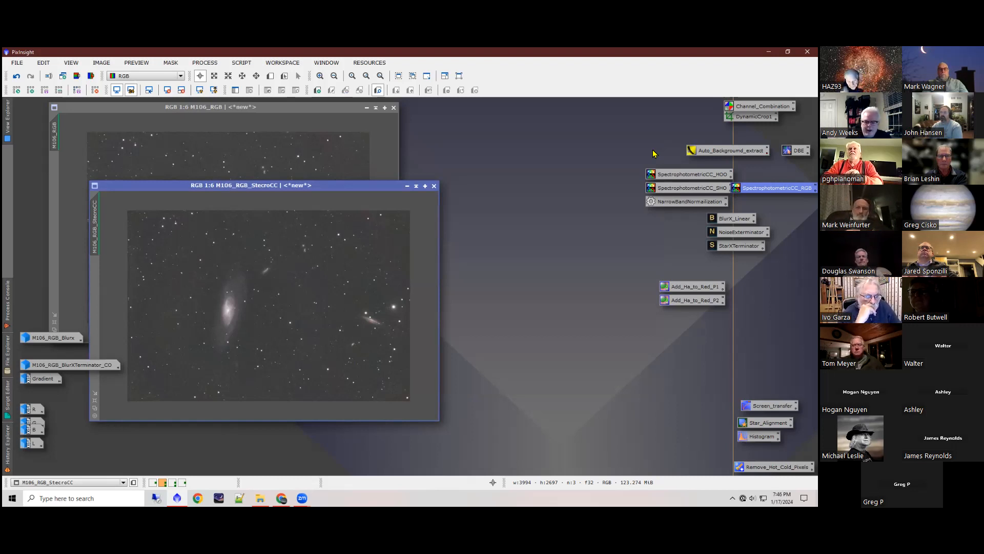
Step: Restore the M106_RGB_Blurx image, iconize M106_RGB_StecroCC, and stack M106_RGB_Blurx exactly over M106_RGB with matching views
{"action": "left_click", "coordinate": [534, 193]}
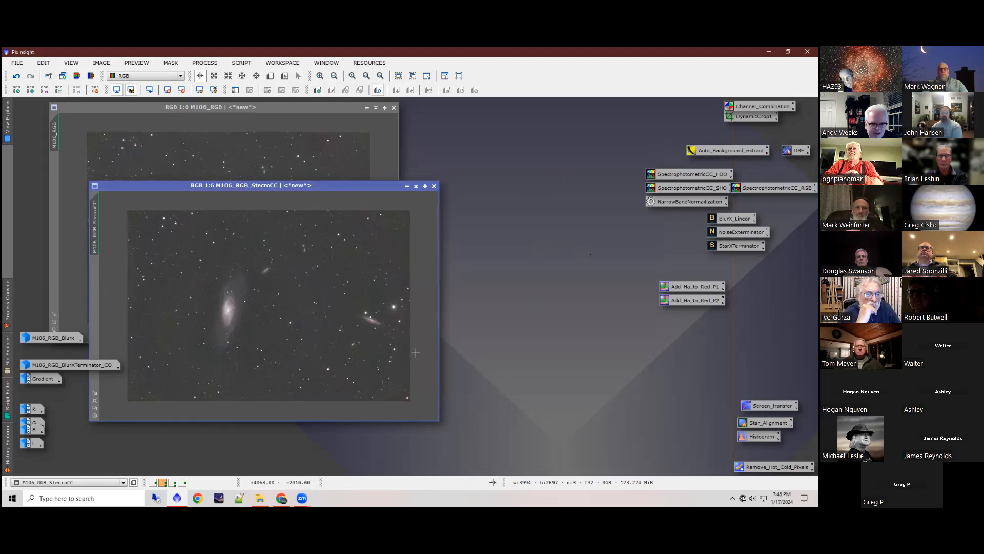
{"action": "double_click", "coordinate": [60, 340]}
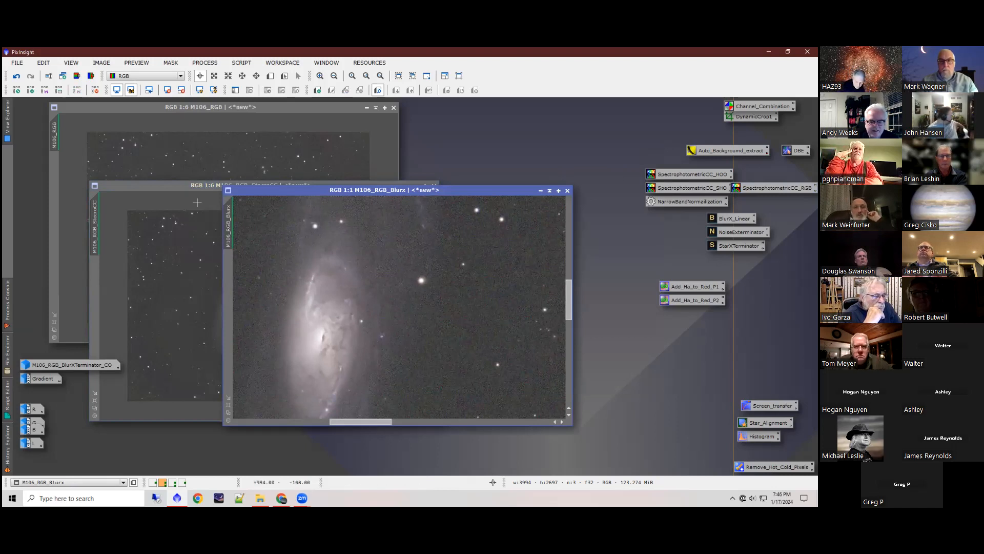
{"action": "left_click", "coordinate": [180, 196]}
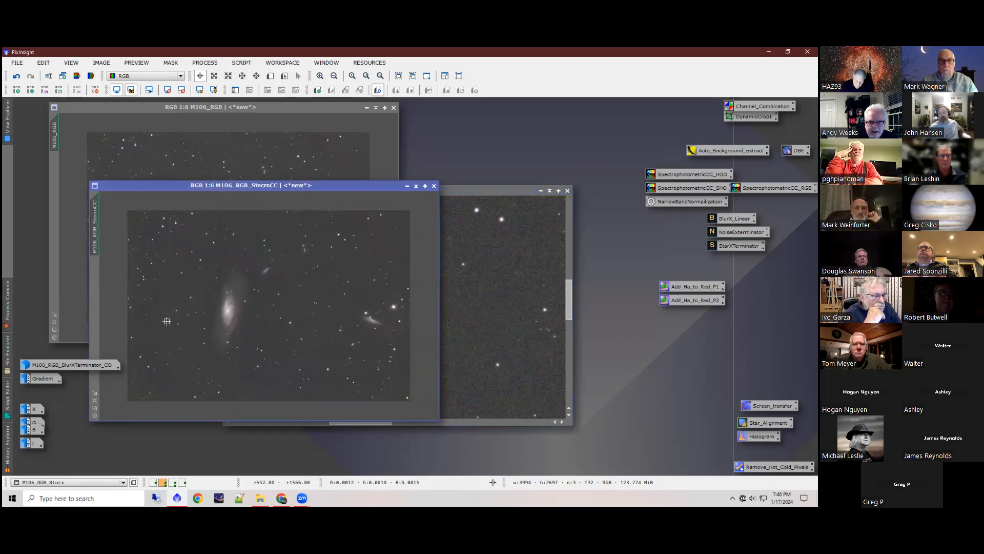
{"action": "left_click", "coordinate": [409, 186]}
{"action": "left_click_drag", "start_coordinate": [410, 194], "coordinate": [284, 111]}
{"action": "left_click_drag", "start_coordinate": [112, 146], "coordinate": [53, 140]}
{"action": "left_click_drag", "start_coordinate": [159, 109], "coordinate": [109, 109]}
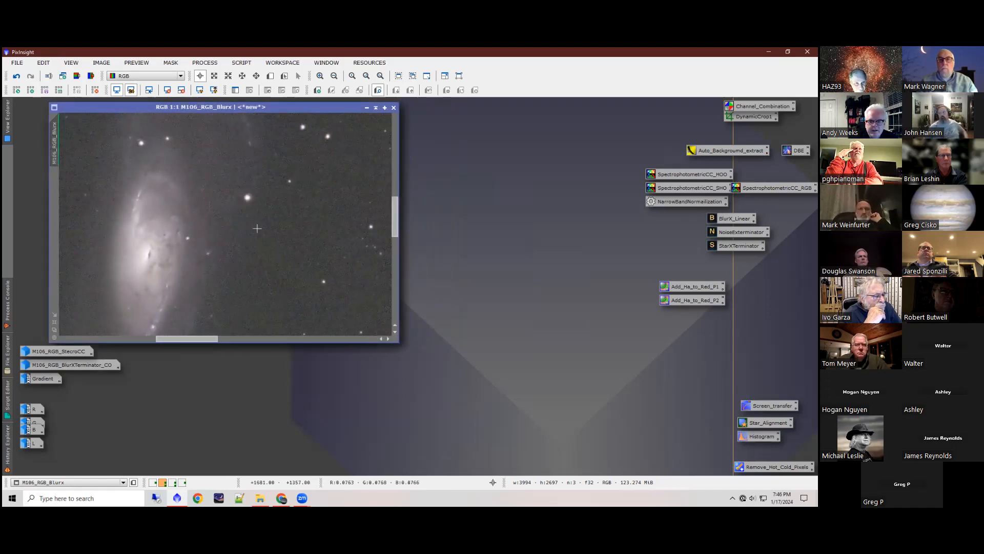
Step: Magnify the bright star beside the galaxy in M106_RGB_Blurx to 4:1 and match the M106_RGB view for comparison
{"action": "scroll", "coordinate": [254, 197], "scroll_direction": "up", "scroll_amount": 2}
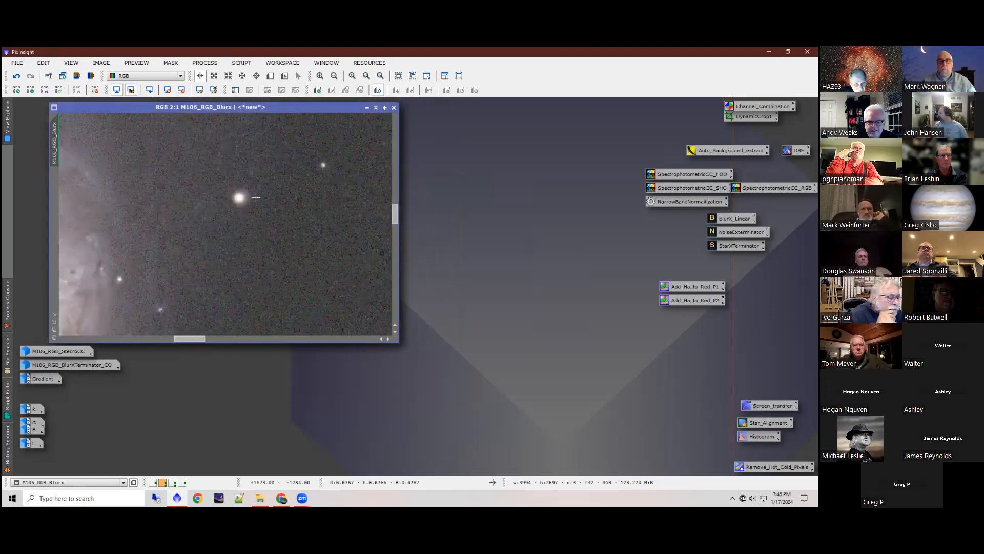
{"action": "scroll", "coordinate": [256, 196], "scroll_direction": "up", "scroll_amount": 2}
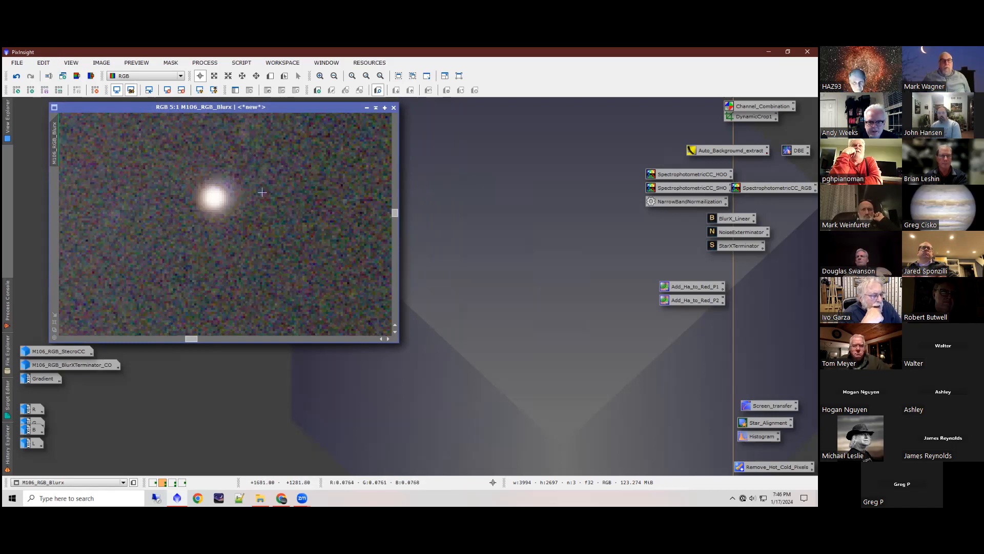
{"action": "scroll", "coordinate": [262, 192], "scroll_direction": "down", "scroll_amount": 1}
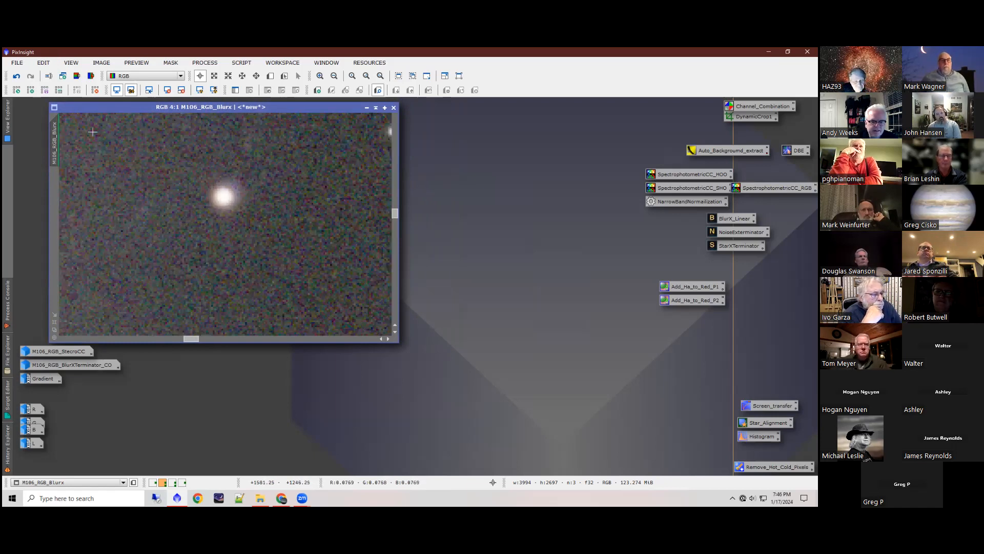
{"action": "left_click_drag", "start_coordinate": [91, 108], "coordinate": [128, 108]}
{"action": "left_click_drag", "start_coordinate": [91, 138], "coordinate": [57, 137]}
{"action": "left_click_drag", "start_coordinate": [165, 115], "coordinate": [129, 113]}
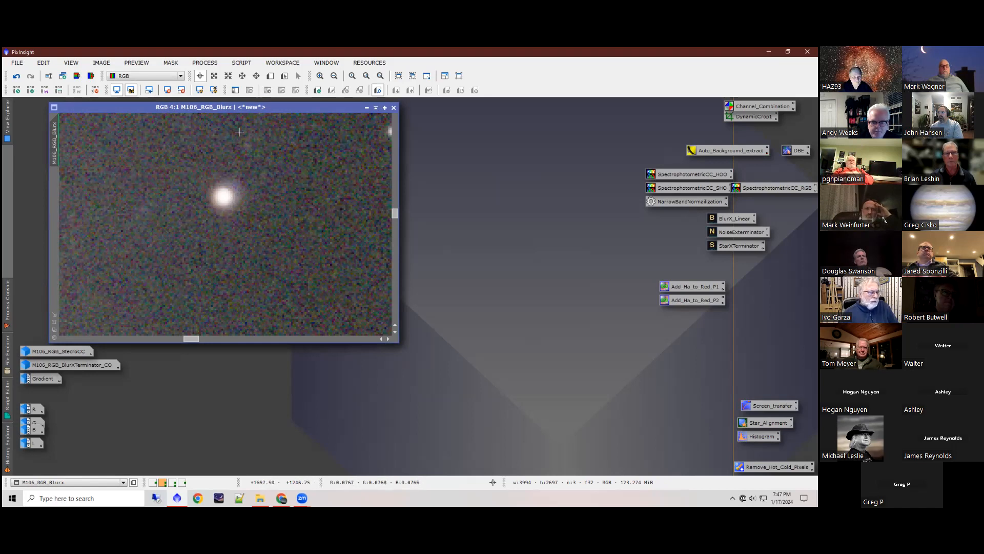
Step: Place M106_RGB_Blurx beside M106_RGB and examine its galaxy and background close up, finishing with the full frame at 1:5
{"action": "scroll", "coordinate": [248, 189], "scroll_direction": "down", "scroll_amount": 4}
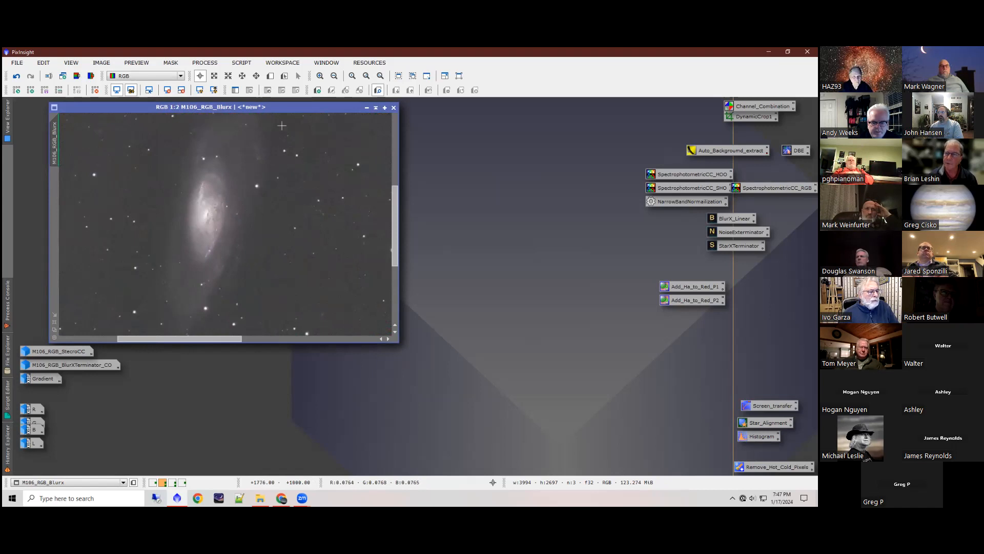
{"action": "left_click_drag", "start_coordinate": [253, 110], "coordinate": [452, 172]}
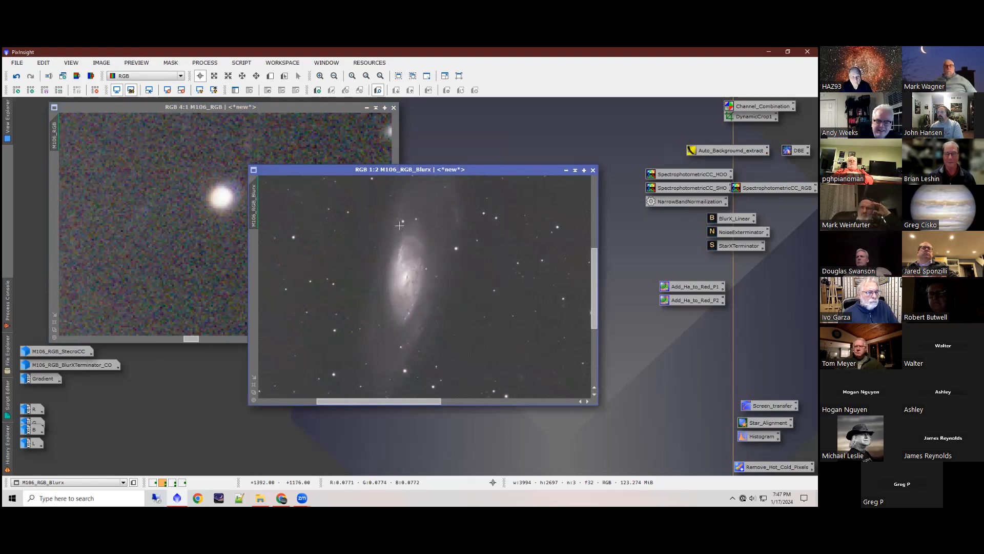
{"action": "scroll", "coordinate": [361, 247], "scroll_direction": "up", "scroll_amount": 2}
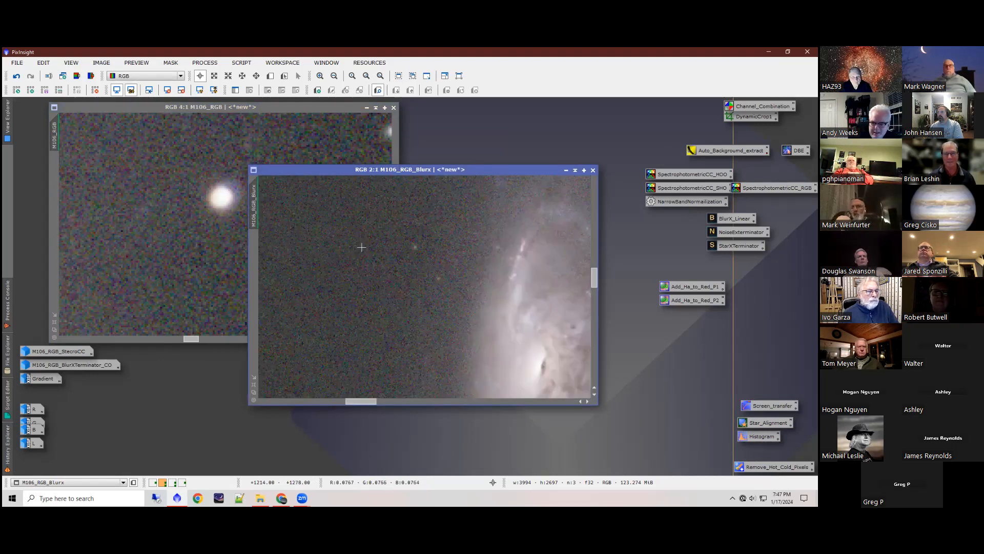
{"action": "scroll", "coordinate": [361, 247], "scroll_direction": "down", "scroll_amount": 4}
{"action": "scroll", "coordinate": [405, 246], "scroll_direction": "down", "scroll_amount": 2}
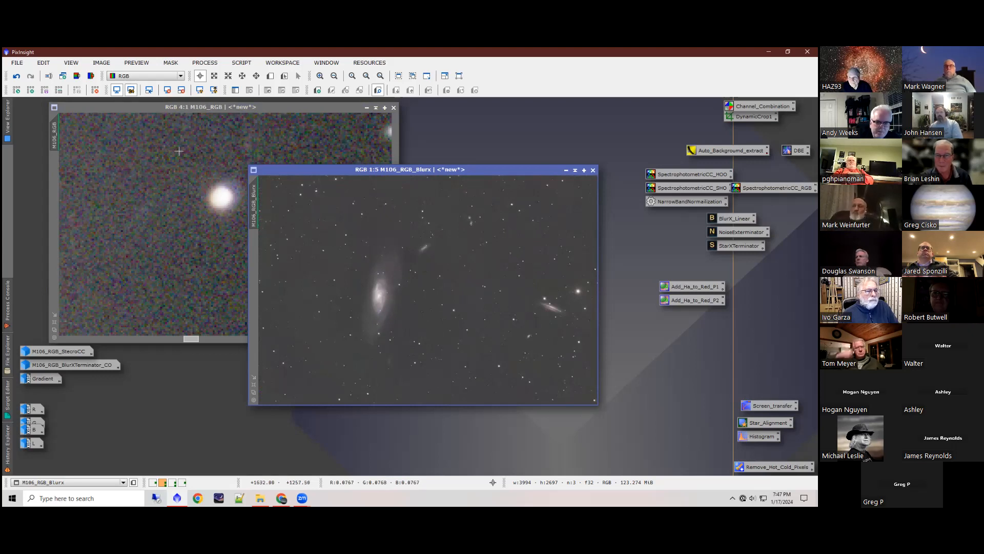
Step: Show the galaxy in M106_RGB at 1:3 and compare it with M106_RGB_Blurx placed alongside
{"action": "left_click", "coordinate": [241, 128]}
{"action": "scroll", "coordinate": [185, 166], "scroll_direction": "down", "scroll_amount": 5}
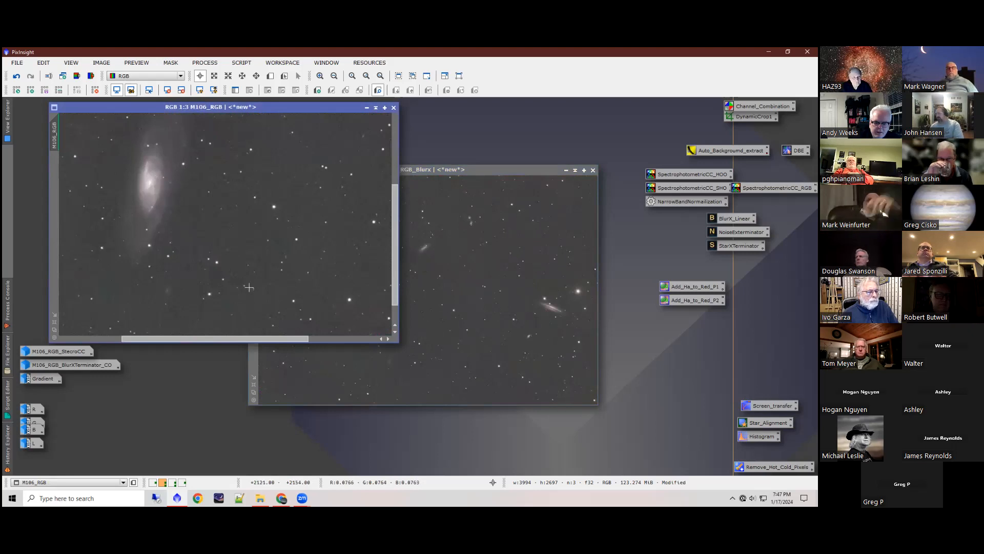
{"action": "left_click_drag", "start_coordinate": [269, 340], "coordinate": [234, 340]}
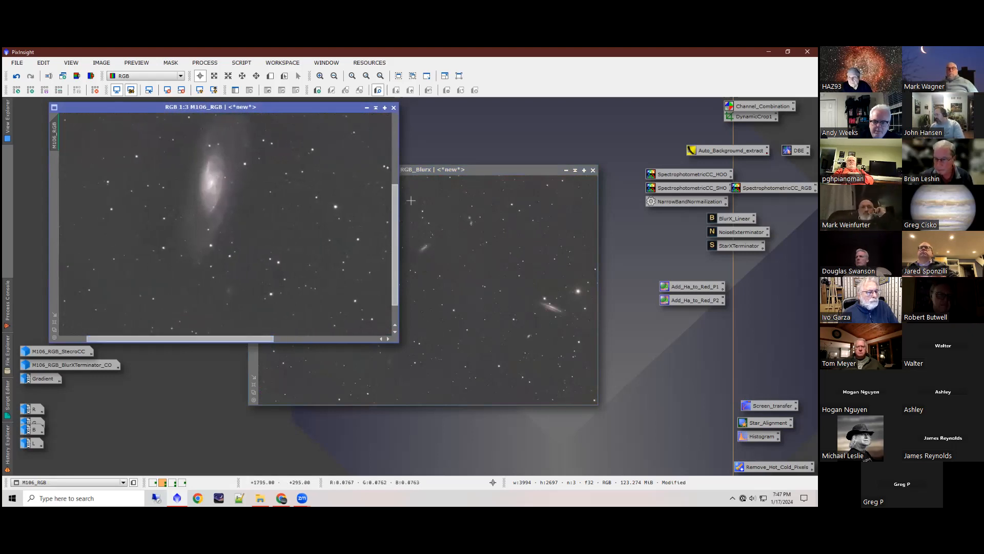
{"action": "left_click", "coordinate": [432, 172]}
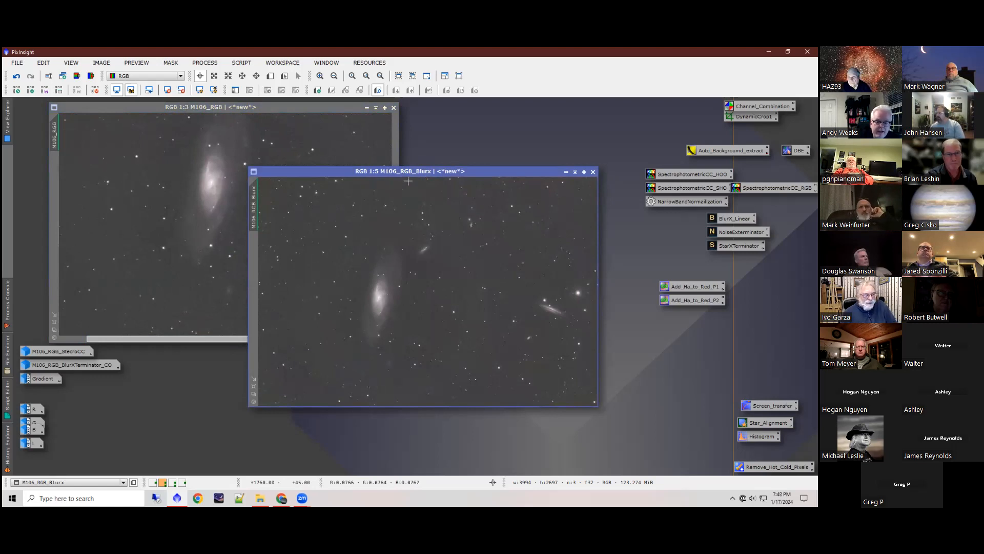
{"action": "left_click_drag", "start_coordinate": [375, 173], "coordinate": [402, 172]}
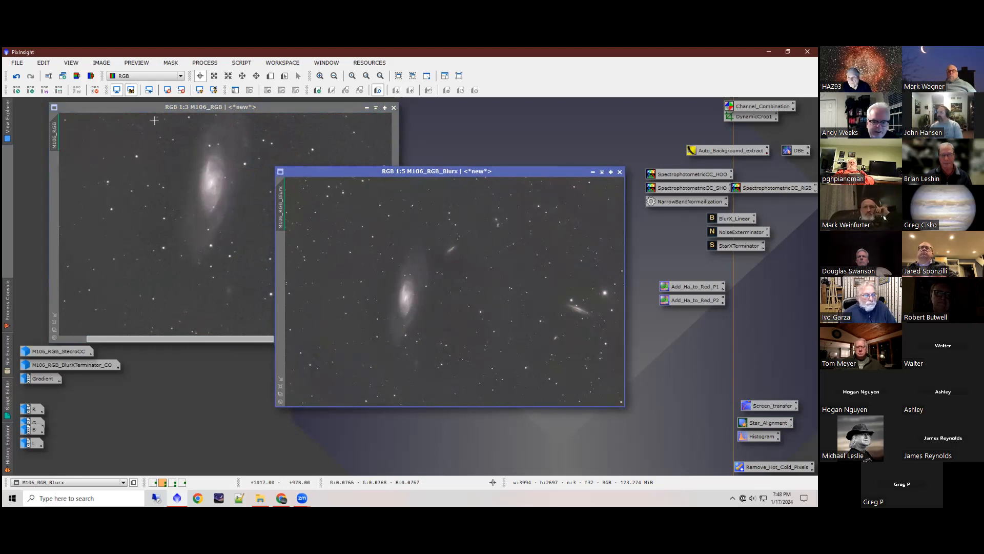
Step: Rotate the M106_RGB_Blurx image 90° clockwise
{"action": "left_click", "coordinate": [107, 64]}
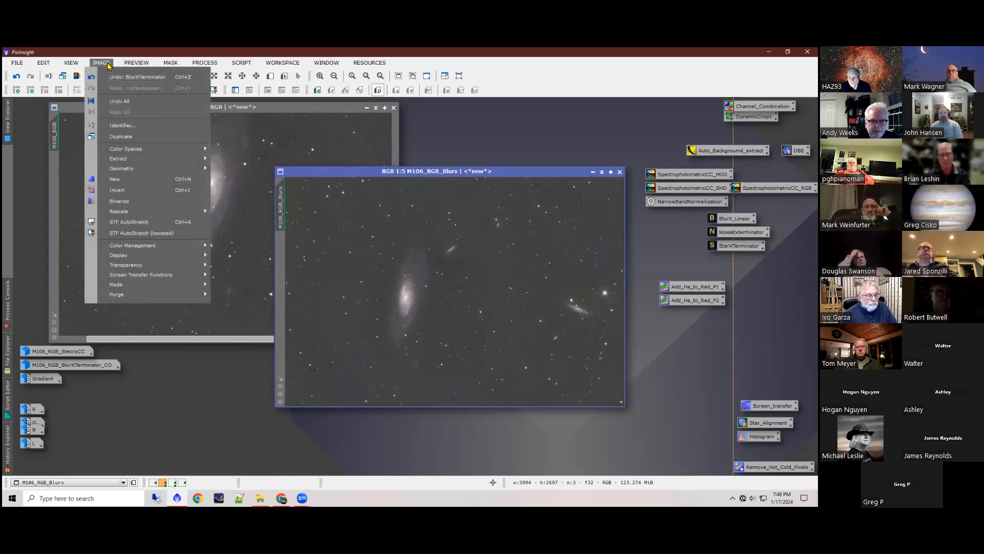
{"action": "mouse_move", "coordinate": [152, 168]}
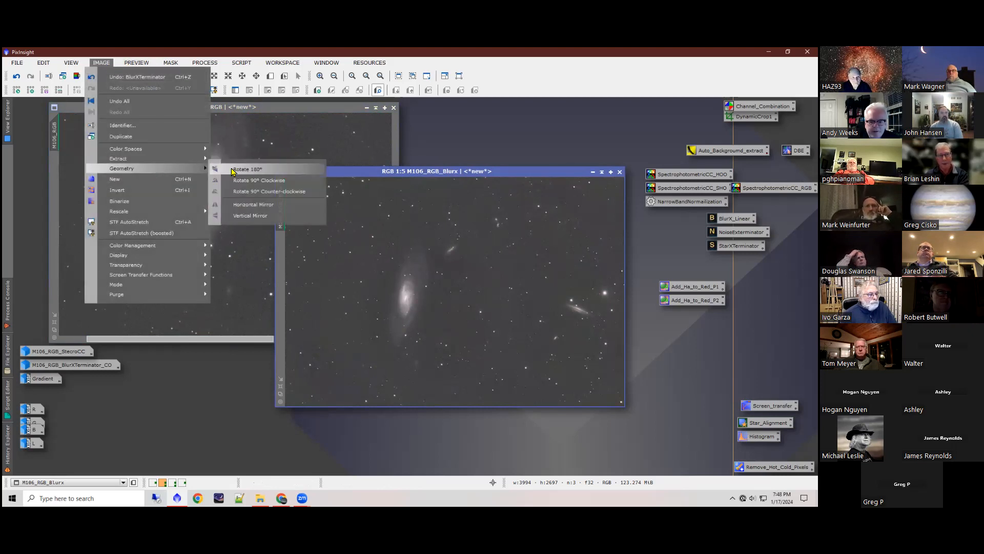
{"action": "left_click", "coordinate": [268, 180]}
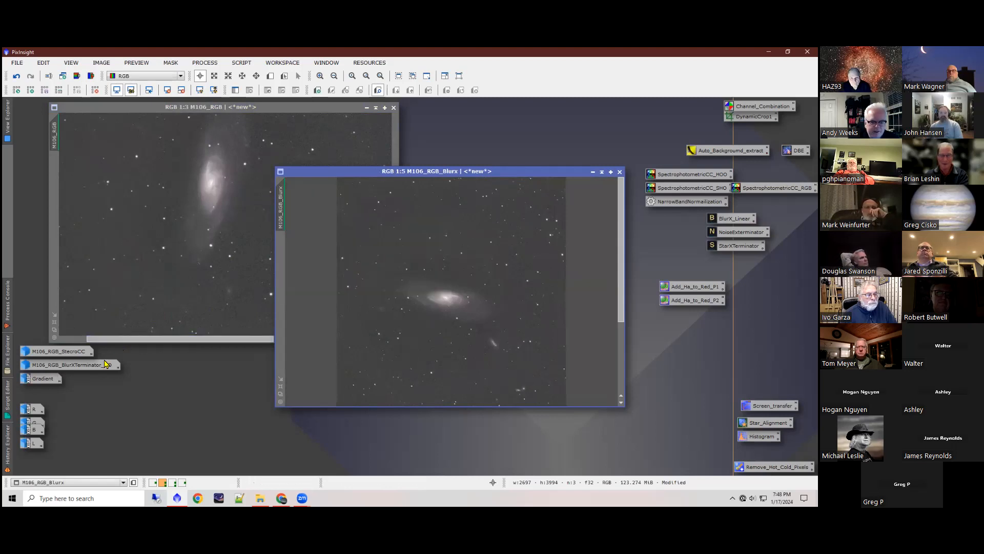
Step: Restore the blue-filter master image B and run the GraXpert script on it to remove its gradient
{"action": "double_click", "coordinate": [37, 431]}
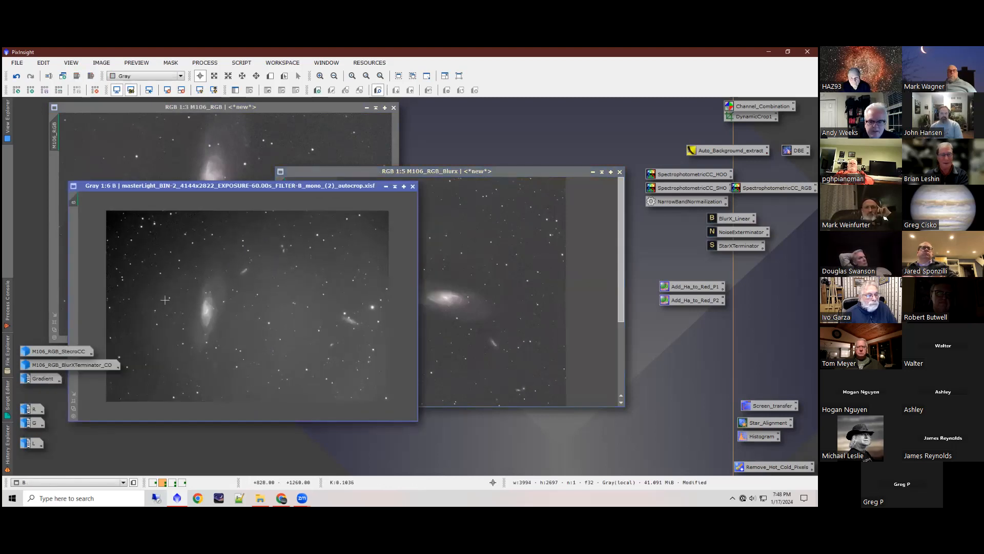
{"action": "left_click_drag", "start_coordinate": [207, 188], "coordinate": [286, 109]}
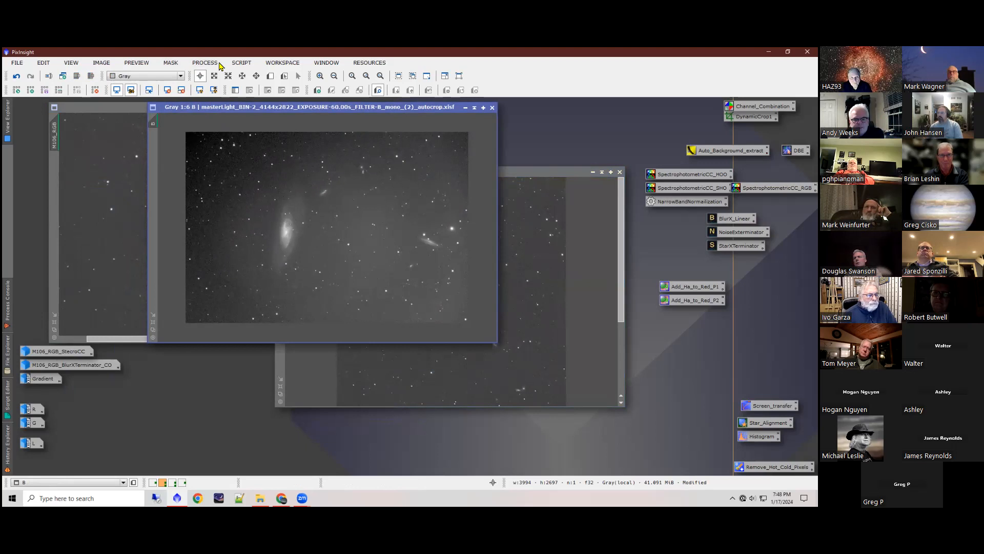
{"action": "left_click", "coordinate": [241, 62]}
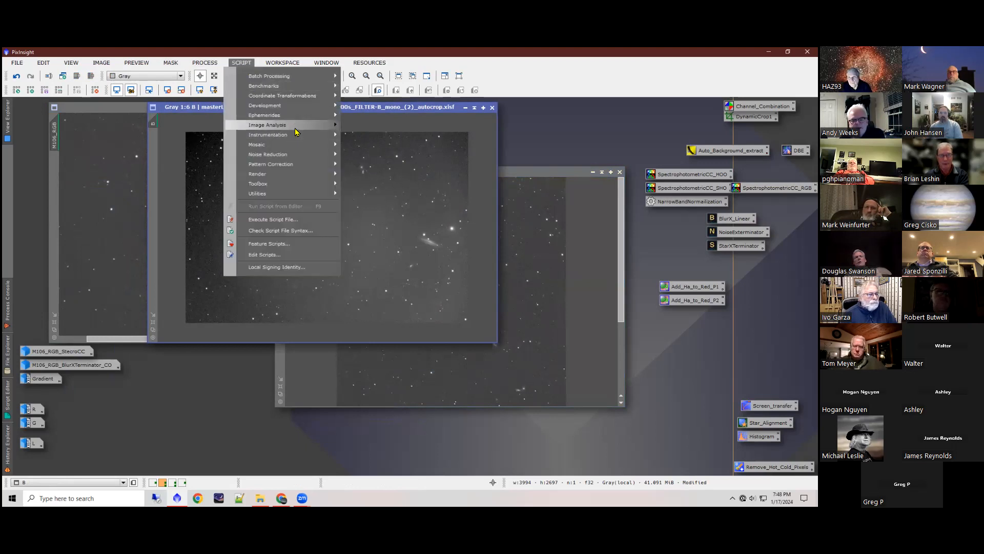
{"action": "mouse_move", "coordinate": [295, 131]}
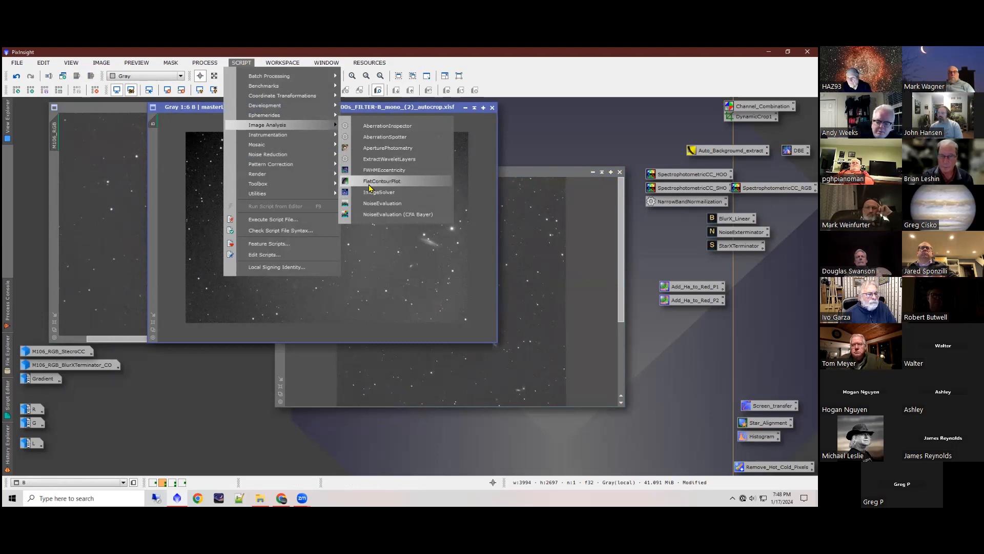
{"action": "left_click", "coordinate": [206, 113]}
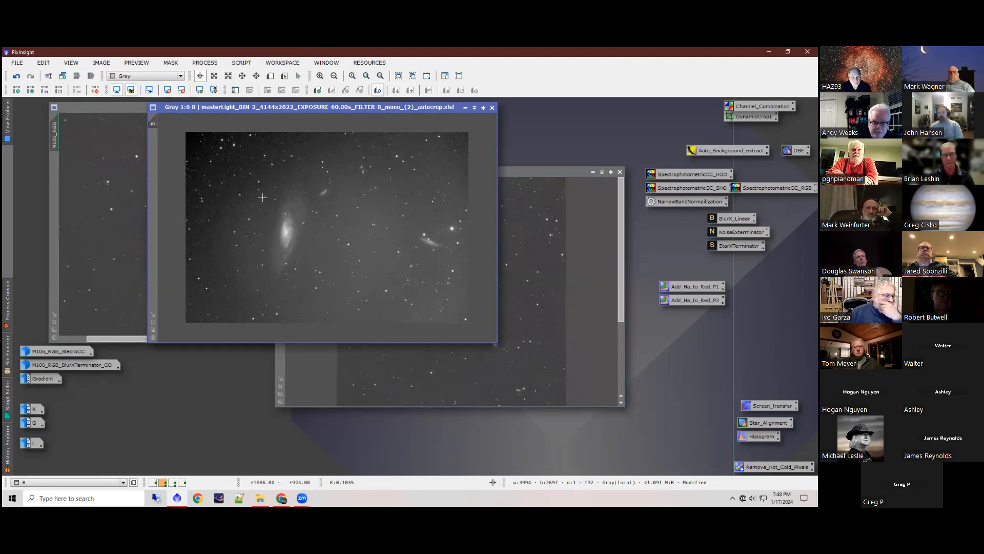
{"action": "left_click", "coordinate": [241, 64]}
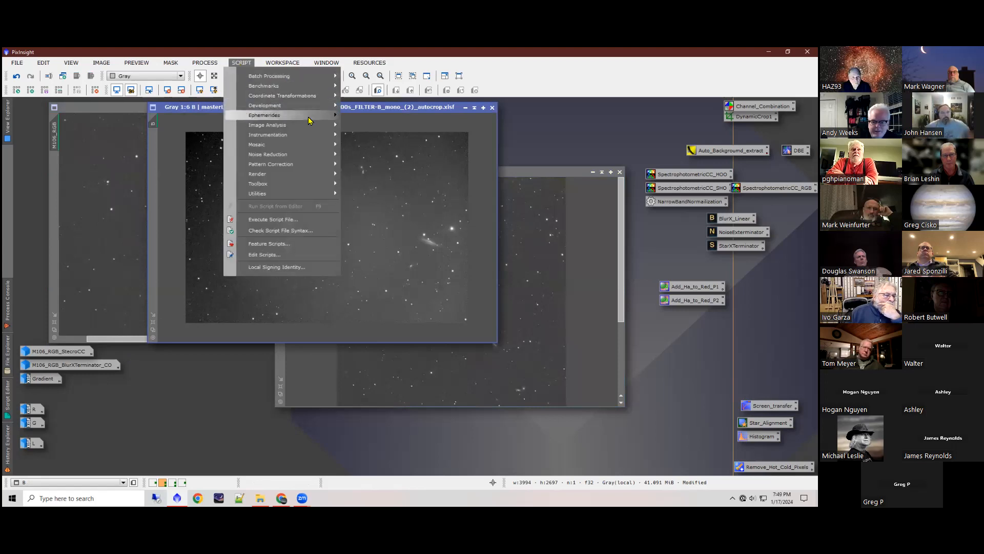
{"action": "mouse_move", "coordinate": [295, 187]}
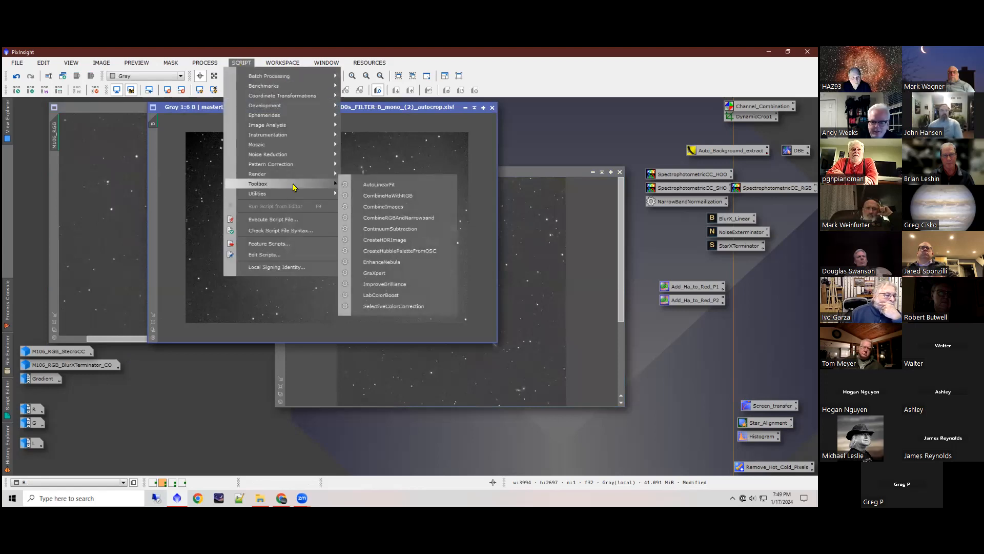
{"action": "left_click", "coordinate": [380, 273]}
{"action": "left_click", "coordinate": [357, 317]}
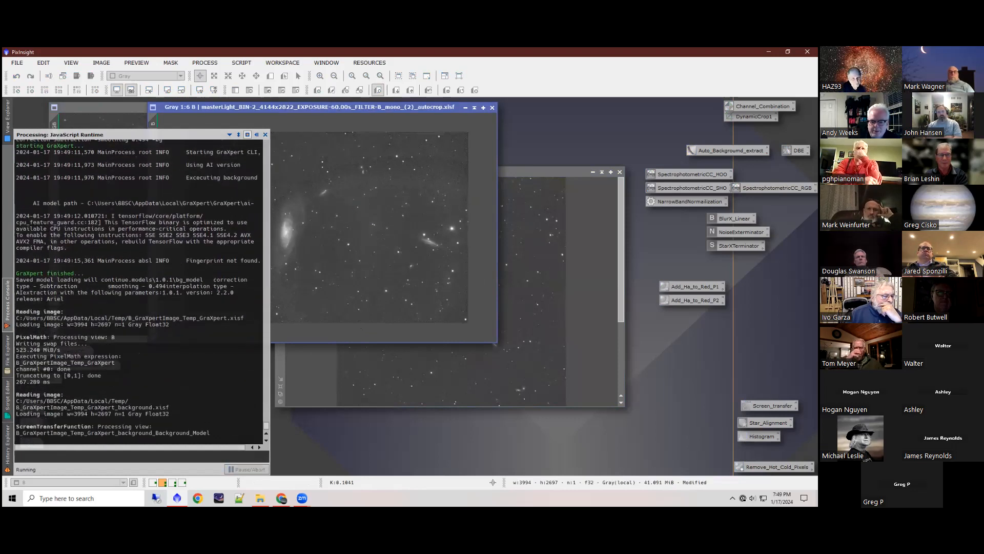
Step: Review the GraXpert background model beside the corrected B image and close the model
{"action": "left_click_drag", "start_coordinate": [337, 189], "coordinate": [540, 145]}
{"action": "scroll", "coordinate": [544, 297], "scroll_direction": "down", "scroll_amount": 2}
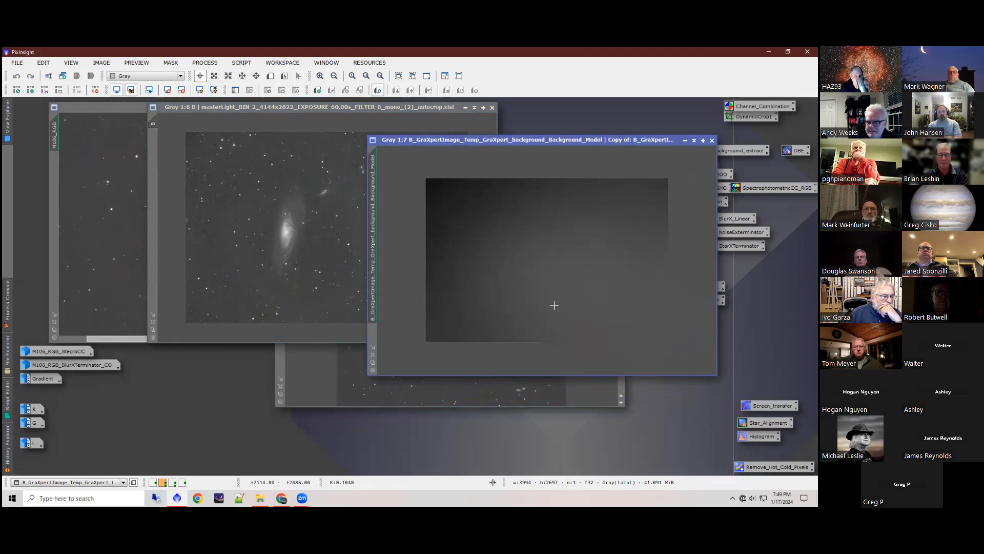
{"action": "left_click", "coordinate": [303, 109]}
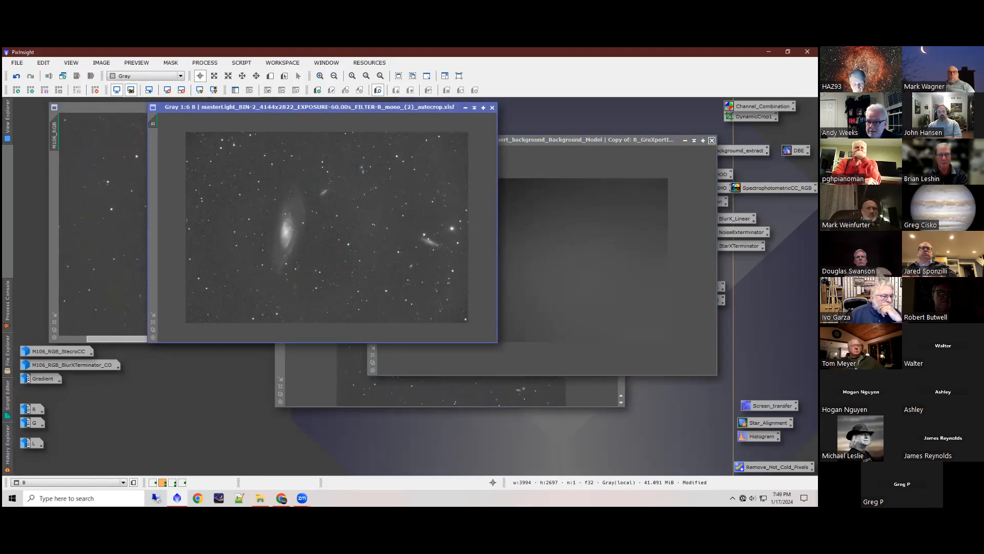
{"action": "left_click", "coordinate": [712, 140]}
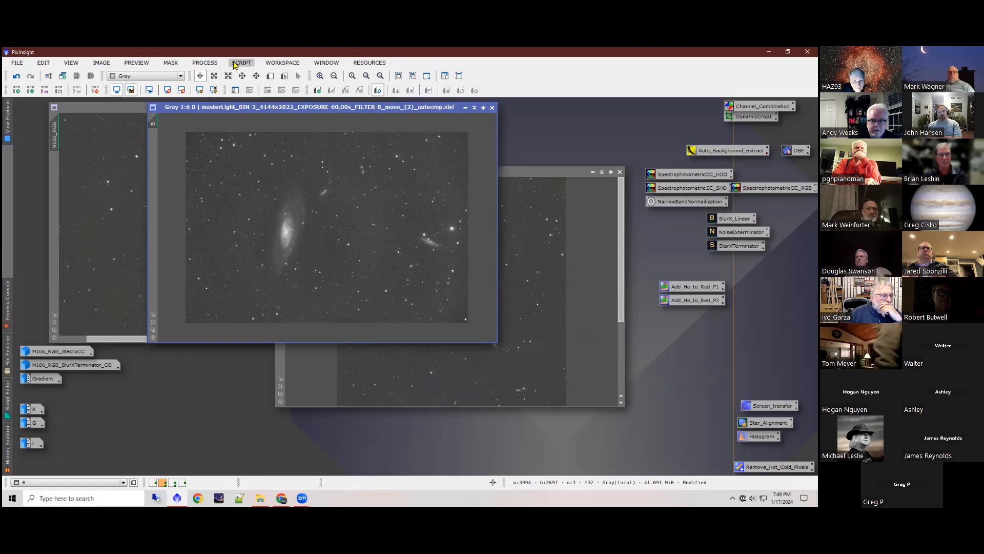
Step: Rotate the B image 180° and undo the rotation
{"action": "left_click", "coordinate": [236, 66]}
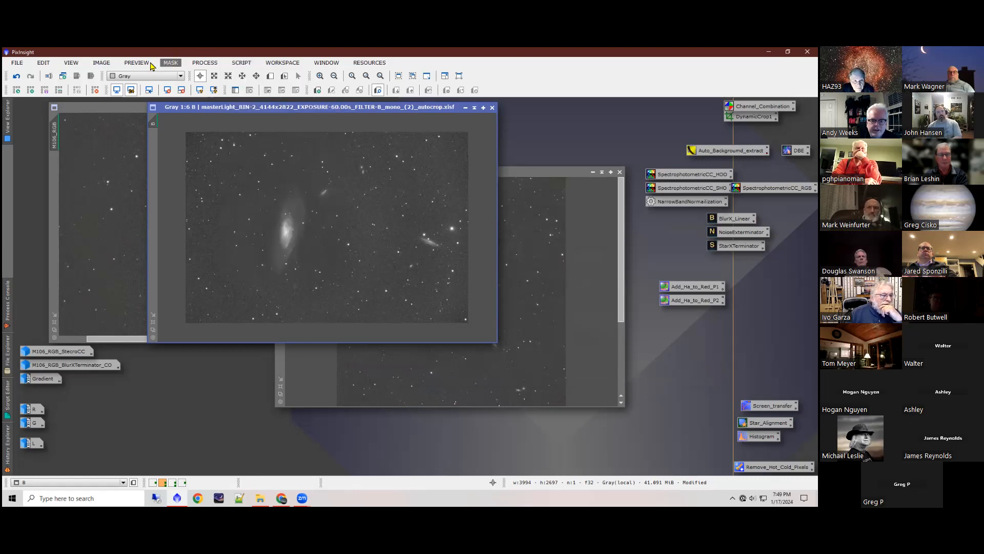
{"action": "mouse_move", "coordinate": [153, 169]}
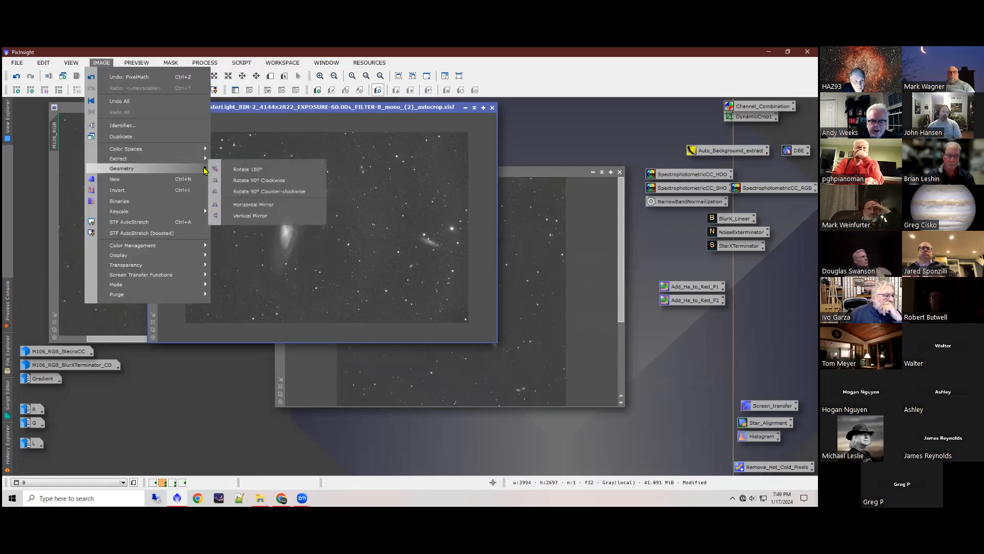
{"action": "left_click", "coordinate": [255, 173]}
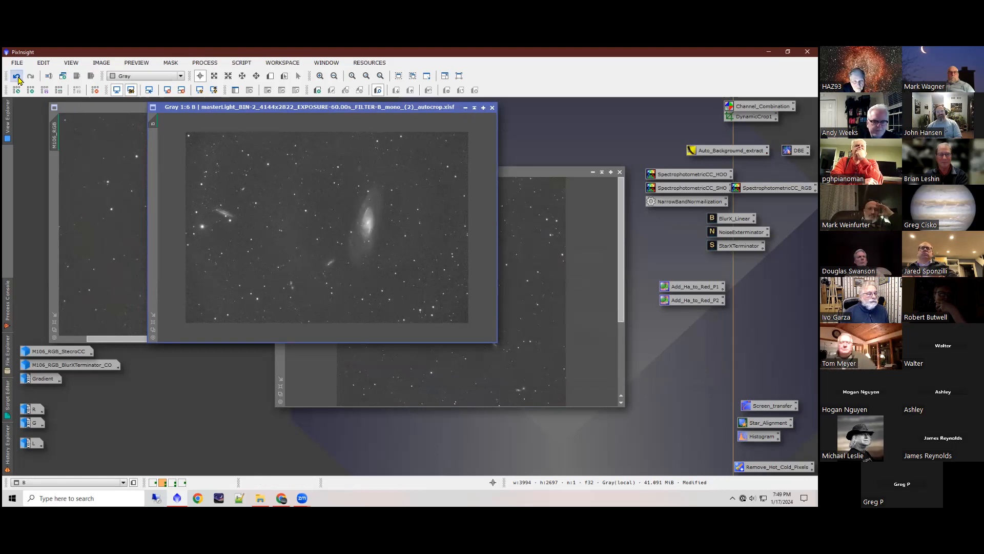
{"action": "left_click", "coordinate": [16, 76]}
Step: Iconize the B image and show M106_RGB at full frame at 1:7
{"action": "left_click", "coordinate": [466, 109]}
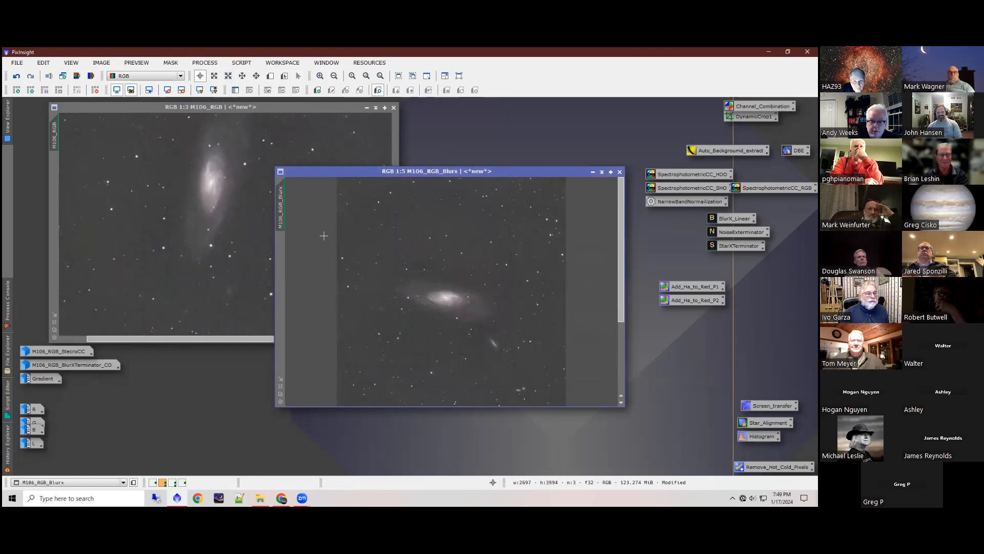
{"action": "scroll", "coordinate": [170, 264], "scroll_direction": "down", "scroll_amount": 4}
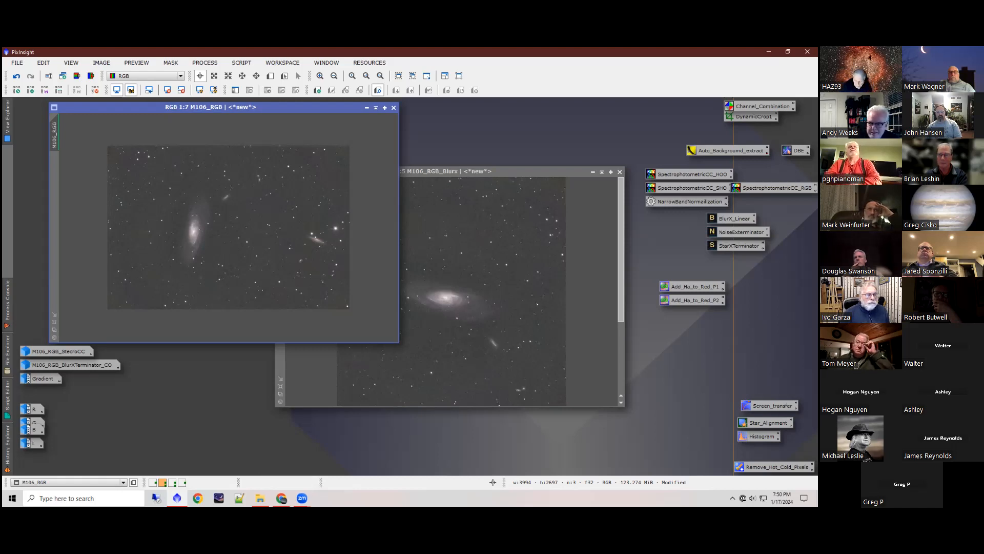
Step: Combine the R, G and B images into a new RGB image with ChannelCombination
{"action": "double_click", "coordinate": [759, 106]}
{"action": "left_click_drag", "start_coordinate": [33, 409], "coordinate": [555, 135]}
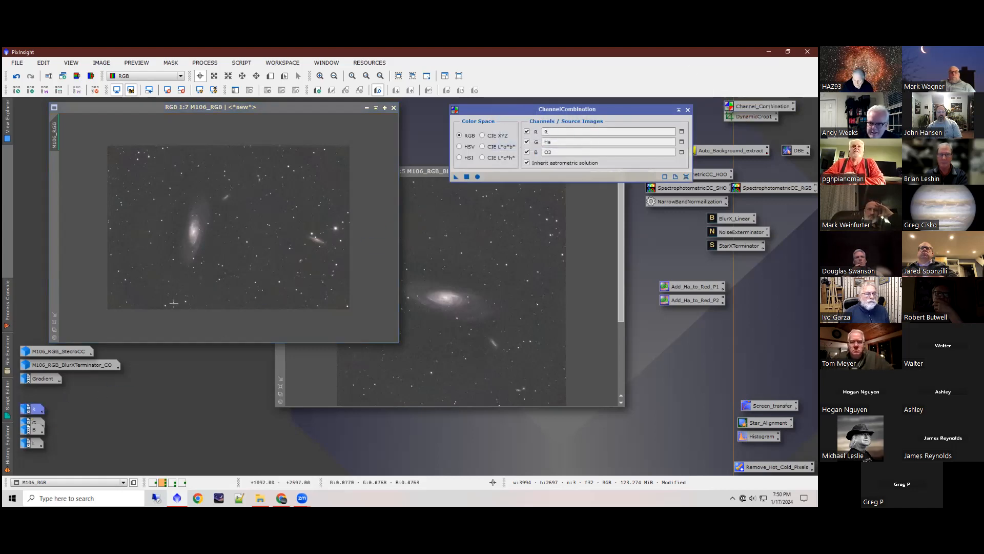
{"action": "left_click_drag", "start_coordinate": [37, 426], "coordinate": [606, 142]}
{"action": "left_click_drag", "start_coordinate": [32, 428], "coordinate": [613, 152]}
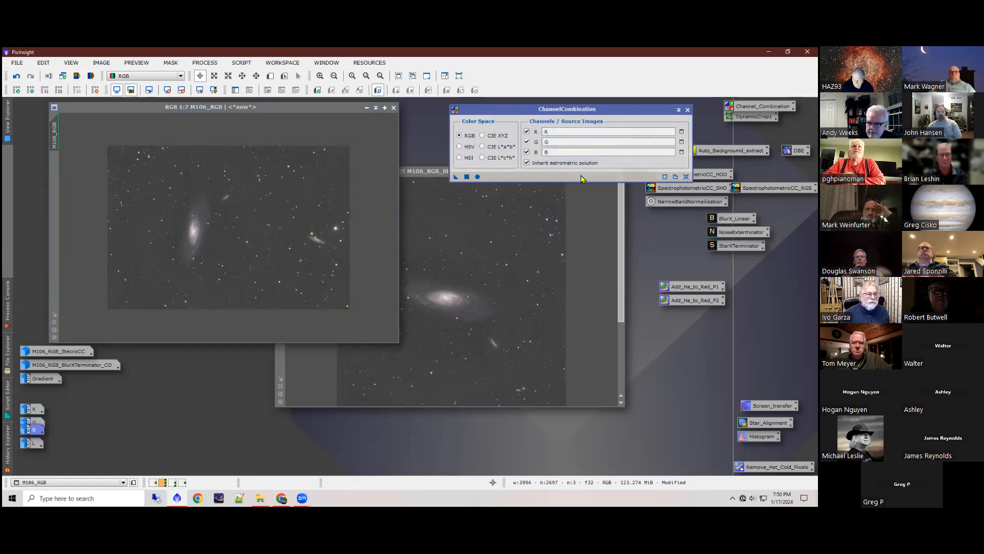
{"action": "left_click", "coordinate": [477, 177]}
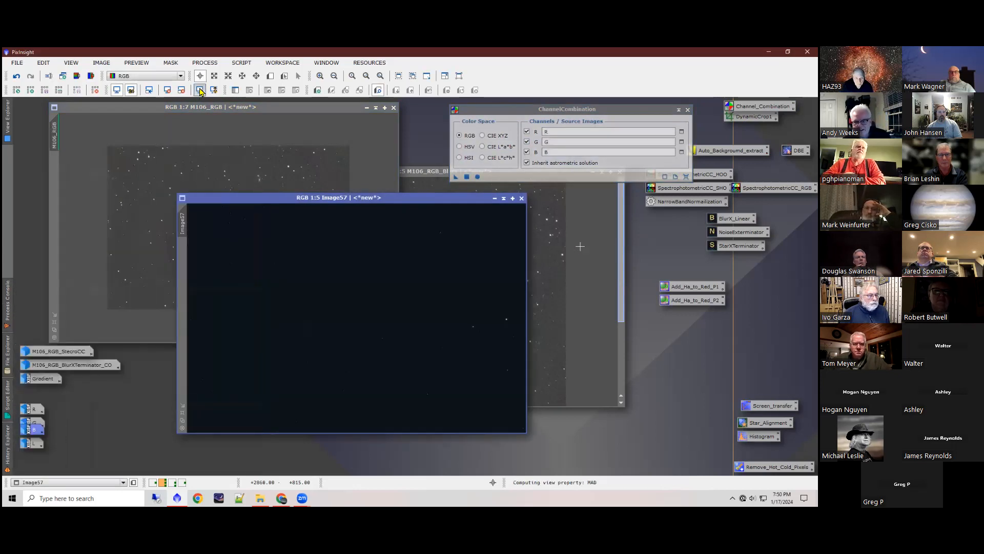
Step: Auto-stretch the combined image with unlinked channels, view it at 1:7, and close both the image and ChannelCombination
{"action": "scroll", "coordinate": [342, 285], "scroll_direction": "down", "scroll_amount": 2}
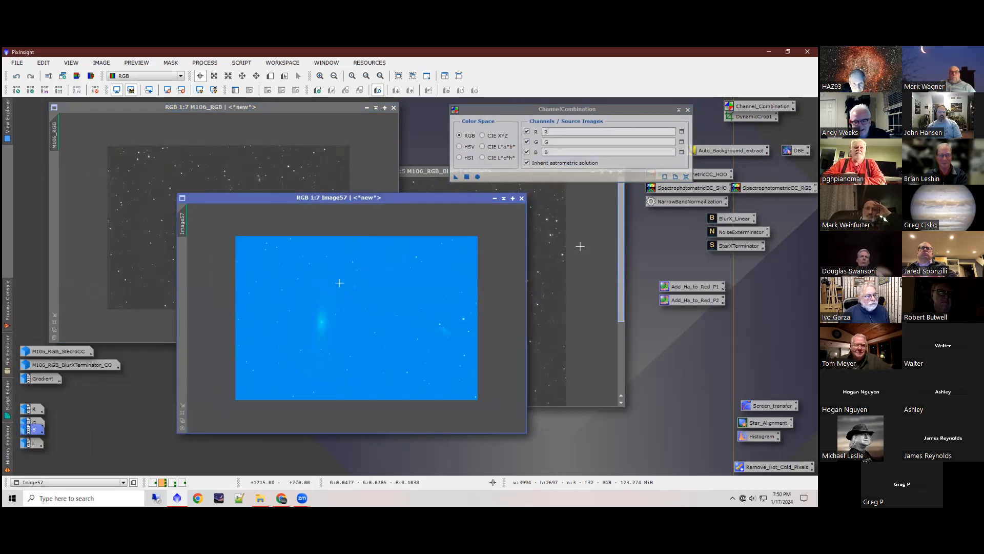
{"action": "left_click", "coordinate": [200, 91]}
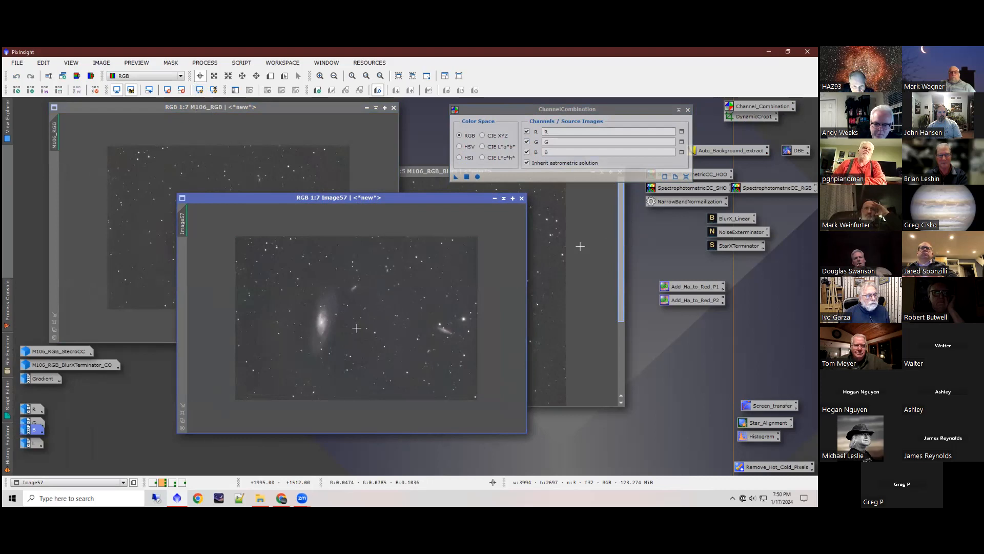
{"action": "left_click", "coordinate": [522, 198]}
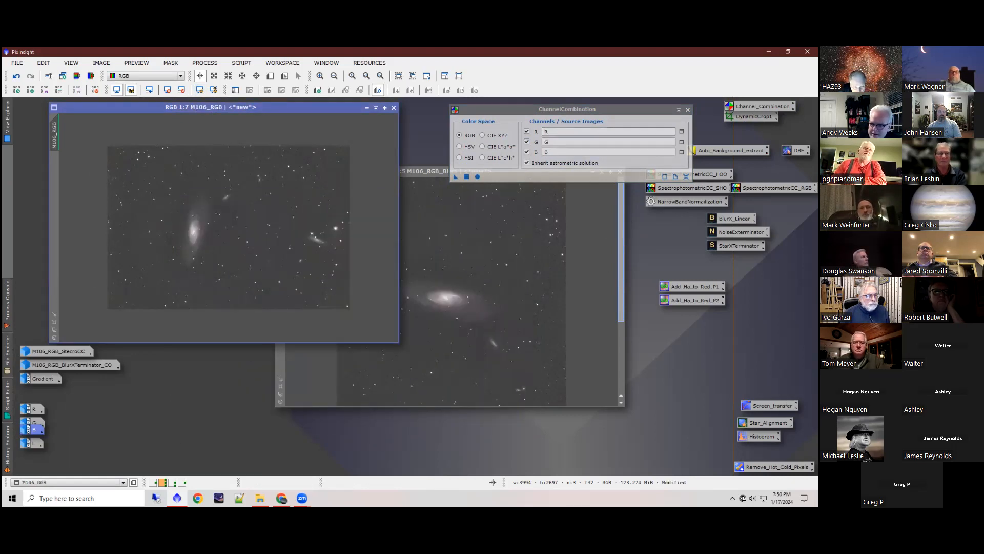
{"action": "left_click", "coordinate": [688, 110]}
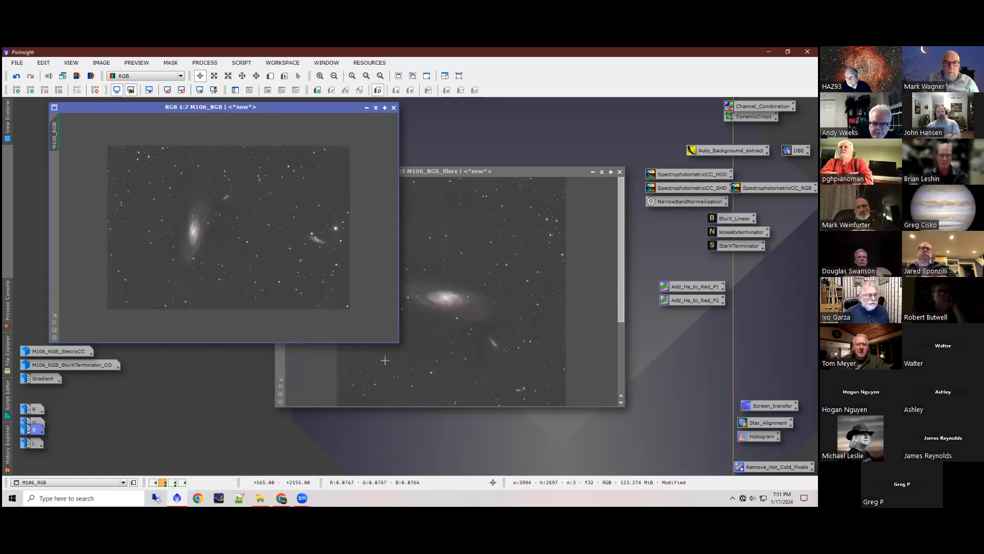
Step: Undo the rotation of the M106_RGB_Blurx image
{"action": "left_click", "coordinate": [440, 249]}
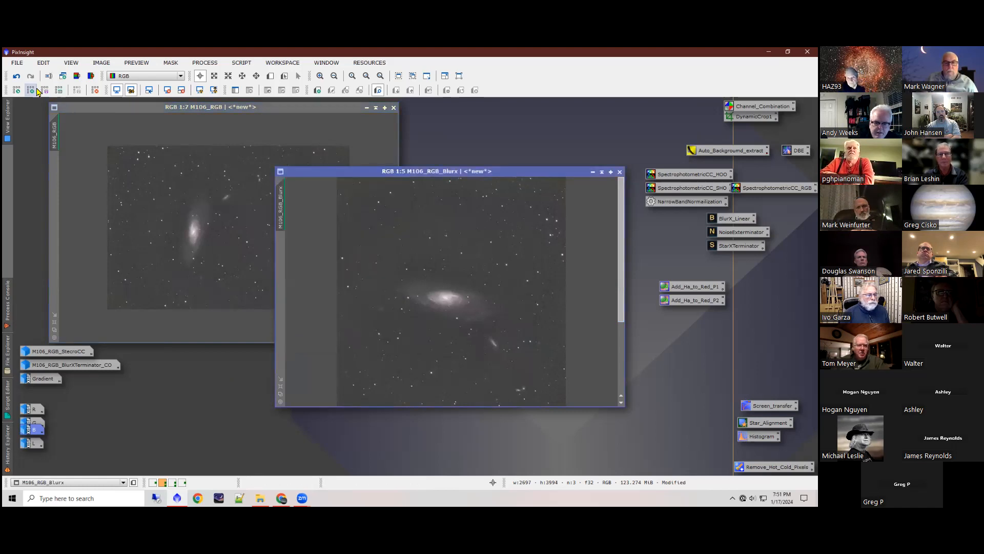
{"action": "left_click", "coordinate": [16, 77]}
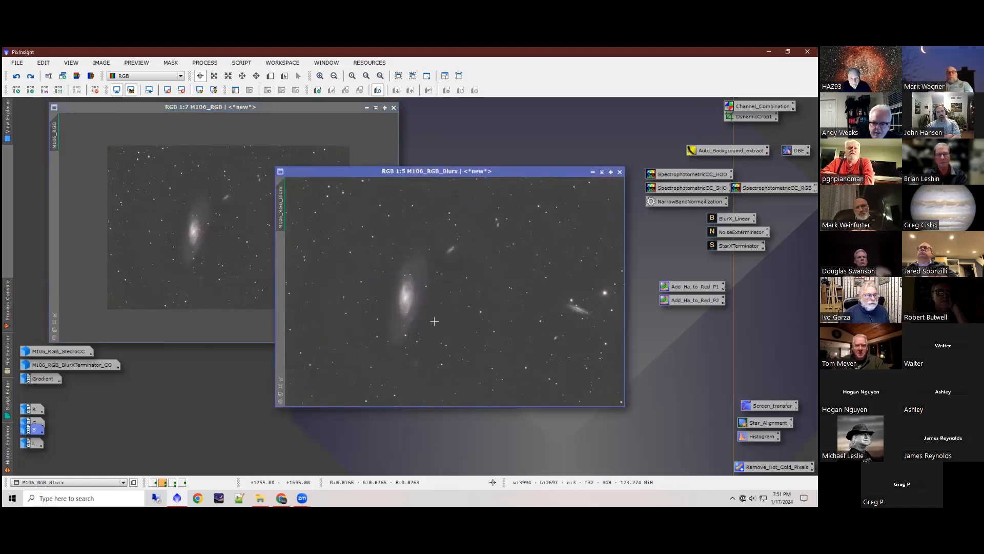
Step: Examine the galaxies in M106_RGB, especially the small edge-on one at up to 2:1, and return to the full frame
{"action": "left_click", "coordinate": [183, 214]}
{"action": "scroll", "coordinate": [184, 220], "scroll_direction": "up", "scroll_amount": 3}
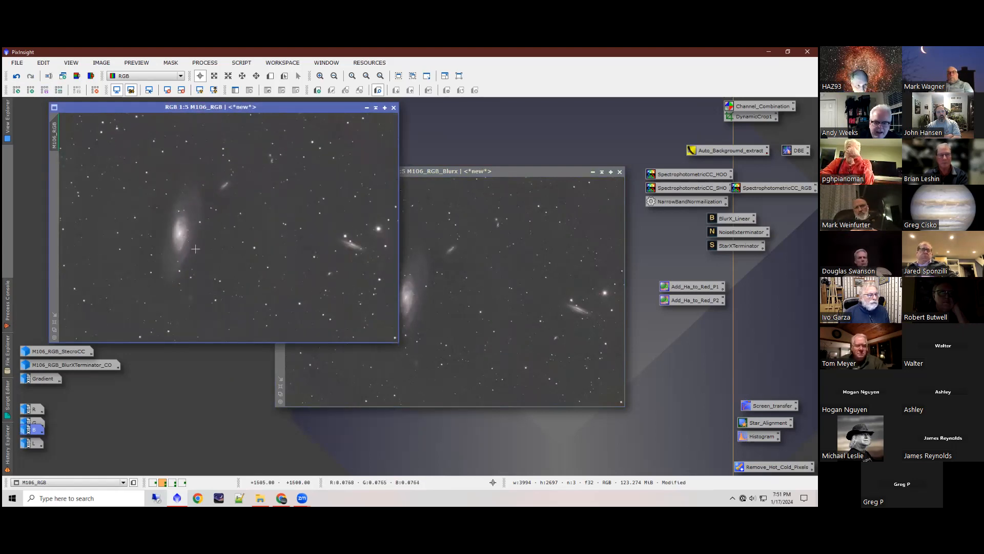
{"action": "scroll", "coordinate": [195, 248], "scroll_direction": "down", "scroll_amount": 3}
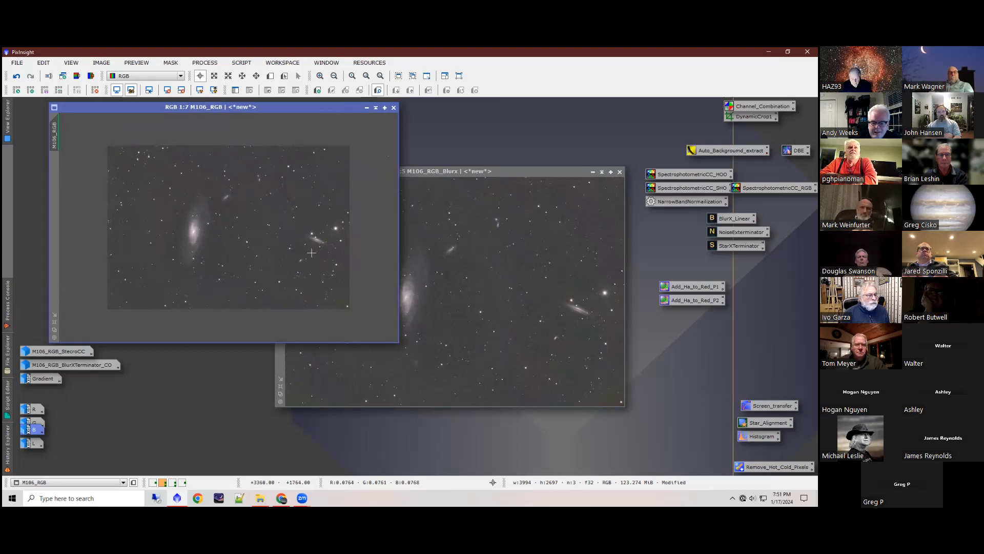
{"action": "scroll", "coordinate": [319, 241], "scroll_direction": "up", "scroll_amount": 4}
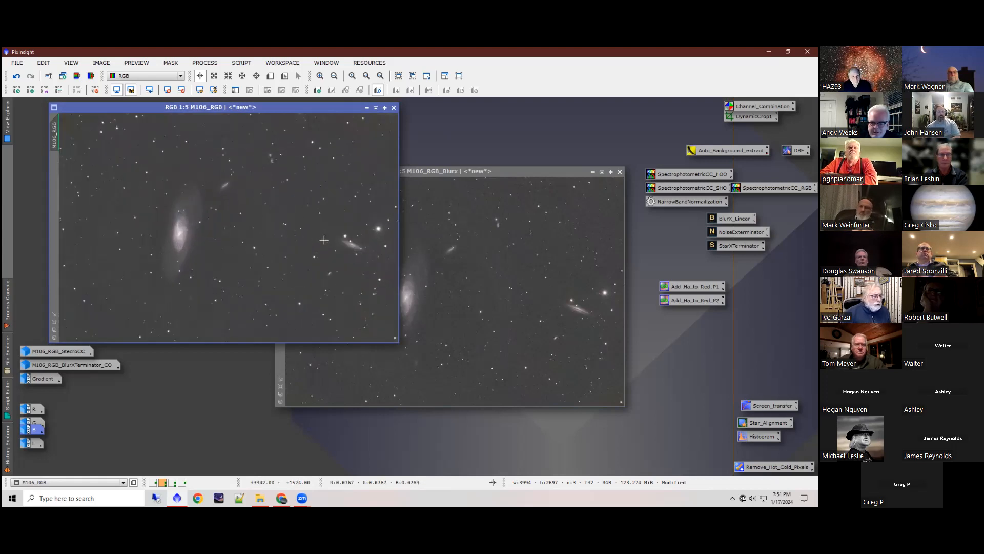
{"action": "left_click_drag", "start_coordinate": [309, 339], "coordinate": [347, 339]}
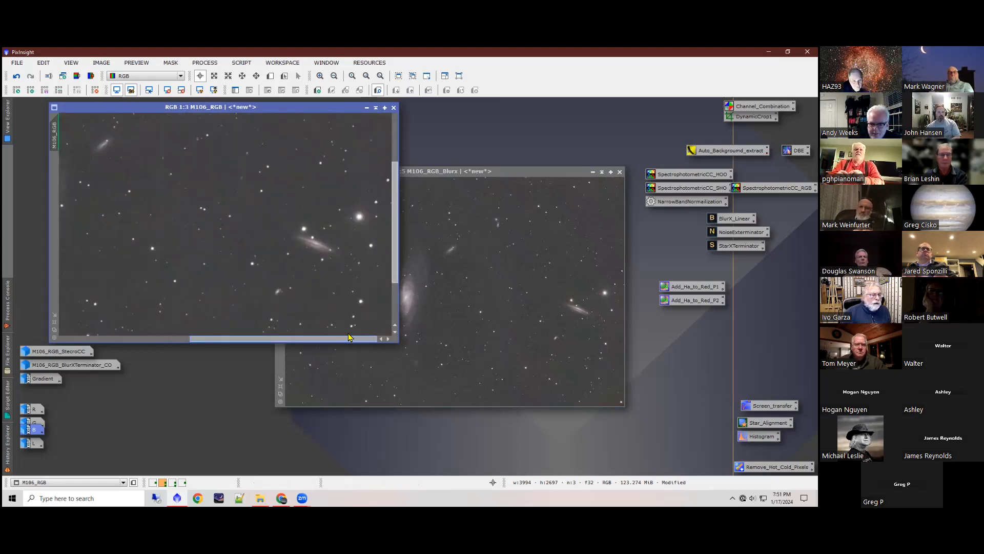
{"action": "scroll", "coordinate": [324, 250], "scroll_direction": "up", "scroll_amount": 1}
{"action": "scroll", "coordinate": [323, 249], "scroll_direction": "up", "scroll_amount": 1}
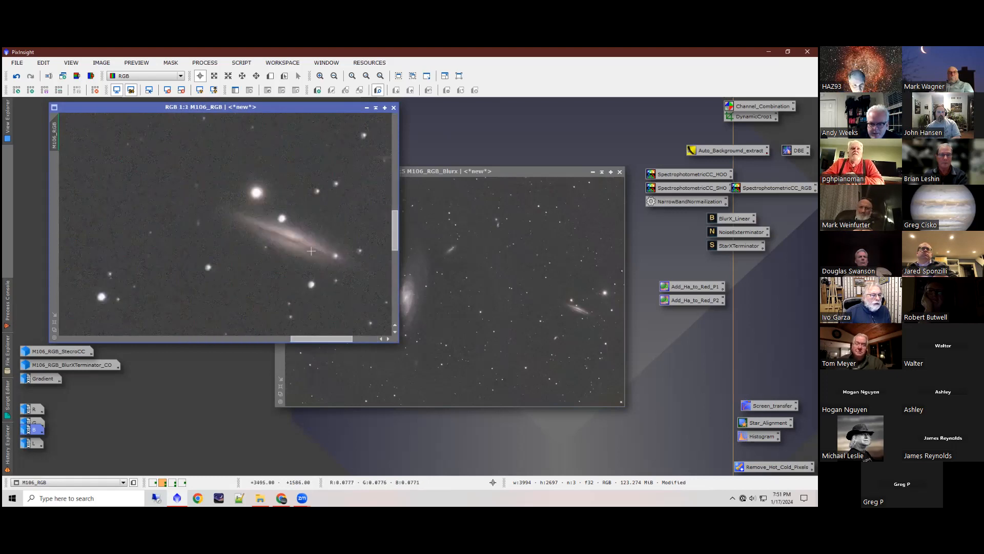
{"action": "scroll", "coordinate": [311, 251], "scroll_direction": "up", "scroll_amount": 1}
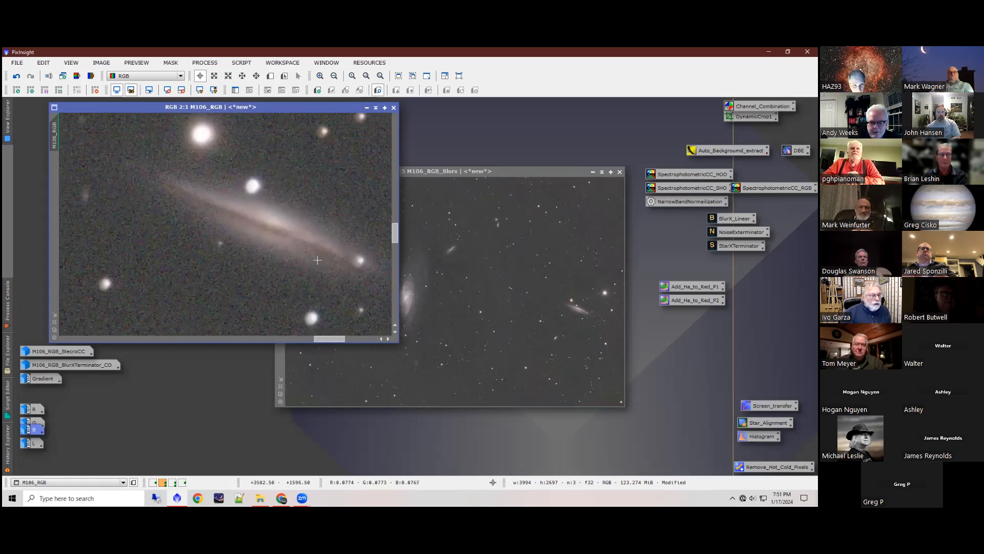
{"action": "scroll", "coordinate": [310, 250], "scroll_direction": "down", "scroll_amount": 3}
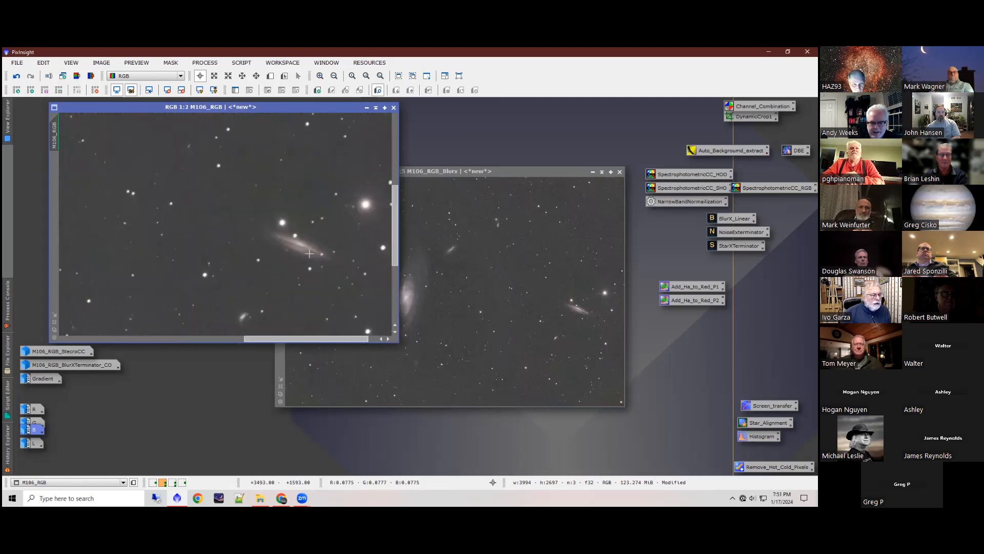
{"action": "scroll", "coordinate": [310, 252], "scroll_direction": "down", "scroll_amount": 4}
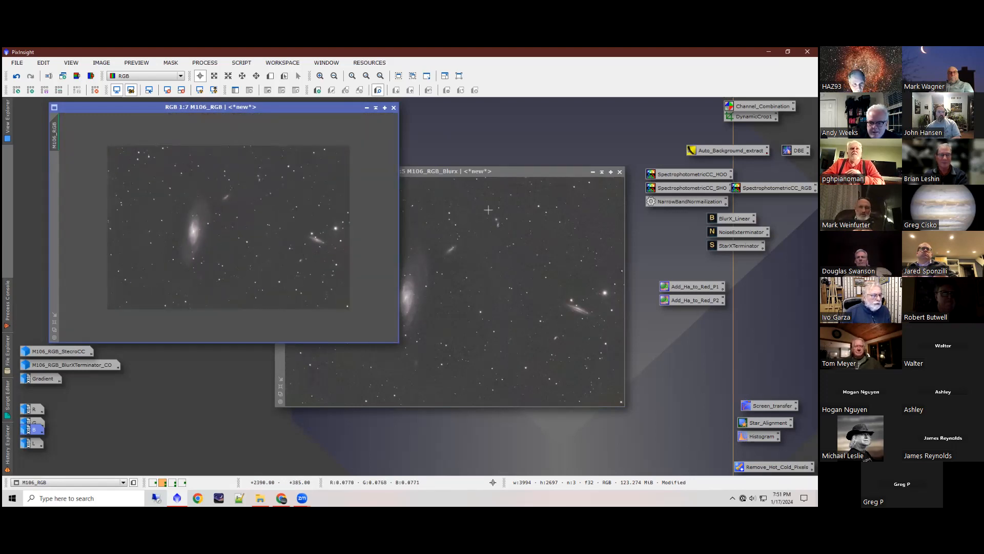
Step: Iconize the M106_RGB and M106_RGB_Blurx images
{"action": "left_click", "coordinate": [365, 110]}
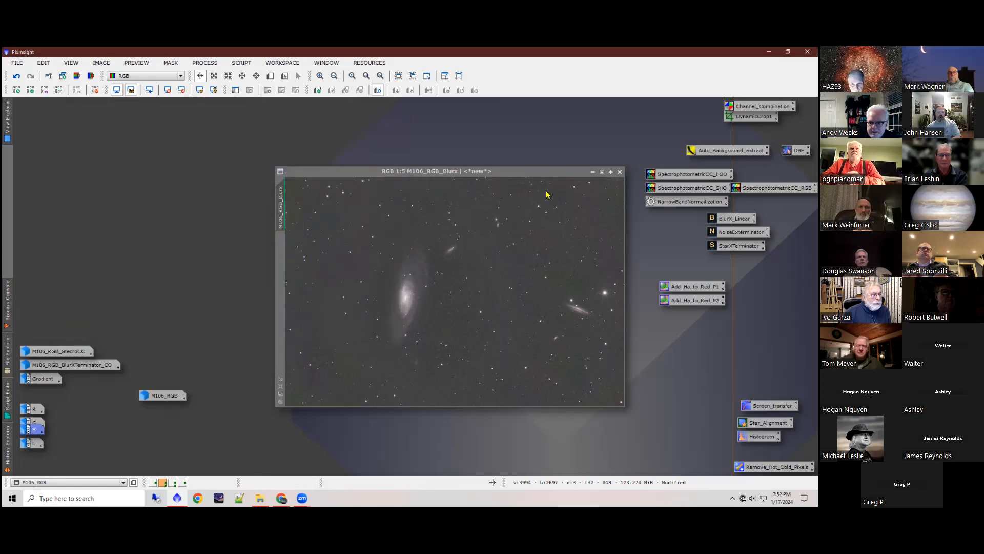
{"action": "left_click", "coordinate": [593, 172]}
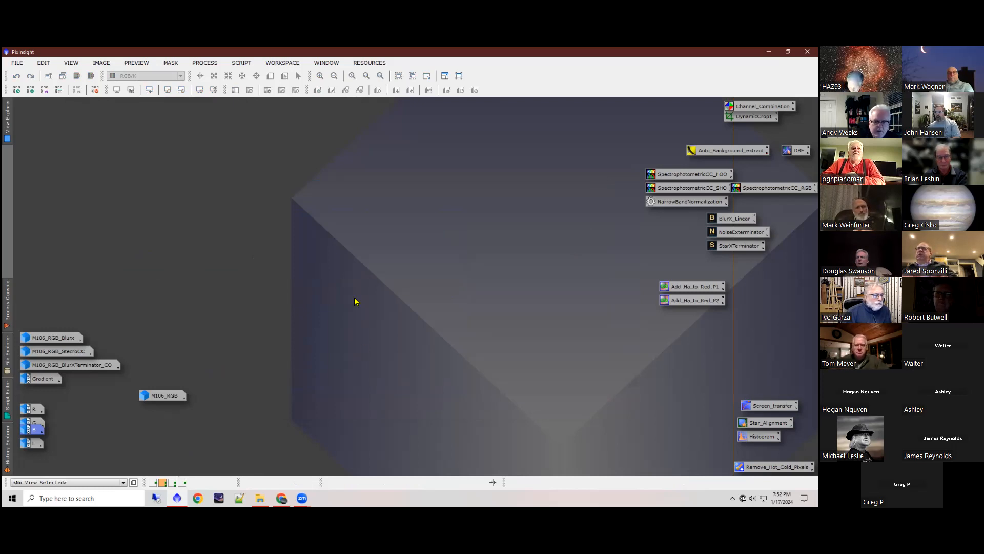
Step: Restore M106_RGB and compare its linear and STF auto-stretched displays, leaving the screen stretch removed
{"action": "double_click", "coordinate": [164, 395]}
{"action": "left_click", "coordinate": [167, 93]}
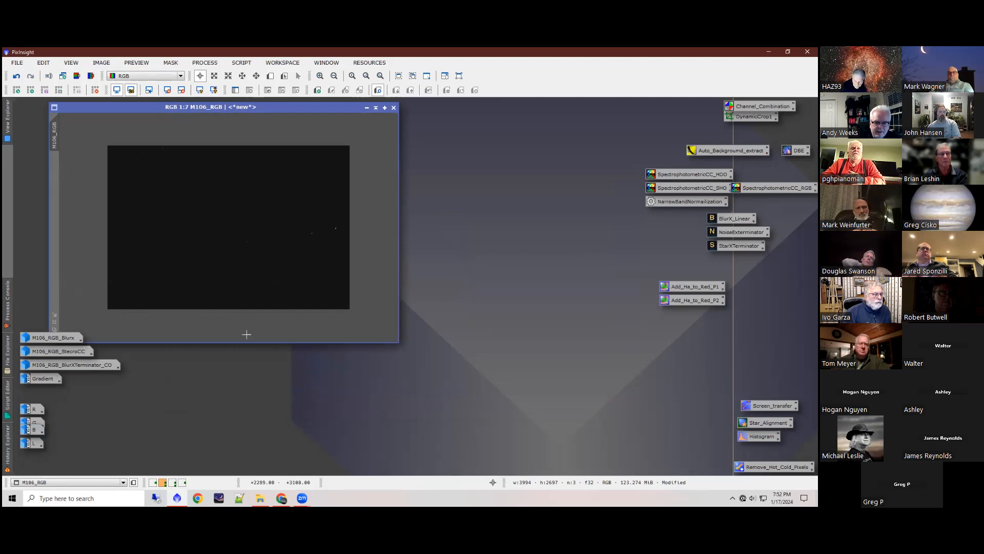
{"action": "left_click_drag", "start_coordinate": [172, 110], "coordinate": [253, 129]}
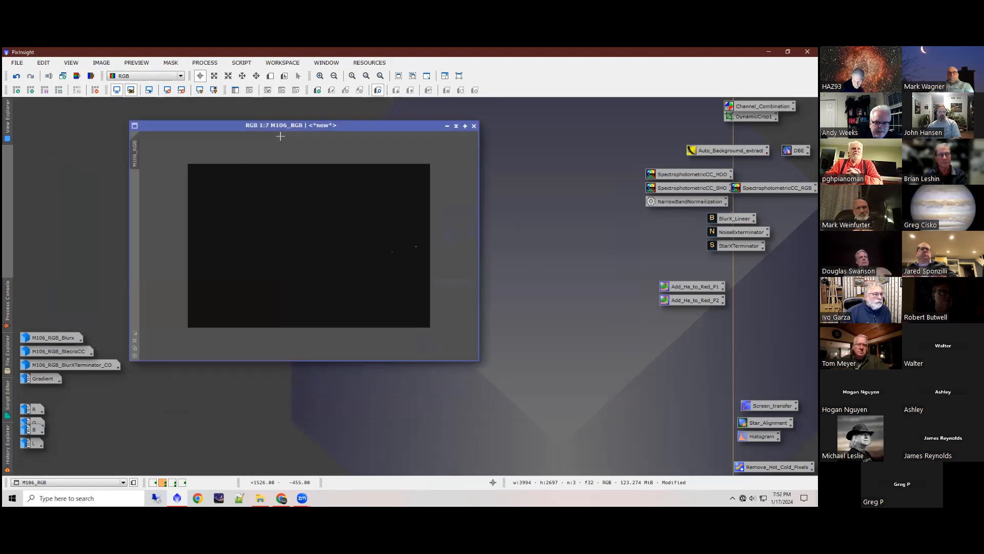
{"action": "left_click", "coordinate": [200, 91]}
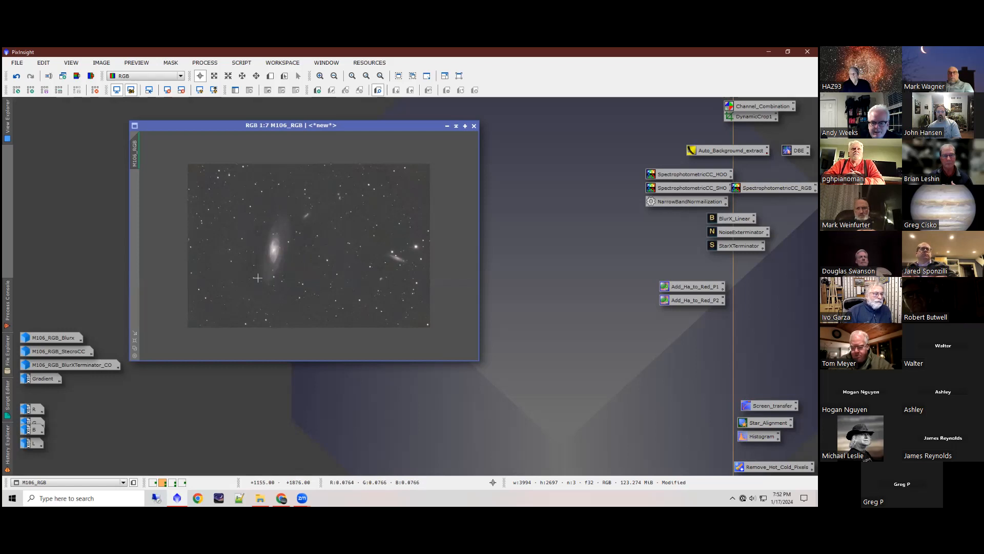
{"action": "left_click", "coordinate": [168, 90]}
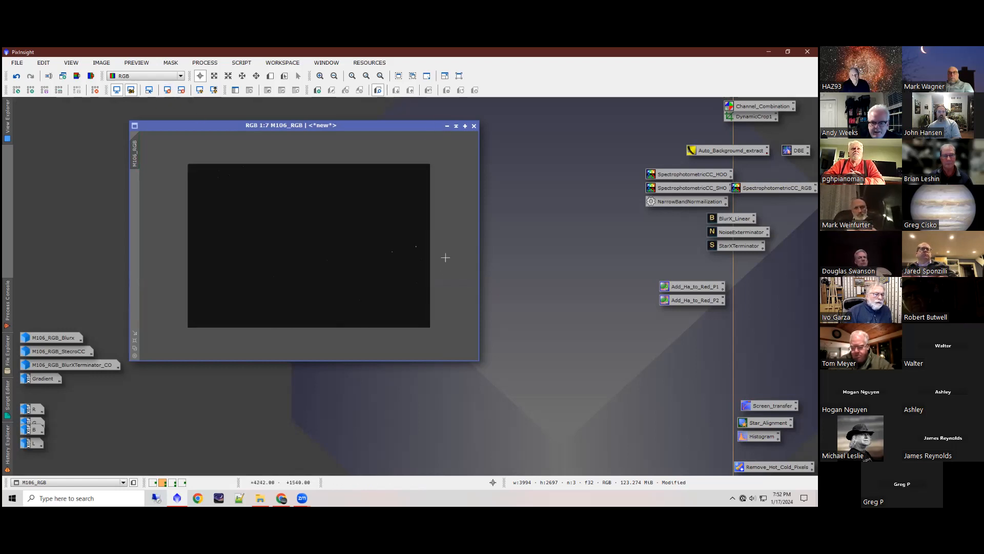
Step: Iconize the M106_RGB image and switch to the third workspace
{"action": "left_click", "coordinate": [447, 126]}
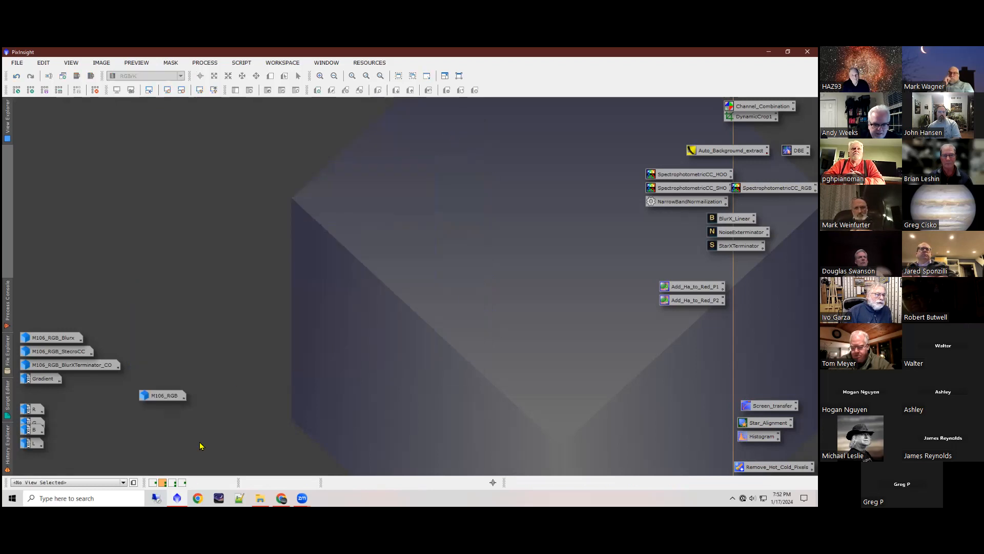
{"action": "left_click", "coordinate": [173, 483]}
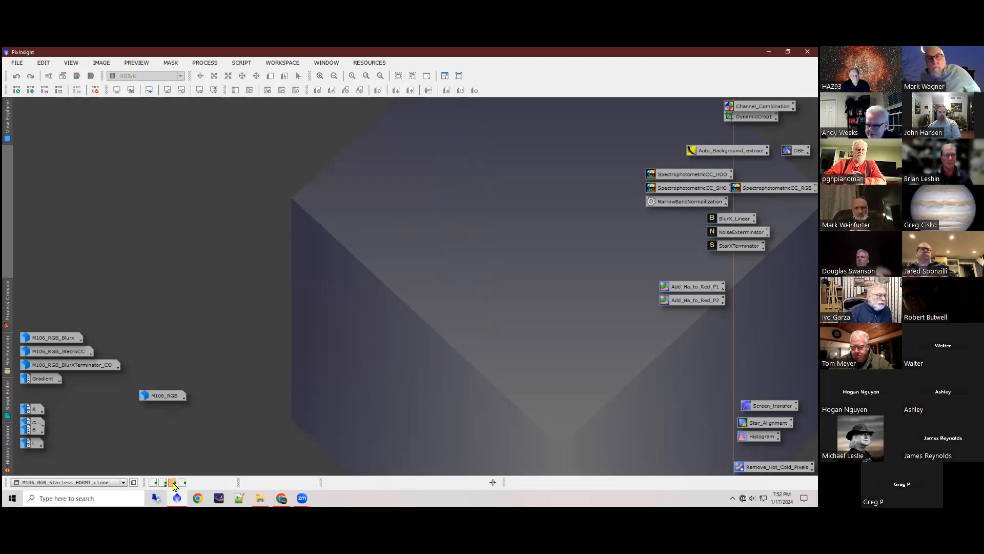
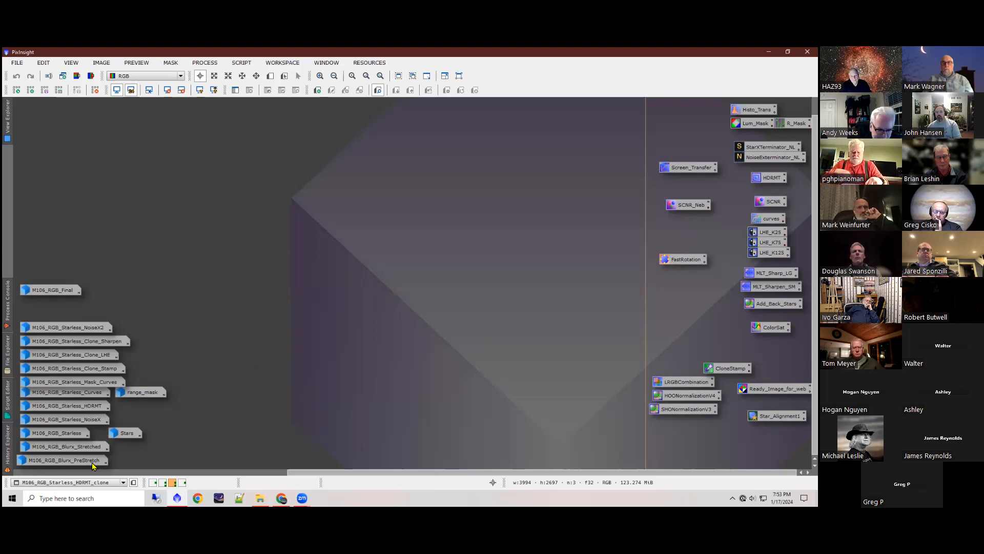
Step: Restore the M106_RGB_Blurx_PreStretch image to view it and iconize it again
{"action": "left_click", "coordinate": [67, 462]}
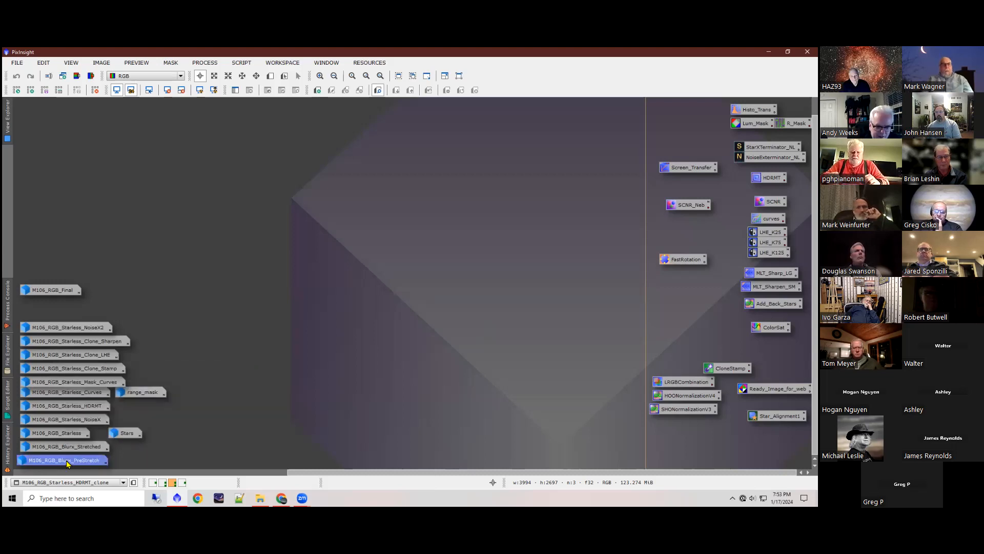
{"action": "double_click", "coordinate": [67, 460]}
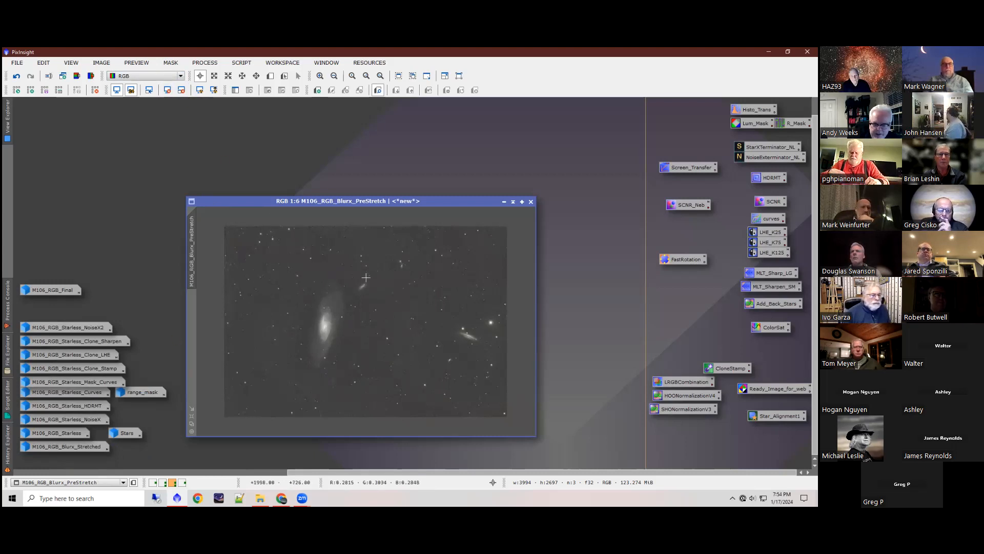
{"action": "left_click", "coordinate": [504, 202]}
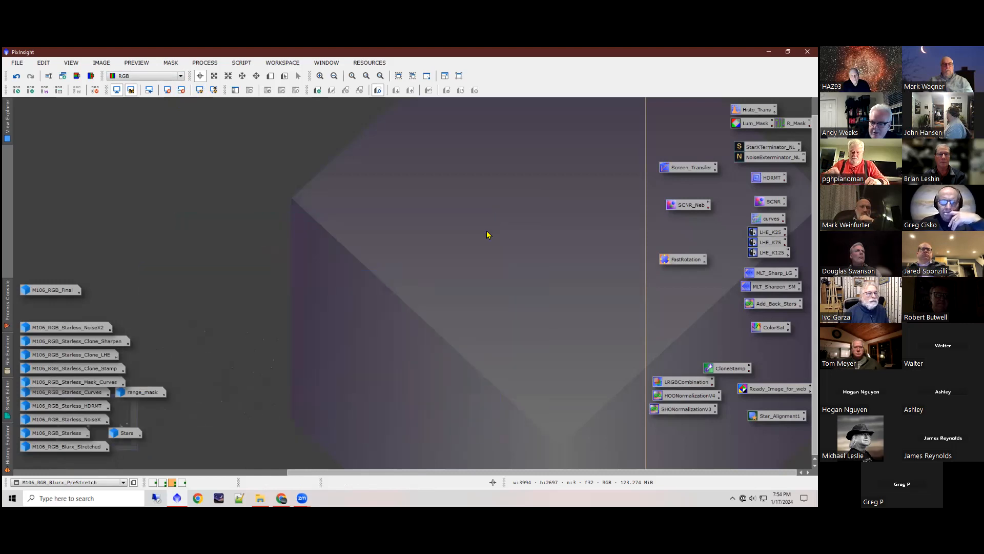
Step: Switch to the second workspace and restore the M106_RGB image
{"action": "left_click", "coordinate": [163, 482]}
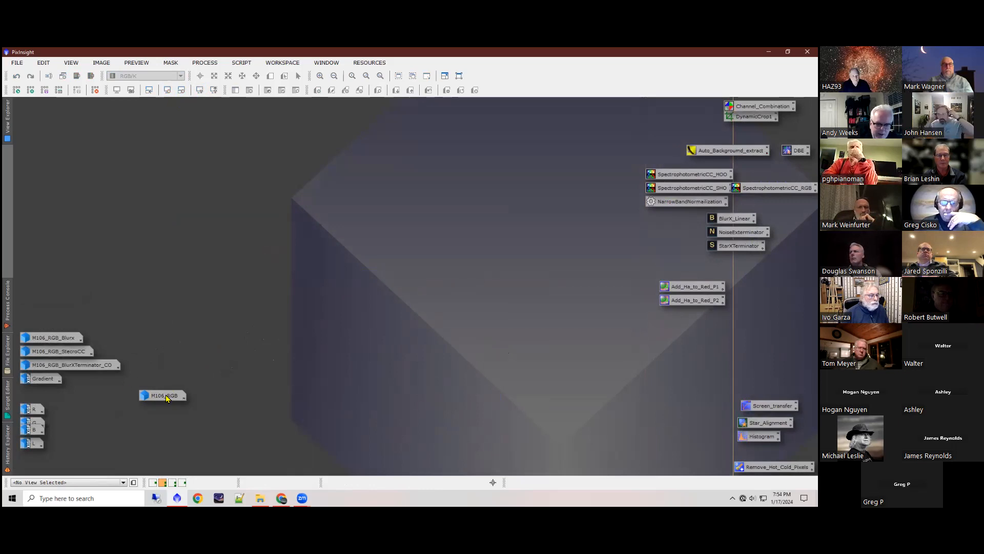
{"action": "mouse_move", "coordinate": [166, 398]}
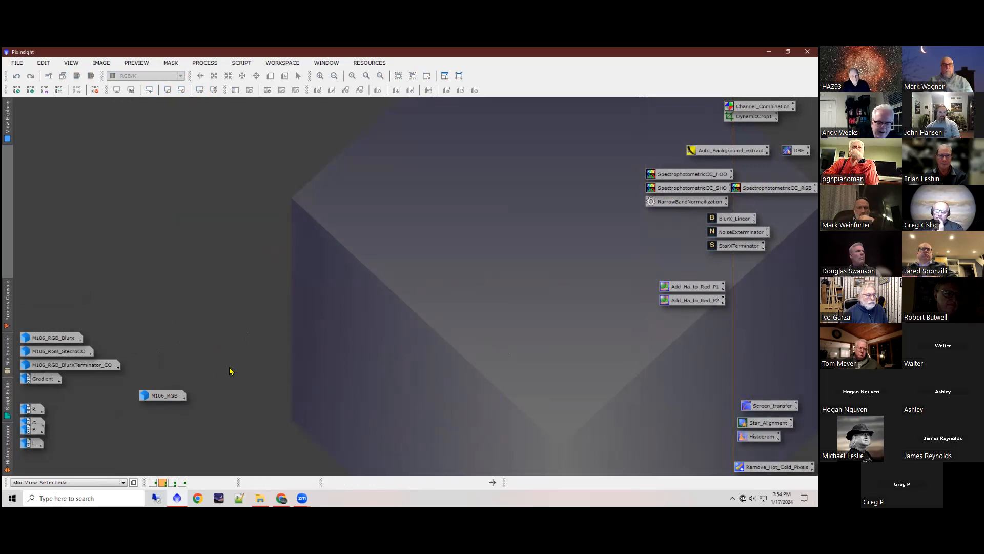
{"action": "double_click", "coordinate": [174, 396]}
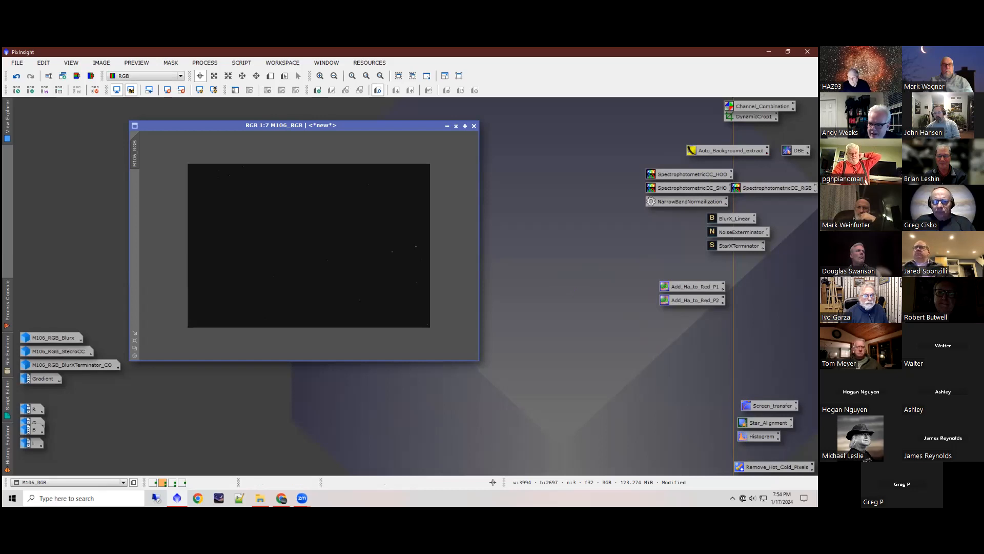
Step: Open the saved HistogramTransformation and ScreenTransferFunction processes and auto-stretch the M106_RGB display
{"action": "double_click", "coordinate": [762, 436]}
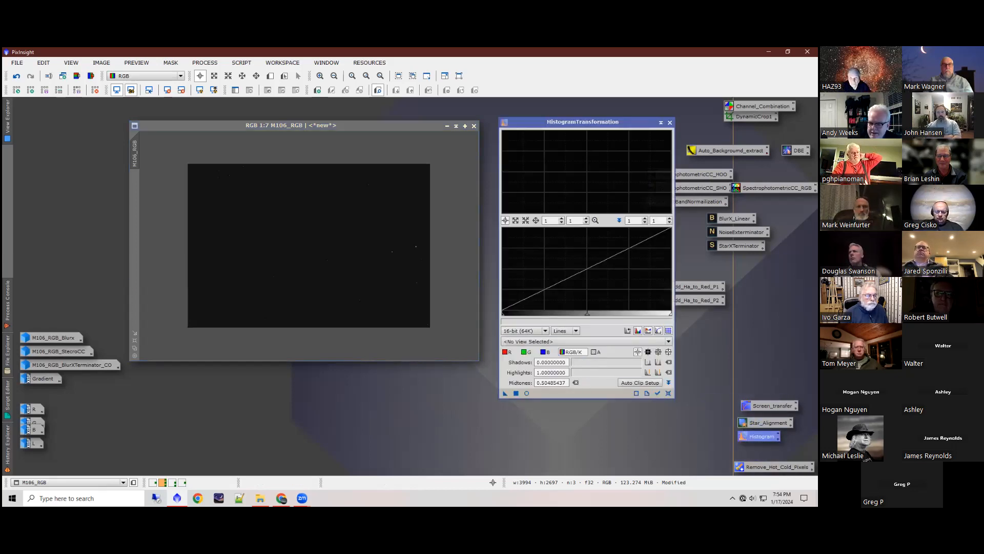
{"action": "double_click", "coordinate": [772, 405]}
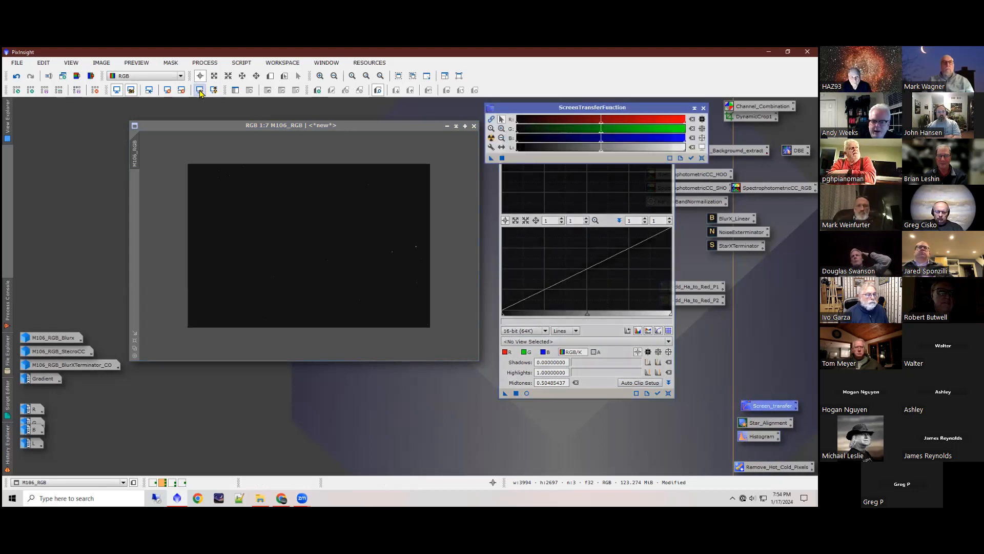
{"action": "left_click_drag", "start_coordinate": [579, 107], "coordinate": [573, 109]}
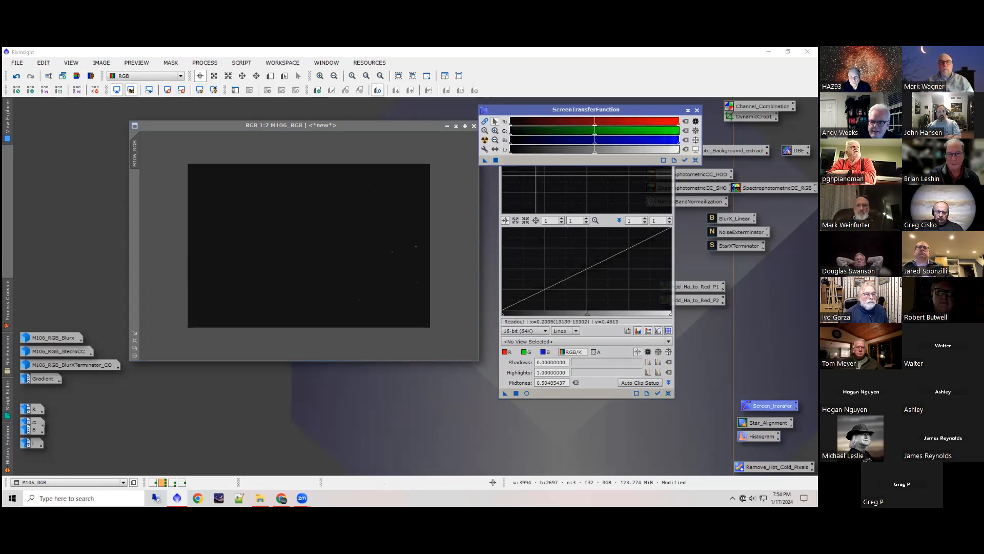
{"action": "left_click", "coordinate": [486, 145]}
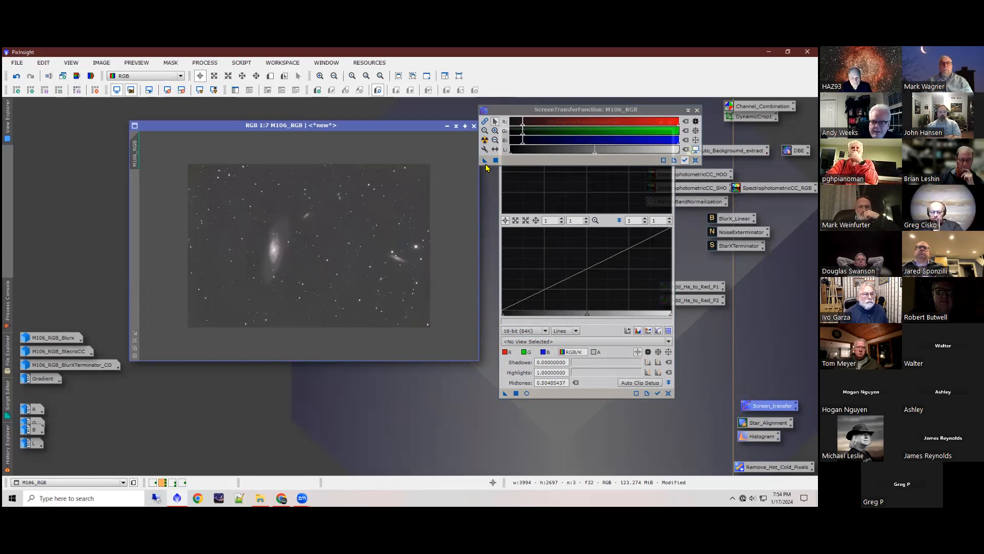
Step: Transfer the auto-stretch parameters from ScreenTransferFunction to HistogramTransformation and remove the screen stretch from M106_RGB
{"action": "left_click_drag", "start_coordinate": [486, 162], "coordinate": [562, 392]}
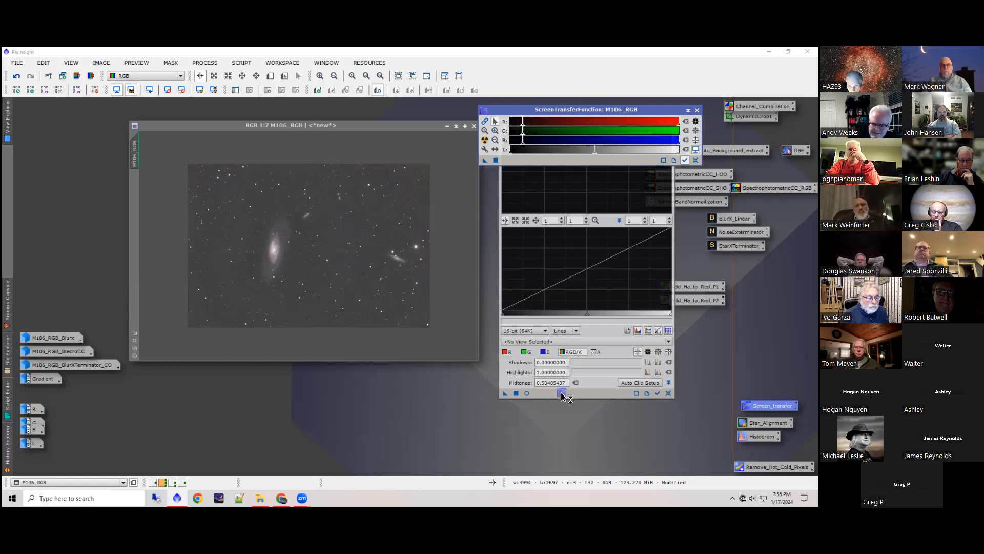
{"action": "left_click_drag", "start_coordinate": [561, 395], "coordinate": [562, 395]}
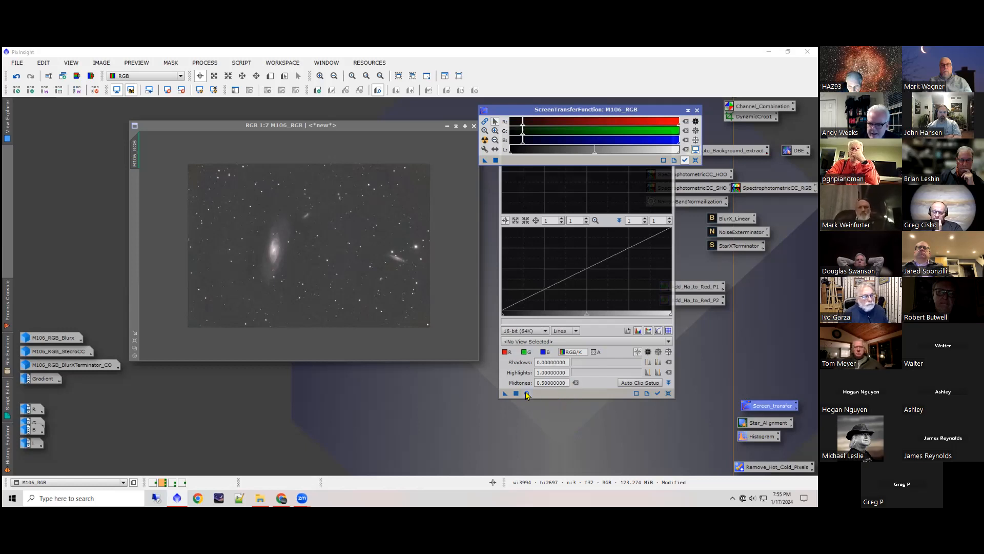
{"action": "left_click", "coordinate": [167, 92]}
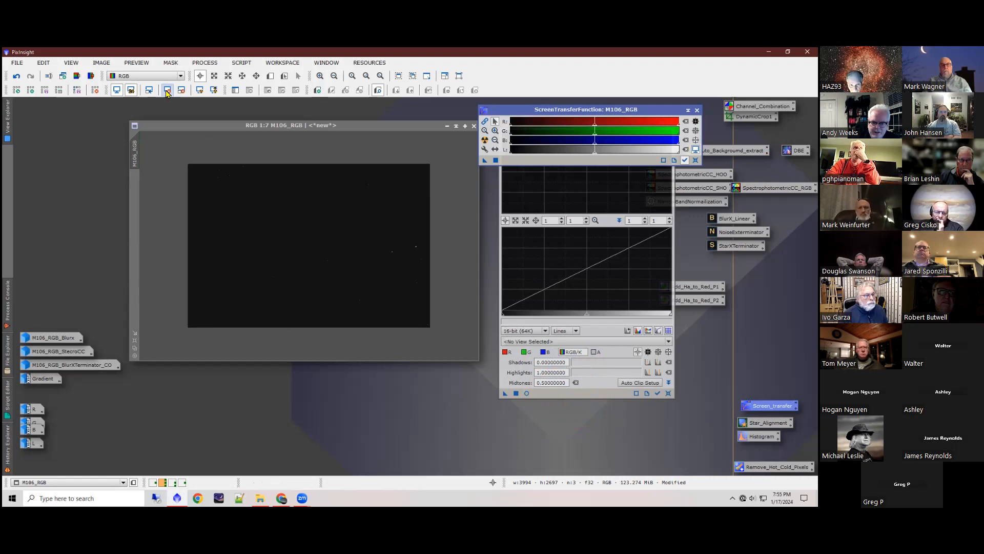
Step: Check HistogramTransformation in a real-time preview and apply it to M106_RGB, closing the preview and both process windows
{"action": "left_click", "coordinate": [527, 394]}
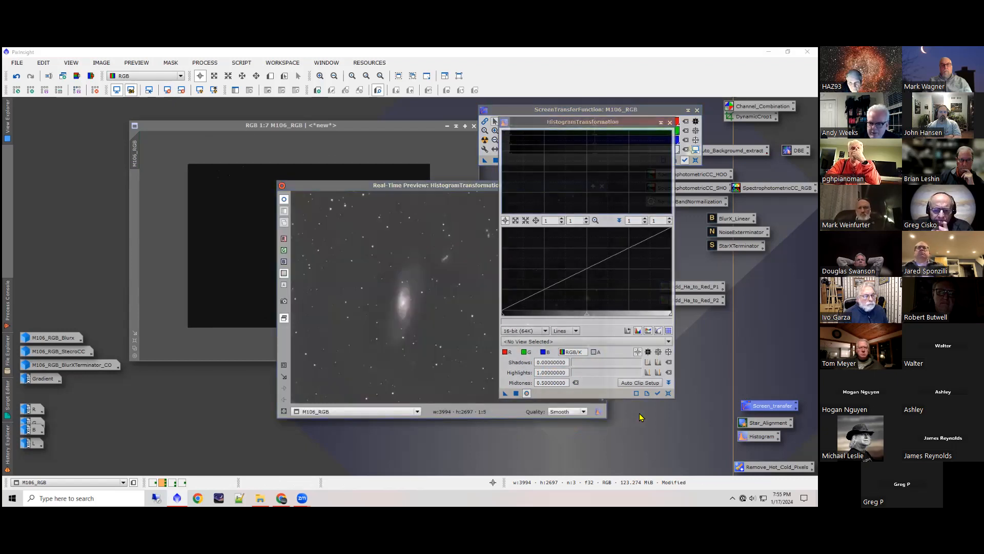
{"action": "left_click_drag", "start_coordinate": [450, 193], "coordinate": [273, 240]}
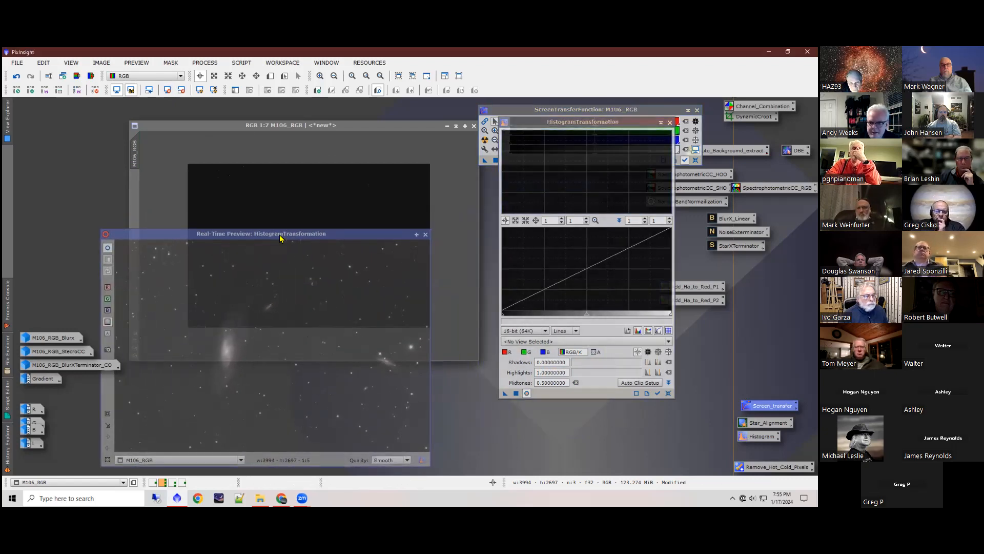
{"action": "left_click", "coordinate": [516, 394]}
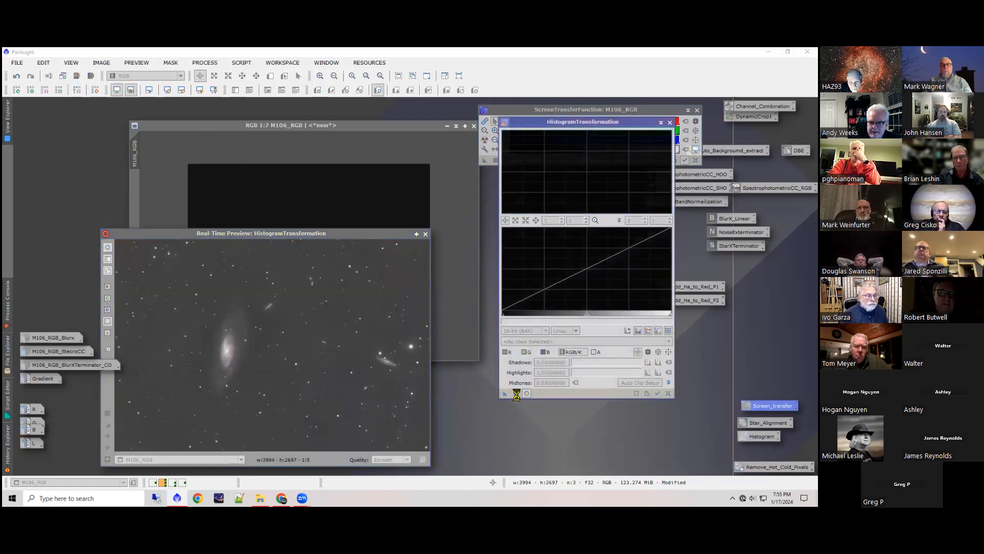
{"action": "left_click", "coordinate": [425, 233]}
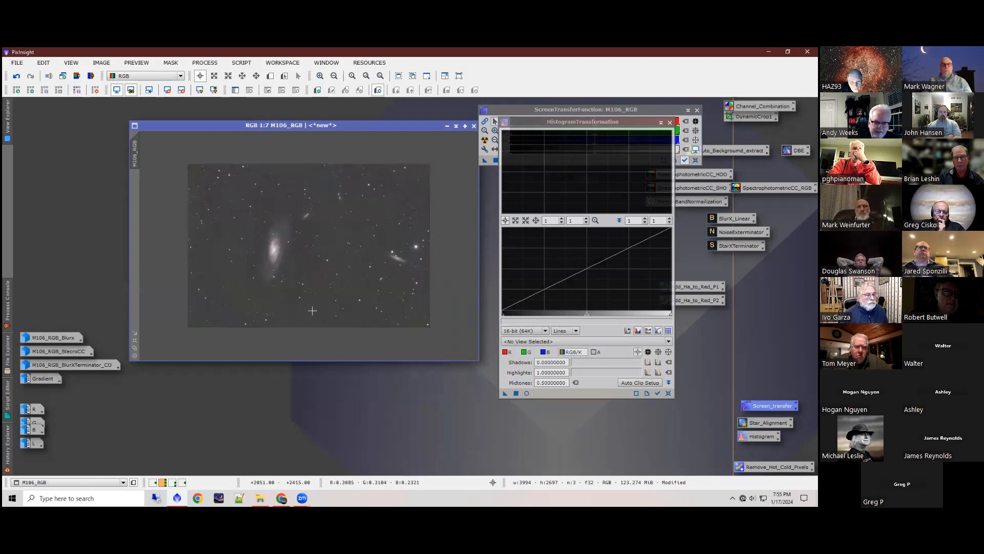
{"action": "left_click", "coordinate": [670, 123]}
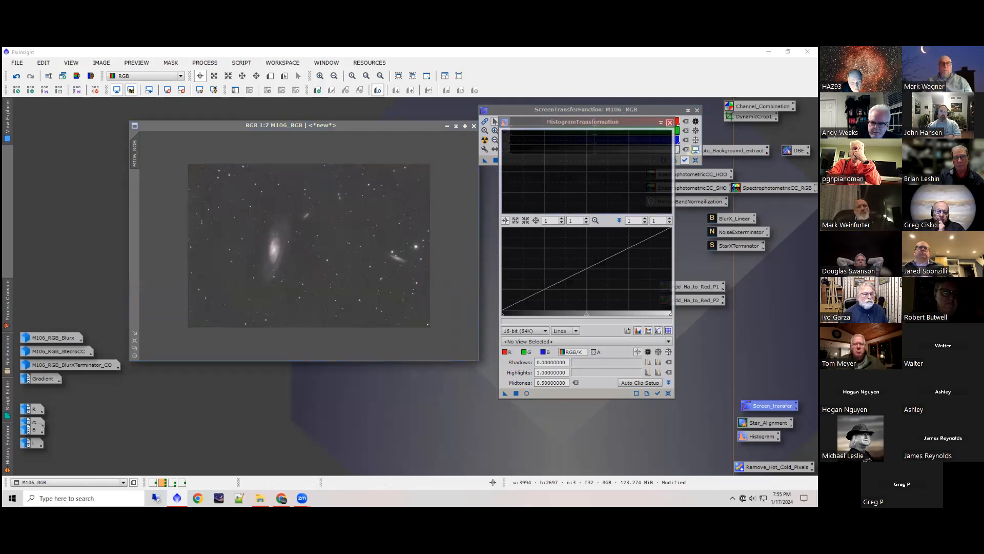
{"action": "left_click", "coordinate": [167, 90]}
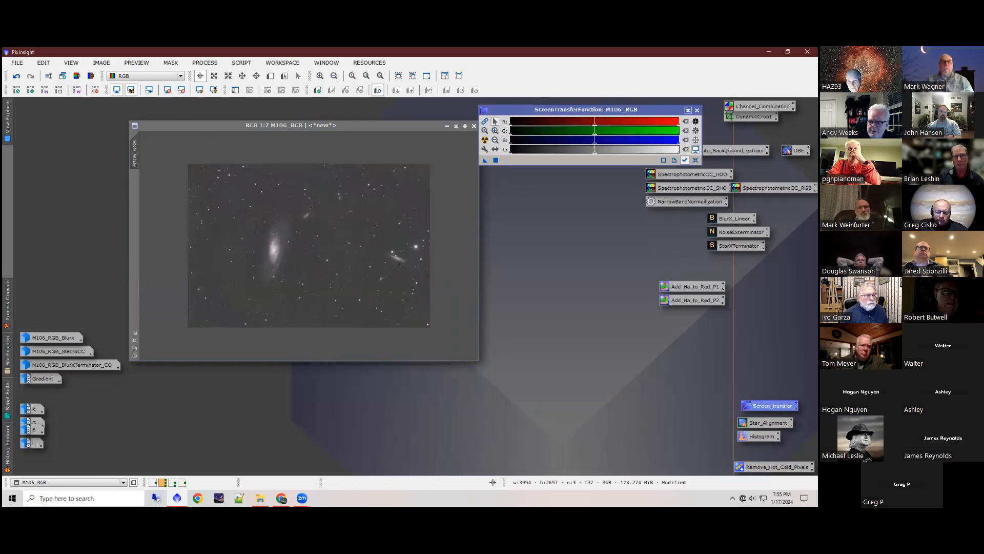
{"action": "left_click", "coordinate": [698, 110]}
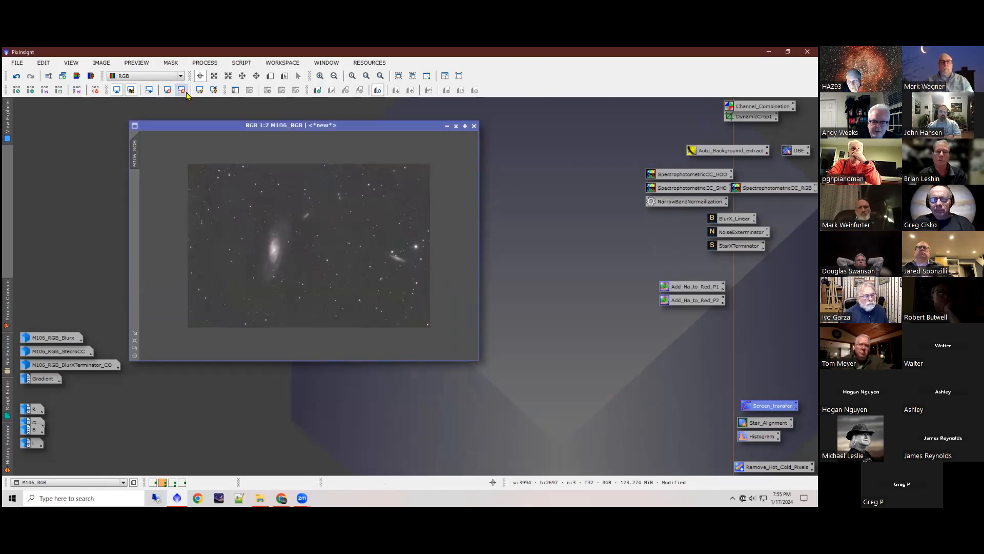
Step: Compare the stretched M106_RGB with an additional screen auto-stretch on top, leaving the screen stretch removed
{"action": "left_click", "coordinate": [214, 91]}
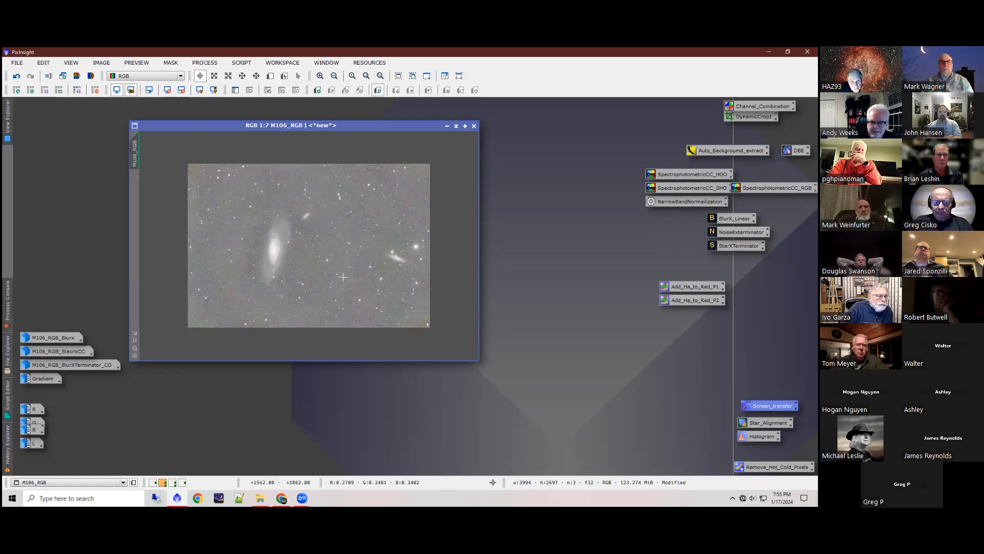
{"action": "scroll", "coordinate": [324, 255], "scroll_direction": "up", "scroll_amount": 5}
{"action": "scroll", "coordinate": [324, 255], "scroll_direction": "down", "scroll_amount": 4}
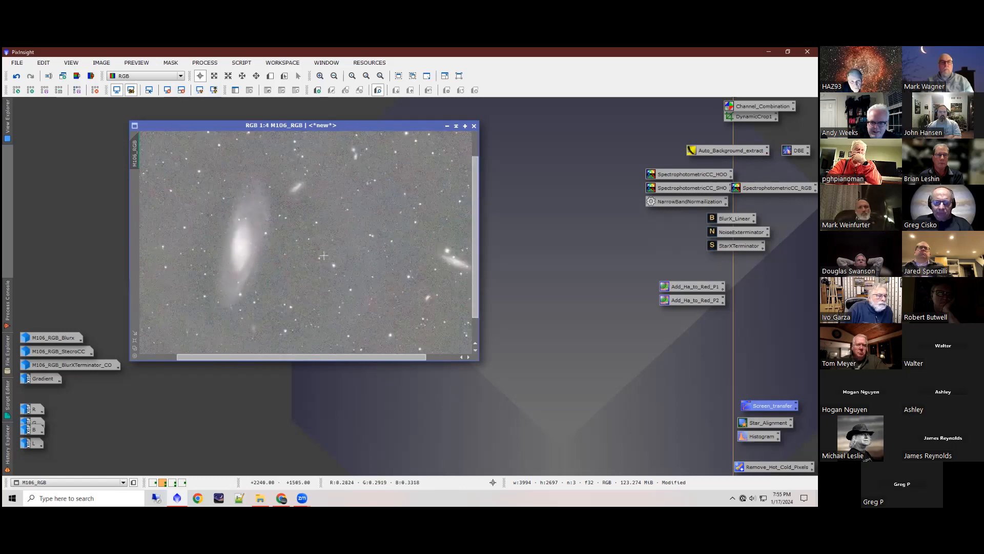
{"action": "left_click", "coordinate": [167, 91]}
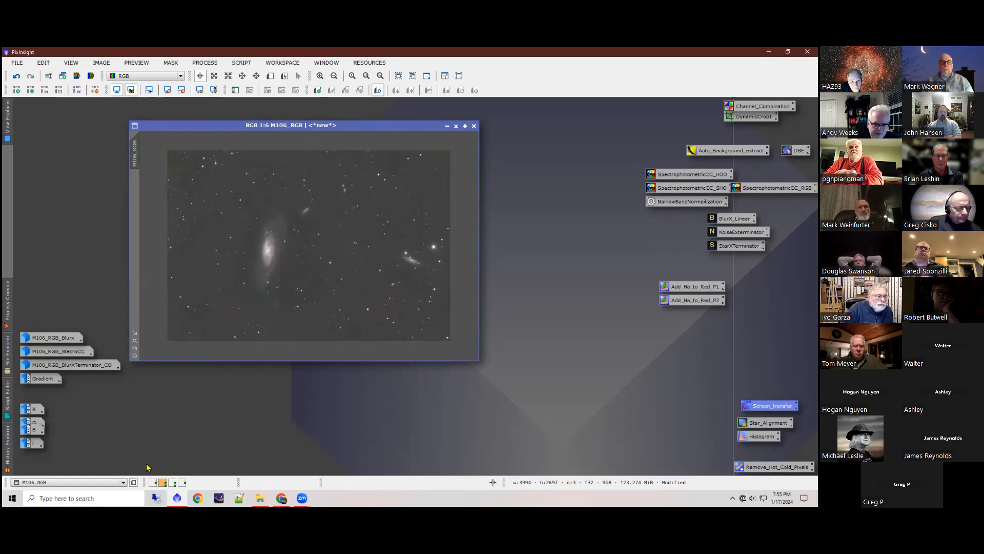
Step: Switch to the third workspace, restore M106_RGB_Blurx_Stretched and reposition its window higher in the workspace
{"action": "left_click", "coordinate": [172, 481]}
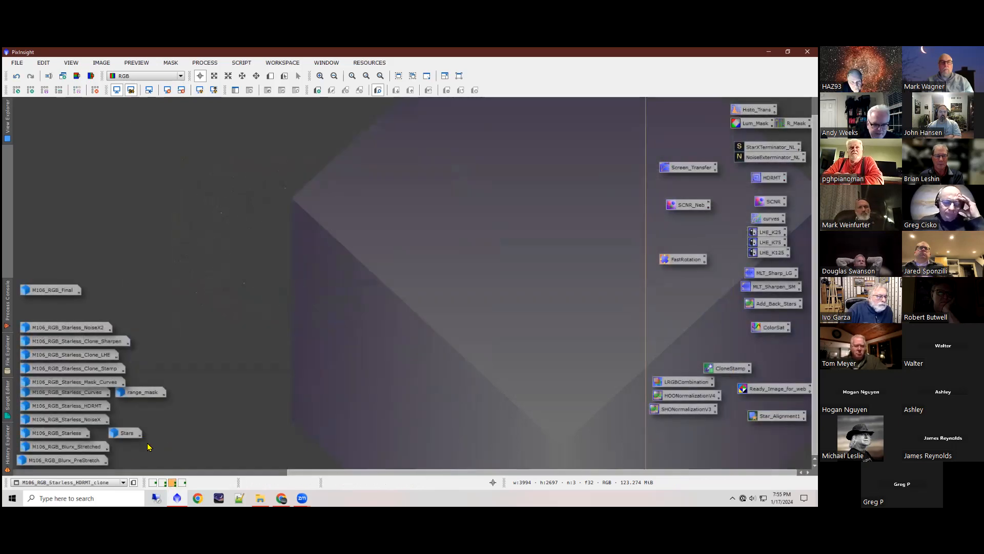
{"action": "double_click", "coordinate": [75, 448]}
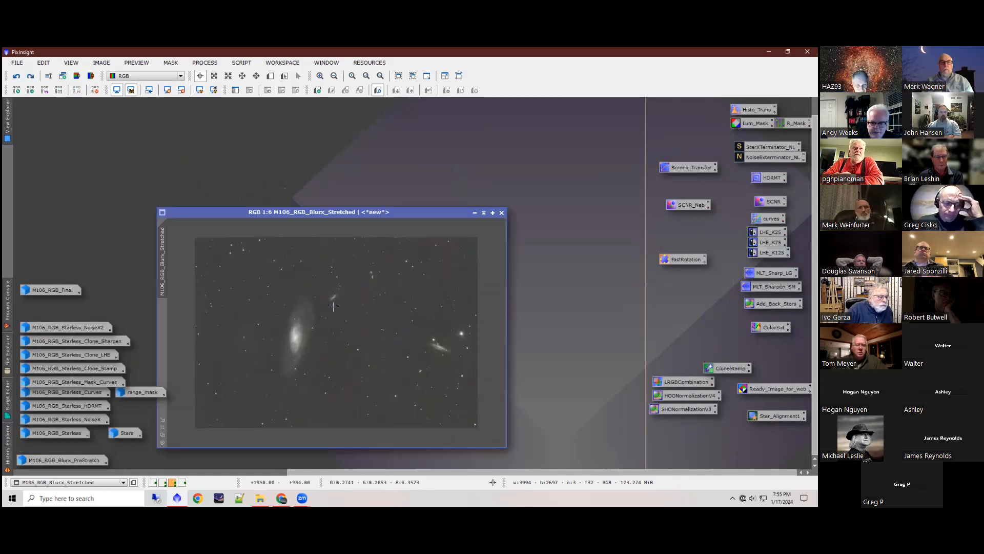
{"action": "left_click_drag", "start_coordinate": [315, 216], "coordinate": [324, 155]}
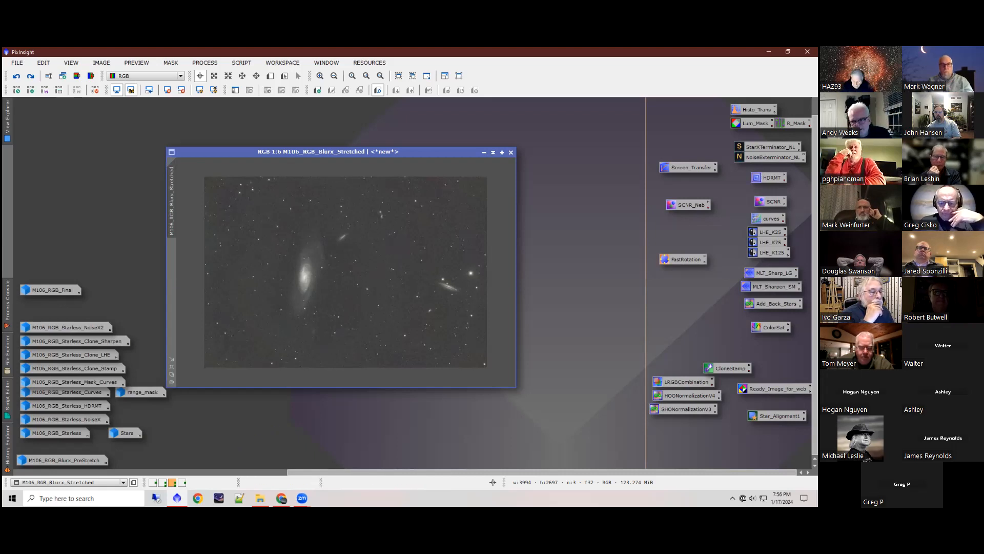
Step: Try lowering the HistogramTransformation midtones to about 0.32 while tracking M106_RGB_Blurx_Stretched, without applying it, and close the process
{"action": "double_click", "coordinate": [756, 109]}
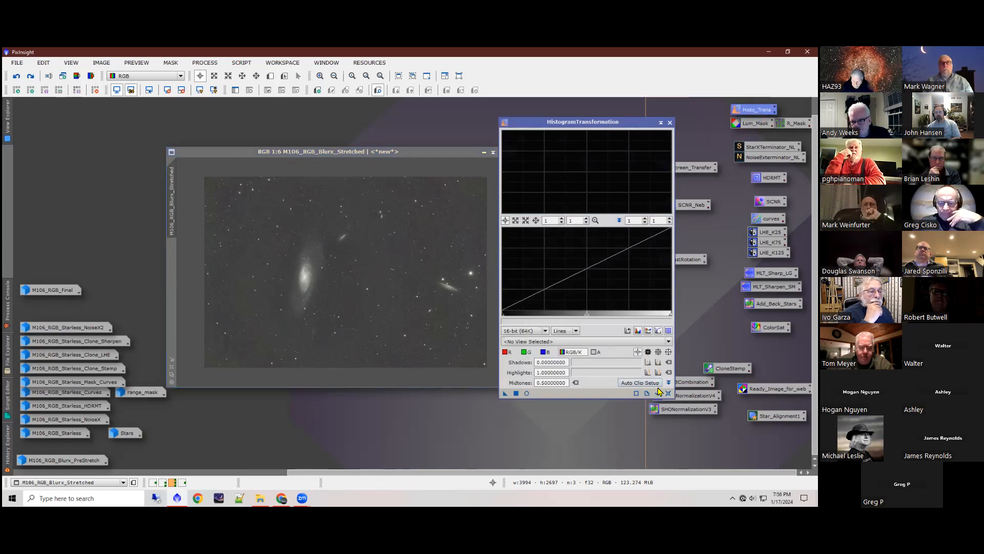
{"action": "left_click", "coordinate": [658, 393]}
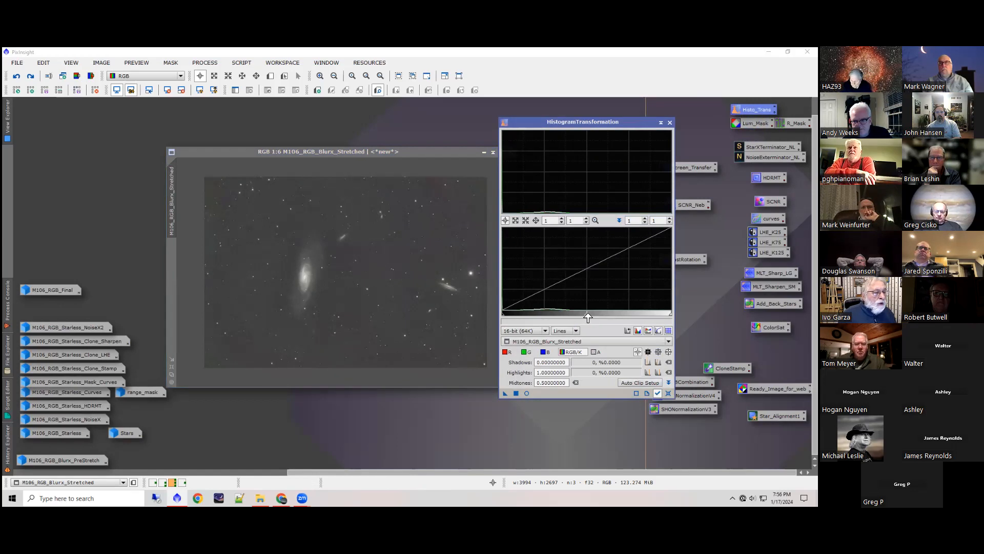
{"action": "left_click_drag", "start_coordinate": [587, 319], "coordinate": [555, 318]}
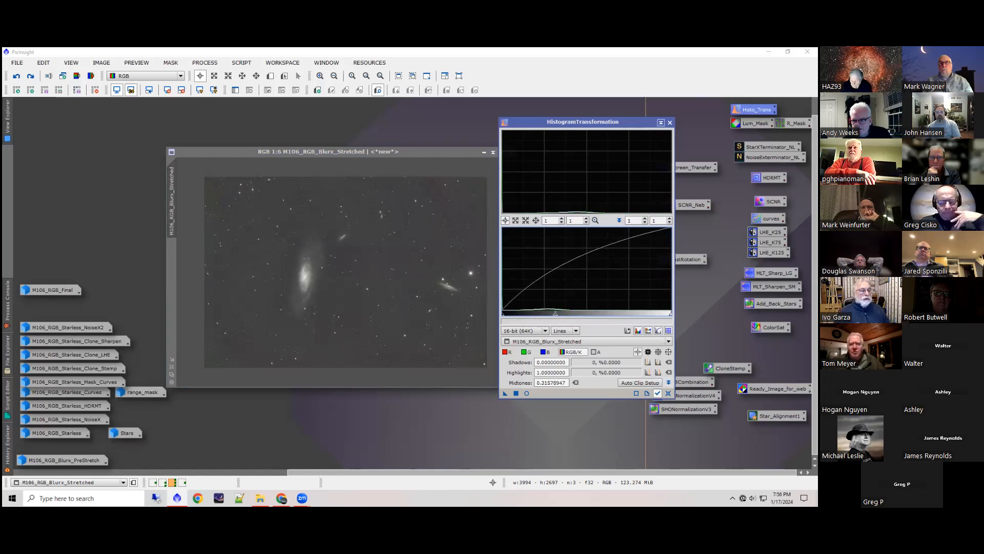
{"action": "left_click", "coordinate": [670, 123]}
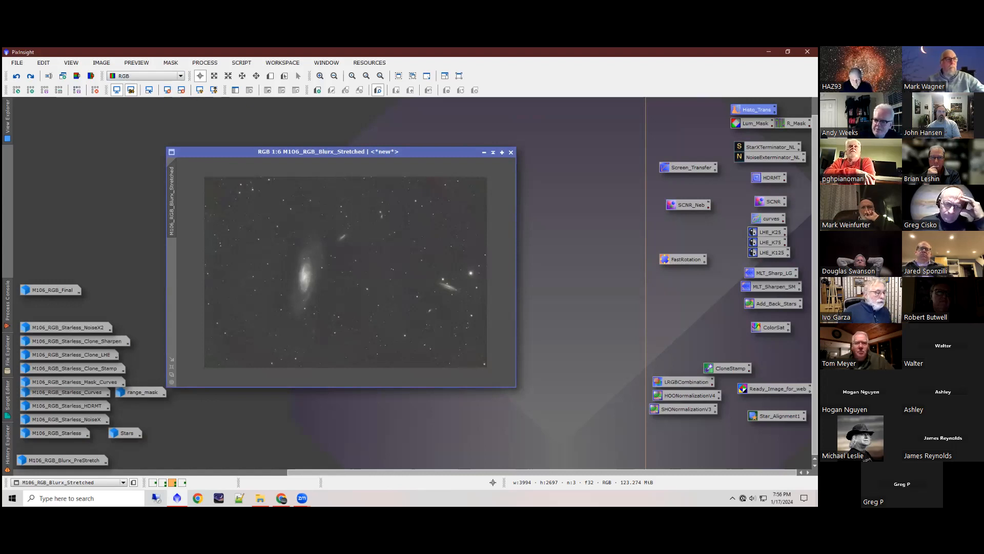
Step: Reopen HistogramTransformation and preview a midtones value of about 0.31 on M106_RGB_Blurx_Stretched in real time, closing the preview without applying
{"action": "double_click", "coordinate": [757, 110]}
{"action": "left_click", "coordinate": [527, 393]}
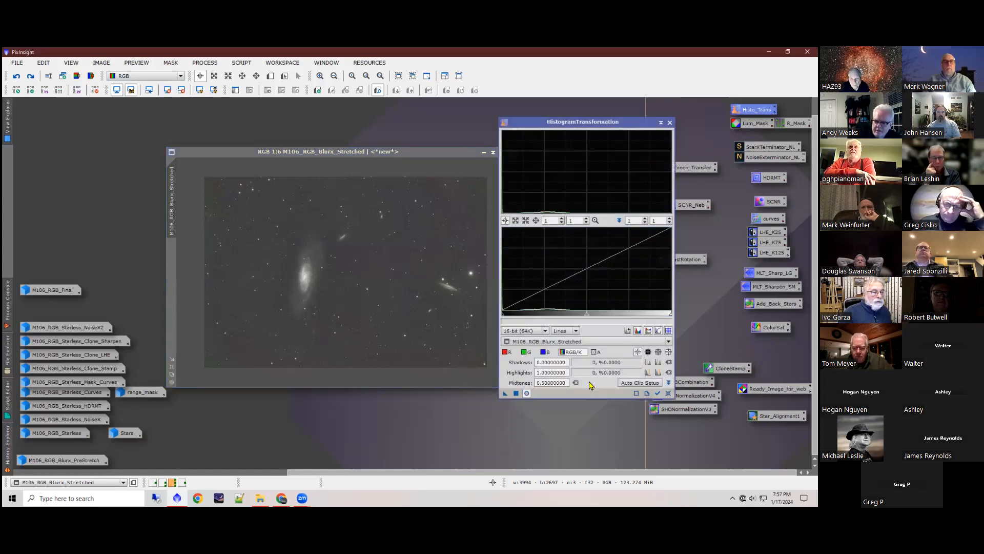
{"action": "left_click_drag", "start_coordinate": [587, 317], "coordinate": [555, 318]}
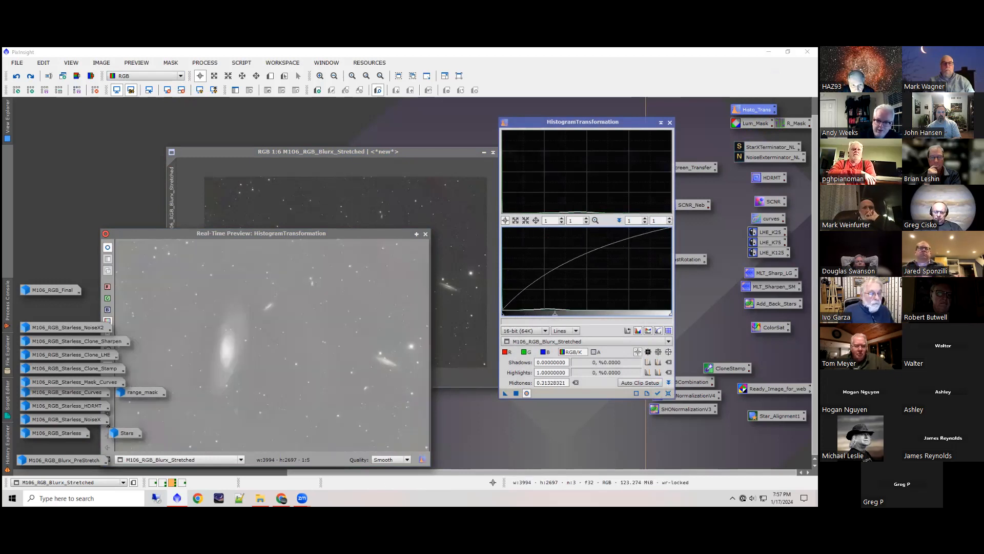
{"action": "left_click", "coordinate": [426, 234]}
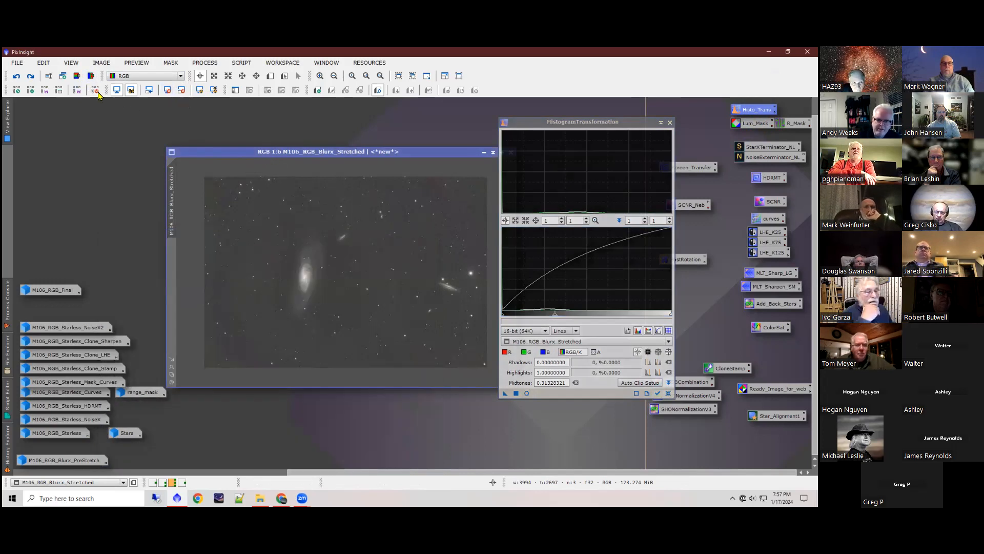
Step: Undo the last change to M106_RGB_Blurx_Stretched, and undo the histogram stretch of M106_RGB in the second workspace
{"action": "left_click", "coordinate": [17, 75]}
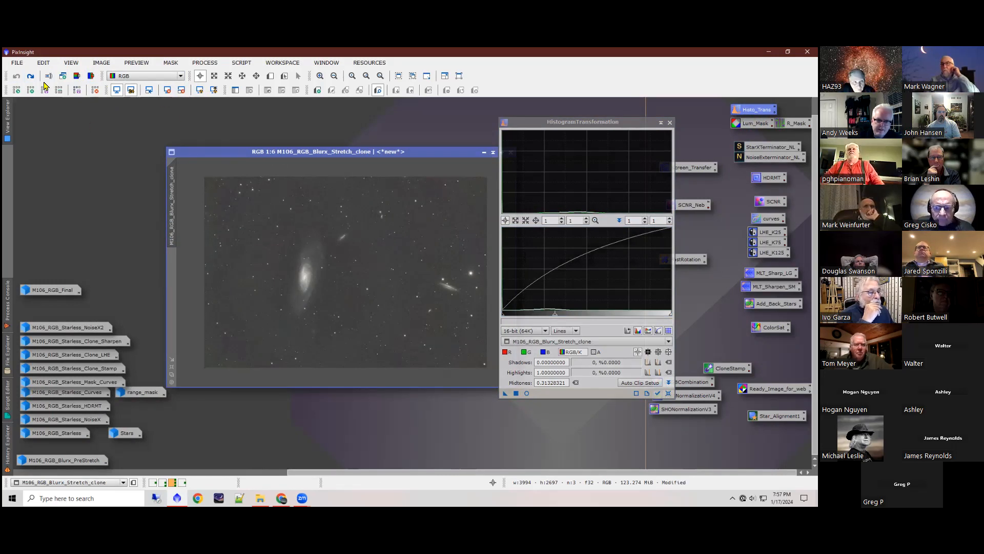
{"action": "left_click", "coordinate": [164, 484]}
{"action": "left_click", "coordinate": [16, 77]}
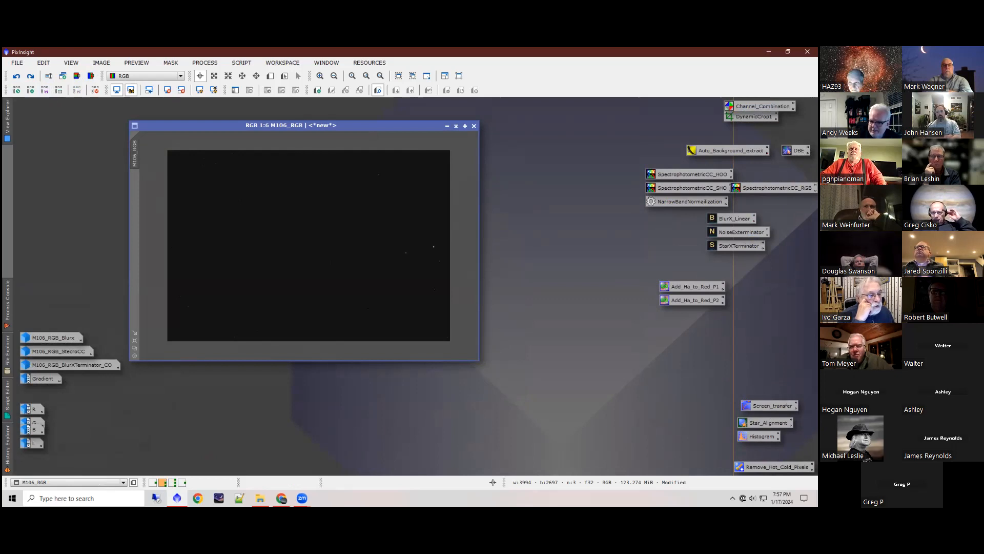
Step: Stretch M106_RGB with HistogramTransformation using shadows of about 0.073, highlights 0.737 and midtones 0.054, checked in the real-time preview, and reset the process
{"action": "double_click", "coordinate": [760, 436]}
{"action": "left_click", "coordinate": [668, 393]}
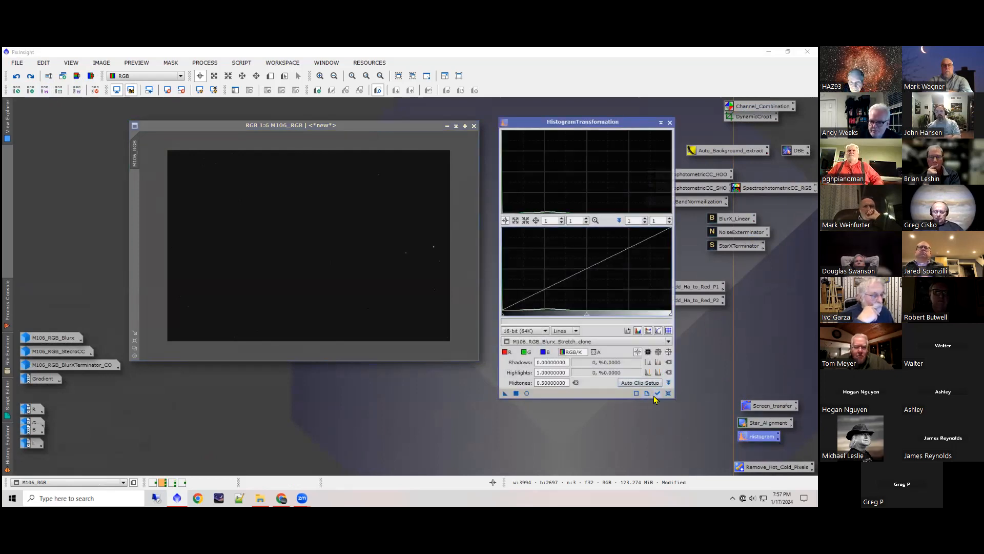
{"action": "left_click", "coordinate": [528, 394]}
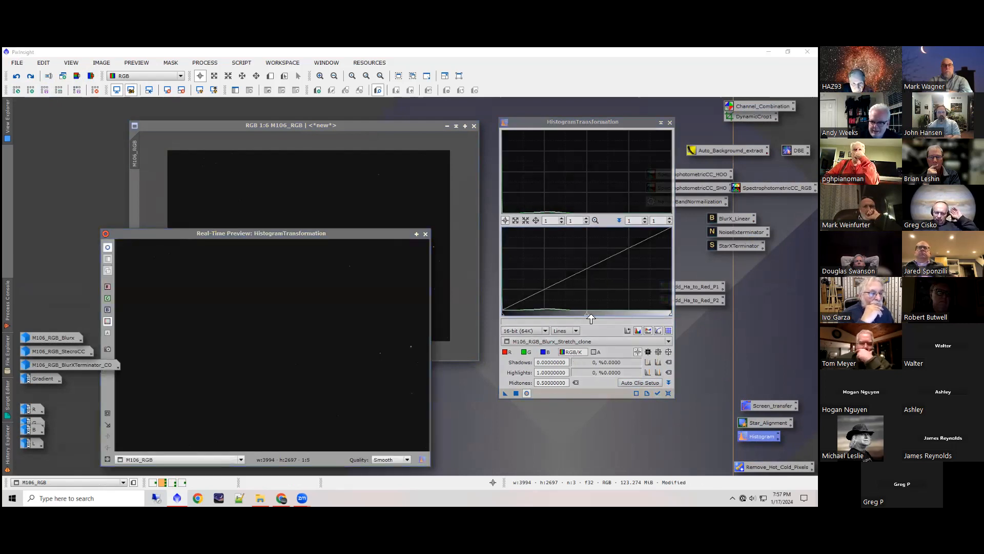
{"action": "left_click_drag", "start_coordinate": [587, 319], "coordinate": [527, 318]}
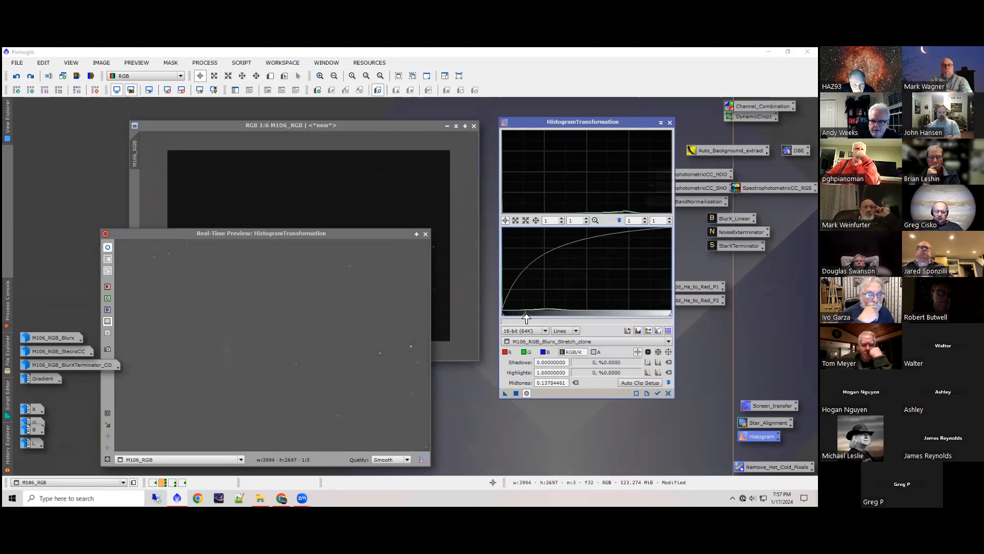
{"action": "left_click_drag", "start_coordinate": [670, 313], "coordinate": [627, 314]}
{"action": "mouse_move", "coordinate": [517, 319]}
{"action": "left_mouse_down"}
{"action": "mouse_move", "coordinate": [535, 319]}
{"action": "mouse_move", "coordinate": [509, 317]}
{"action": "mouse_move", "coordinate": [538, 317]}
{"action": "mouse_move", "coordinate": [515, 318]}
{"action": "left_mouse_up"}
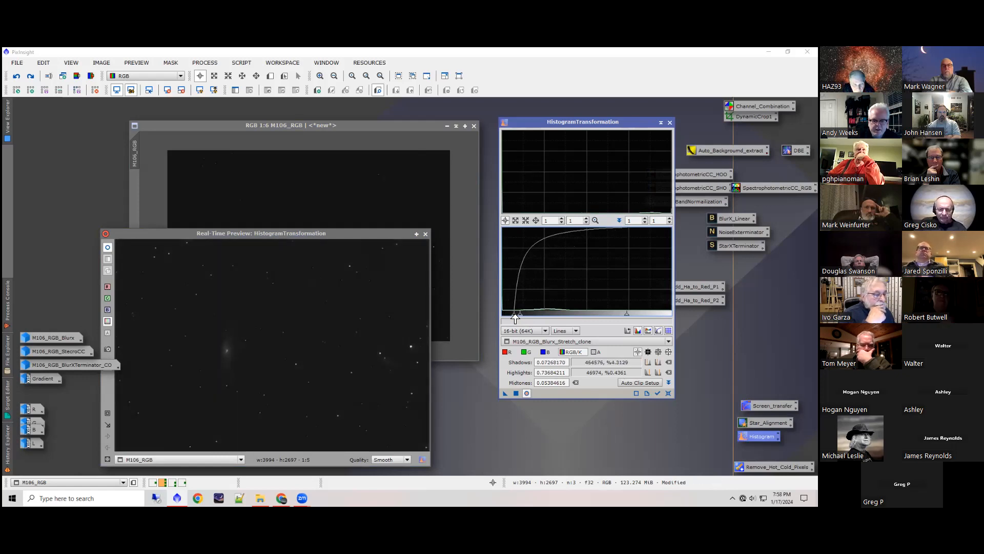
{"action": "left_click", "coordinate": [517, 393]}
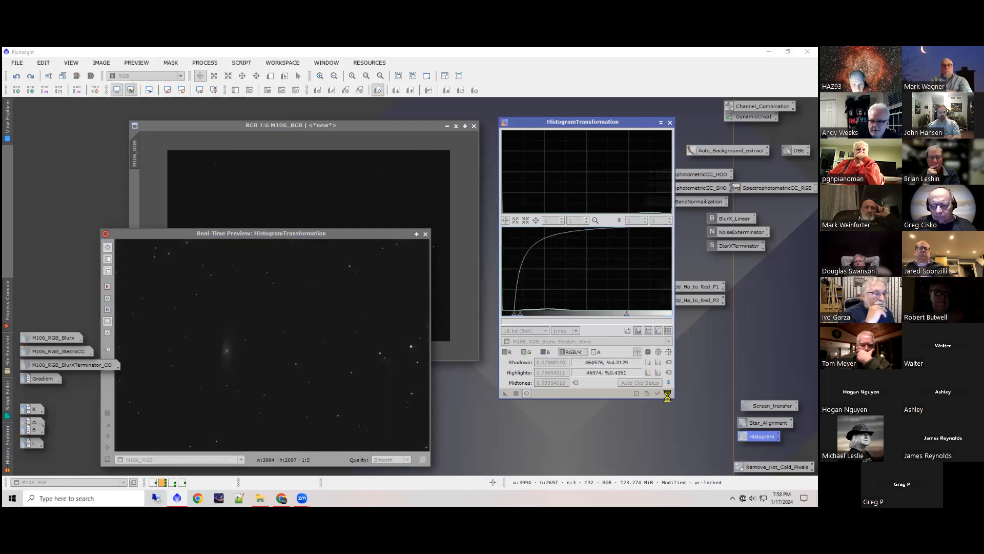
{"action": "left_click", "coordinate": [668, 393]}
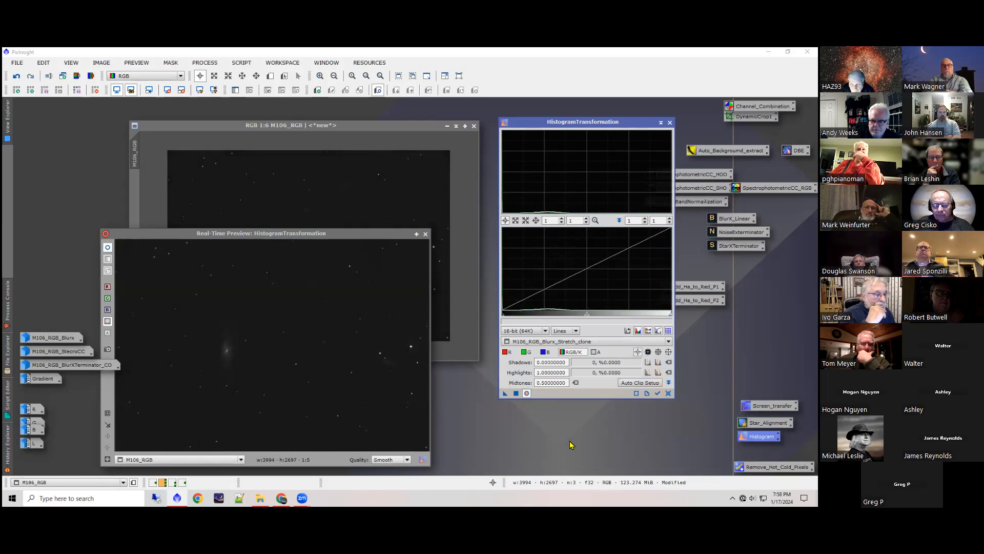
Step: Apply a second histogram stretch to M106_RGB with shadows of about 0.098 and midtones of about 0.241, and reset the process
{"action": "left_click_drag", "start_coordinate": [588, 315], "coordinate": [562, 322]}
{"action": "mouse_move", "coordinate": [502, 317]}
{"action": "left_mouse_down"}
{"action": "mouse_move", "coordinate": [563, 318]}
{"action": "mouse_move", "coordinate": [519, 318]}
{"action": "left_mouse_up"}
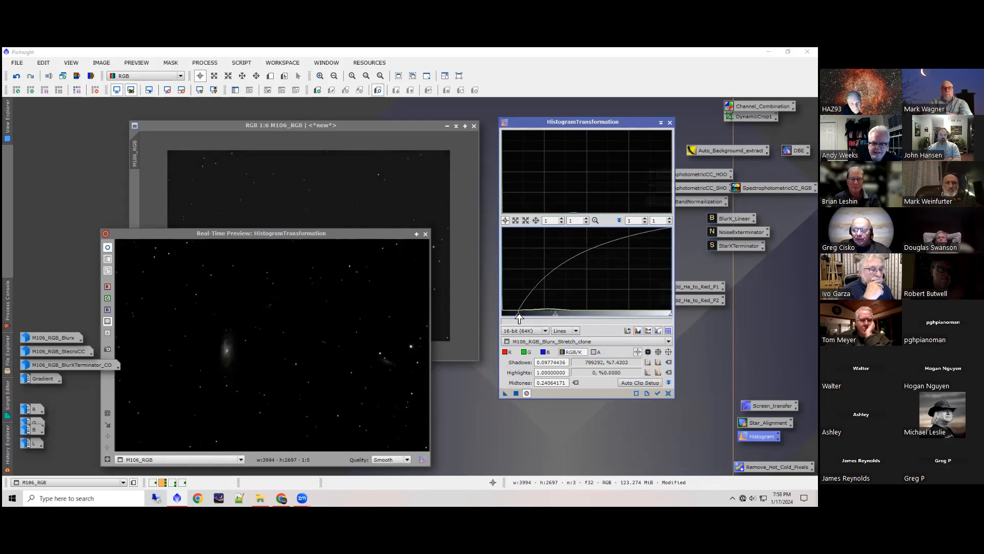
{"action": "left_click", "coordinate": [516, 393]}
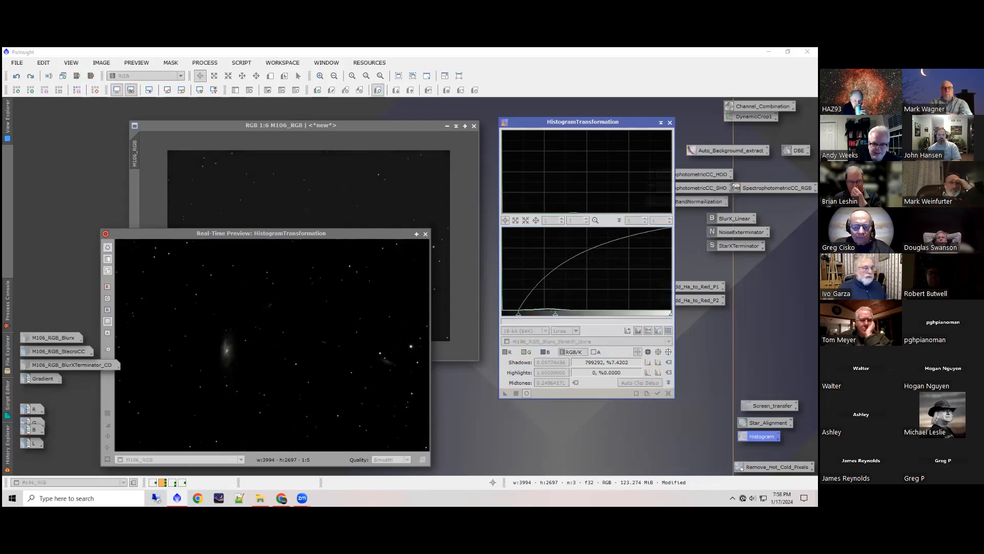
{"action": "left_click", "coordinate": [668, 394]}
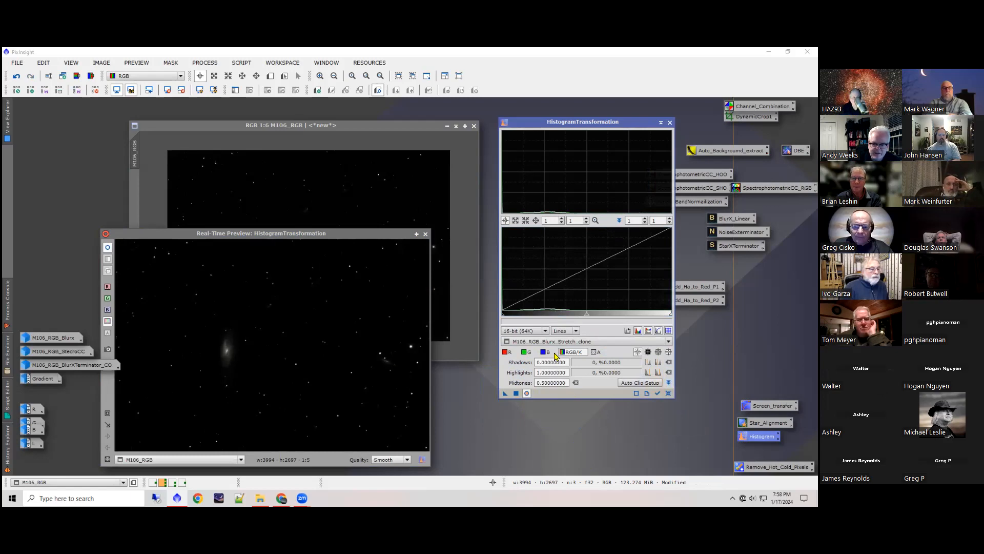
Step: Preview a further midtones value of about 0.135 on M106_RGB, closing the real-time preview and HistogramTransformation without applying
{"action": "left_click_drag", "start_coordinate": [584, 316], "coordinate": [527, 318]}
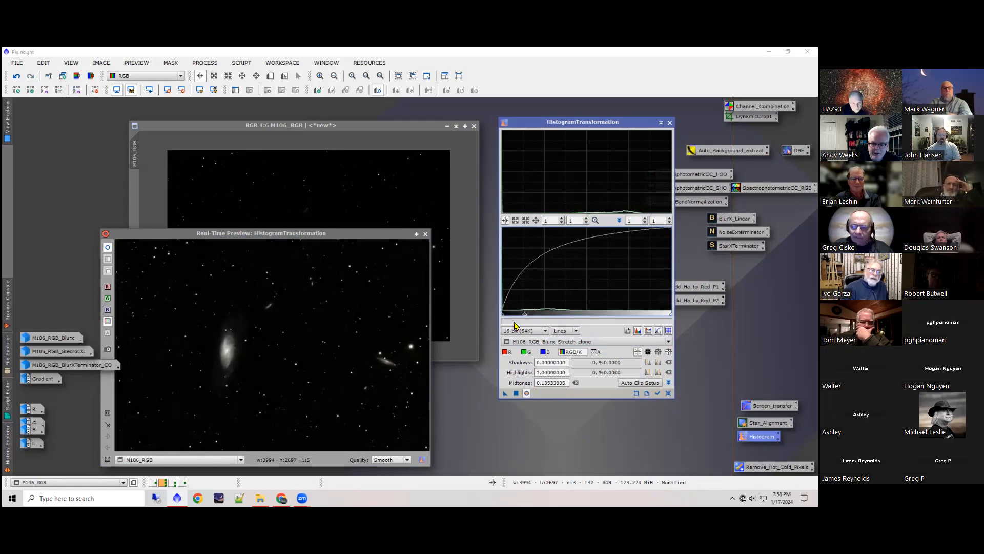
{"action": "left_click_drag", "start_coordinate": [503, 317], "coordinate": [503, 318]}
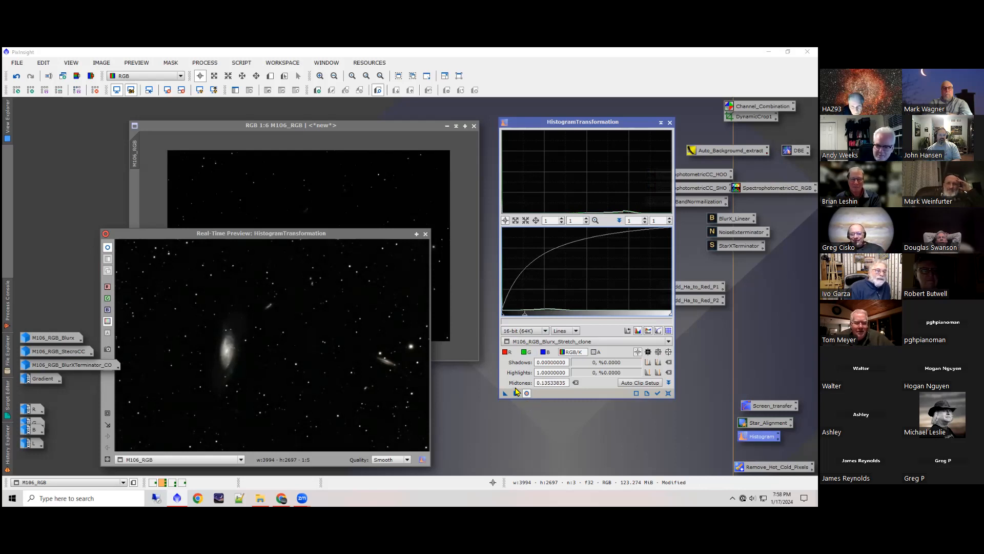
{"action": "left_click", "coordinate": [426, 234]}
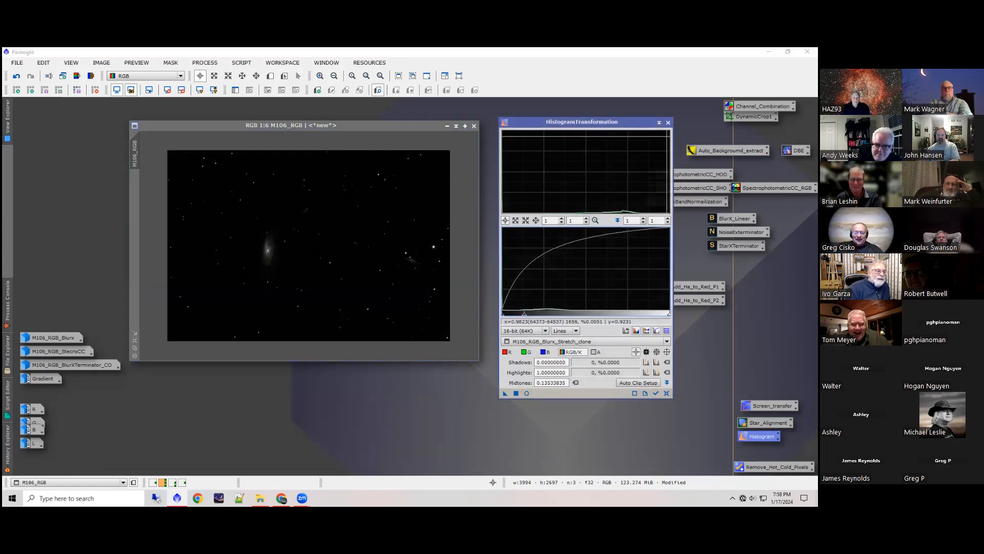
{"action": "left_click", "coordinate": [669, 123]}
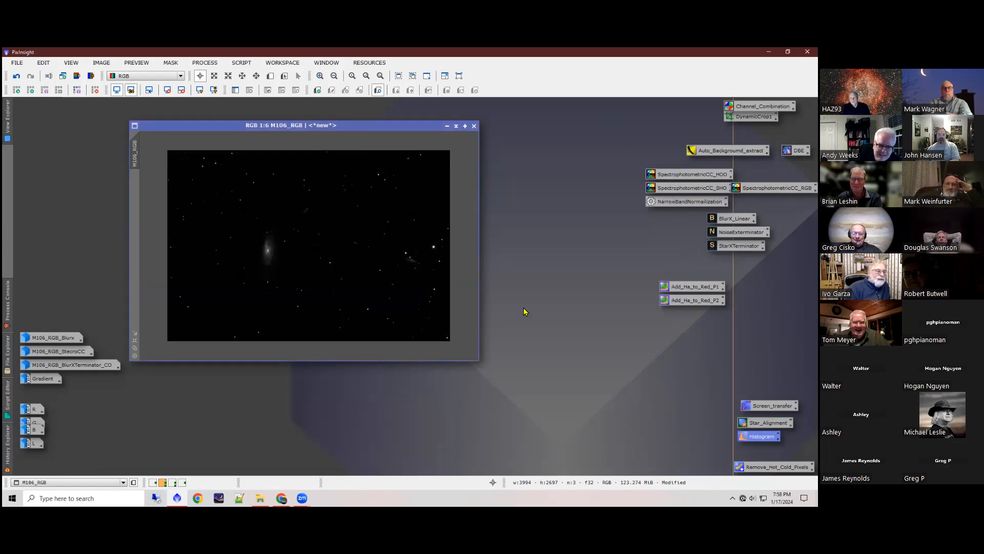
Step: Switch to the third workspace, open HDRMultiscaleTransform and examine the galaxy core in M106_RGB_Blurx_Stretch_clone at 1:1
{"action": "left_click", "coordinate": [172, 485]}
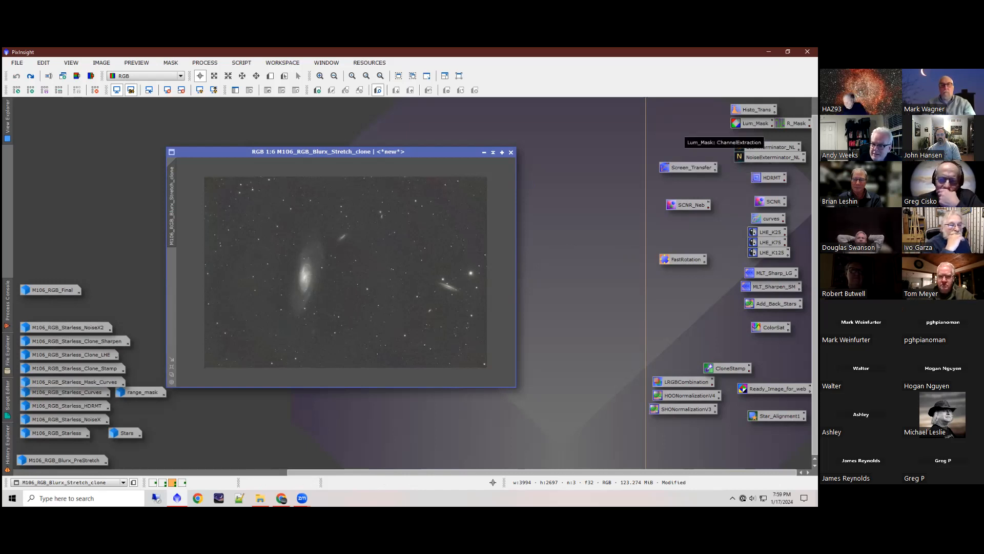
{"action": "left_click", "coordinate": [794, 123]}
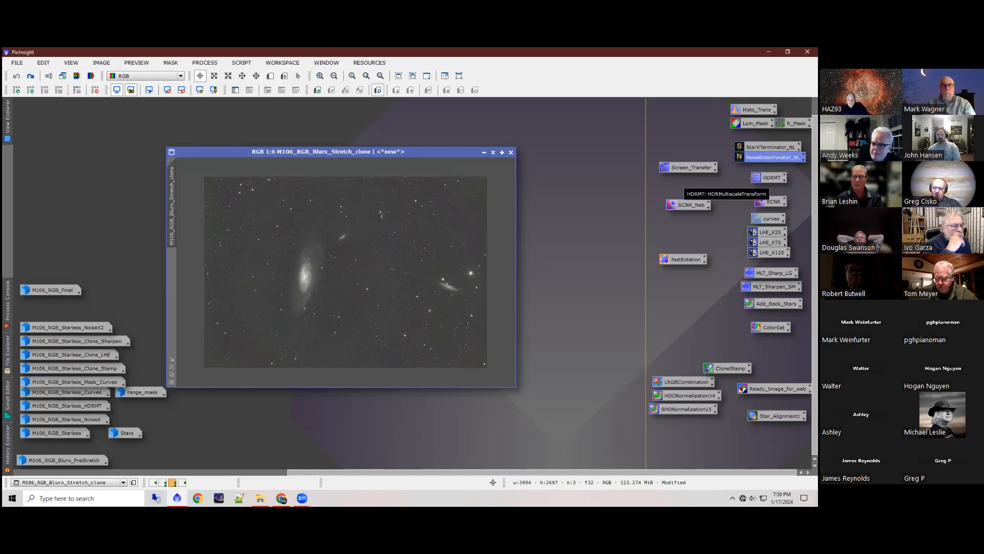
{"action": "double_click", "coordinate": [767, 179]}
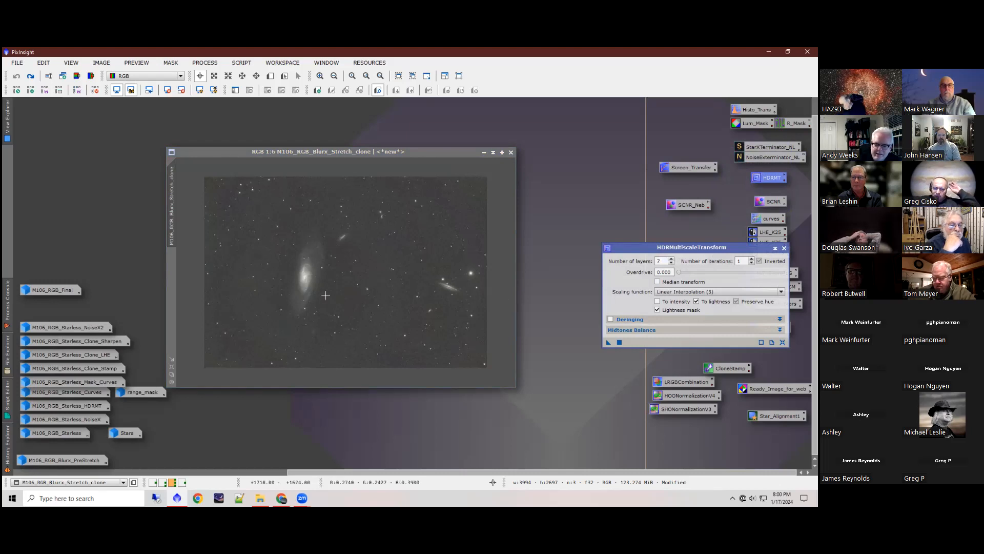
{"action": "scroll", "coordinate": [309, 273], "scroll_direction": "up", "scroll_amount": 6}
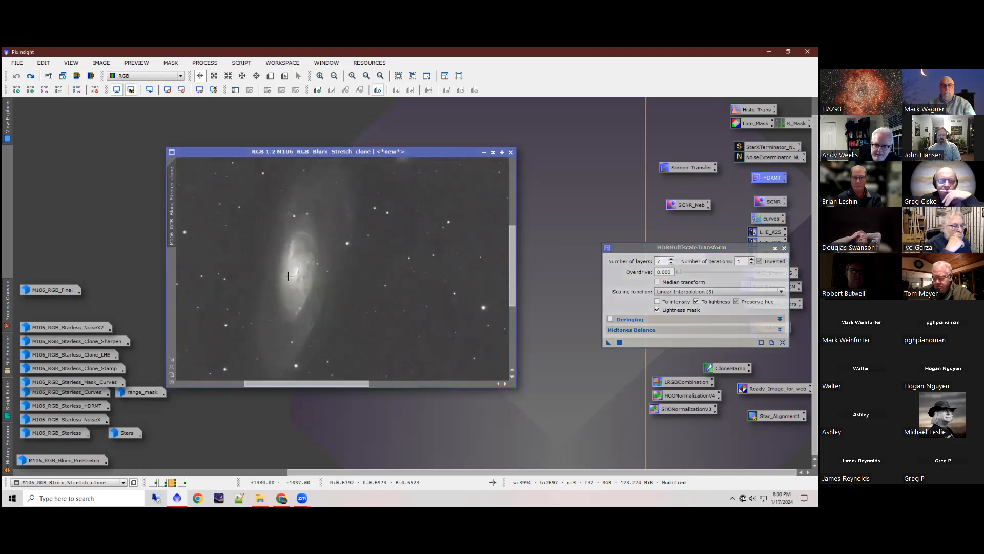
{"action": "scroll", "coordinate": [314, 271], "scroll_direction": "down", "scroll_amount": 1}
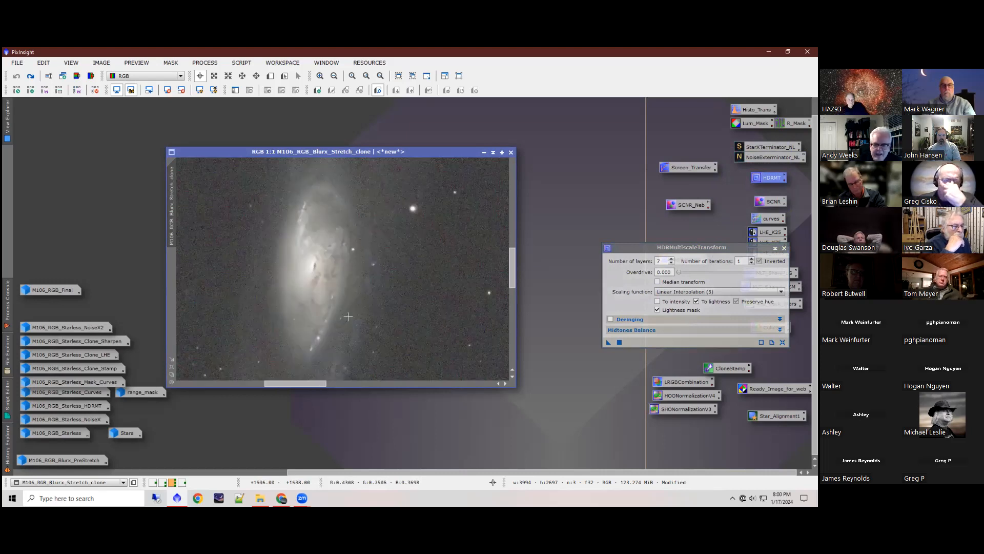
Step: Restore M106_RGB_Starless_HDRMT at 1:1, place it beside M106_RGB_Blurx_Stretch_clone and collapse the HDRMultiscaleTransform window
{"action": "double_click", "coordinate": [89, 407]}
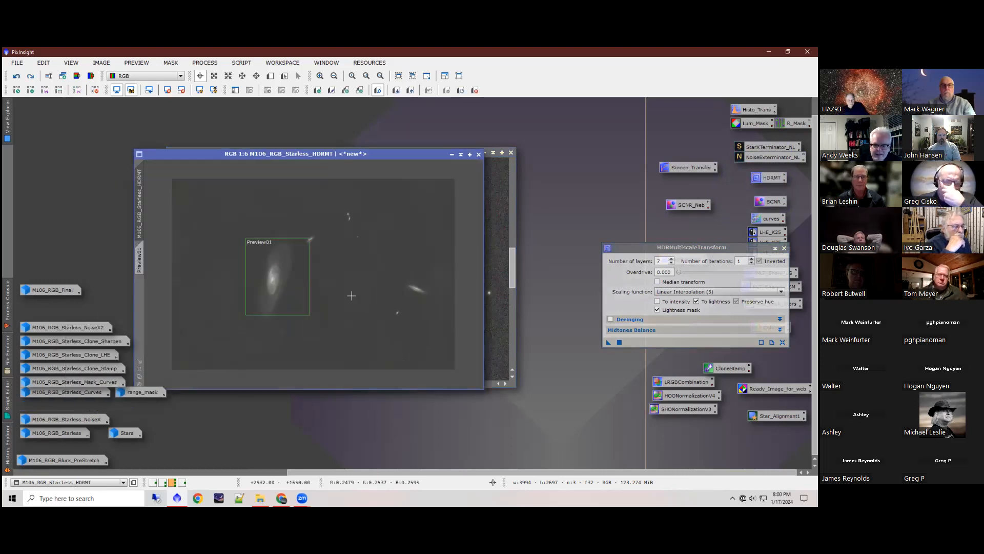
{"action": "scroll", "coordinate": [274, 281], "scroll_direction": "up", "scroll_amount": 3}
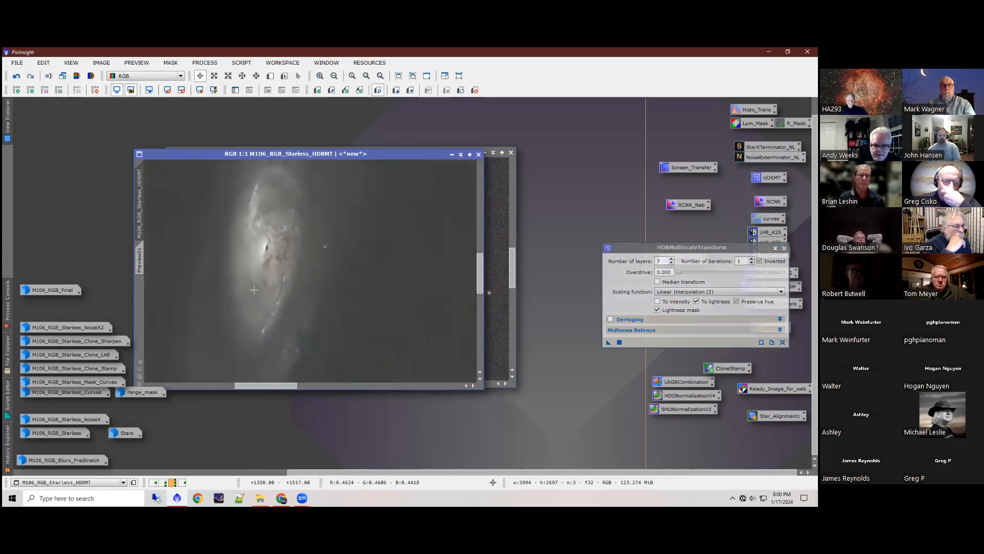
{"action": "left_click_drag", "start_coordinate": [356, 153], "coordinate": [599, 152]}
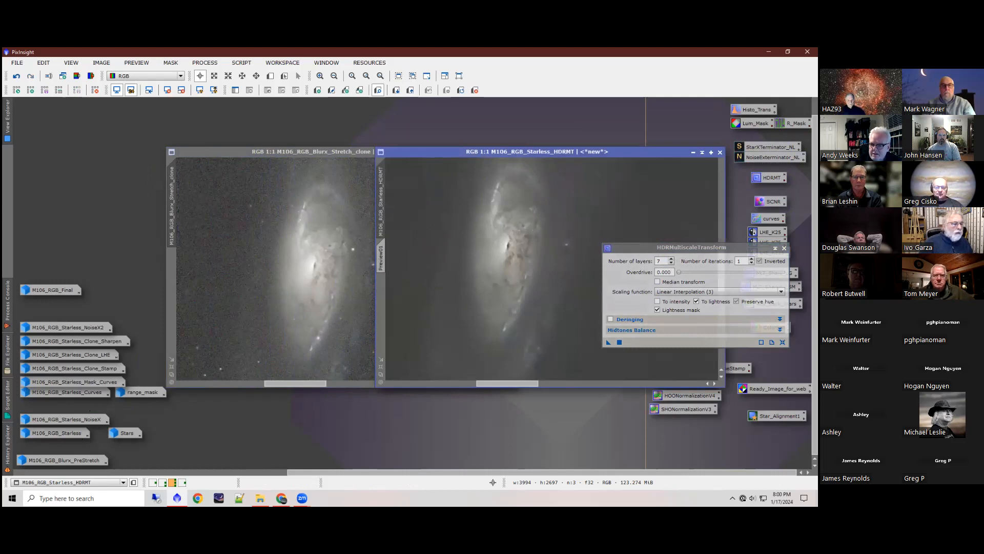
{"action": "left_click", "coordinate": [776, 248]}
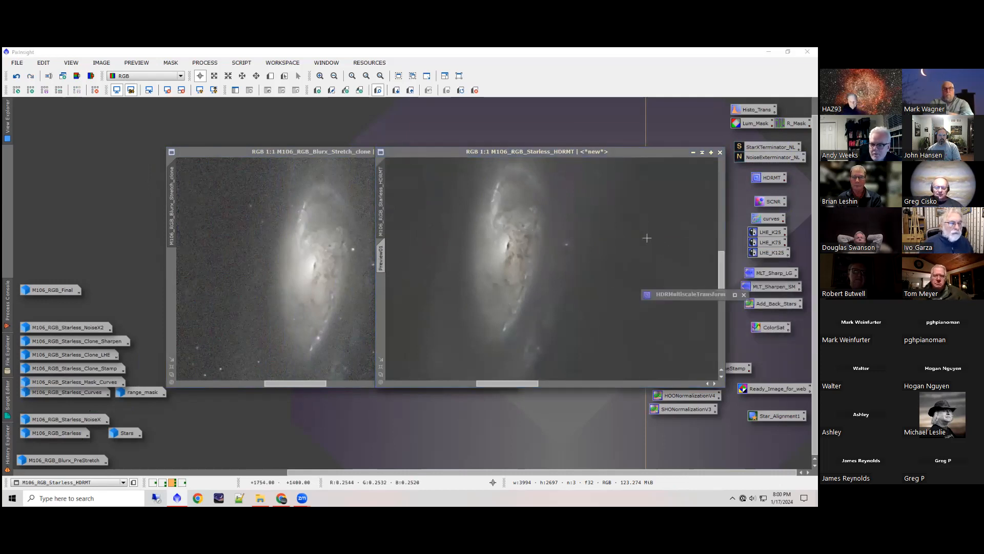
Step: Compare the galaxy's core detail in M106_RGB_Starless_HDRMT and M106_RGB_Blurx_Stretch_clone at matching magnifications
{"action": "left_click", "coordinate": [627, 258]}
{"action": "scroll", "coordinate": [610, 260], "scroll_direction": "up", "scroll_amount": 4}
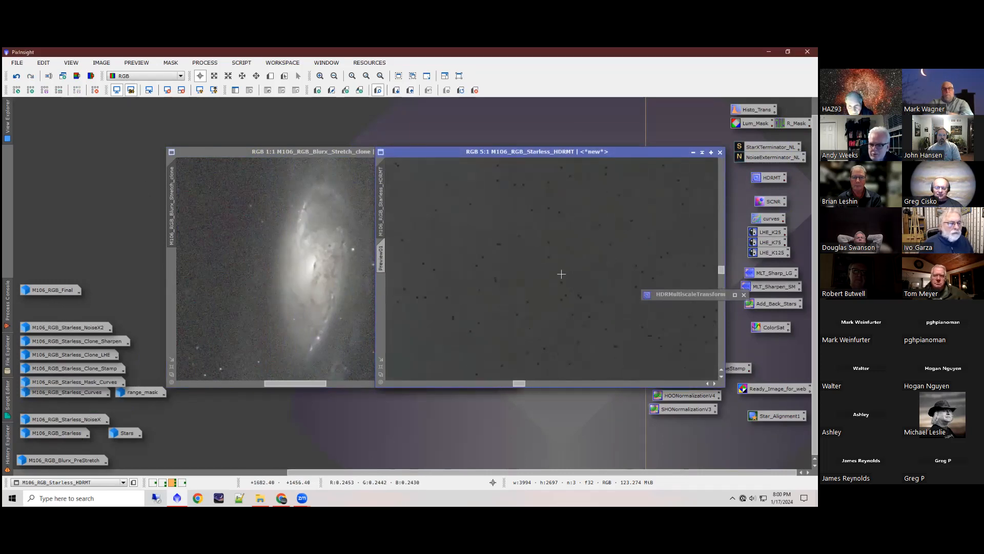
{"action": "scroll", "coordinate": [562, 274], "scroll_direction": "down", "scroll_amount": 7}
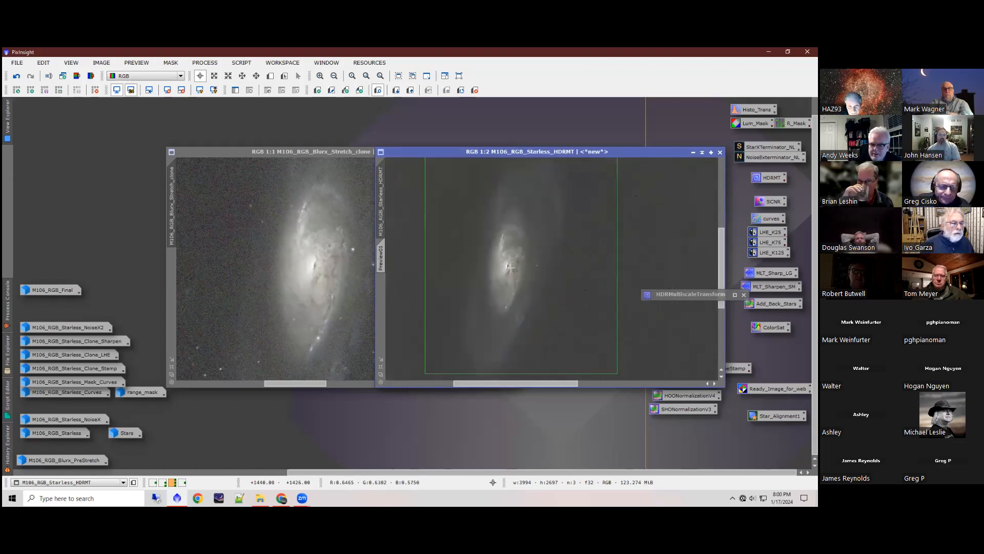
{"action": "scroll", "coordinate": [513, 258], "scroll_direction": "up", "scroll_amount": 2}
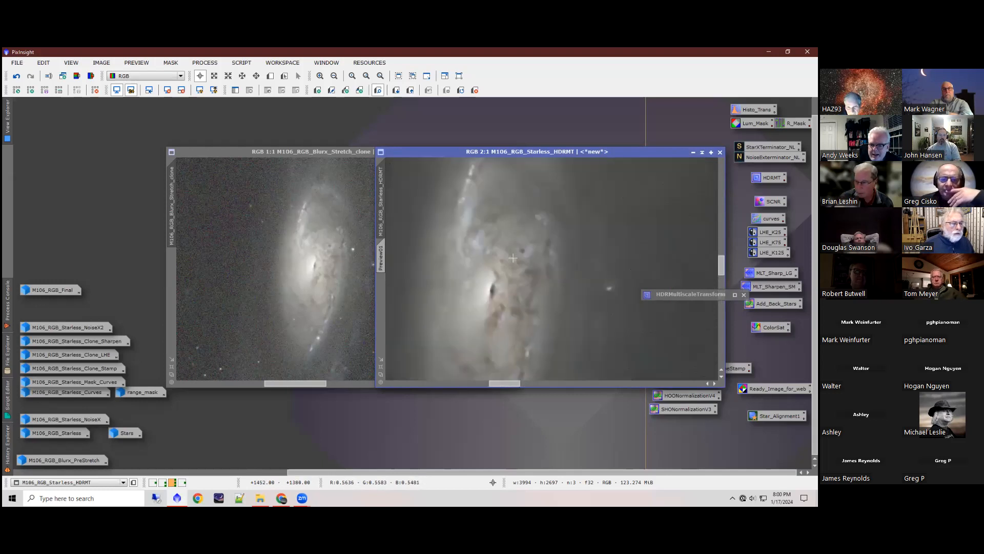
{"action": "scroll", "coordinate": [322, 257], "scroll_direction": "up", "scroll_amount": 2}
{"action": "scroll", "coordinate": [322, 257], "scroll_direction": "down", "scroll_amount": 1}
{"action": "left_click", "coordinate": [650, 241]}
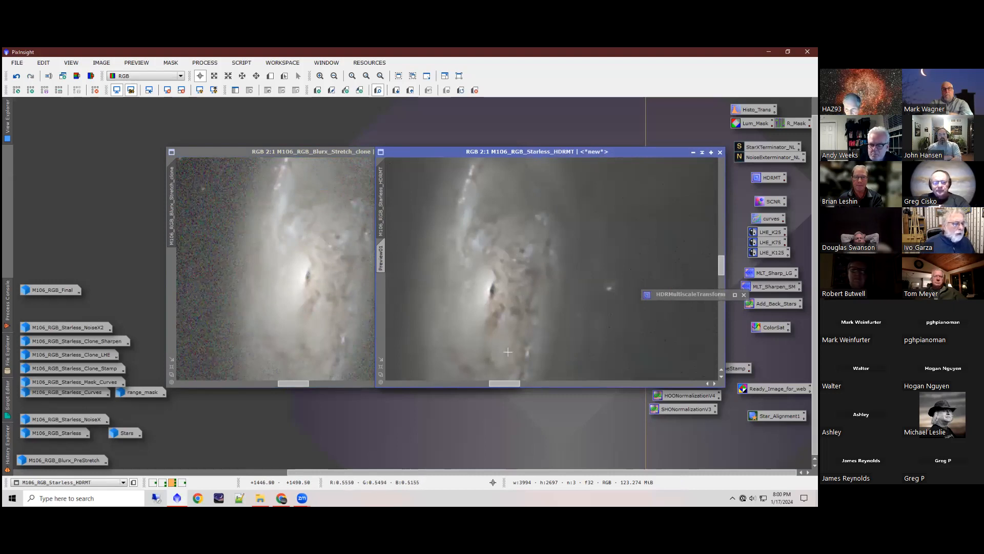
{"action": "scroll", "coordinate": [510, 326], "scroll_direction": "down", "scroll_amount": 1}
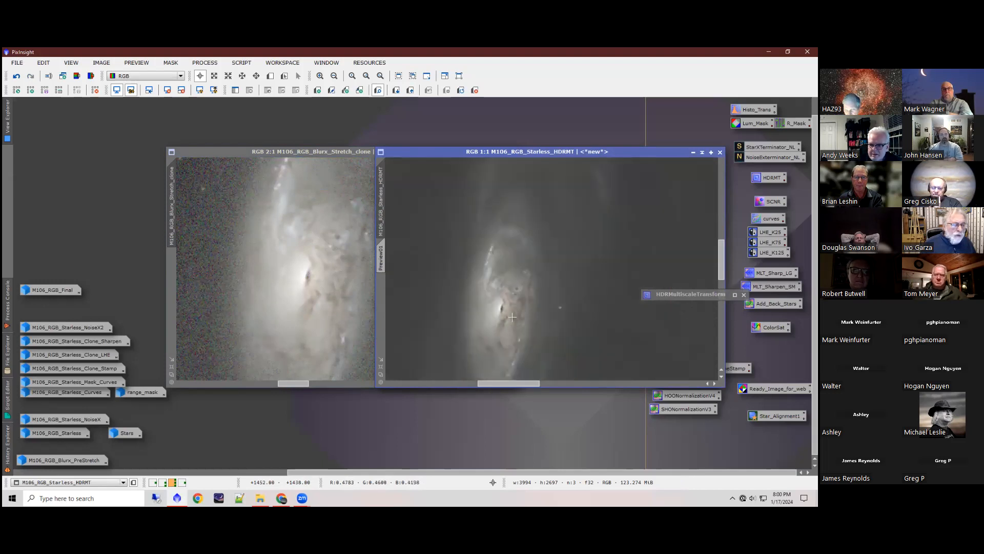
{"action": "left_click", "coordinate": [321, 276]}
{"action": "scroll", "coordinate": [322, 276], "scroll_direction": "down", "scroll_amount": 1}
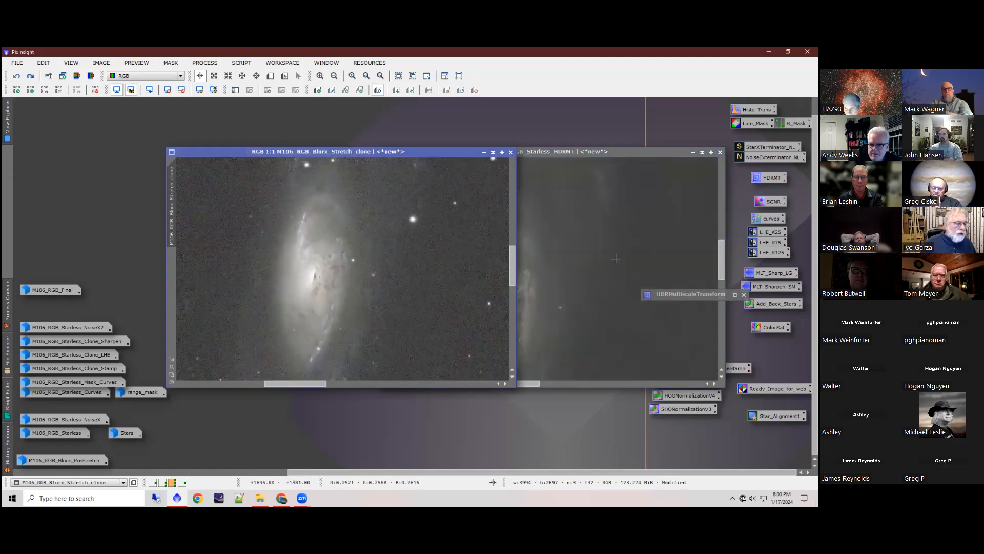
{"action": "left_click", "coordinate": [616, 258]}
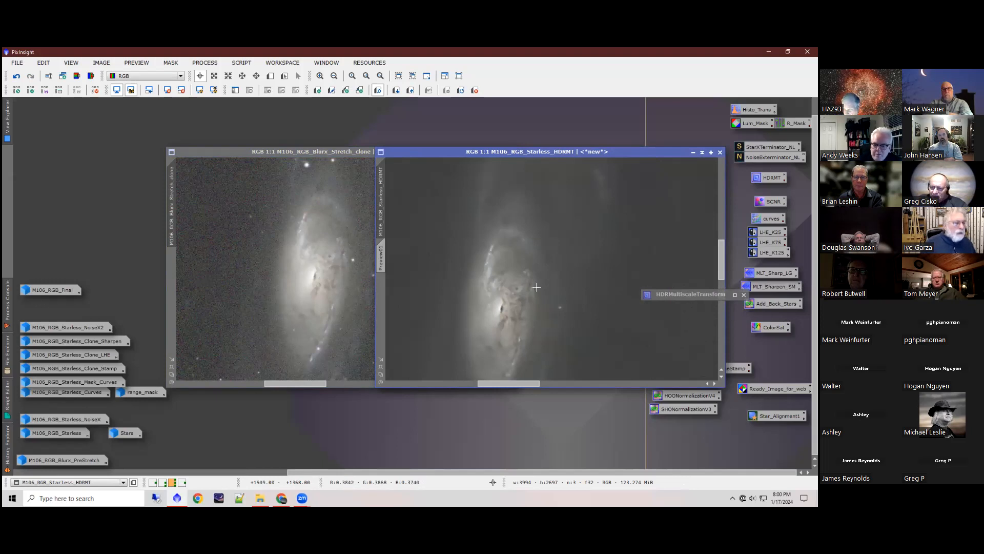
Step: Align the two galaxy views at the same height, arrange both image windows side by side and close HDRMultiscaleTransform
{"action": "left_click_drag", "start_coordinate": [487, 150], "coordinate": [502, 152]}
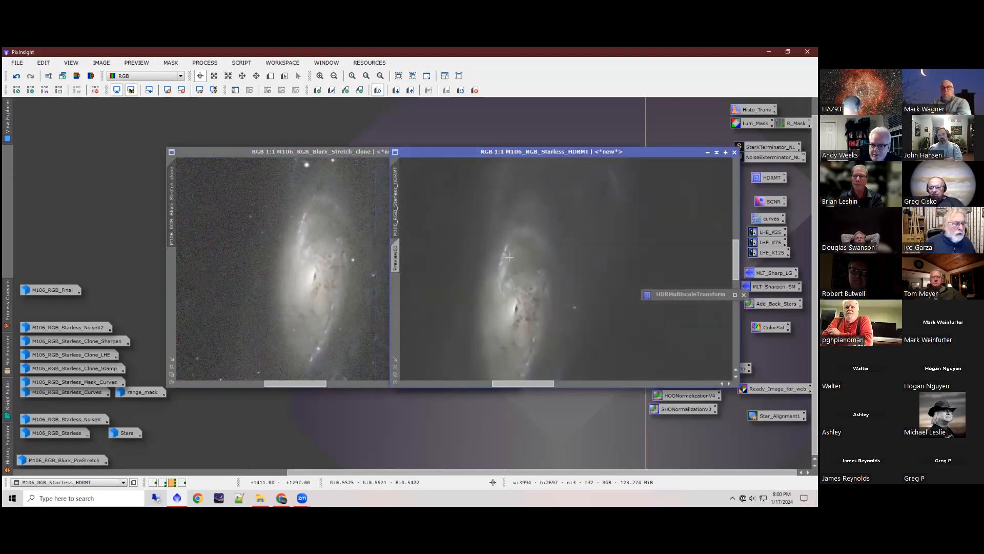
{"action": "left_click_drag", "start_coordinate": [735, 262], "coordinate": [736, 269]}
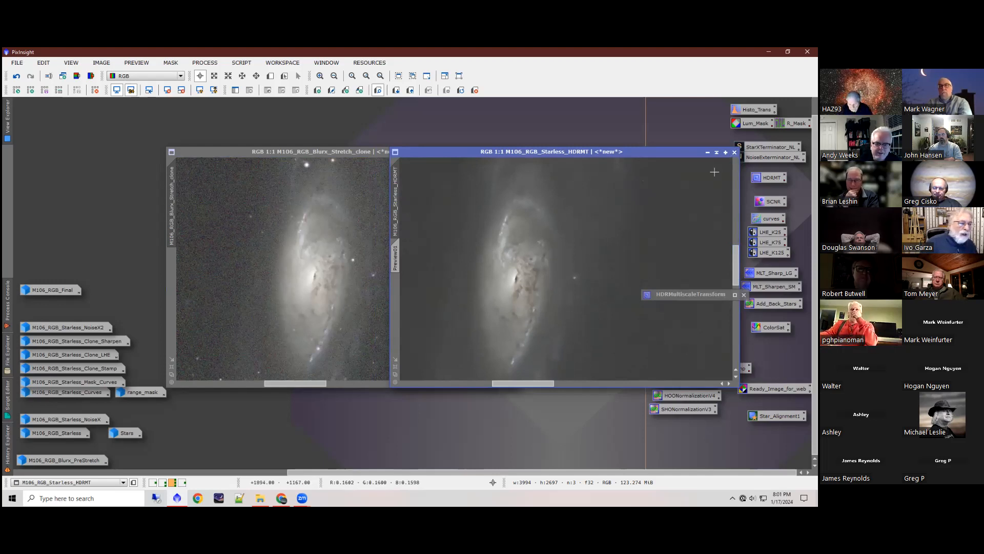
{"action": "left_click", "coordinate": [322, 154]}
{"action": "left_click", "coordinate": [568, 153]}
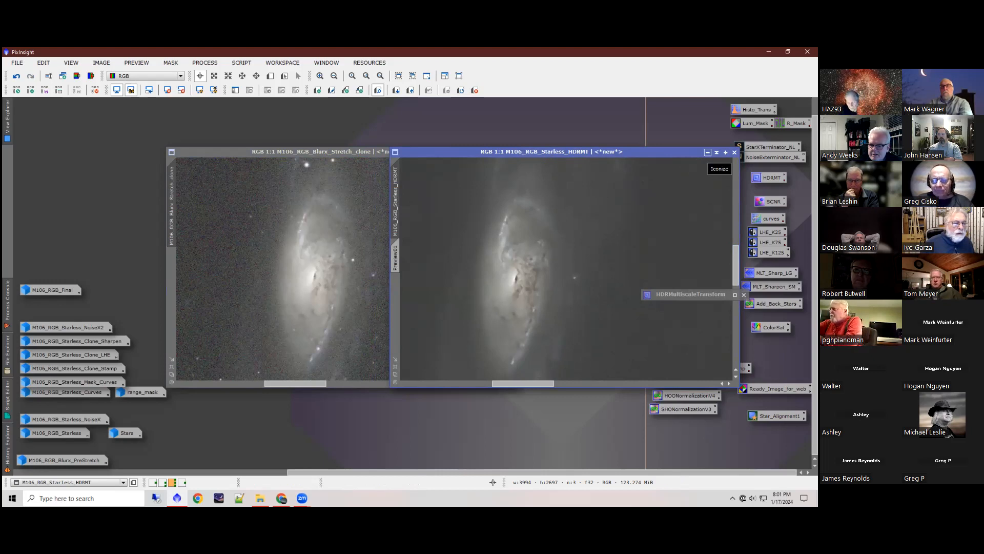
{"action": "left_click_drag", "start_coordinate": [620, 154], "coordinate": [585, 155]}
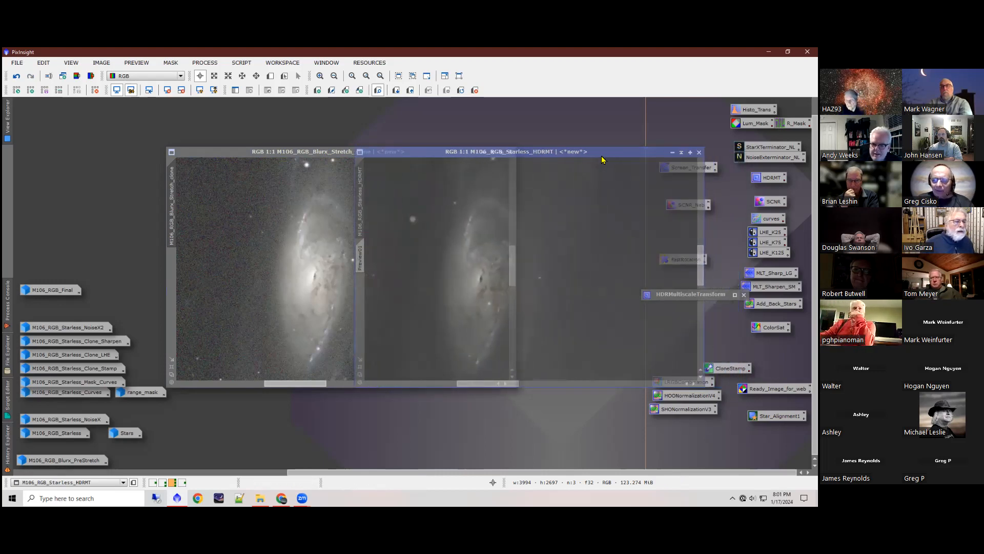
{"action": "left_click_drag", "start_coordinate": [283, 153], "coordinate": [243, 153]}
{"action": "left_click", "coordinate": [493, 152]}
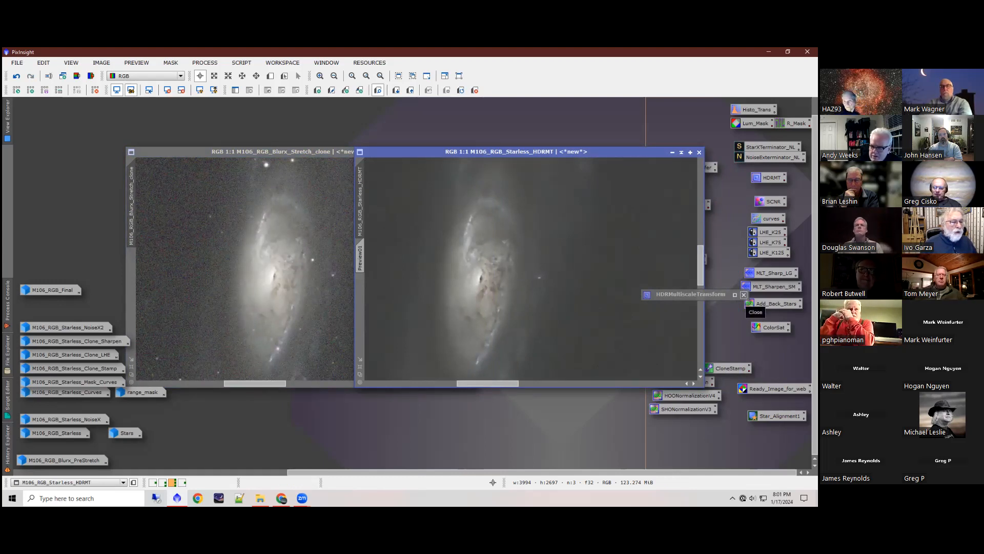
{"action": "left_click", "coordinate": [744, 295]}
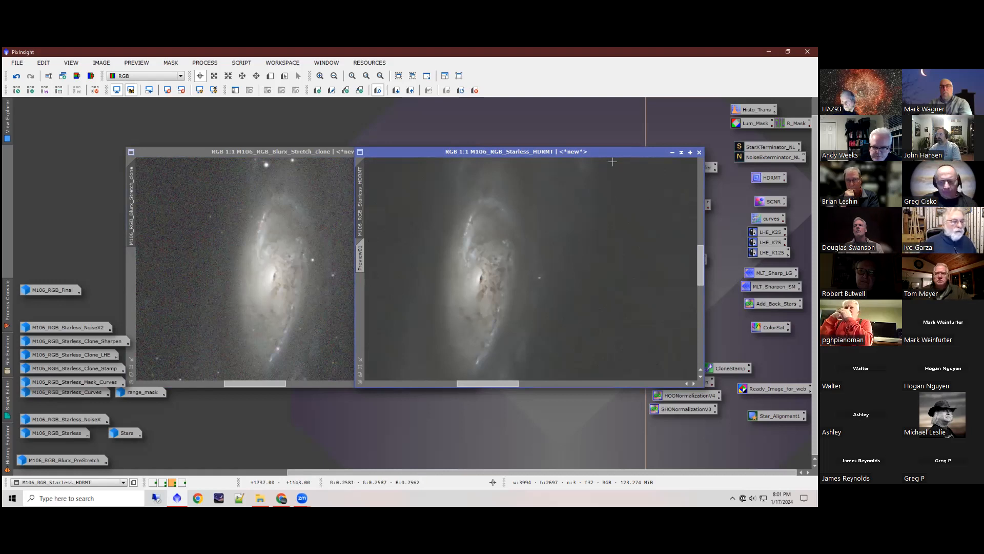
Step: Iconize M106_RGB_Starless_HDRMT, then restore M106_RGB_Starless_NoiseX and place it beside M106_RGB_Blurx_Stretch_clone
{"action": "left_click", "coordinate": [672, 152]}
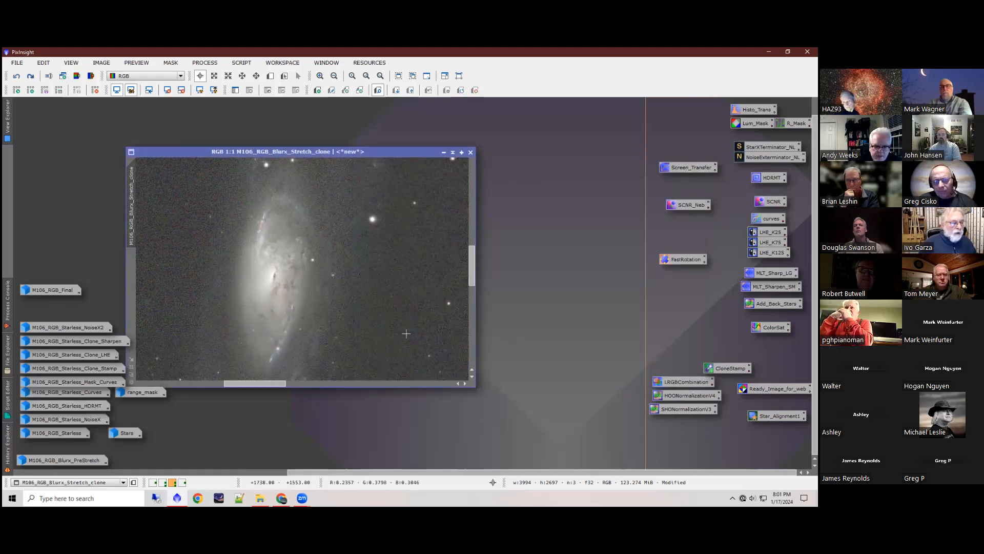
{"action": "double_click", "coordinate": [75, 410]}
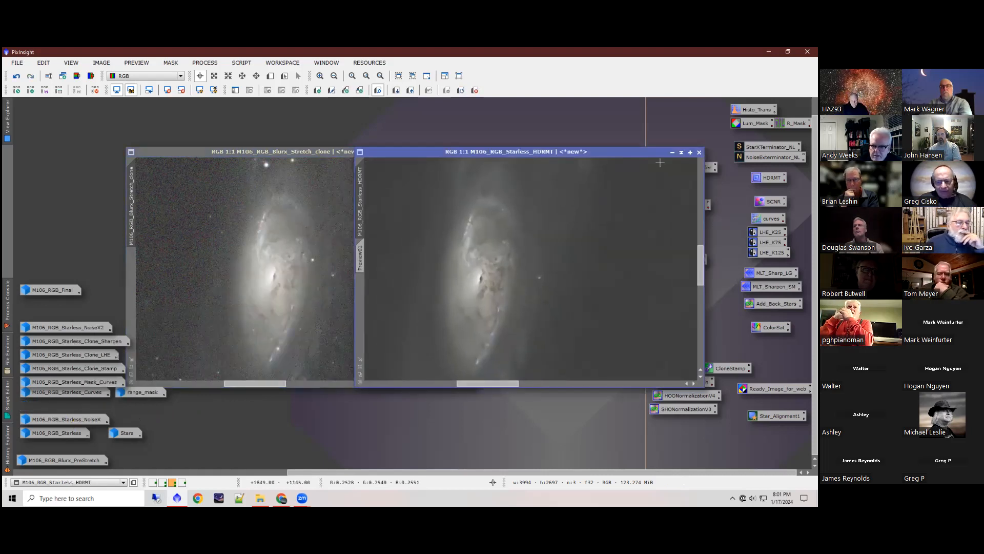
{"action": "left_click", "coordinate": [672, 152]}
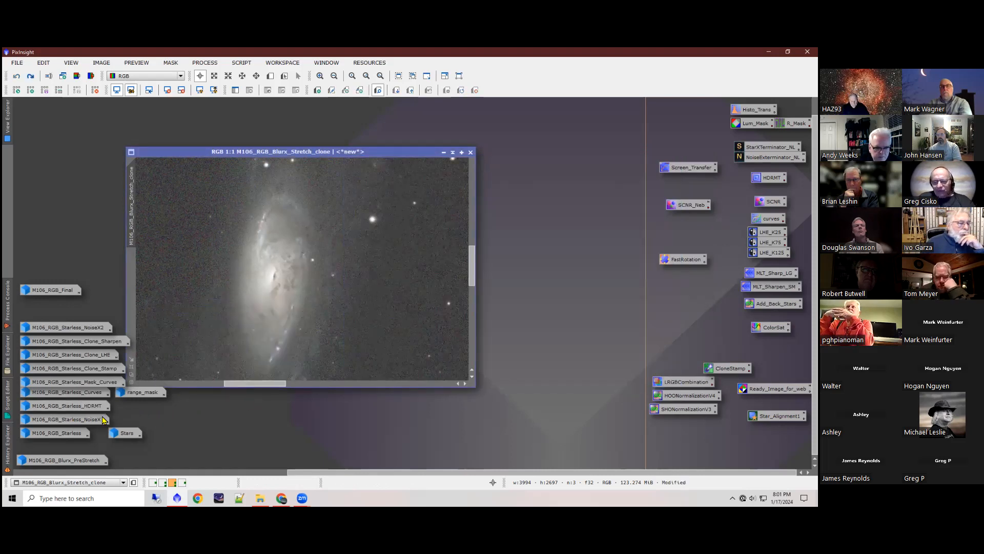
{"action": "double_click", "coordinate": [75, 420]}
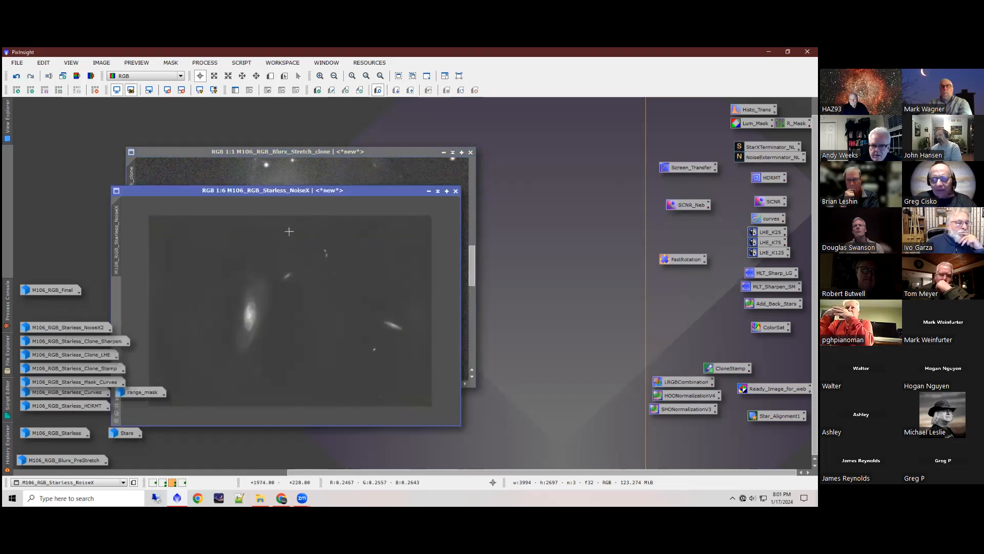
{"action": "mouse_move", "coordinate": [268, 192]}
{"action": "left_mouse_down"}
{"action": "mouse_move", "coordinate": [451, 143]}
{"action": "mouse_move", "coordinate": [613, 158]}
{"action": "mouse_move", "coordinate": [535, 158]}
{"action": "left_mouse_up"}
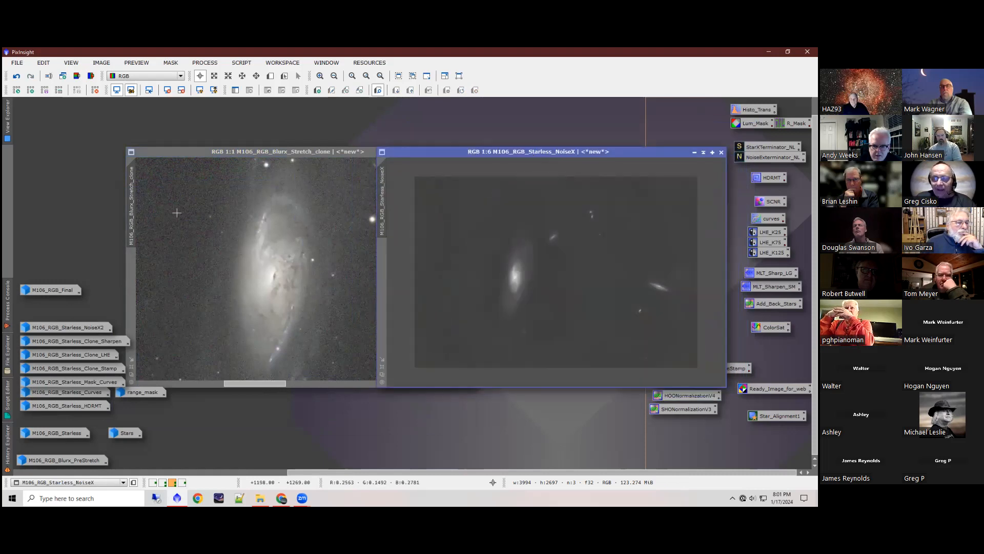
Step: Line up the M106_RGB_Starless_NoiseX window with M106_RGB_Blurx_Stretch_clone and show its galaxy at 1:1
{"action": "left_click", "coordinate": [137, 205]}
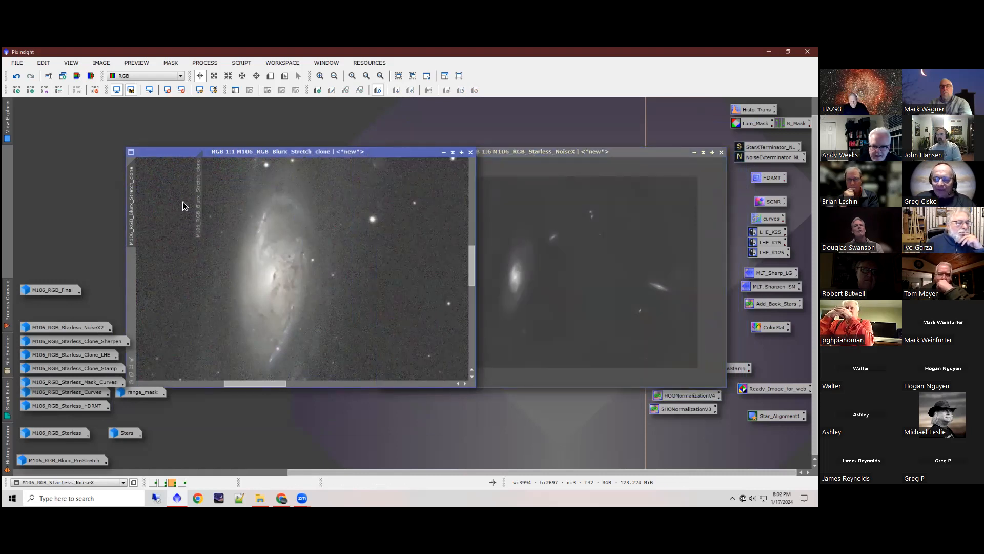
{"action": "left_click_drag", "start_coordinate": [540, 151], "coordinate": [567, 123]}
{"action": "left_click", "coordinate": [137, 204]}
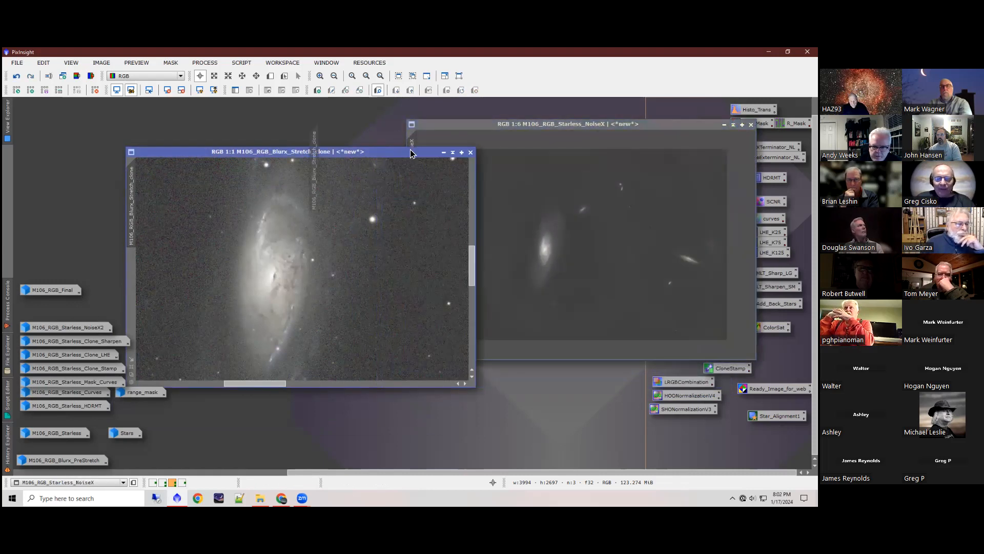
{"action": "left_click_drag", "start_coordinate": [410, 137], "coordinate": [410, 138]}
{"action": "mouse_move", "coordinate": [504, 126]}
{"action": "left_mouse_down"}
{"action": "mouse_move", "coordinate": [478, 153]}
{"action": "mouse_move", "coordinate": [458, 157]}
{"action": "left_mouse_up"}
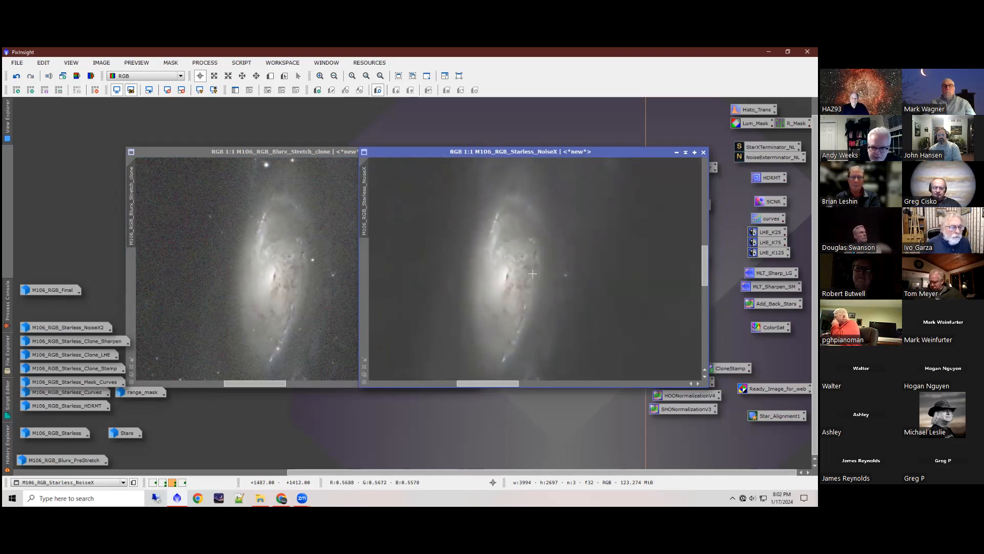
Step: Inspect the Stars image and the noise in M106_RGB_Starless at up to 1:1, iconizing each after viewing
{"action": "double_click", "coordinate": [127, 434]}
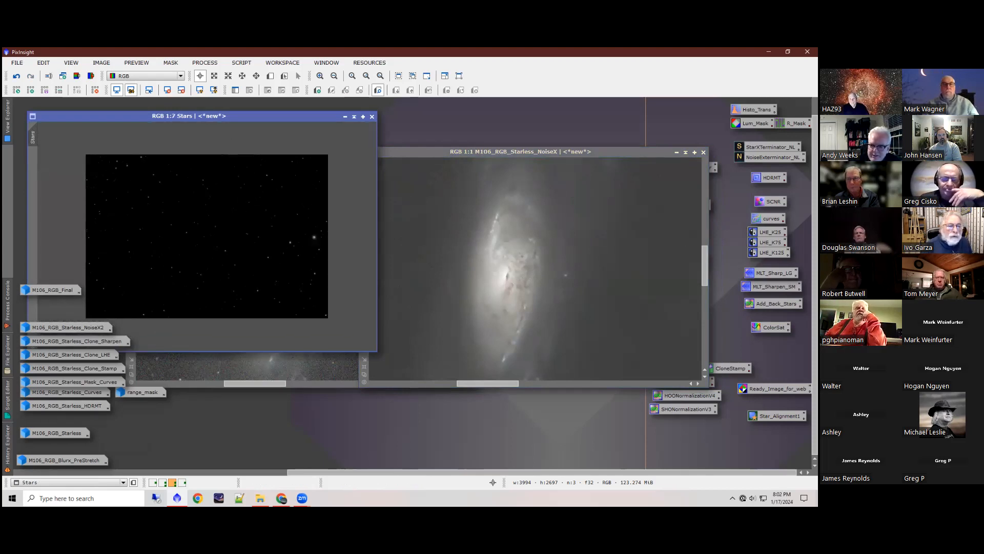
{"action": "left_click", "coordinate": [345, 117]}
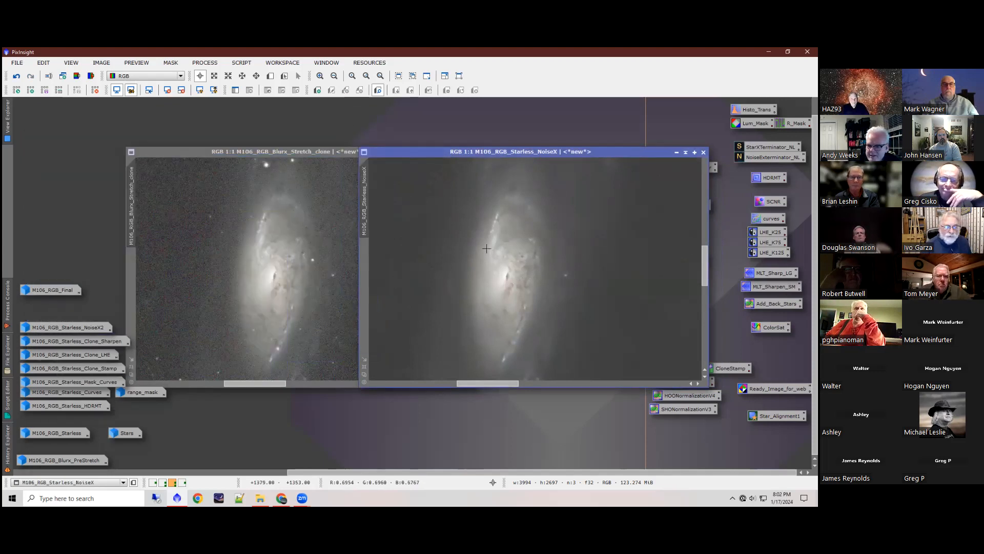
{"action": "mouse_move", "coordinate": [74, 410]}
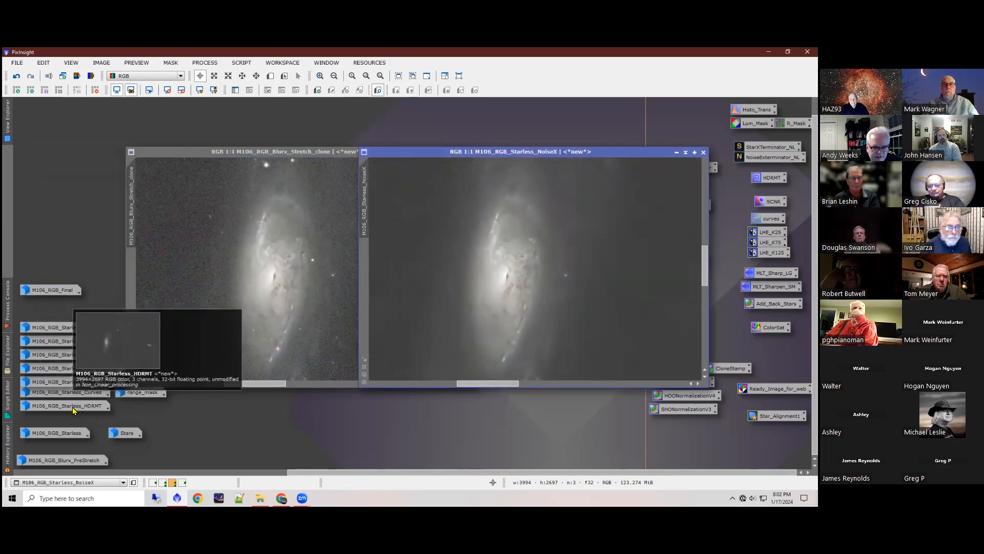
{"action": "double_click", "coordinate": [61, 433]}
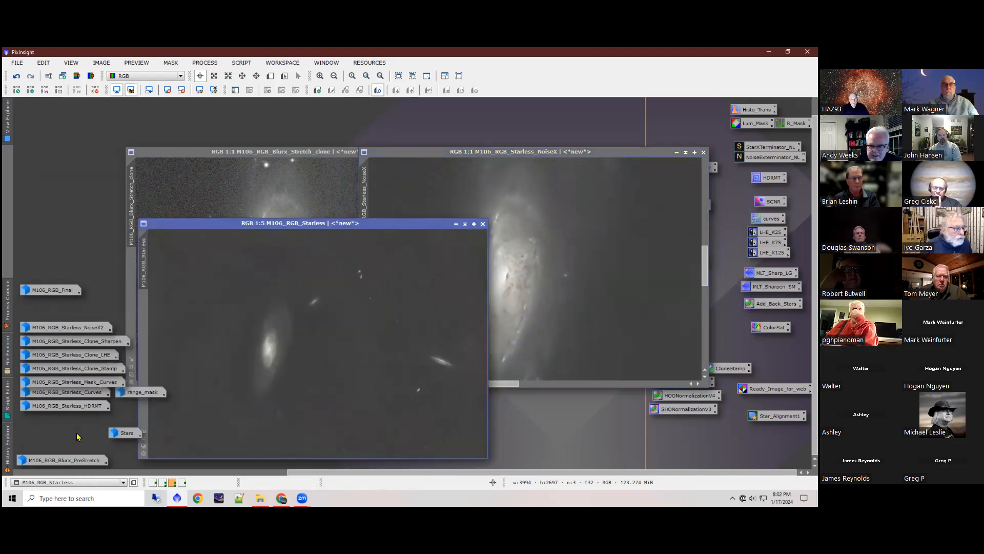
{"action": "scroll", "coordinate": [275, 356], "scroll_direction": "up", "scroll_amount": 3}
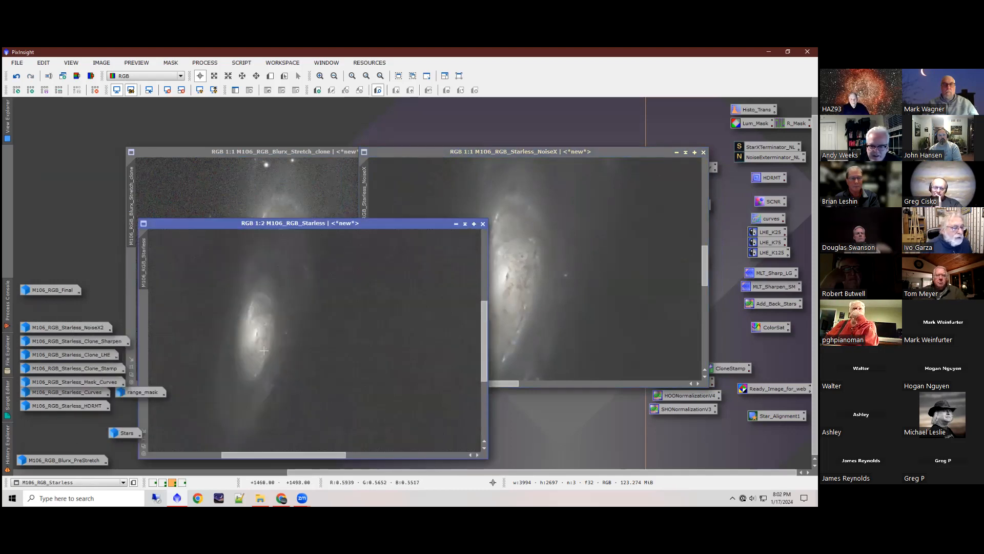
{"action": "scroll", "coordinate": [264, 350], "scroll_direction": "down", "scroll_amount": 2}
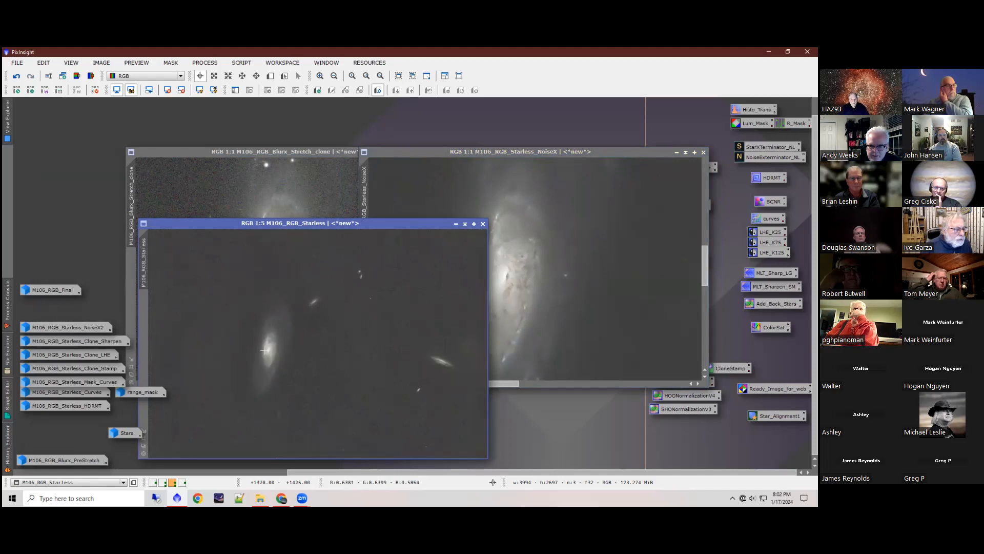
{"action": "scroll", "coordinate": [365, 280], "scroll_direction": "up", "scroll_amount": 3}
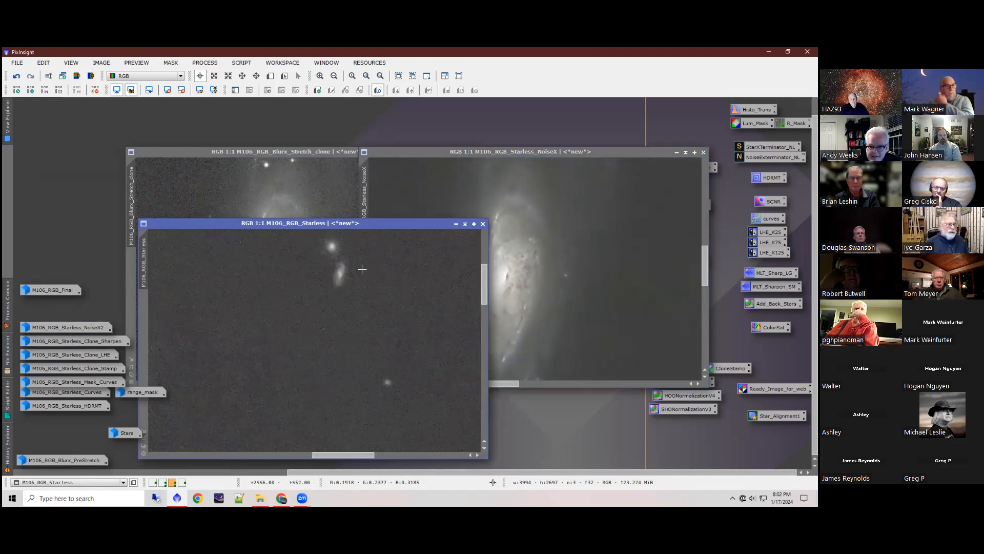
{"action": "left_click_drag", "start_coordinate": [479, 301], "coordinate": [461, 376]}
{"action": "left_click_drag", "start_coordinate": [368, 455], "coordinate": [245, 466]}
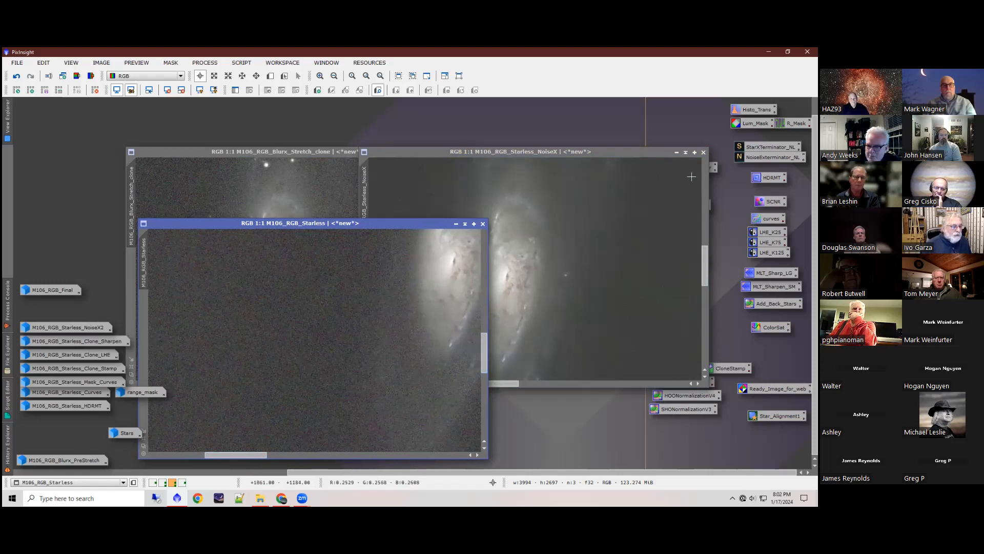
{"action": "mouse_move", "coordinate": [770, 147]}
{"action": "left_mouse_down"}
{"action": "mouse_move", "coordinate": [632, 187]}
{"action": "mouse_move", "coordinate": [621, 204]}
{"action": "mouse_move", "coordinate": [770, 146]}
{"action": "left_mouse_up"}
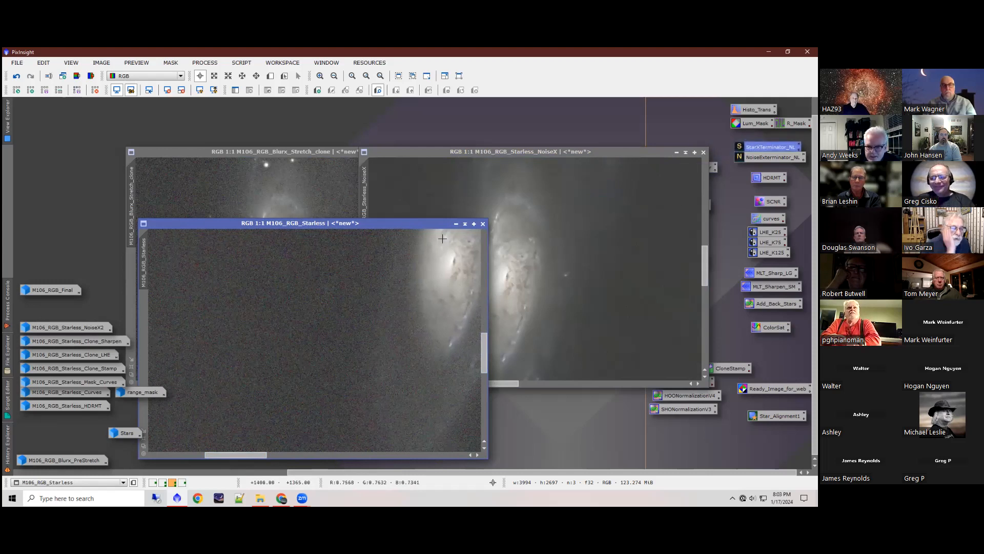
{"action": "left_click", "coordinate": [456, 224]}
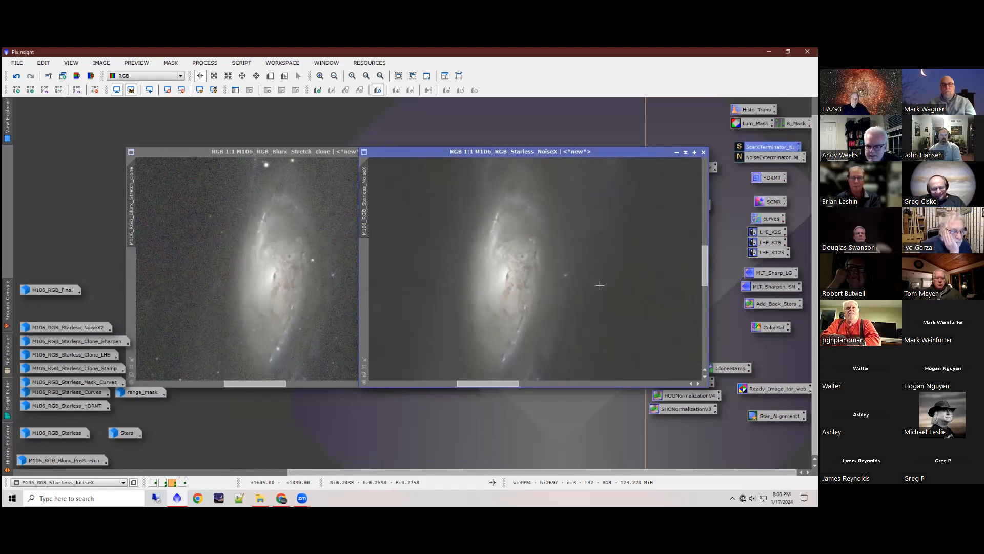
Step: Compare noise and galaxy detail in M106_RGB_Starless_NoiseX and M106_RGB_Blurx_Stretch_clone, and iconize M106_RGB_Starless_NoiseX
{"action": "scroll", "coordinate": [603, 291], "scroll_direction": "up", "scroll_amount": 1}
{"action": "scroll", "coordinate": [601, 290], "scroll_direction": "down", "scroll_amount": 1}
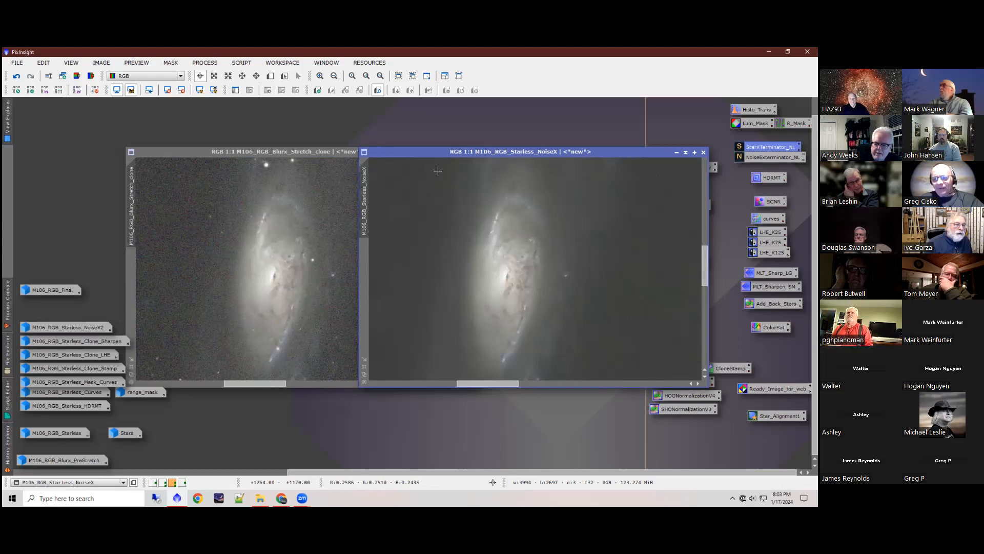
{"action": "left_click_drag", "start_coordinate": [431, 157], "coordinate": [438, 157]}
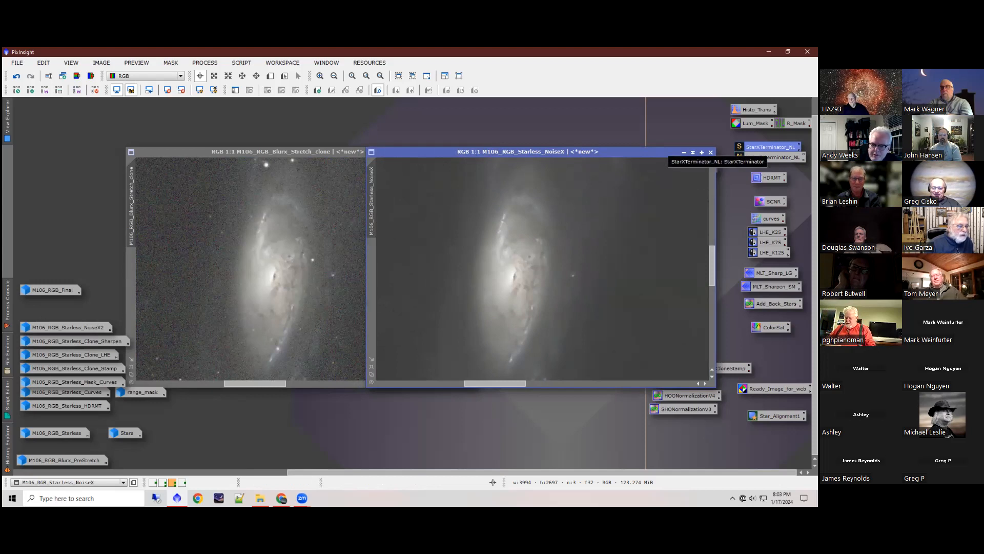
{"action": "left_click", "coordinate": [303, 156]}
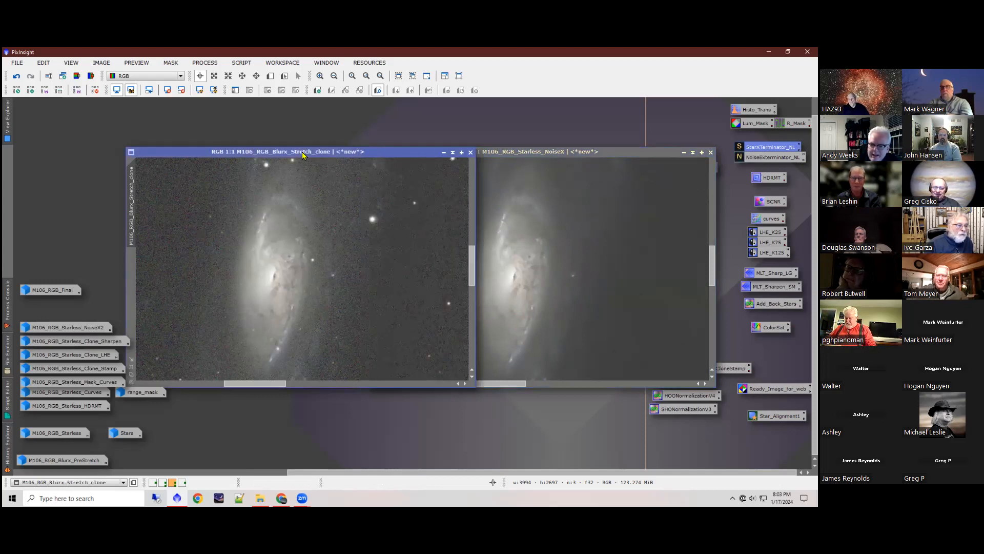
{"action": "left_click", "coordinate": [523, 160]}
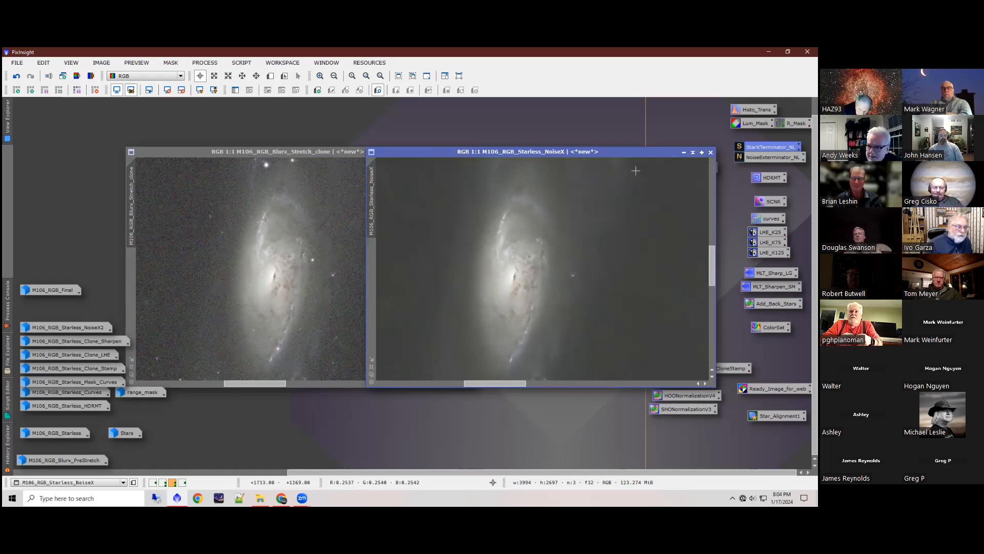
{"action": "left_click", "coordinate": [684, 152]}
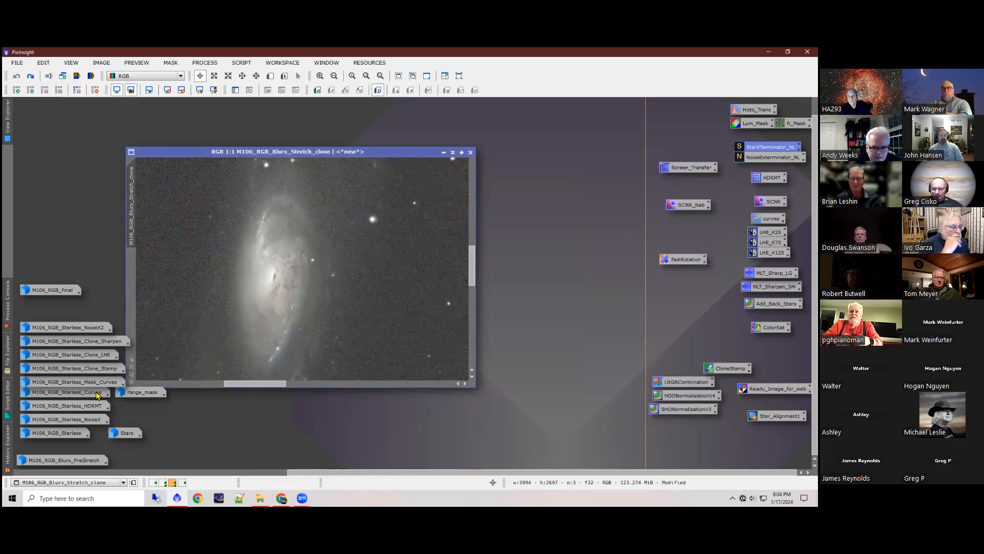
Step: Show all of M106_RGB_Blurx_Stretch_clone at 1:6, open the saved curves process and reset CurvesTransformation to its defaults
{"action": "mouse_move", "coordinate": [91, 396]}
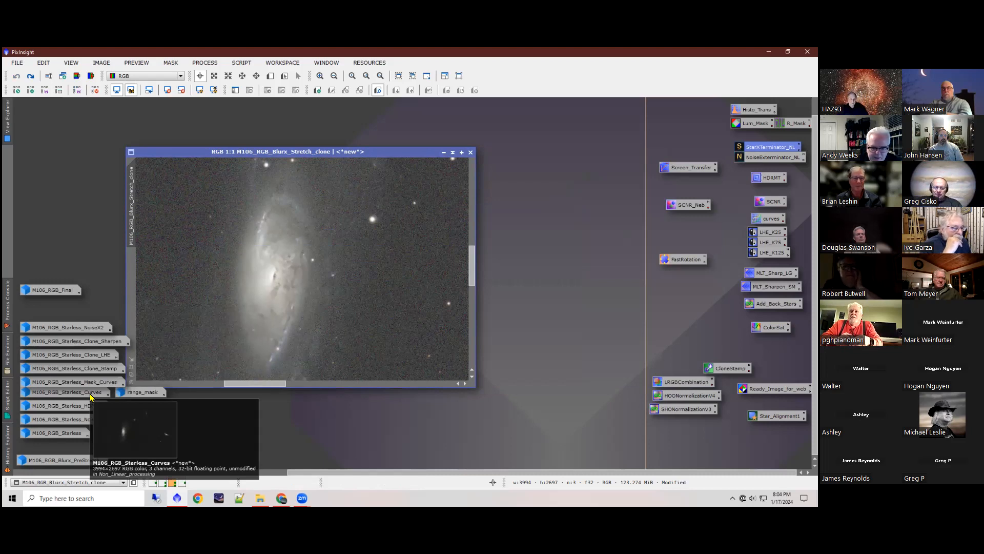
{"action": "scroll", "coordinate": [357, 278], "scroll_direction": "down", "scroll_amount": 5}
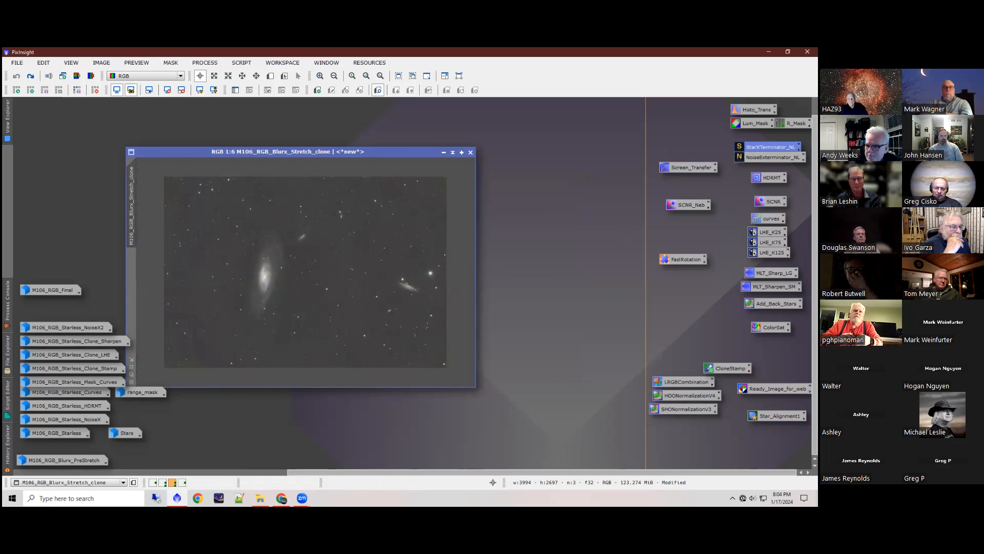
{"action": "double_click", "coordinate": [770, 219]}
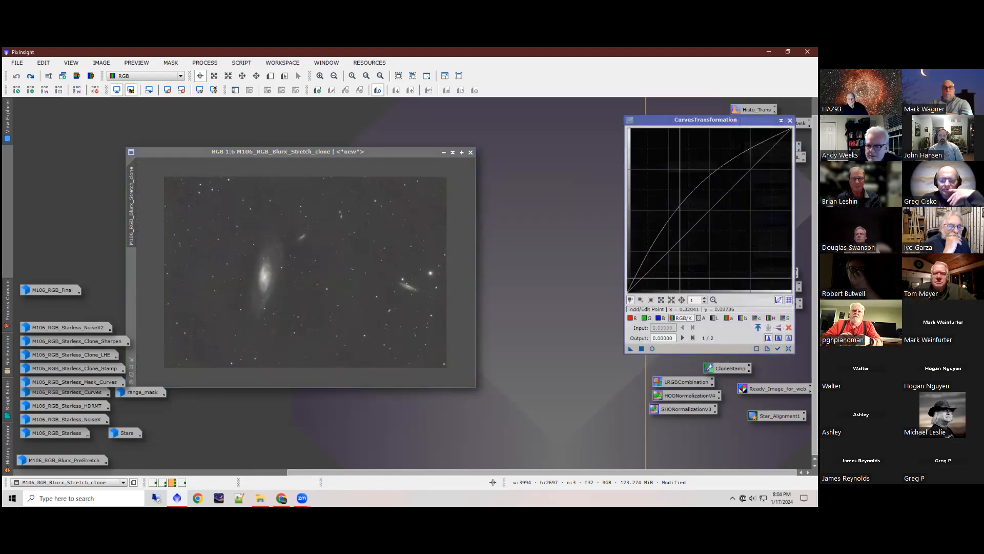
{"action": "left_click", "coordinate": [788, 348]}
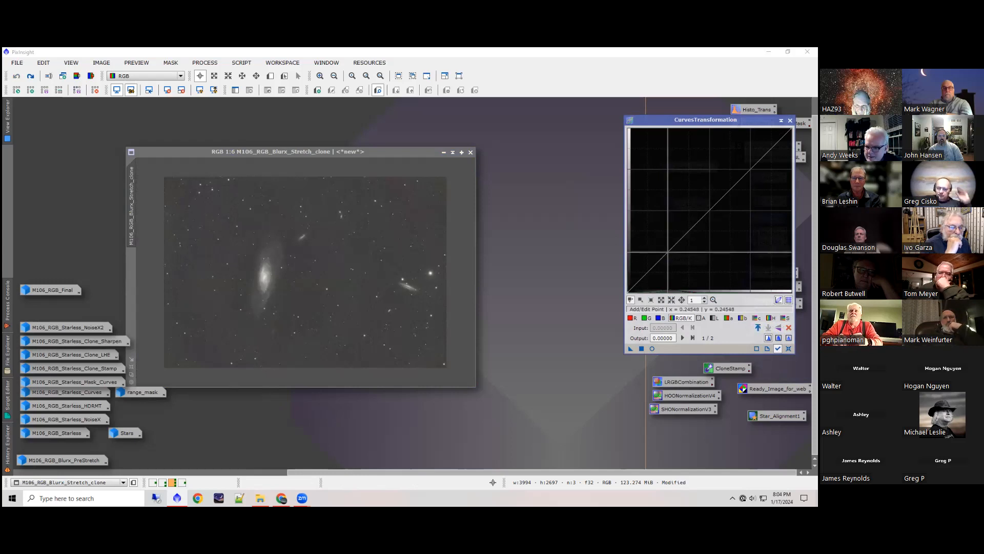
Step: With a real-time preview, shape an RGB/K S-curve with points at input 0.27907, output 0.14470 and input 0.72093, output 0.77778
{"action": "left_click", "coordinate": [669, 251]}
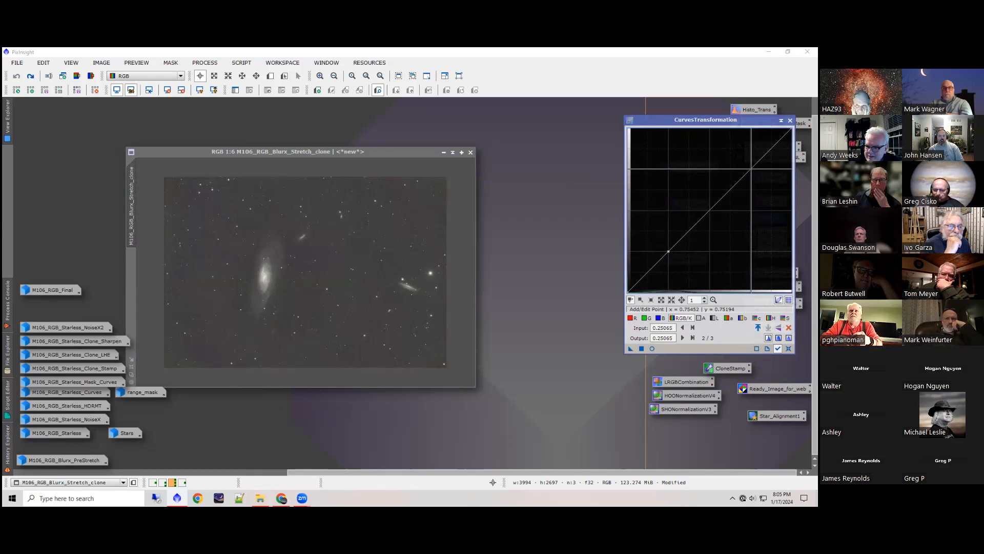
{"action": "left_click", "coordinate": [751, 168]}
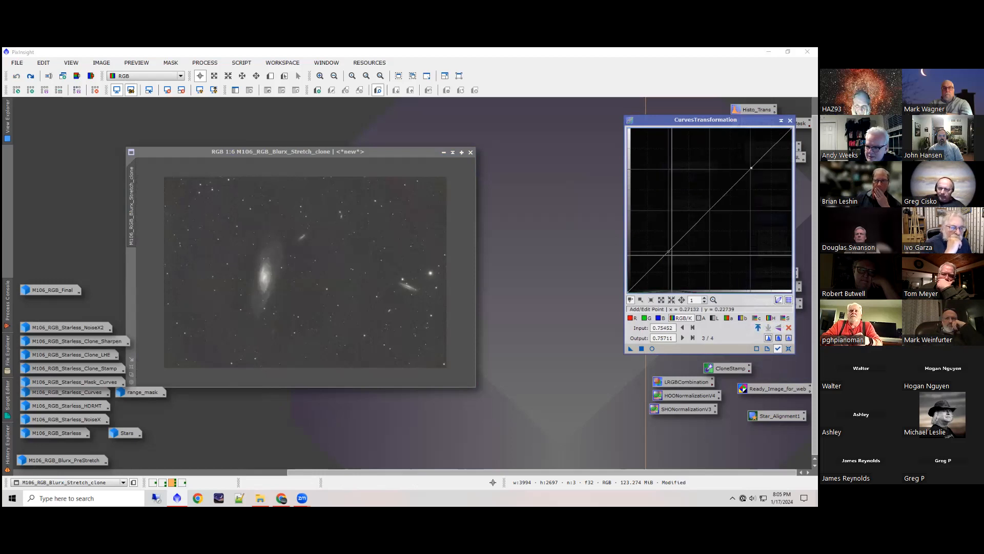
{"action": "left_click", "coordinate": [653, 348]}
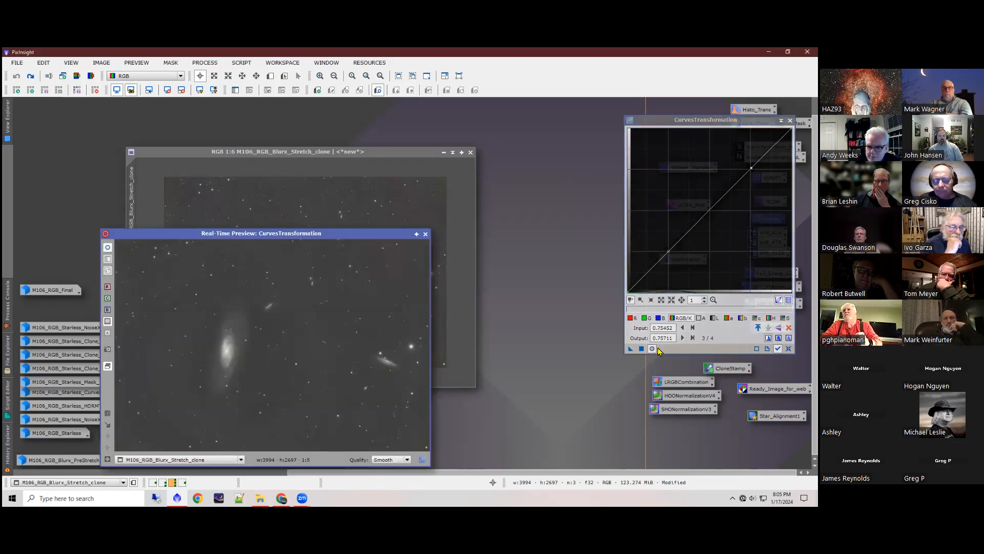
{"action": "left_click_drag", "start_coordinate": [668, 252], "coordinate": [673, 269]}
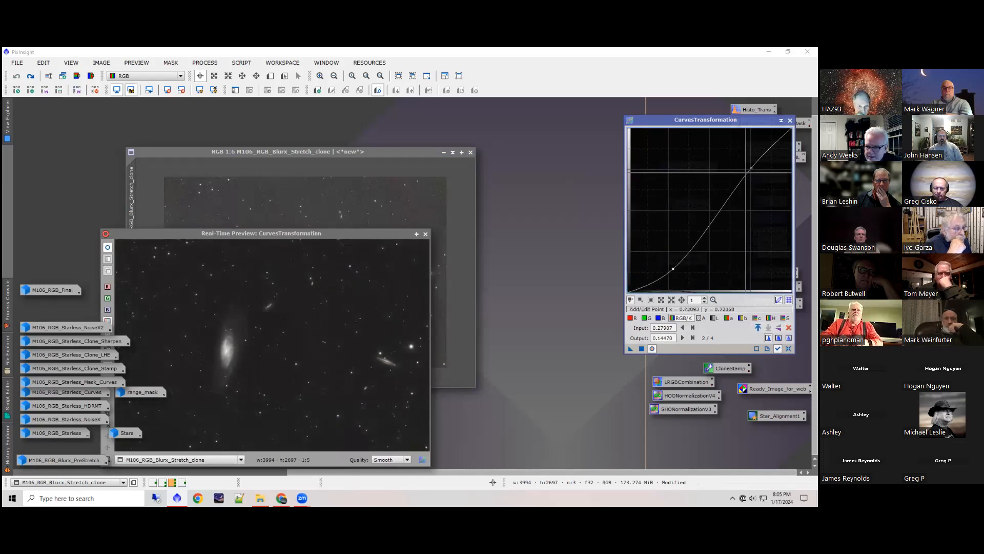
{"action": "left_click", "coordinate": [752, 168]}
{"action": "left_click_drag", "start_coordinate": [752, 168], "coordinate": [746, 165]}
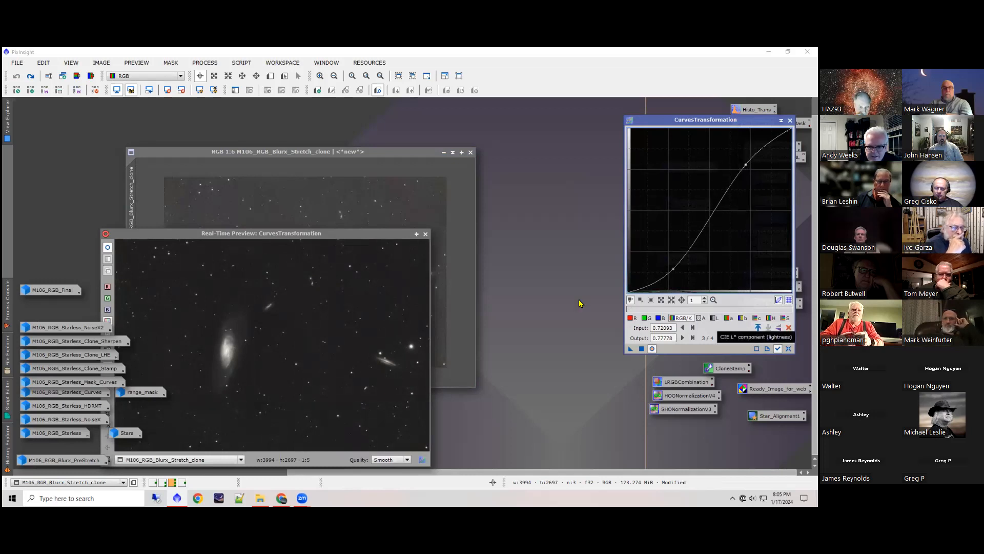
Step: Move the real-time preview beside the clone for comparison, restore M106_RGB_Starless_Curves and close the preview
{"action": "left_click_drag", "start_coordinate": [345, 238], "coordinate": [545, 165]}
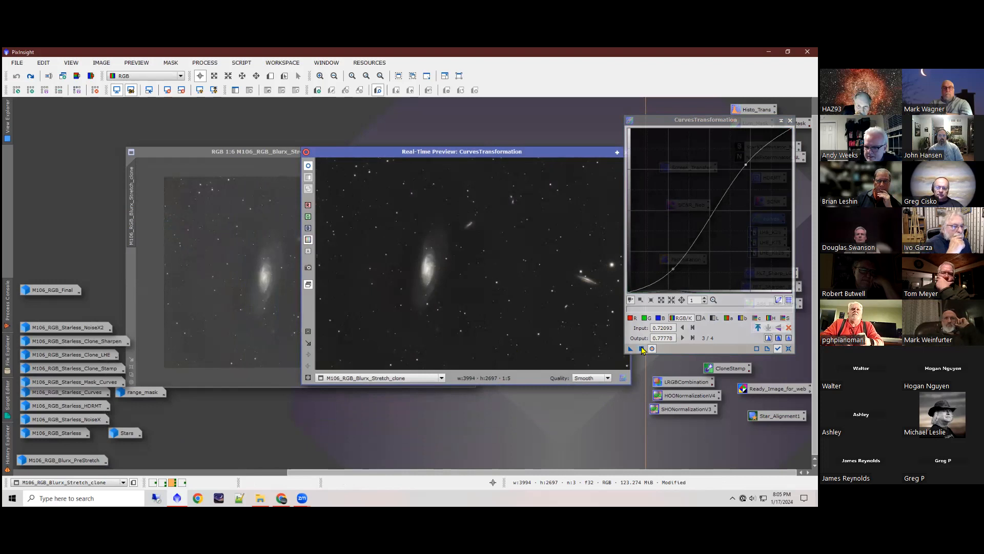
{"action": "double_click", "coordinate": [84, 396]}
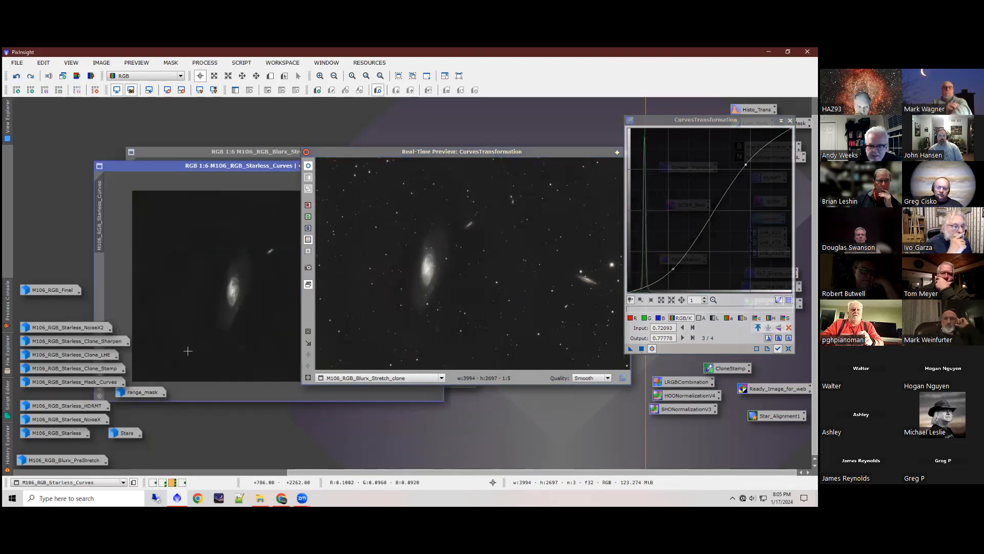
{"action": "left_click_drag", "start_coordinate": [570, 157], "coordinate": [525, 165]}
{"action": "left_click", "coordinate": [572, 159]}
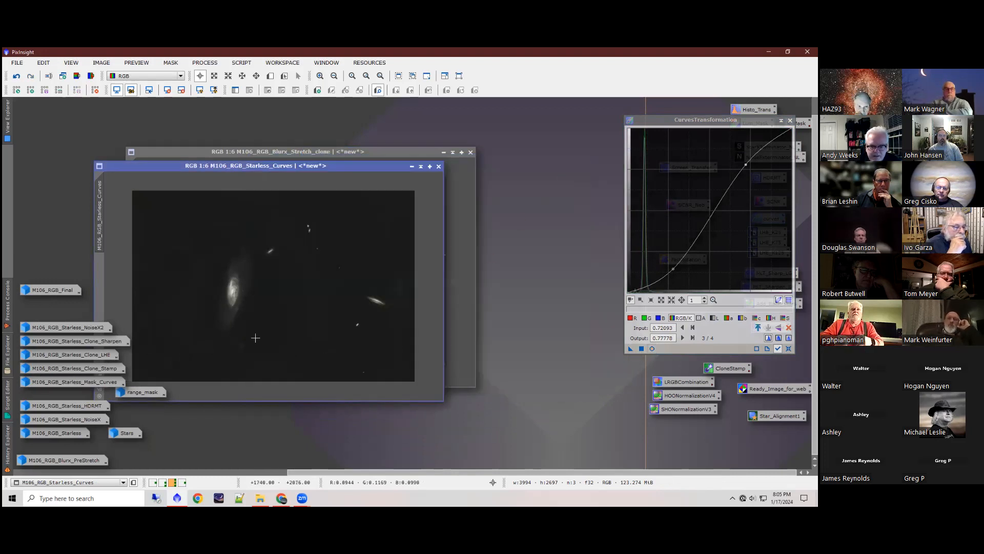
Step: Generate a range mask from M106_RGB_Starless_Curves with the R_Mask process and apply it to that image
{"action": "scroll", "coordinate": [205, 292], "scroll_direction": "up", "scroll_amount": 1}
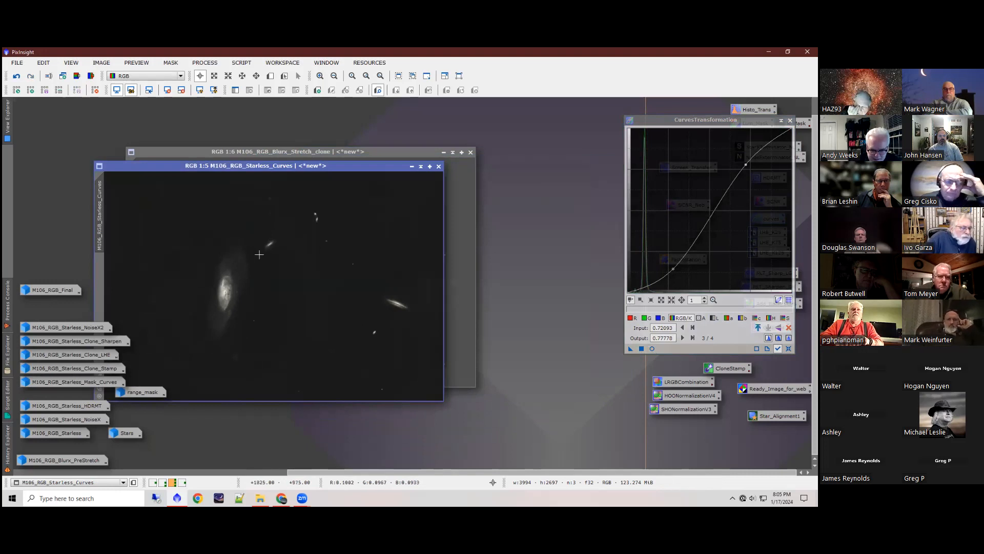
{"action": "scroll", "coordinate": [336, 339], "scroll_direction": "down", "scroll_amount": 2}
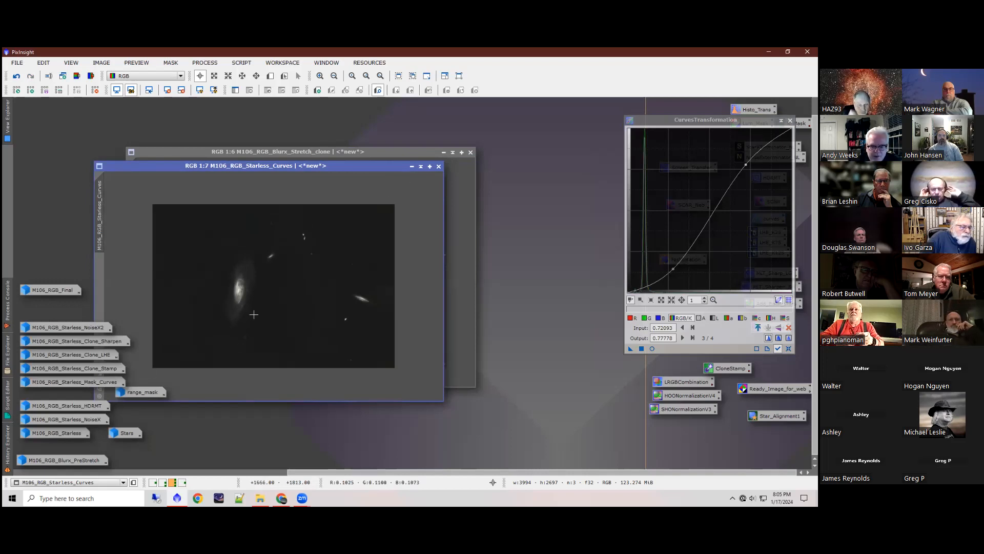
{"action": "mouse_move", "coordinate": [96, 385]}
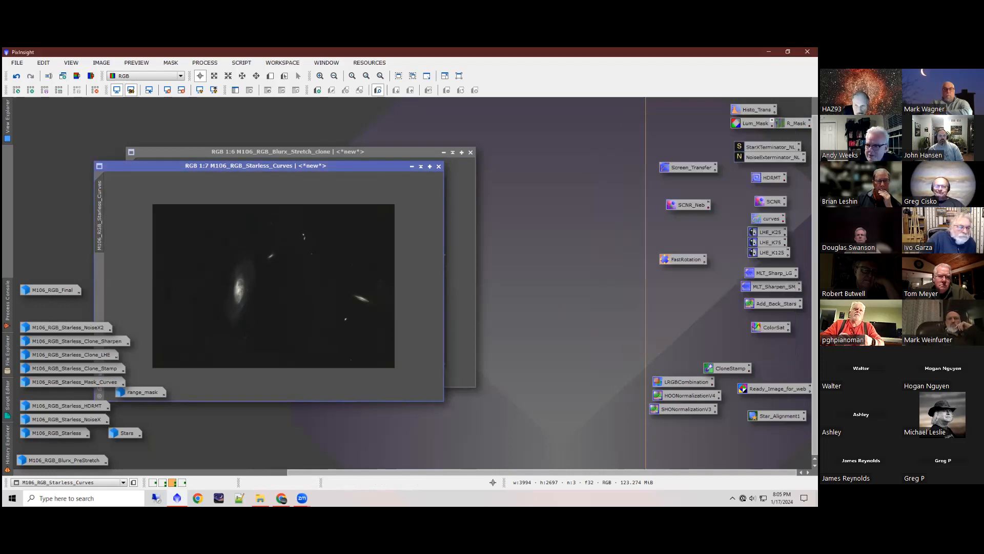
{"action": "left_click_drag", "start_coordinate": [794, 123], "coordinate": [366, 239]}
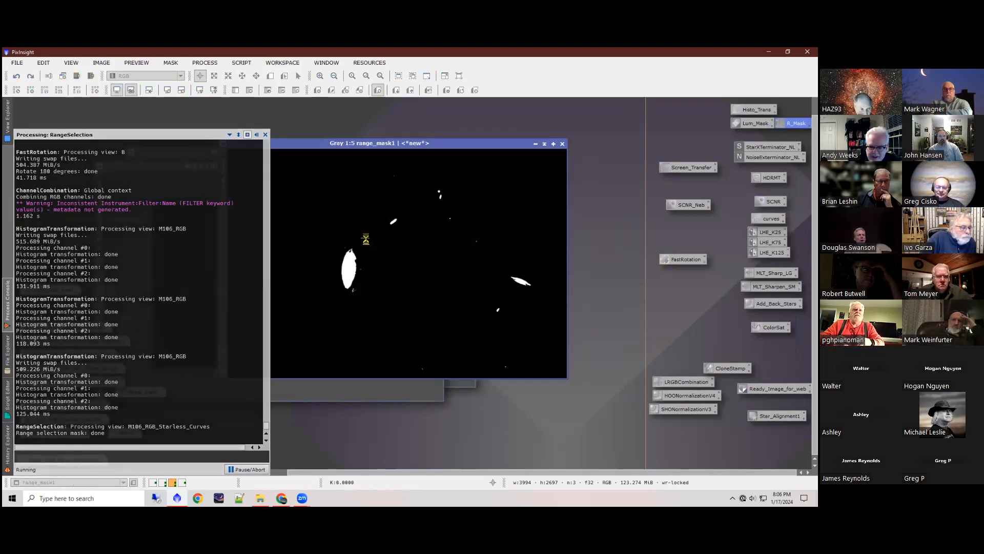
{"action": "left_click_drag", "start_coordinate": [385, 148], "coordinate": [516, 143]}
{"action": "left_click_drag", "start_coordinate": [356, 171], "coordinate": [103, 291]}
{"action": "left_click_drag", "start_coordinate": [101, 292], "coordinate": [101, 287]}
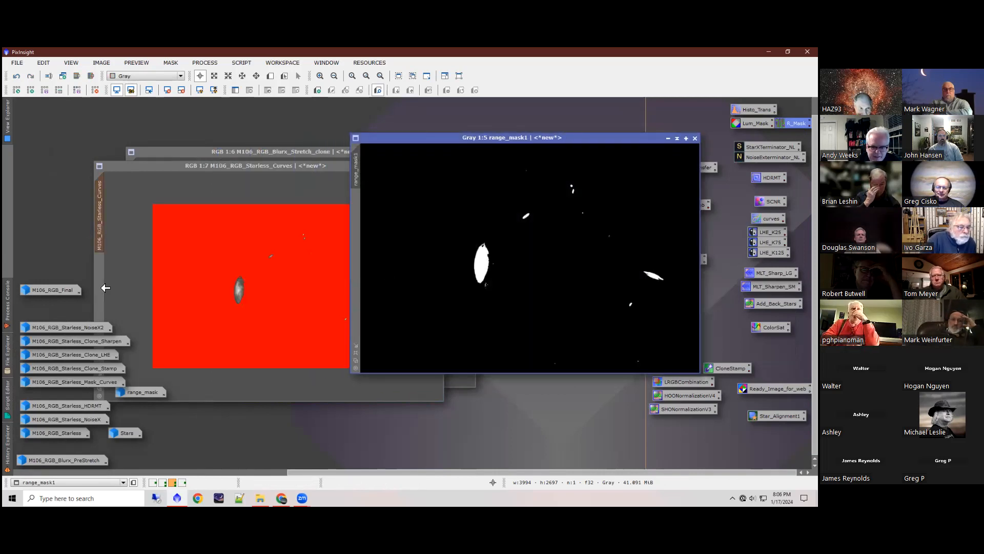
Step: Iconize range_mask1 and invert the mask on M106_RGB_Starless_Curves
{"action": "left_click", "coordinate": [668, 139]}
{"action": "left_click", "coordinate": [306, 269]}
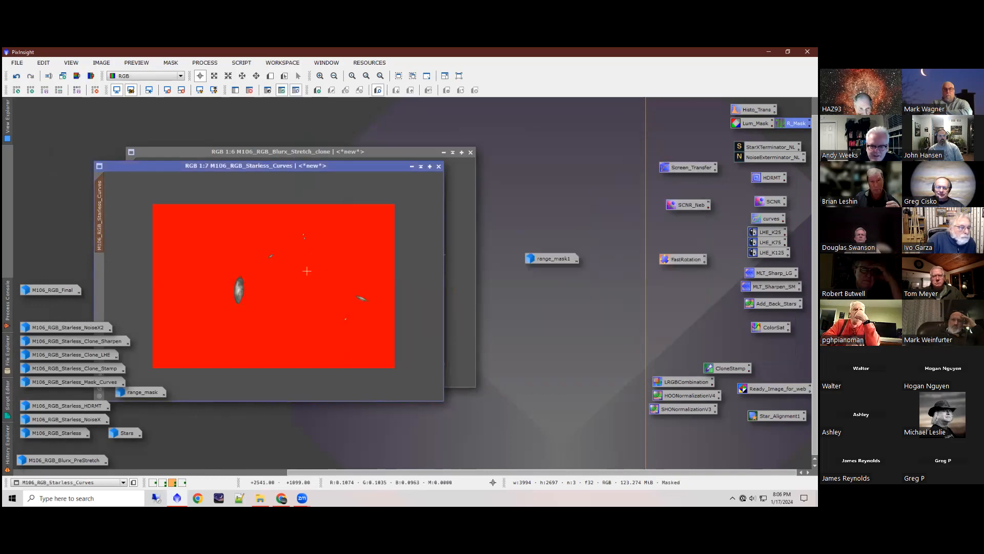
{"action": "left_click", "coordinate": [267, 95]}
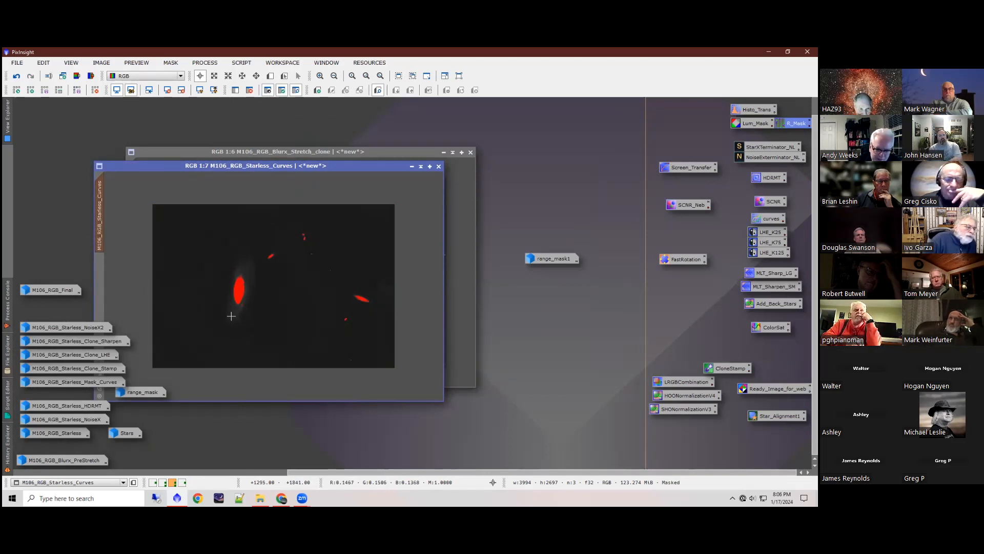
Step: Restore the saved range_mask image and delete range_mask1
{"action": "double_click", "coordinate": [133, 394]}
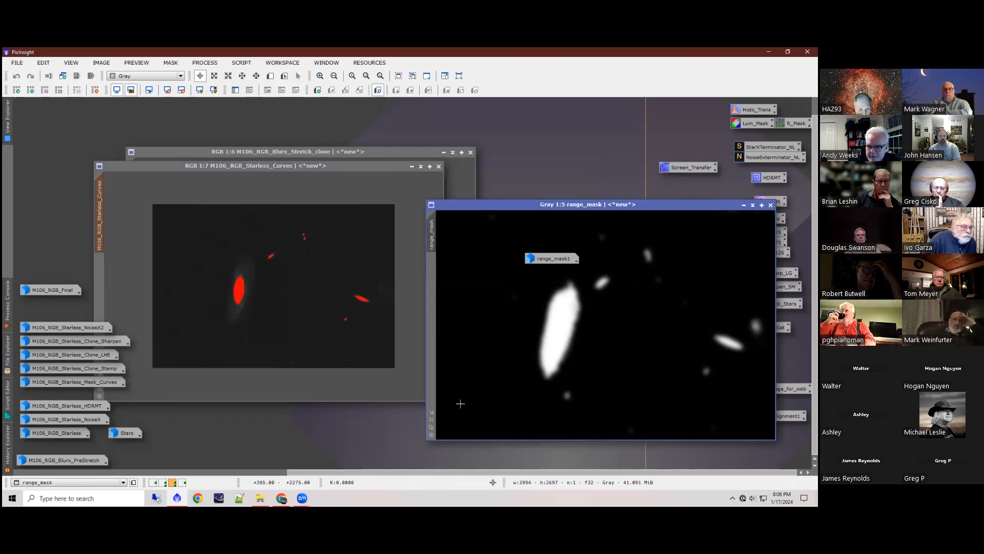
{"action": "right_click", "coordinate": [547, 260]}
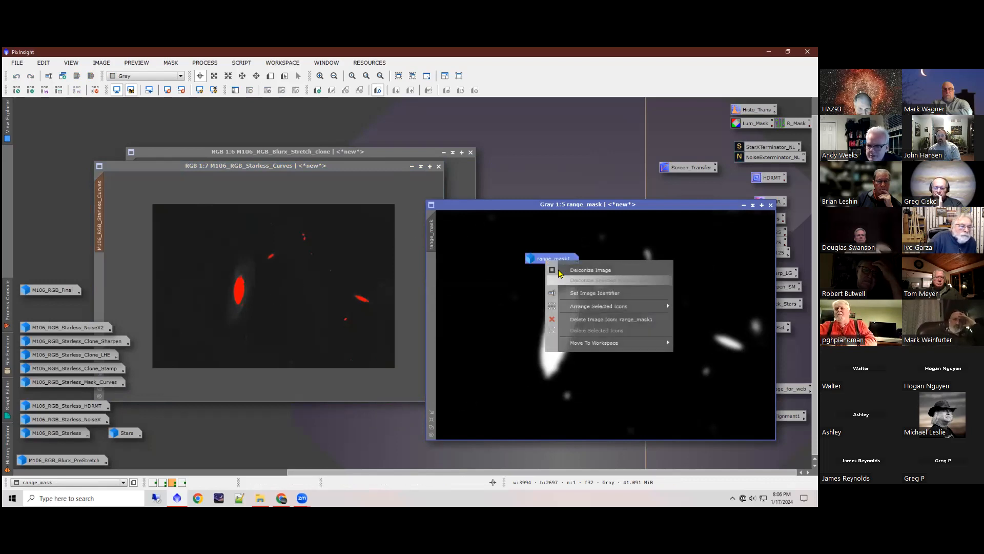
{"action": "left_click", "coordinate": [589, 319]}
{"action": "left_click", "coordinate": [388, 293]}
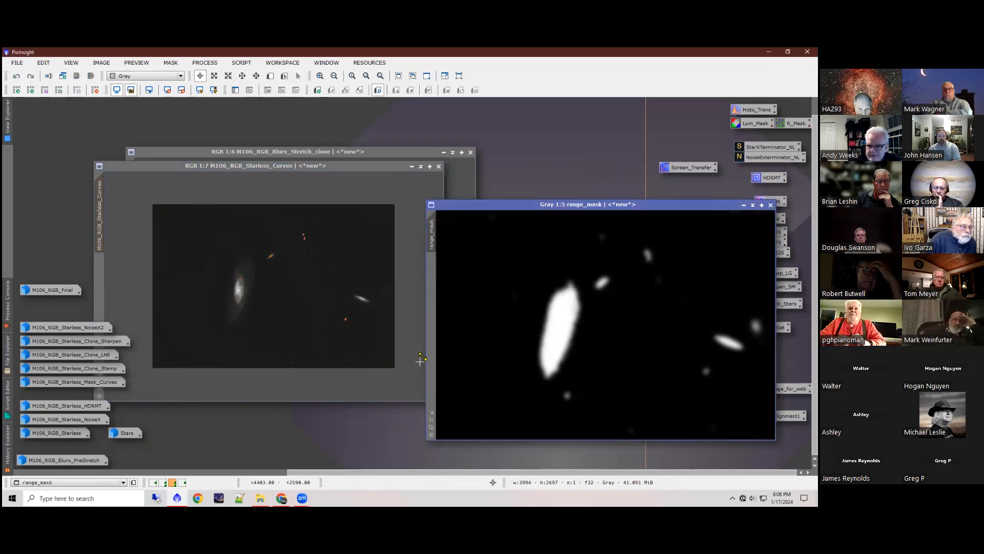
Step: Apply range_mask to M106_RGB_Starless_Curves and invert it so the galaxies are protected
{"action": "left_click_drag", "start_coordinate": [132, 287], "coordinate": [99, 287]}
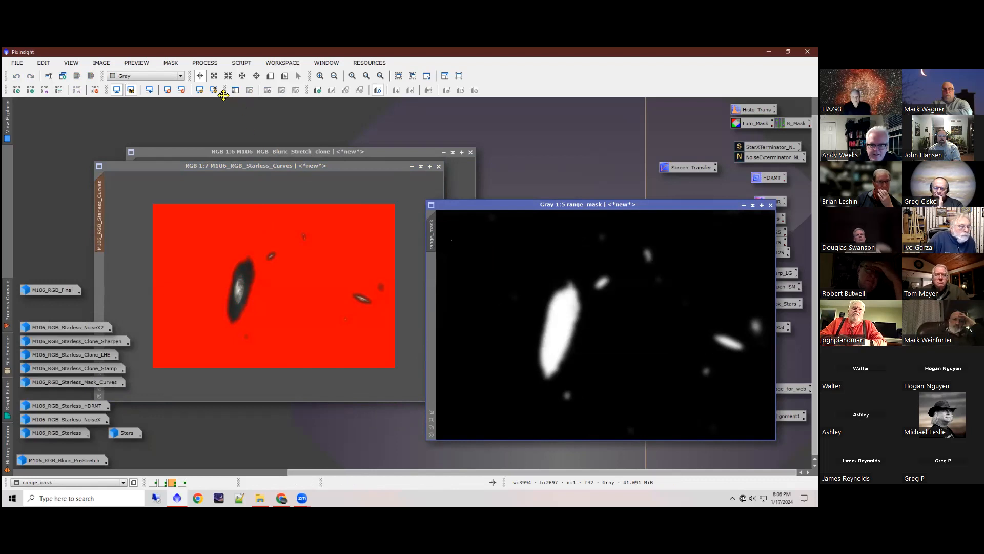
{"action": "left_click", "coordinate": [253, 170]}
{"action": "left_click", "coordinate": [267, 91]}
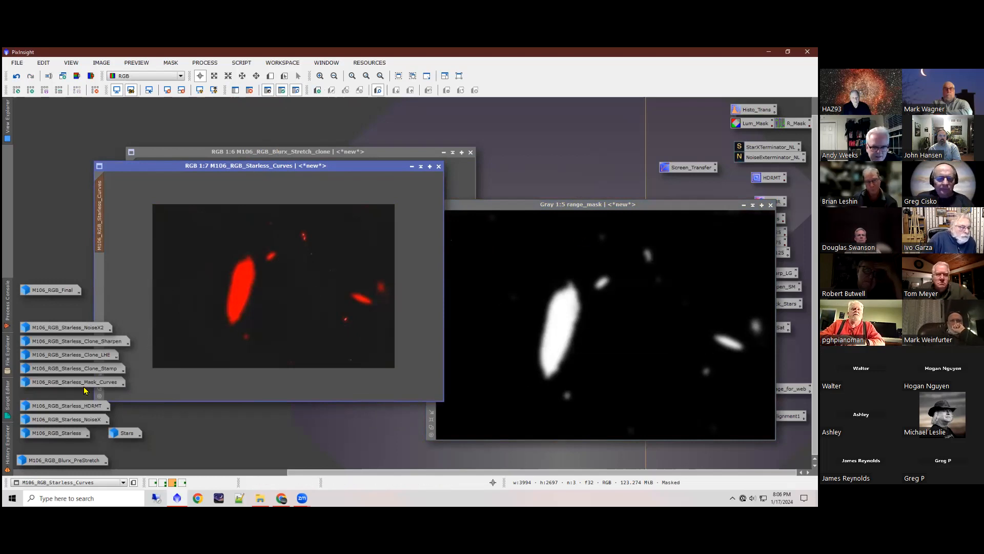
Step: Iconize range_mask, remove the mask from M106_RGB_Starless_Curves and iconize that image
{"action": "mouse_move", "coordinate": [74, 386]}
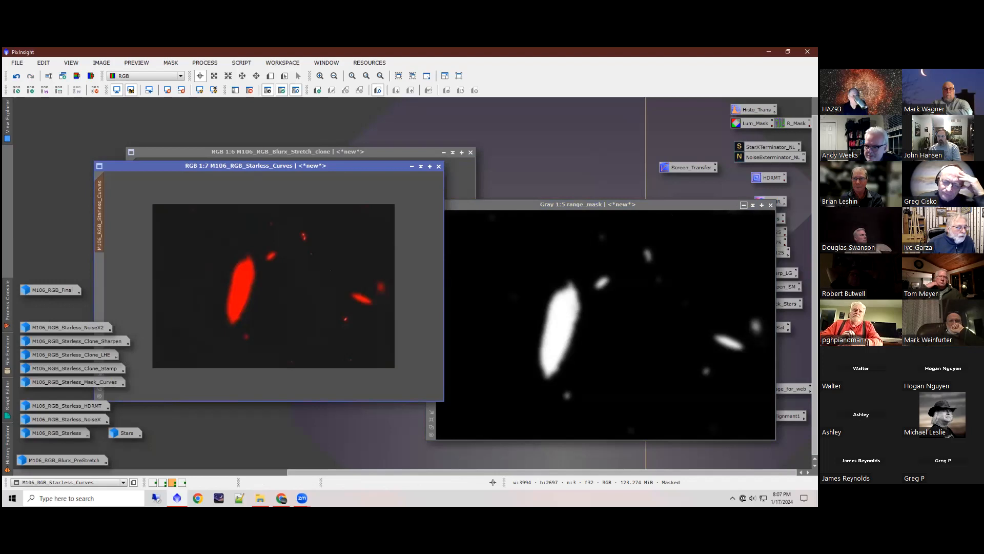
{"action": "left_click", "coordinate": [743, 205]}
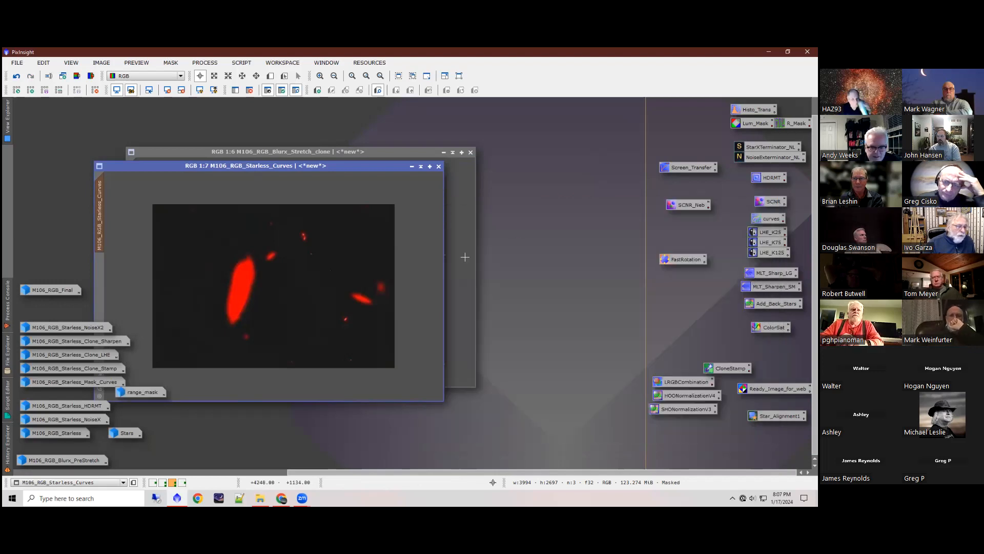
{"action": "left_click_drag", "start_coordinate": [241, 169], "coordinate": [292, 168]}
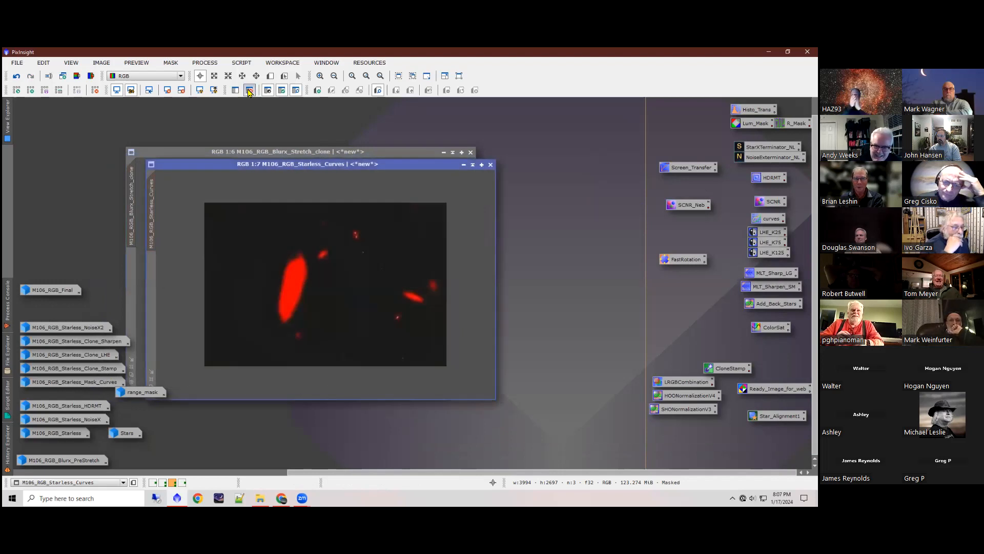
{"action": "left_click", "coordinate": [249, 91]}
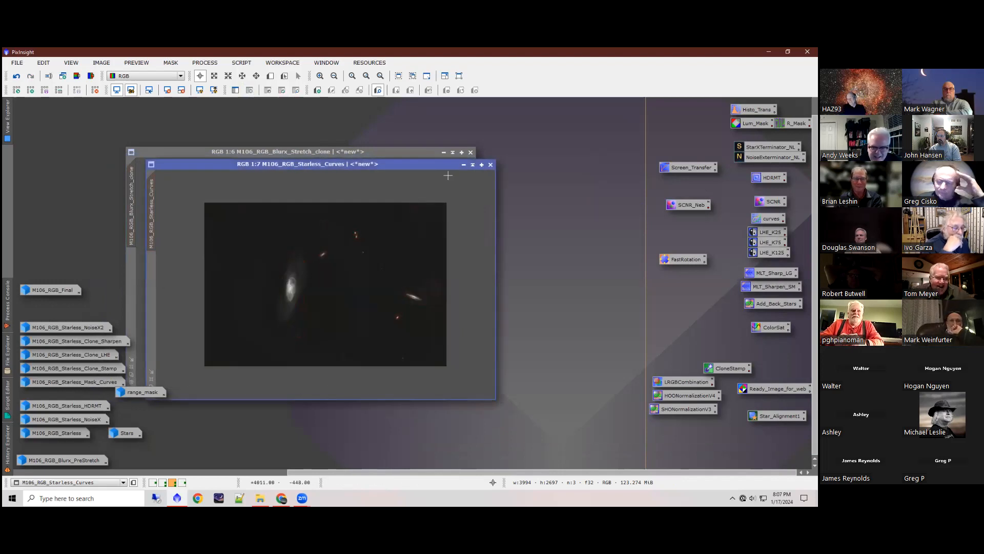
{"action": "left_click", "coordinate": [463, 164]}
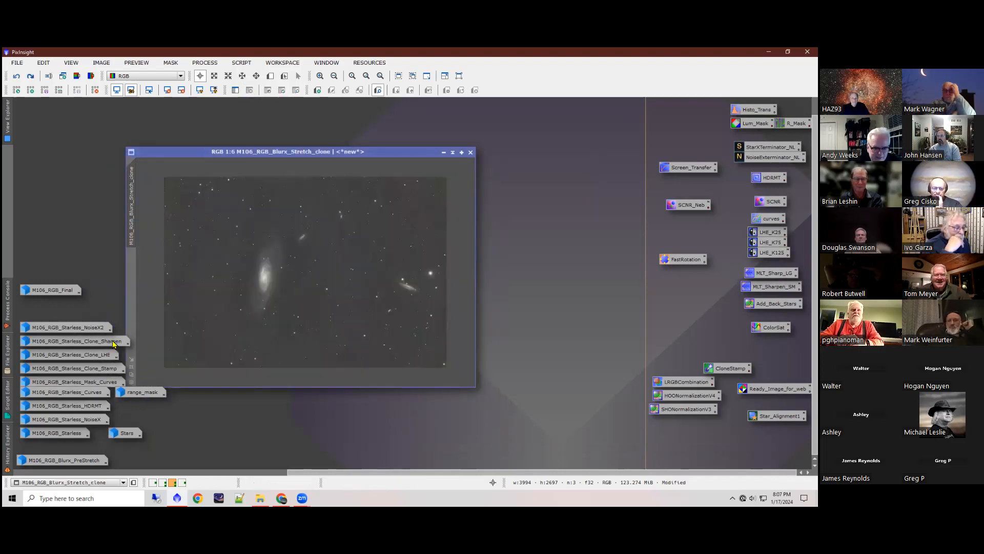
Step: Examine M106_RGB_Starless_Mask_Curves and M106_RGB_Starless_Clone_Stamp at full-frame zoom, and iconize both images
{"action": "double_click", "coordinate": [79, 382]}
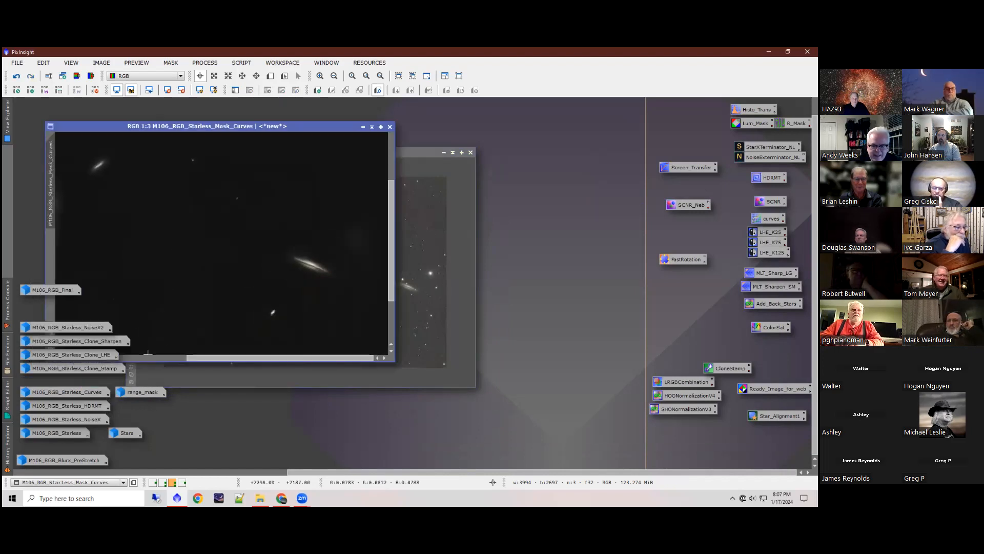
{"action": "scroll", "coordinate": [225, 261], "scroll_direction": "down", "scroll_amount": 2}
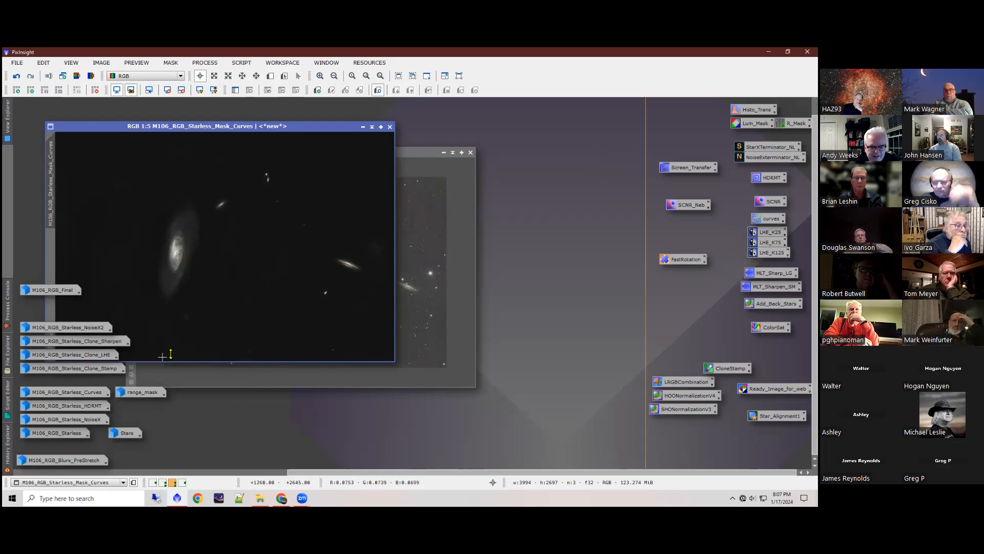
{"action": "mouse_move", "coordinate": [81, 370]}
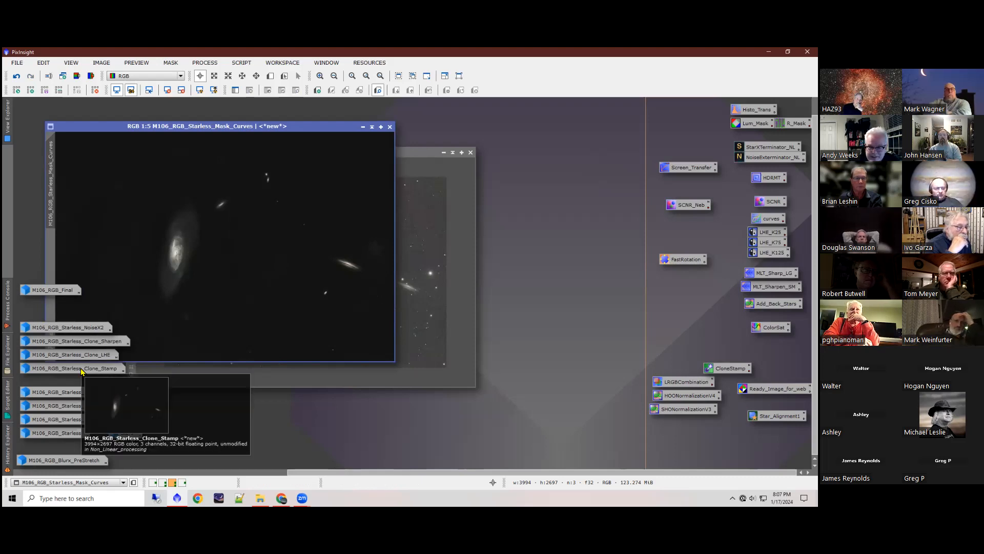
{"action": "double_click", "coordinate": [81, 370]}
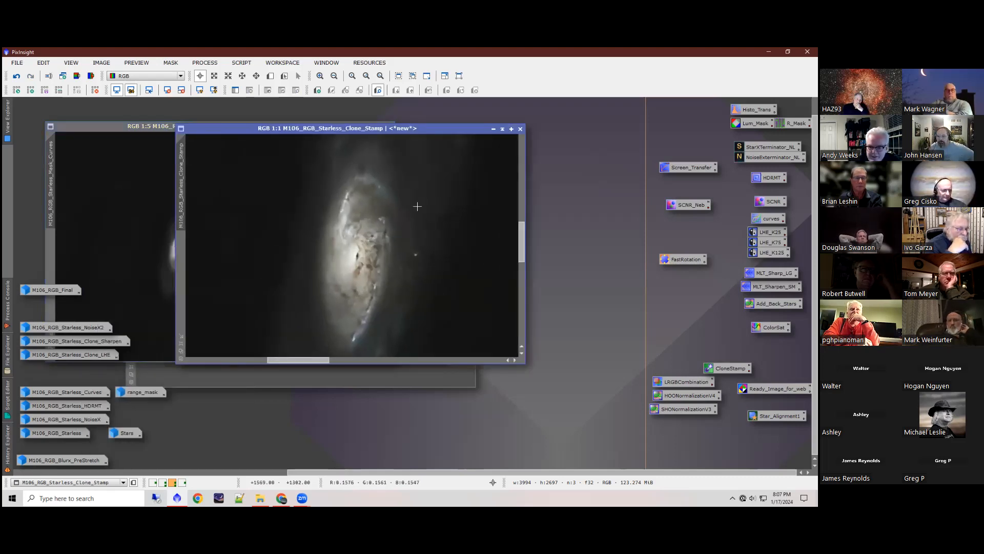
{"action": "scroll", "coordinate": [417, 206], "scroll_direction": "down", "scroll_amount": 4}
{"action": "scroll", "coordinate": [417, 204], "scroll_direction": "down", "scroll_amount": 1}
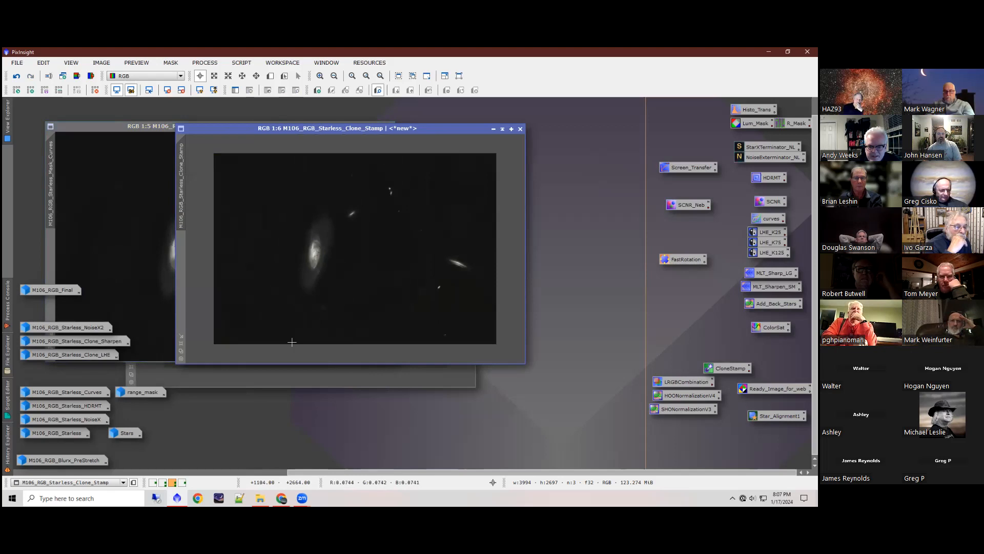
{"action": "left_click", "coordinate": [493, 129]}
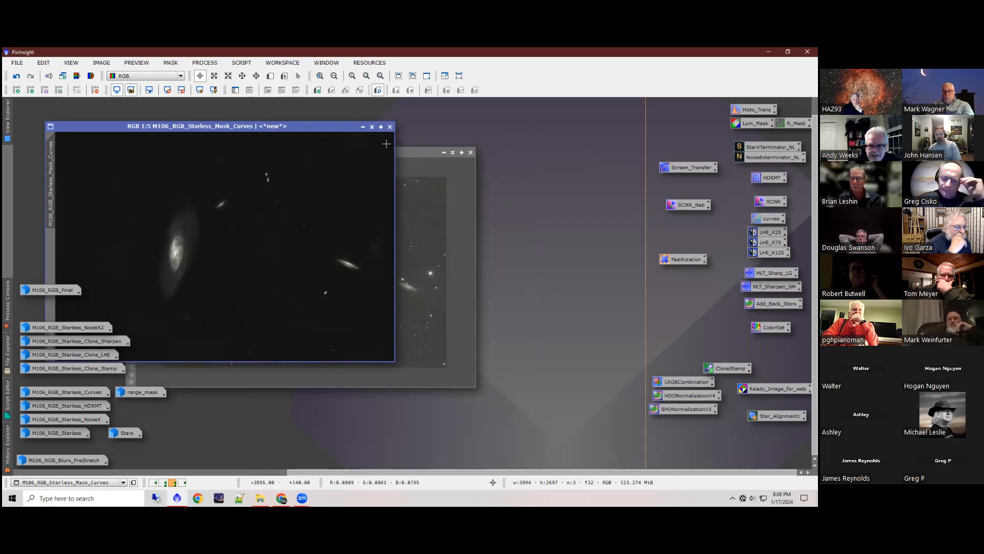
{"action": "left_click", "coordinate": [363, 126]}
Step: Look at the saved LHE_K25 settings, close them, and apply the LHE_K125 process to M106_RGB_Blurx_Stretch_clone
{"action": "double_click", "coordinate": [770, 232]}
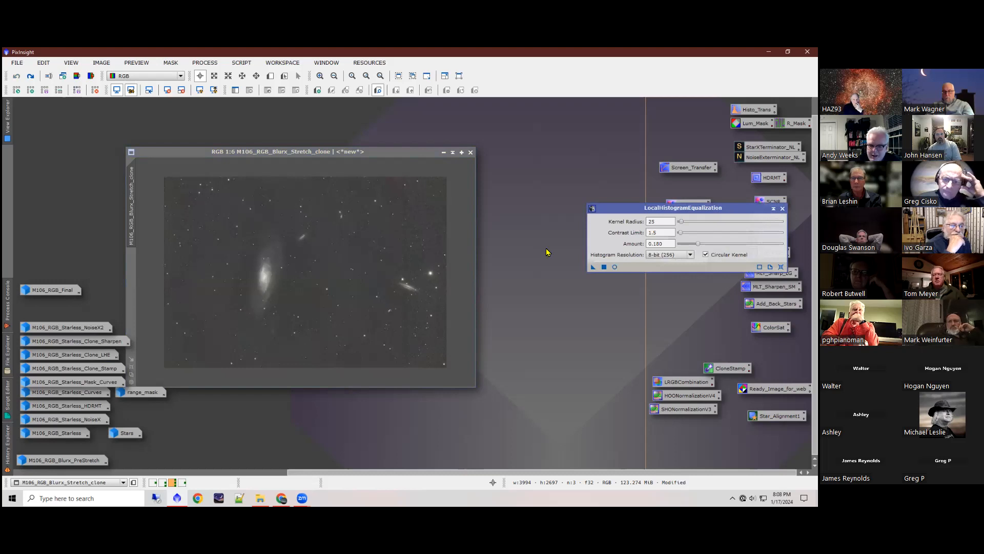
{"action": "scroll", "coordinate": [261, 279], "scroll_direction": "up", "scroll_amount": 1}
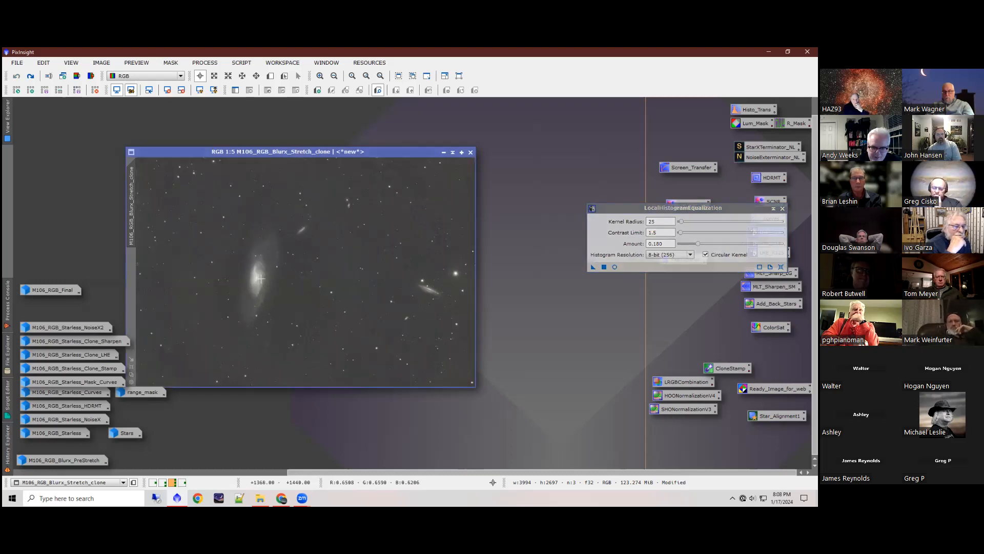
{"action": "scroll", "coordinate": [260, 279], "scroll_direction": "up", "scroll_amount": 4}
{"action": "scroll", "coordinate": [212, 254], "scroll_direction": "down", "scroll_amount": 1}
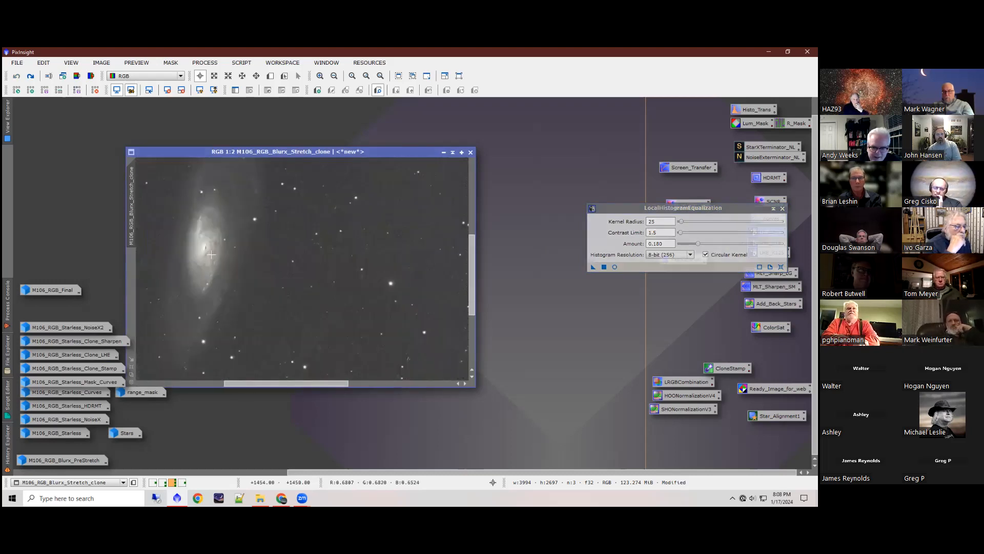
{"action": "scroll", "coordinate": [212, 254], "scroll_direction": "up", "scroll_amount": 1}
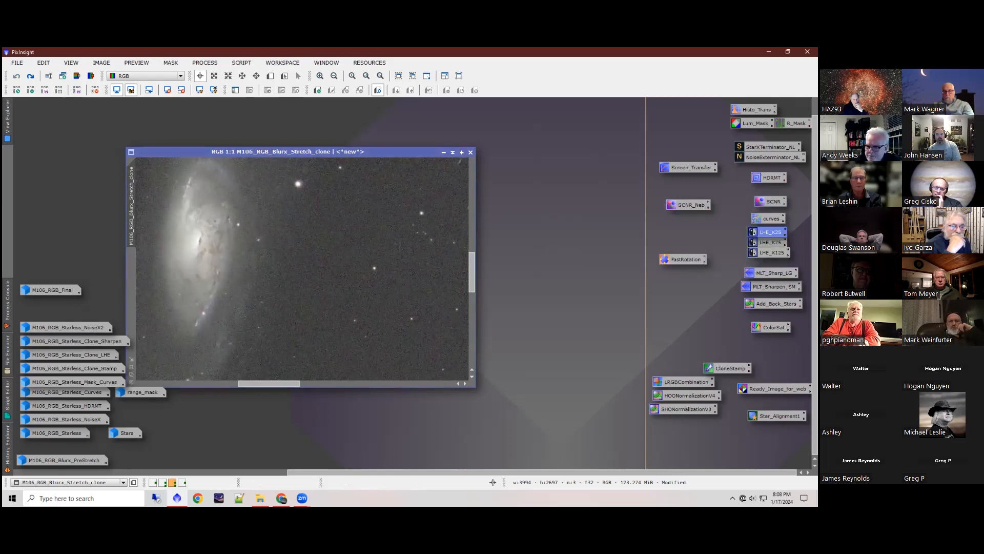
{"action": "left_click_drag", "start_coordinate": [772, 252], "coordinate": [226, 251]}
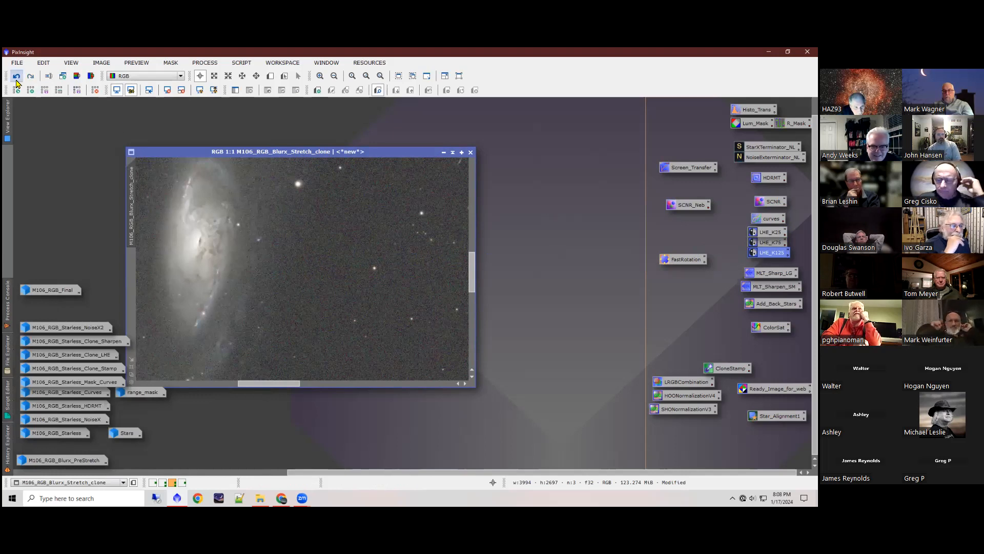
Step: Compare the galaxy core at 2:1 before and after the local histogram equalization by repeatedly undoing and redoing it
{"action": "left_click", "coordinate": [16, 77]}
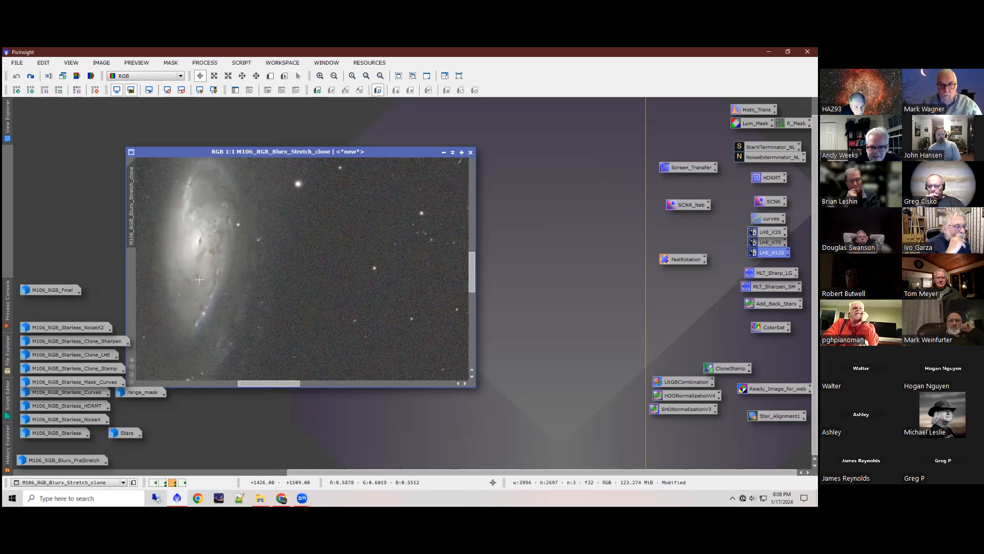
{"action": "scroll", "coordinate": [198, 245], "scroll_direction": "up", "scroll_amount": 1}
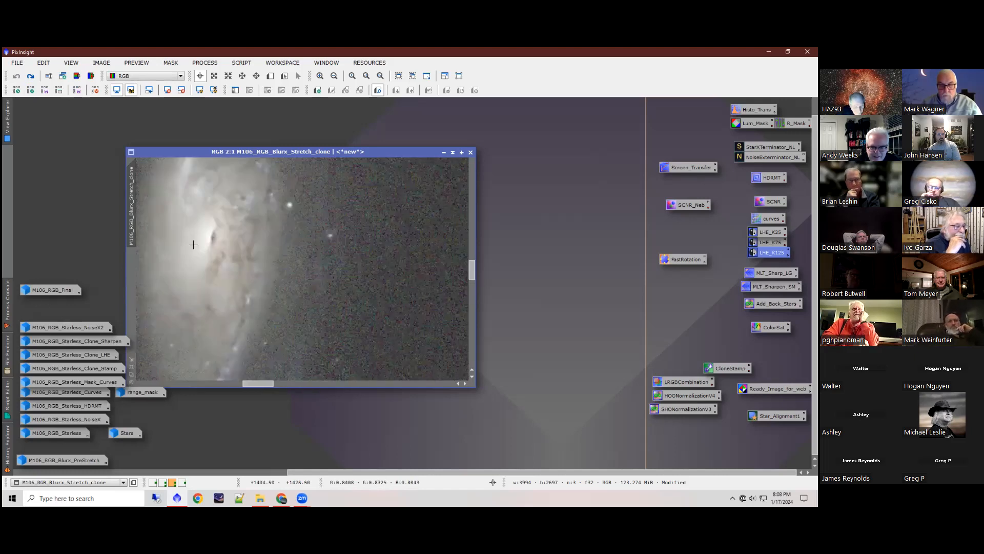
{"action": "key", "text": "space"}
{"action": "left_click_drag", "start_coordinate": [357, 270], "coordinate": [464, 292]}
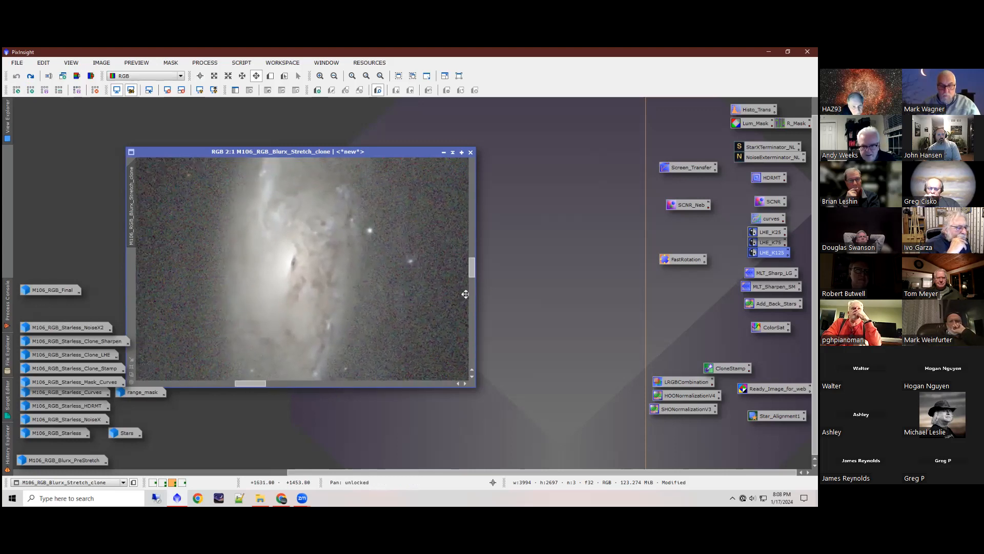
{"action": "left_click", "coordinate": [31, 77]}
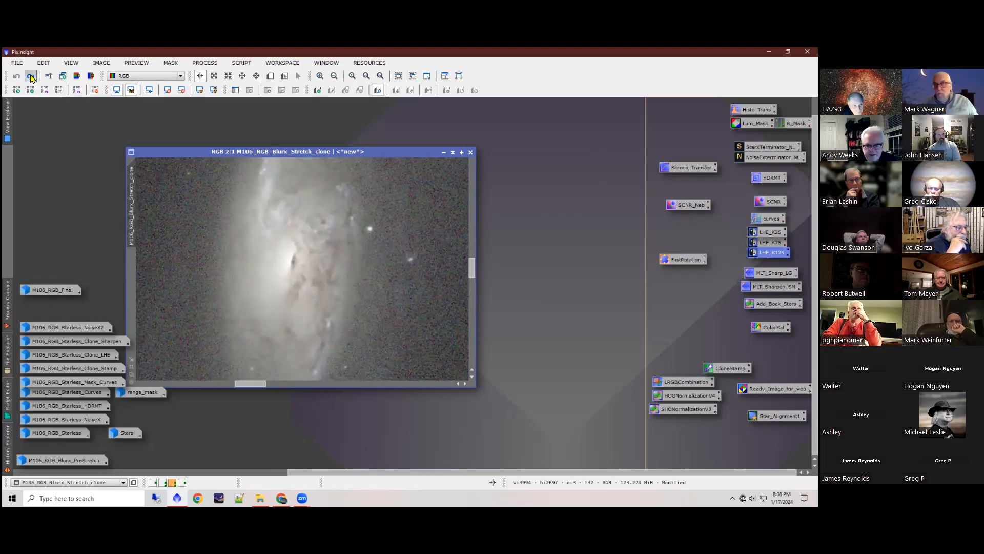
{"action": "left_click", "coordinate": [17, 76]}
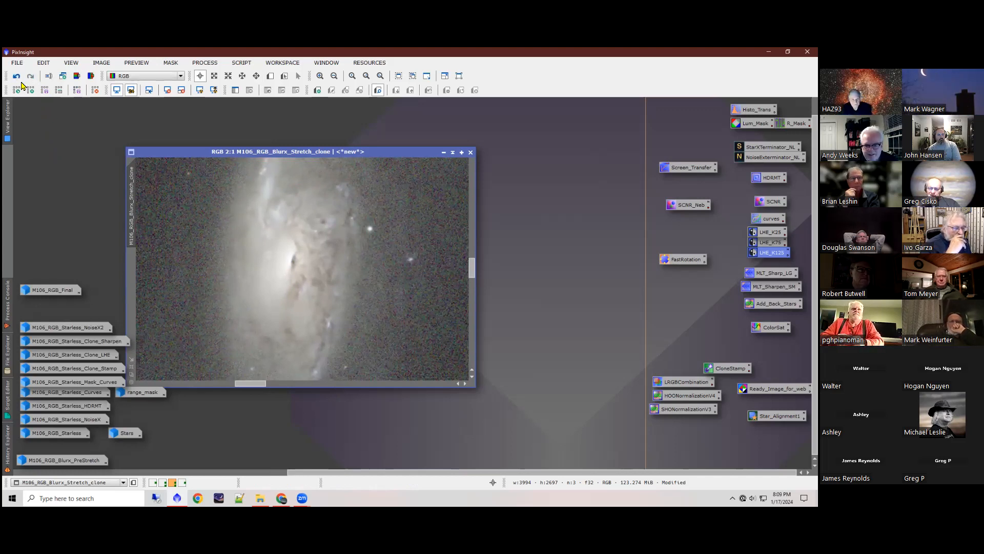
{"action": "left_click", "coordinate": [16, 77]}
{"action": "left_click", "coordinate": [30, 77]}
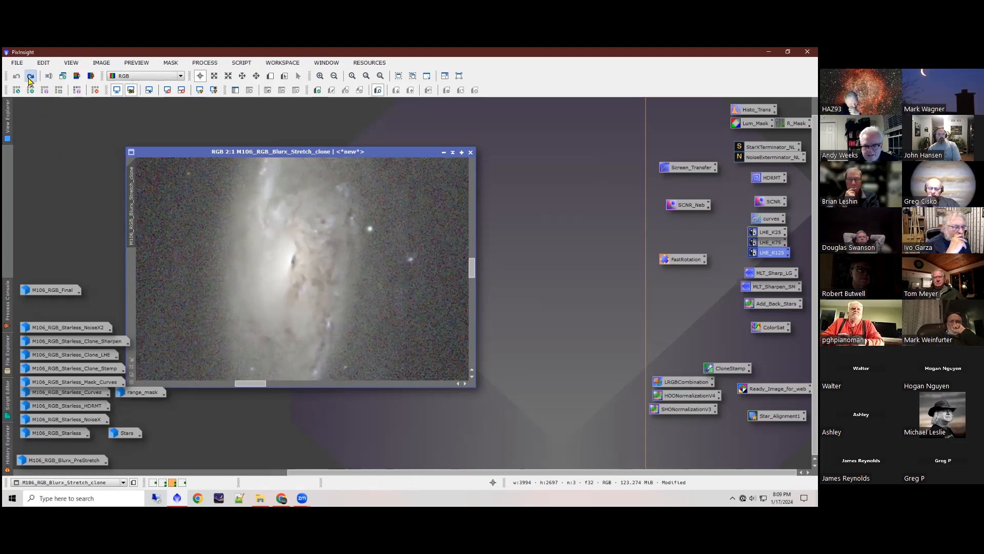
{"action": "scroll", "coordinate": [343, 254], "scroll_direction": "down", "scroll_amount": 4}
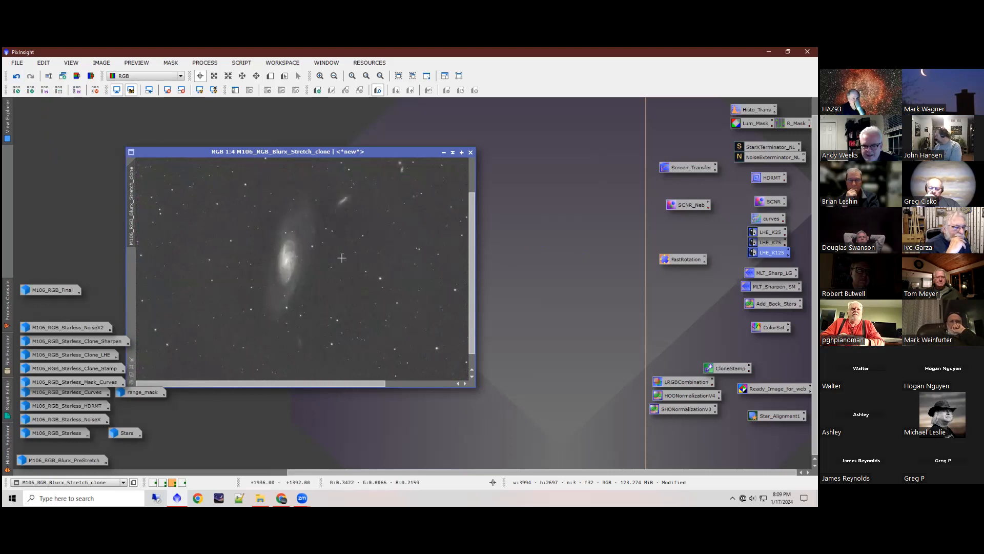
Step: Look at the saved MLT_Sharp_LG settings, close them, and apply the MLT_Sharp_LG process to M106_RGB_Blurx_Stretch_clone
{"action": "scroll", "coordinate": [341, 255], "scroll_direction": "up", "scroll_amount": 3}
{"action": "left_click_drag", "start_coordinate": [273, 383], "coordinate": [259, 383]}
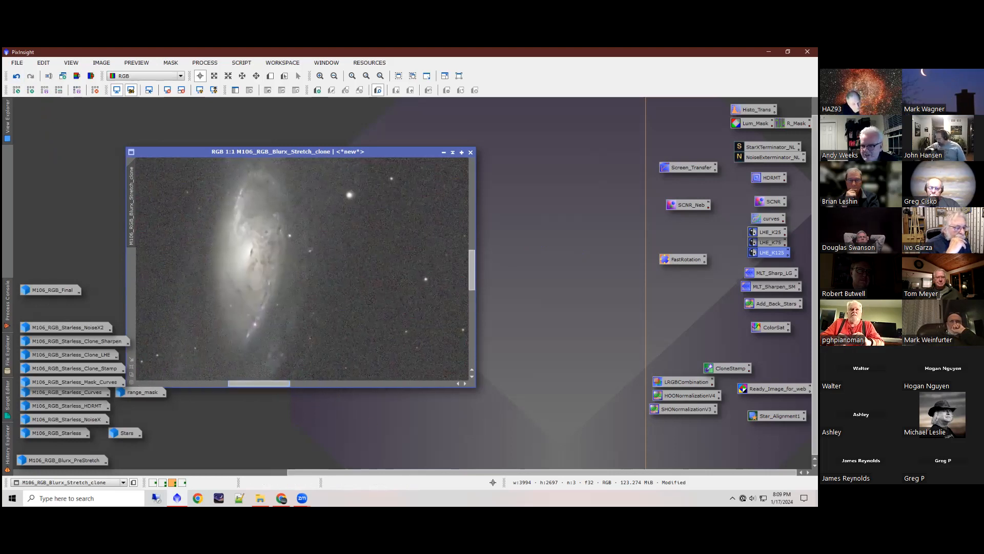
{"action": "double_click", "coordinate": [774, 273]}
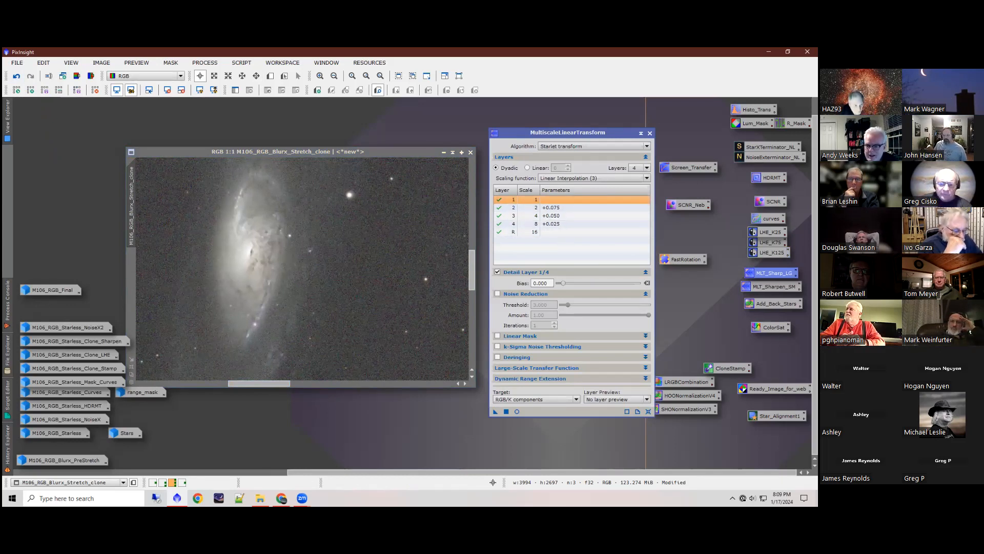
{"action": "left_click", "coordinate": [650, 133]}
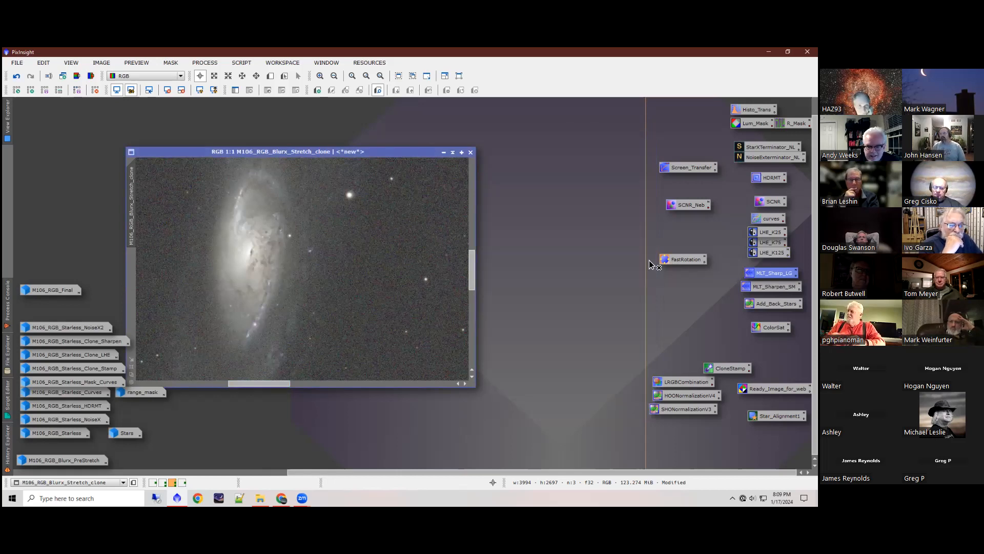
{"action": "left_click_drag", "start_coordinate": [650, 264], "coordinate": [313, 277]}
{"action": "left_click_drag", "start_coordinate": [311, 278], "coordinate": [310, 279]}
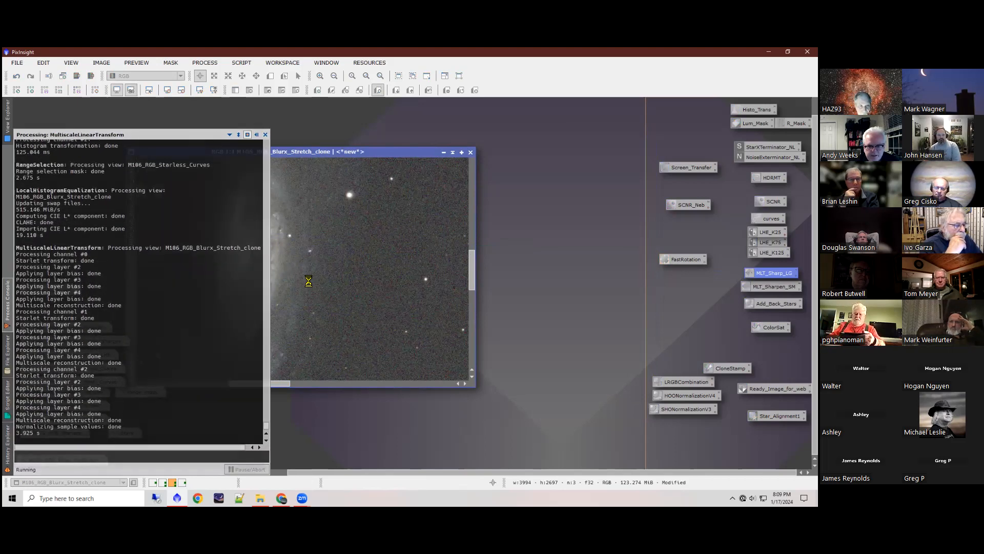
Step: Compare the galaxy core at 2:1 before and after the multiscale linear sharpening by repeatedly undoing and redoing it
{"action": "scroll", "coordinate": [259, 272], "scroll_direction": "up", "scroll_amount": 1}
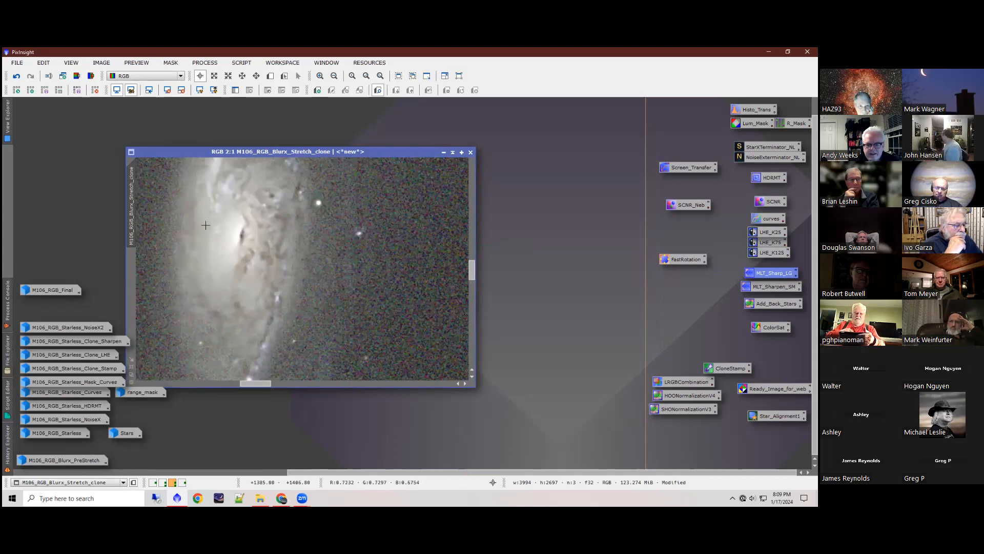
{"action": "left_click", "coordinate": [28, 80]}
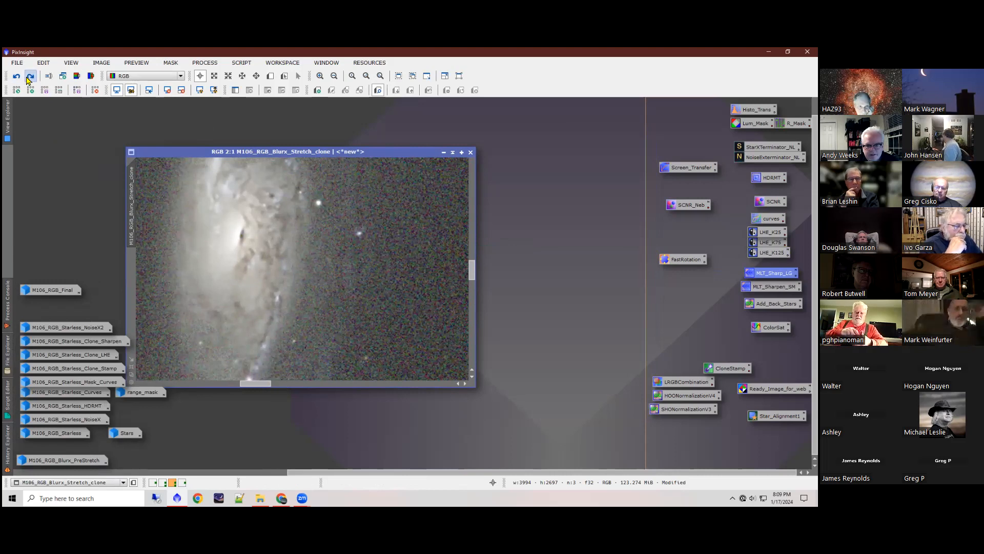
{"action": "left_click", "coordinate": [19, 79]}
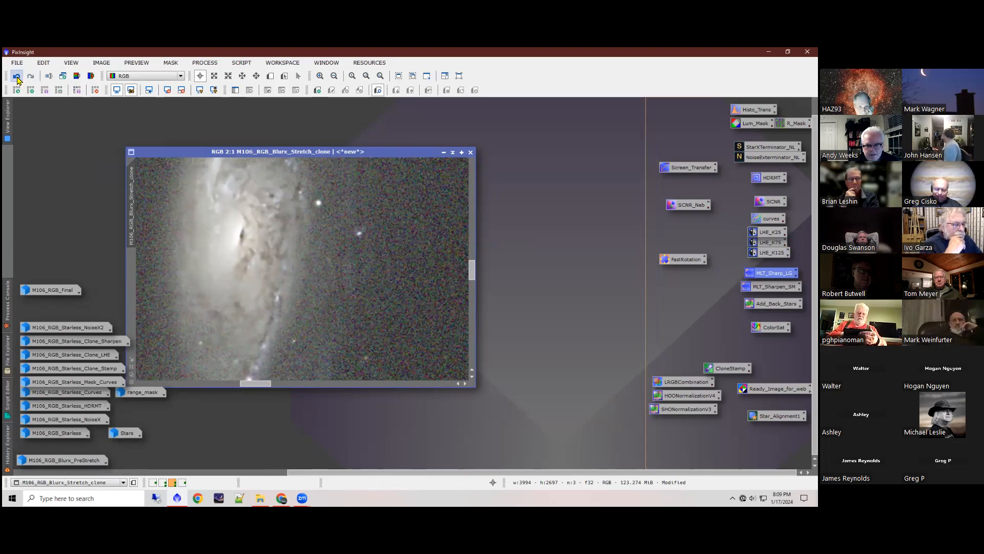
{"action": "left_click", "coordinate": [30, 79]}
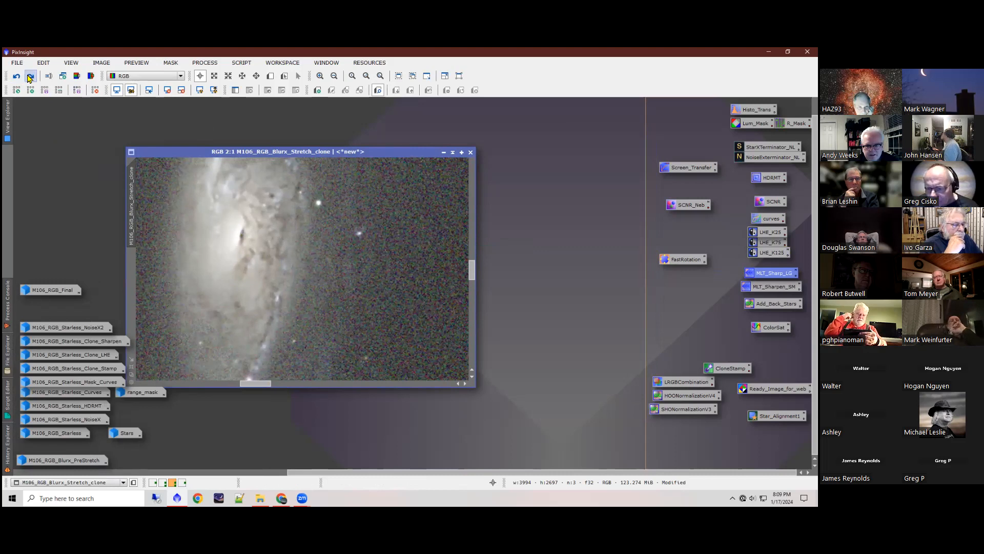
{"action": "scroll", "coordinate": [277, 280], "scroll_direction": "down", "scroll_amount": 1}
{"action": "scroll", "coordinate": [277, 279], "scroll_direction": "down", "scroll_amount": 3}
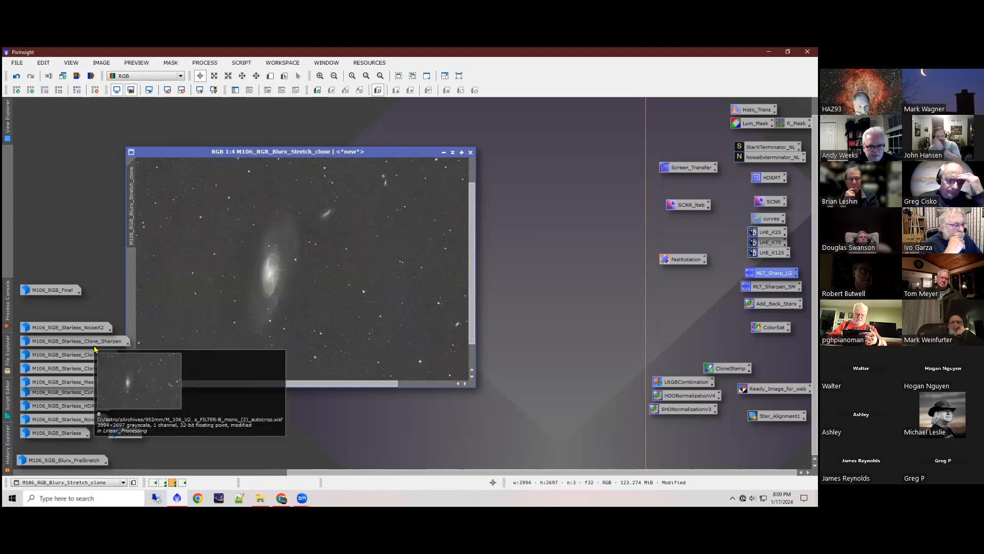
Step: Restore the M106_RGB_Starless_NoiseX2 image from its icon and iconize M106_RGB_Blurx_Stretch_clone
{"action": "double_click", "coordinate": [71, 330]}
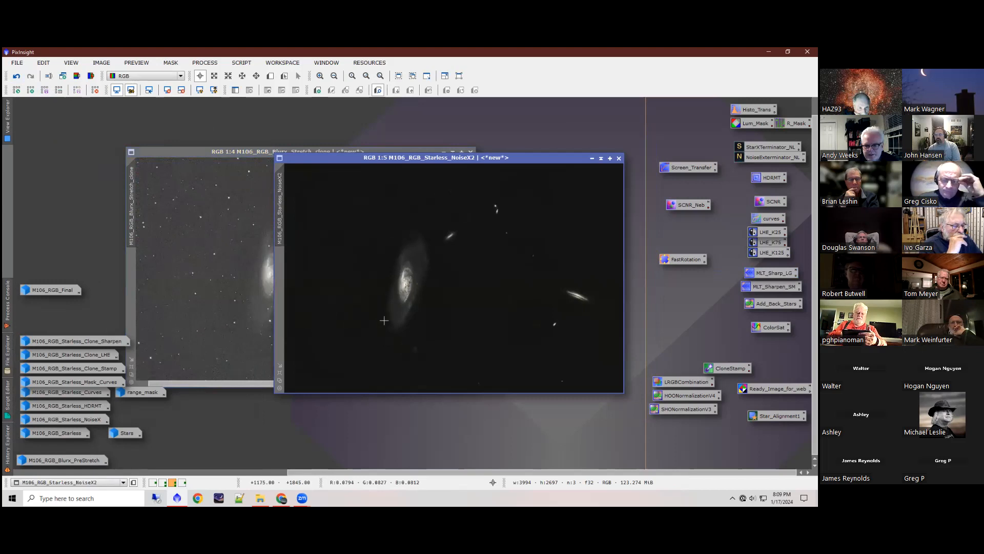
{"action": "scroll", "coordinate": [404, 286], "scroll_direction": "up", "scroll_amount": 4}
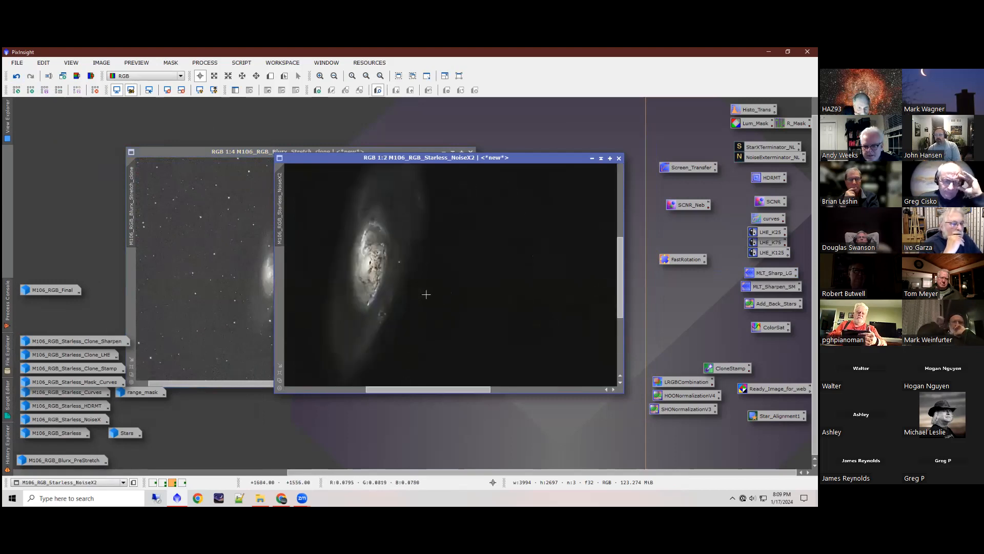
{"action": "scroll", "coordinate": [356, 269], "scroll_direction": "down", "scroll_amount": 1}
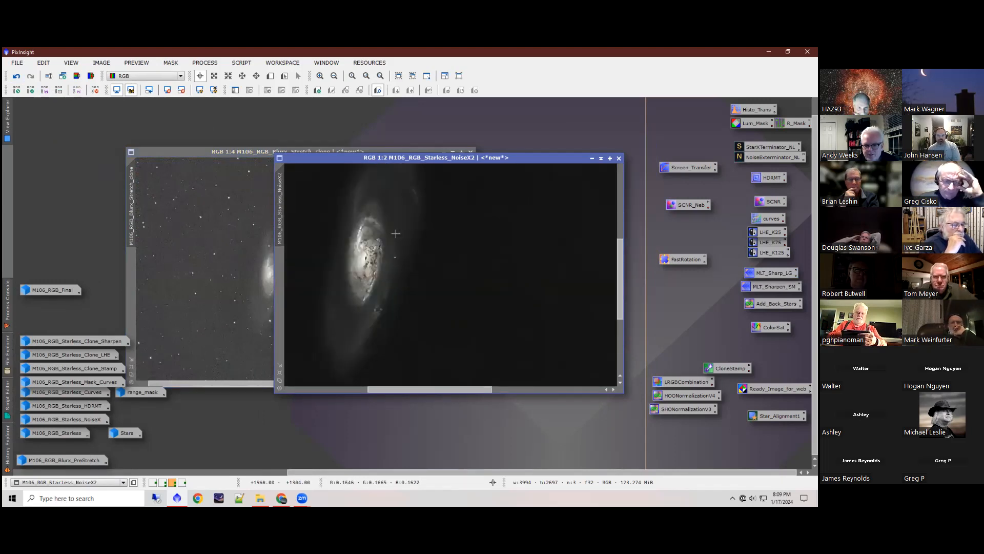
{"action": "left_click", "coordinate": [444, 152]}
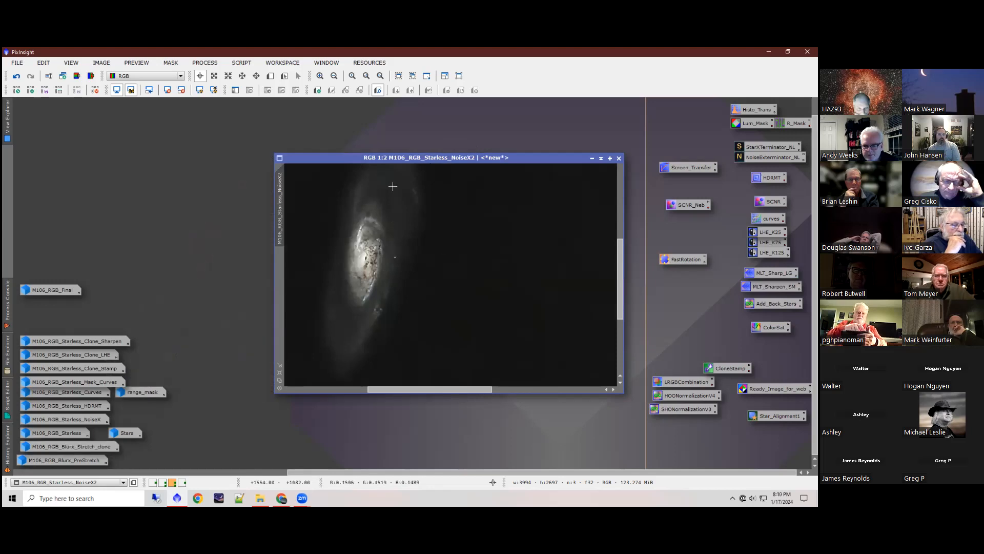
Step: Examine the galaxy core and its dust lanes in M106_RGB_Starless_NoiseX2 at magnifications up to 6:1
{"action": "scroll", "coordinate": [408, 333], "scroll_direction": "down", "scroll_amount": 1}
{"action": "scroll", "coordinate": [408, 333], "scroll_direction": "up", "scroll_amount": 3}
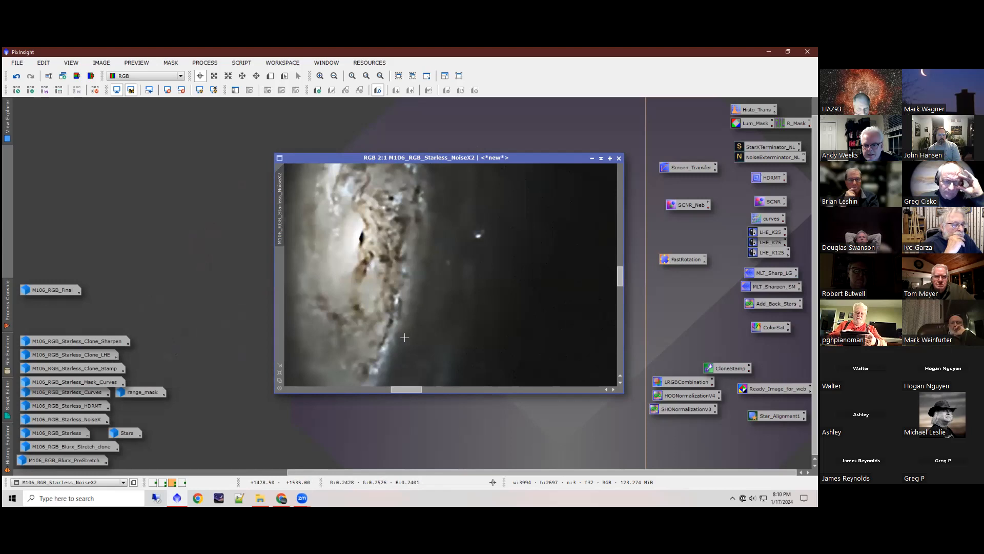
{"action": "scroll", "coordinate": [404, 338], "scroll_direction": "down", "scroll_amount": 2}
{"action": "scroll", "coordinate": [401, 337], "scroll_direction": "up", "scroll_amount": 2}
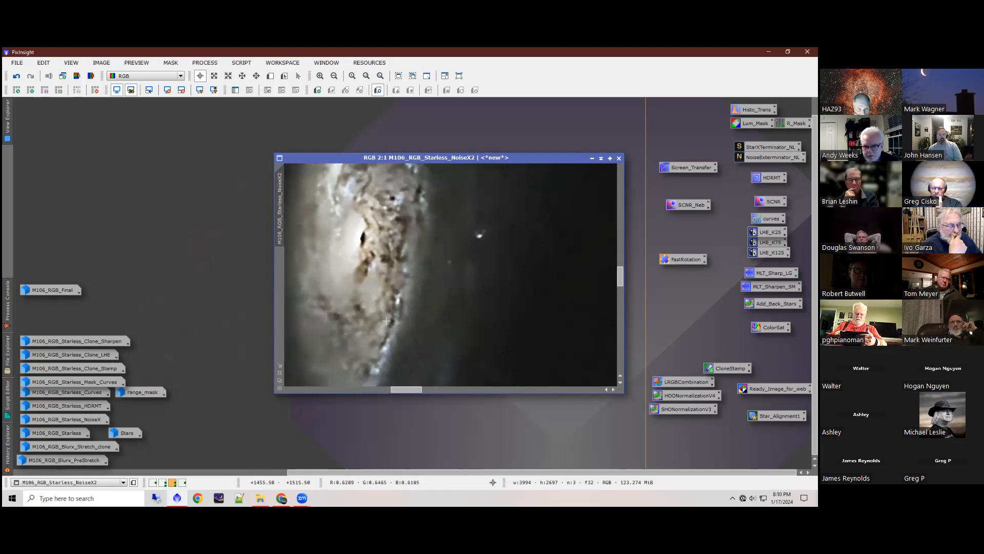
{"action": "left_click_drag", "start_coordinate": [412, 394], "coordinate": [402, 391]}
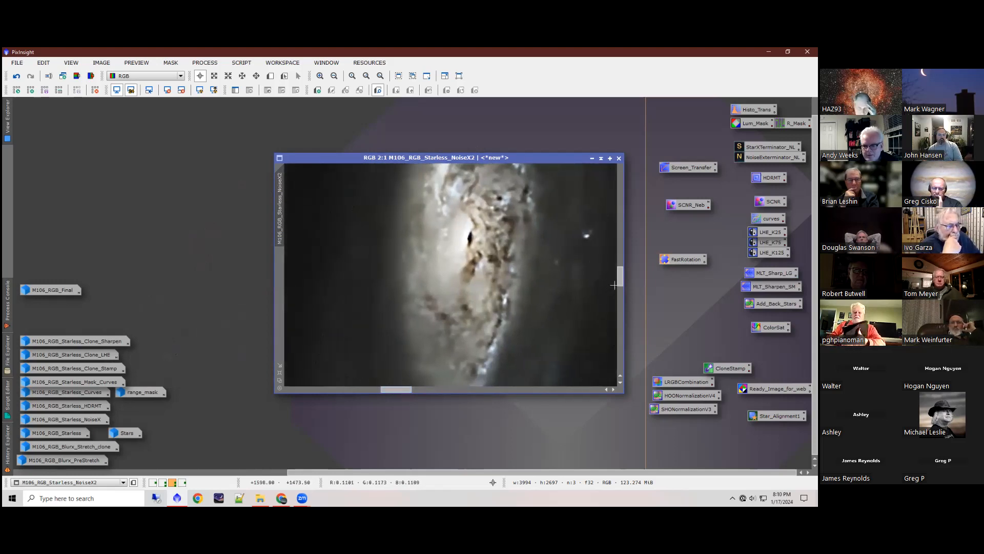
{"action": "left_click_drag", "start_coordinate": [621, 288], "coordinate": [620, 282]}
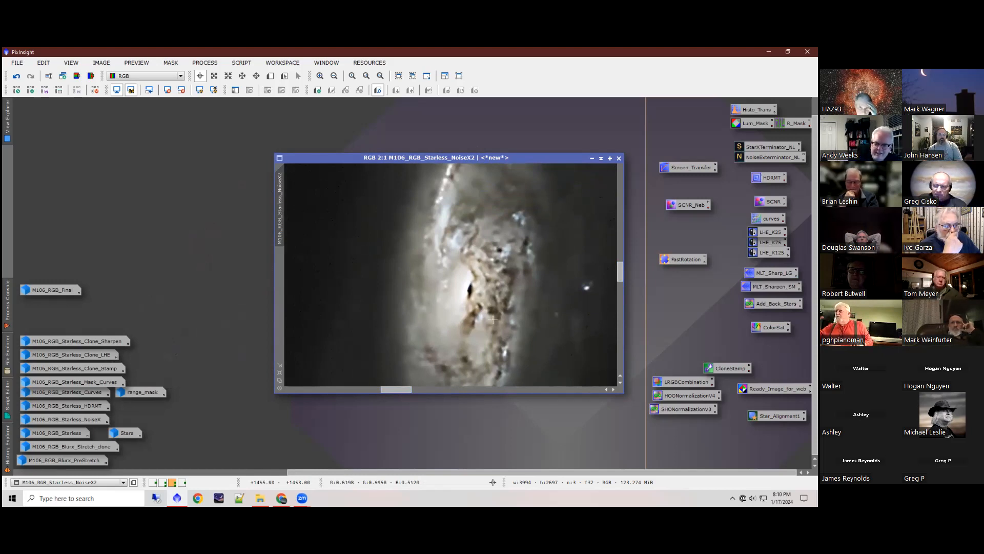
{"action": "scroll", "coordinate": [492, 319], "scroll_direction": "down", "scroll_amount": 1}
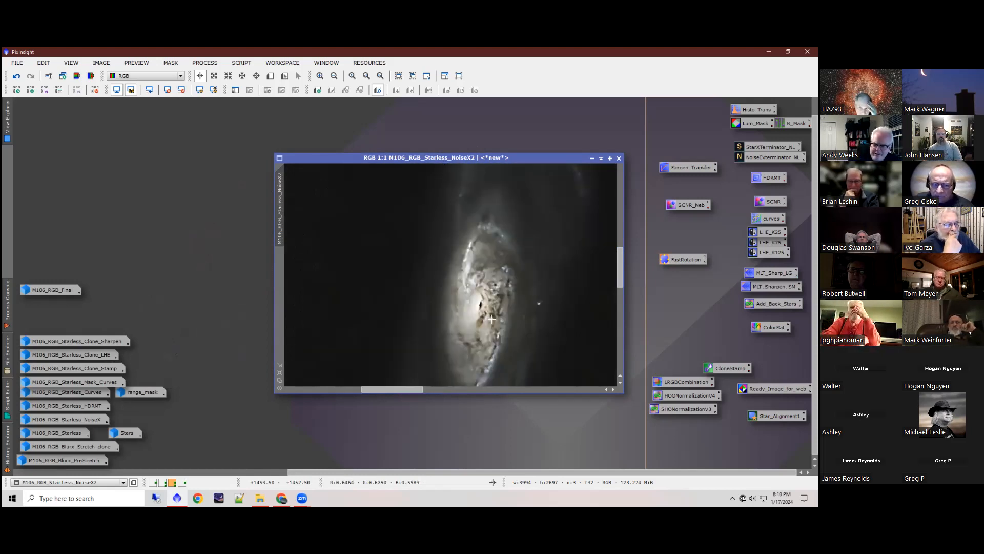
{"action": "scroll", "coordinate": [492, 319], "scroll_direction": "up", "scroll_amount": 1}
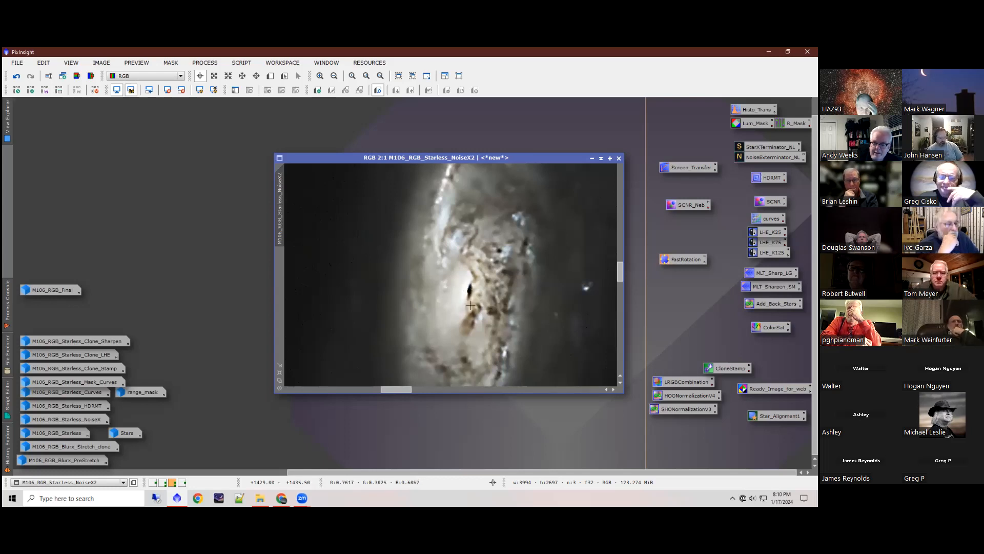
{"action": "scroll", "coordinate": [470, 291], "scroll_direction": "up", "scroll_amount": 4}
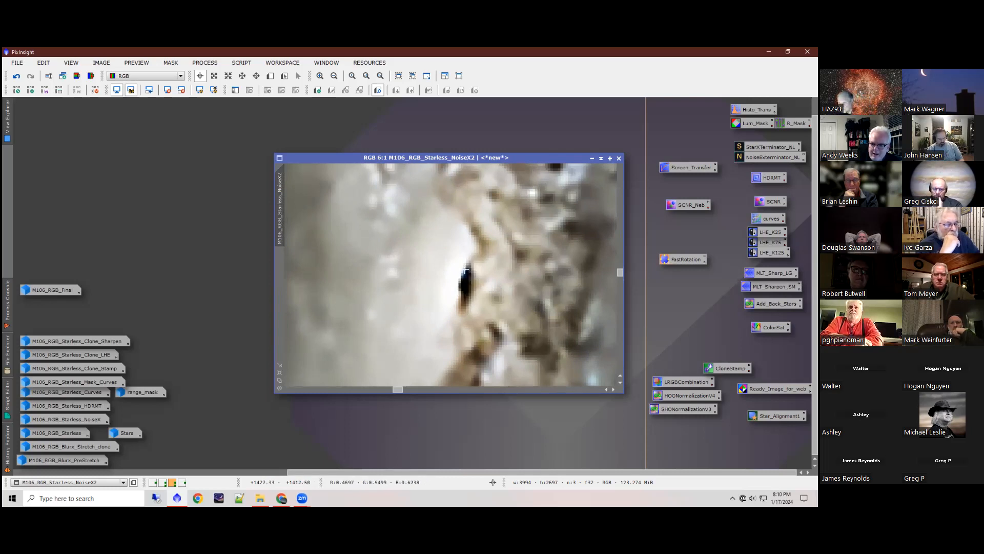
{"action": "scroll", "coordinate": [464, 286], "scroll_direction": "down", "scroll_amount": 6}
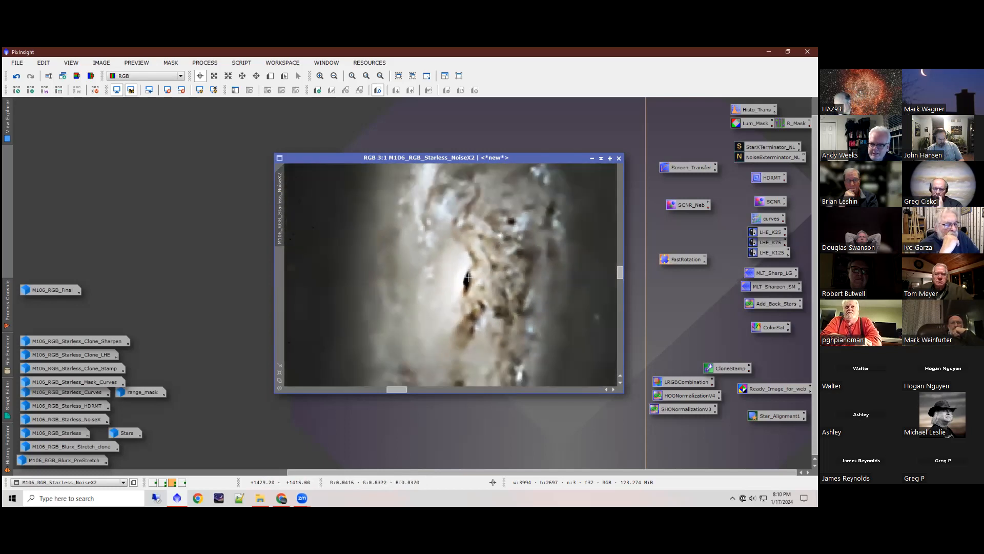
{"action": "scroll", "coordinate": [469, 276], "scroll_direction": "up", "scroll_amount": 1}
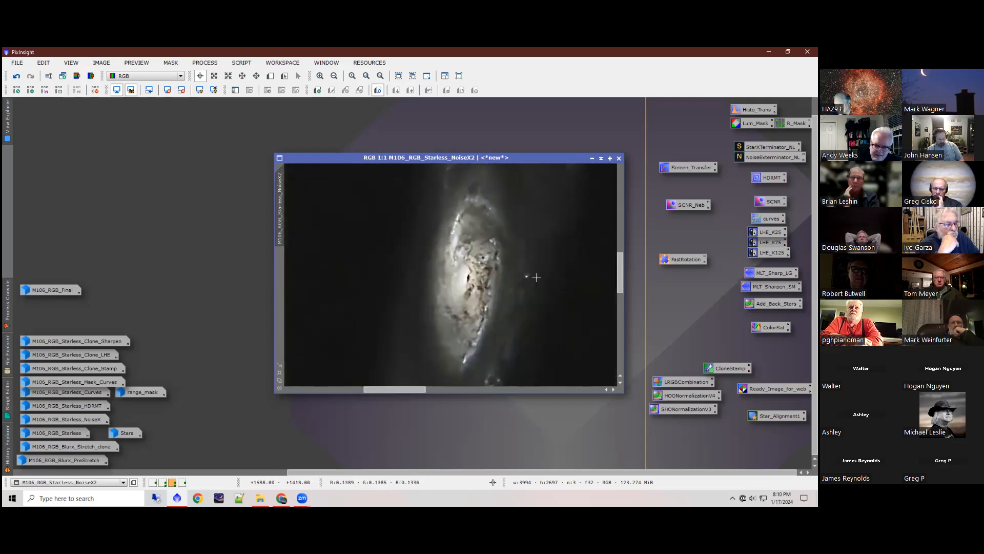
{"action": "scroll", "coordinate": [482, 305], "scroll_direction": "down", "scroll_amount": 4}
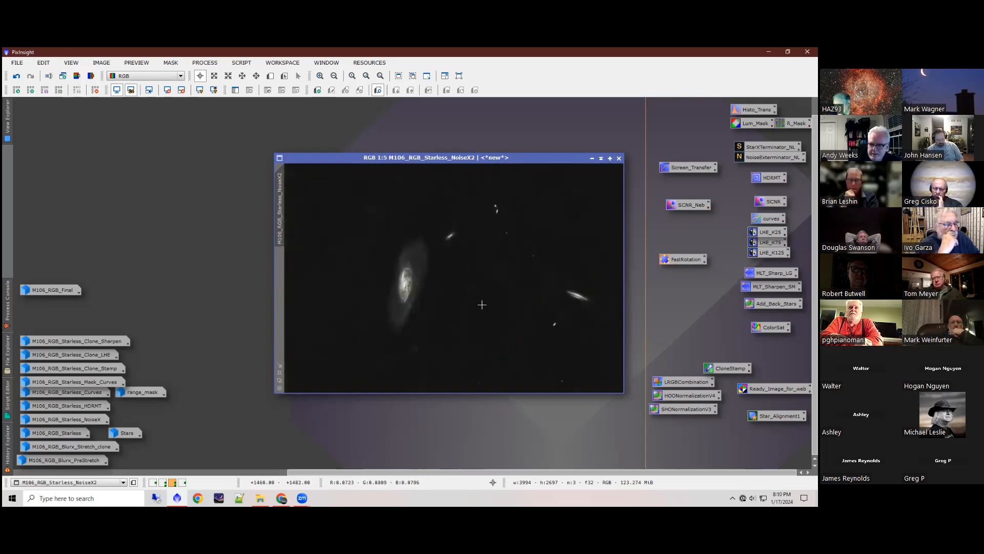
Step: Examine the edge-on companion galaxy and the main galaxy in M106_RGB_Starless_NoiseX2, and iconize the image
{"action": "scroll", "coordinate": [573, 298], "scroll_direction": "up", "scroll_amount": 5}
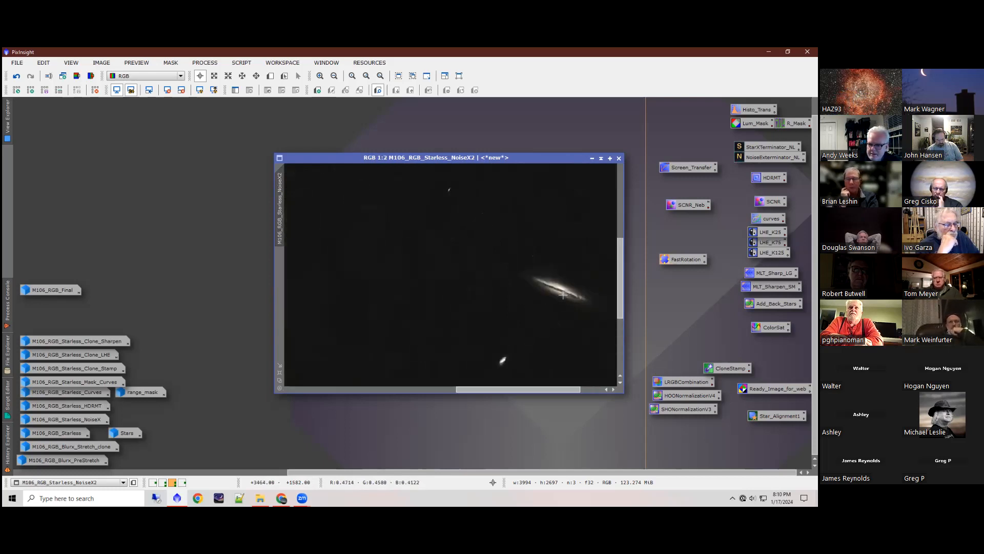
{"action": "scroll", "coordinate": [563, 295], "scroll_direction": "down", "scroll_amount": 5}
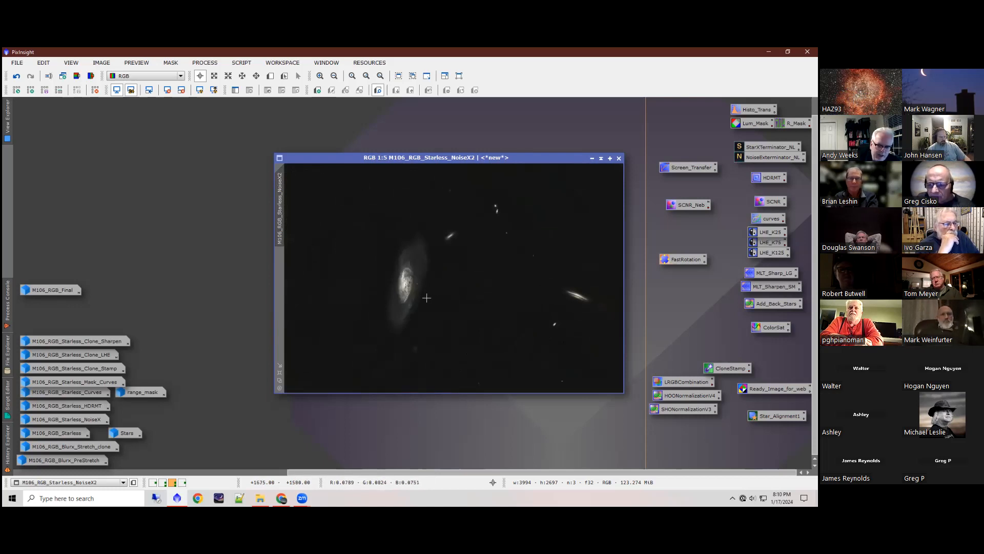
{"action": "scroll", "coordinate": [413, 290], "scroll_direction": "up", "scroll_amount": 4}
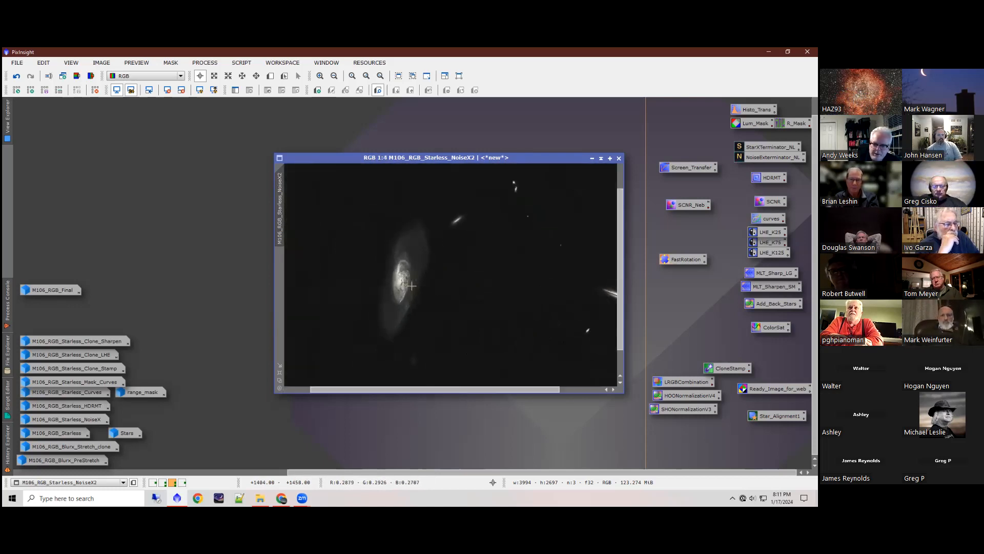
{"action": "scroll", "coordinate": [390, 280], "scroll_direction": "up", "scroll_amount": 1}
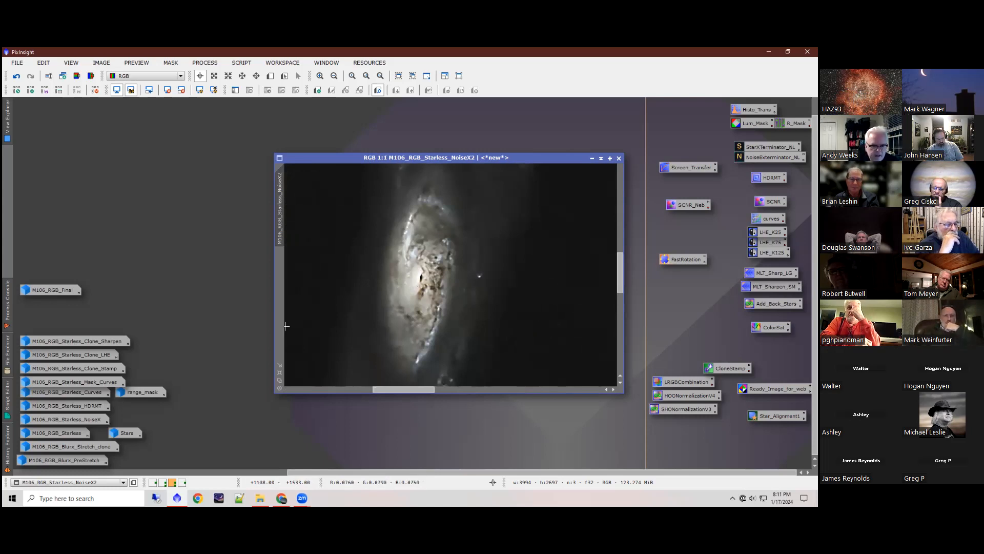
{"action": "left_click", "coordinate": [592, 158]}
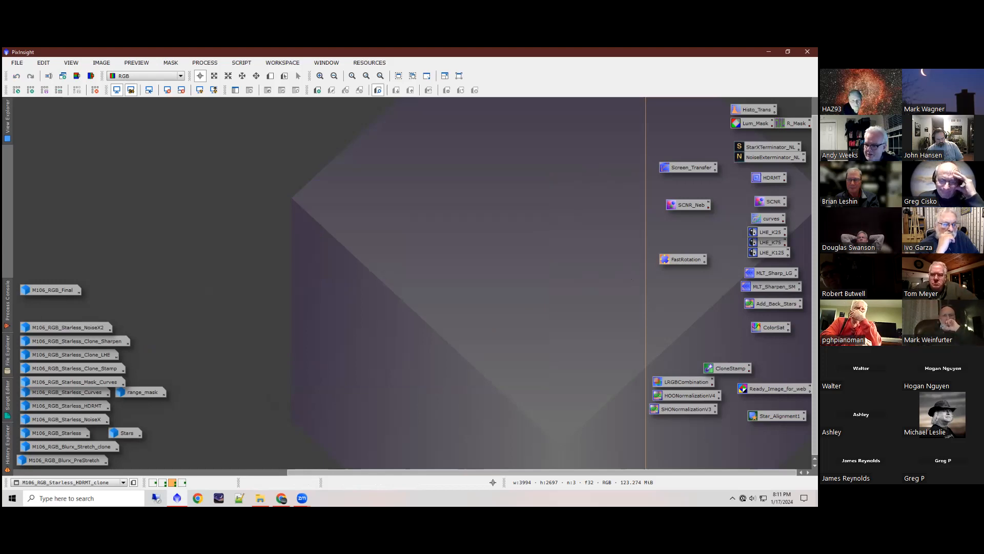
Step: Open the saved Add_Back_Stars PixelMath process and restore M106_RGB_Starless_NoiseX2, placing the image clear of the process window
{"action": "double_click", "coordinate": [774, 304]}
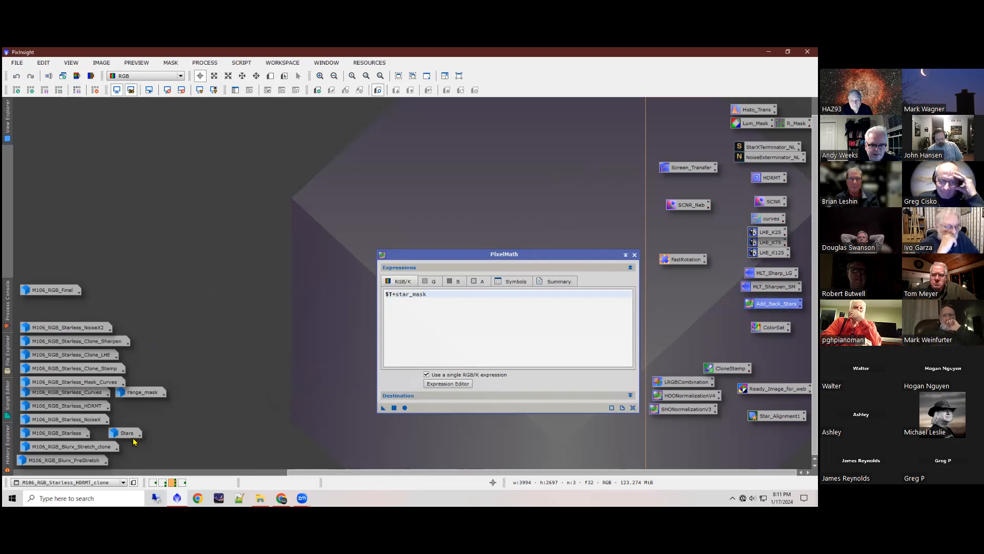
{"action": "double_click", "coordinate": [83, 333]}
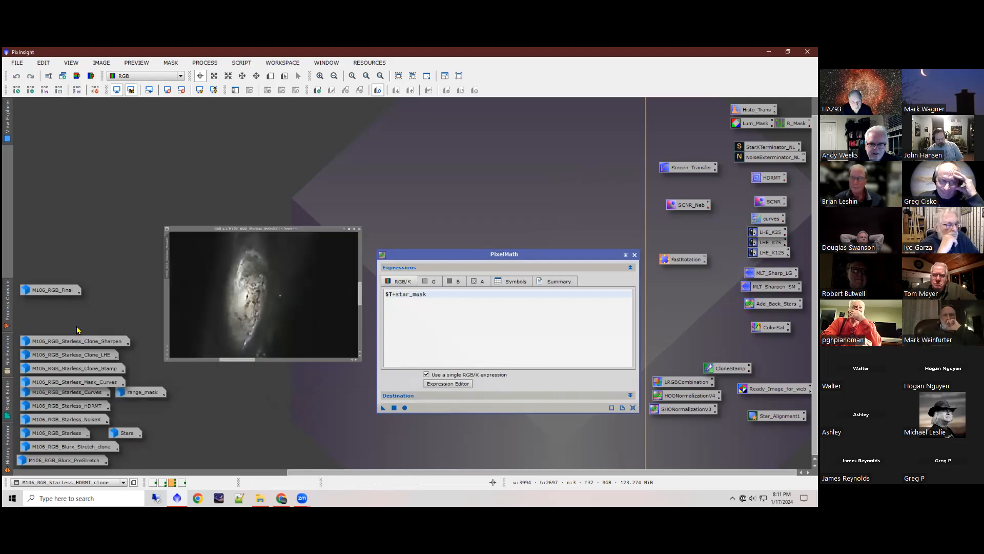
{"action": "left_click_drag", "start_coordinate": [384, 159], "coordinate": [133, 113]}
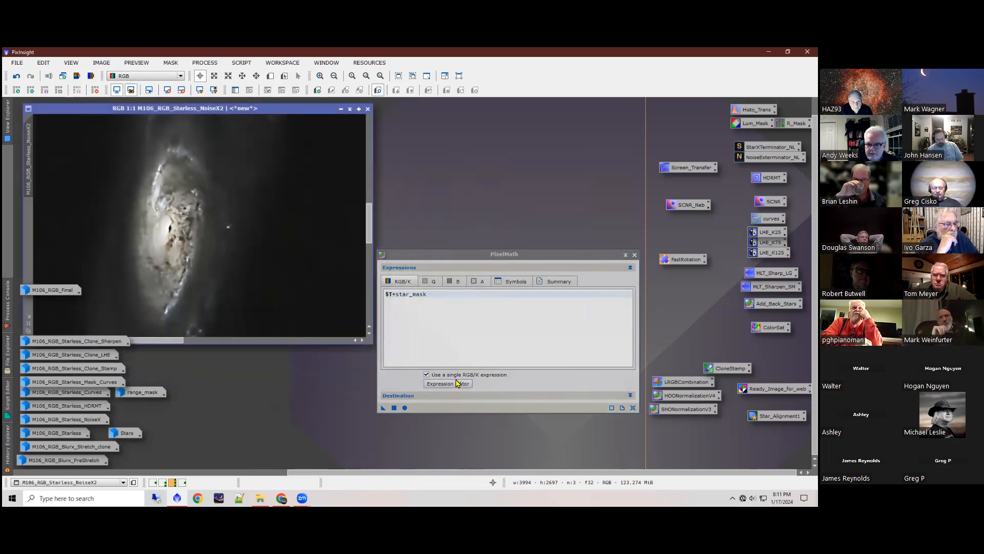
Step: Replace star_mask with the Stars image in the PixelMath expression so it reads $T+Stars, and accept it
{"action": "left_click", "coordinate": [457, 383]}
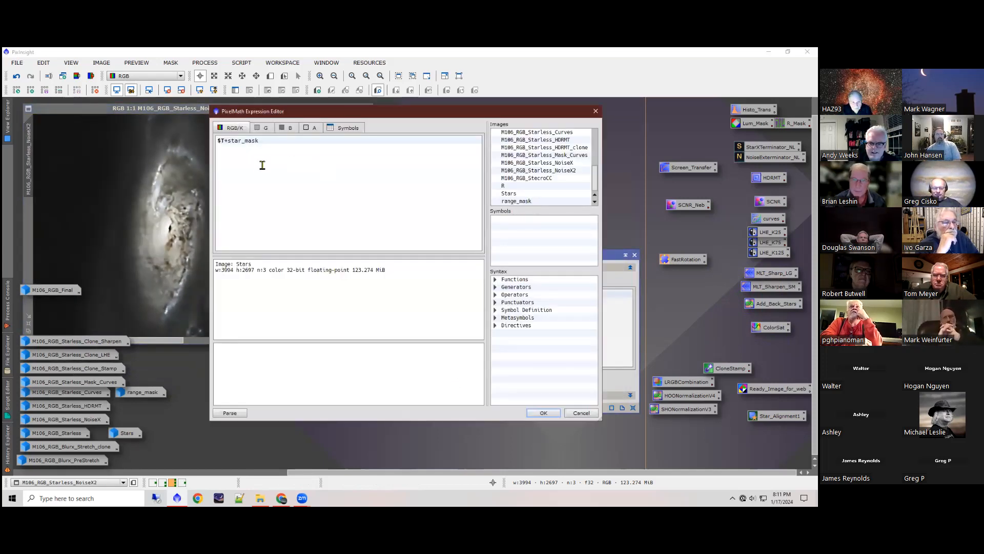
{"action": "double_click", "coordinate": [237, 142]}
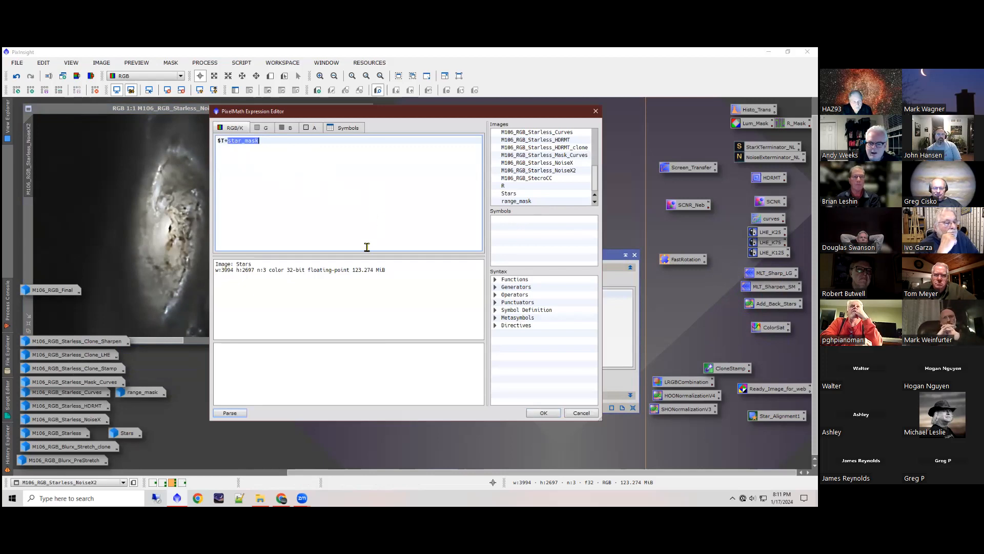
{"action": "double_click", "coordinate": [518, 196]}
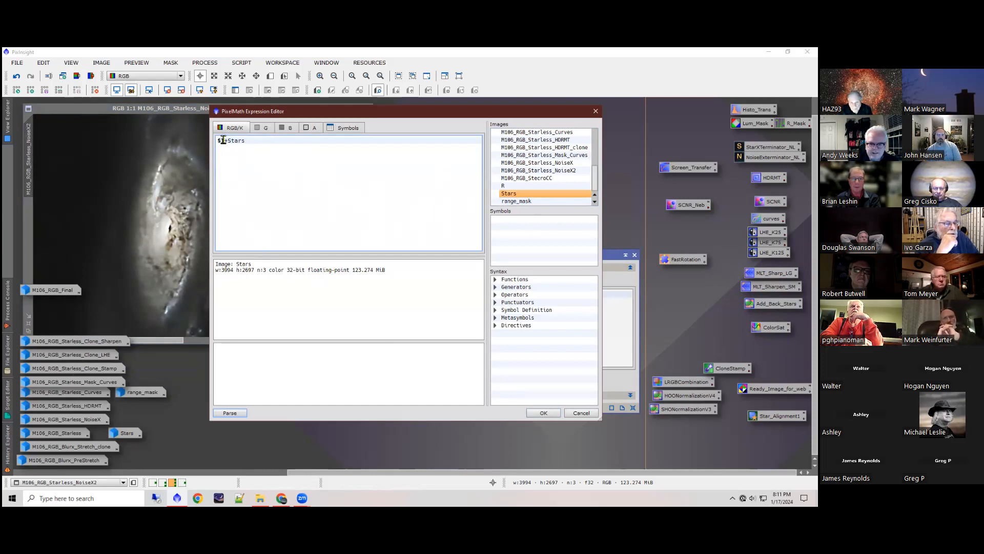
{"action": "left_click", "coordinate": [544, 413]}
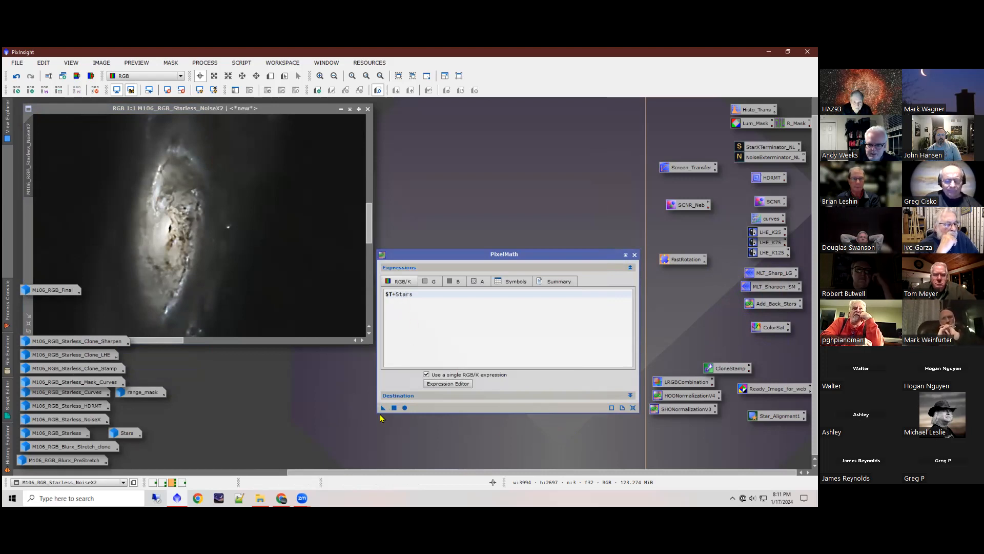
Step: Apply the $T+Stars PixelMath expression to M106_RGB_Starless_NoiseX2, close the process, and inspect the stars against the background
{"action": "left_click_drag", "start_coordinate": [383, 407], "coordinate": [307, 318]}
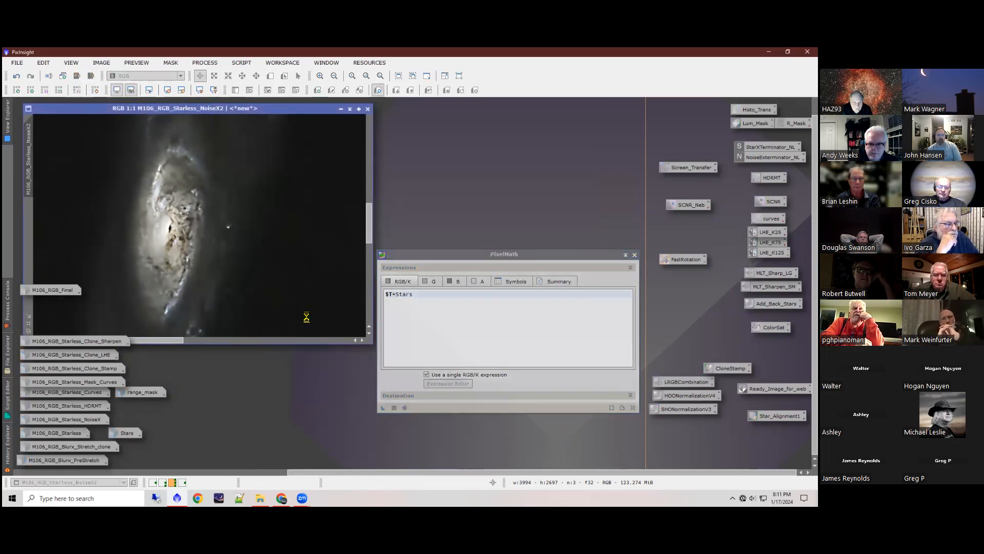
{"action": "scroll", "coordinate": [295, 290], "scroll_direction": "down", "scroll_amount": 3}
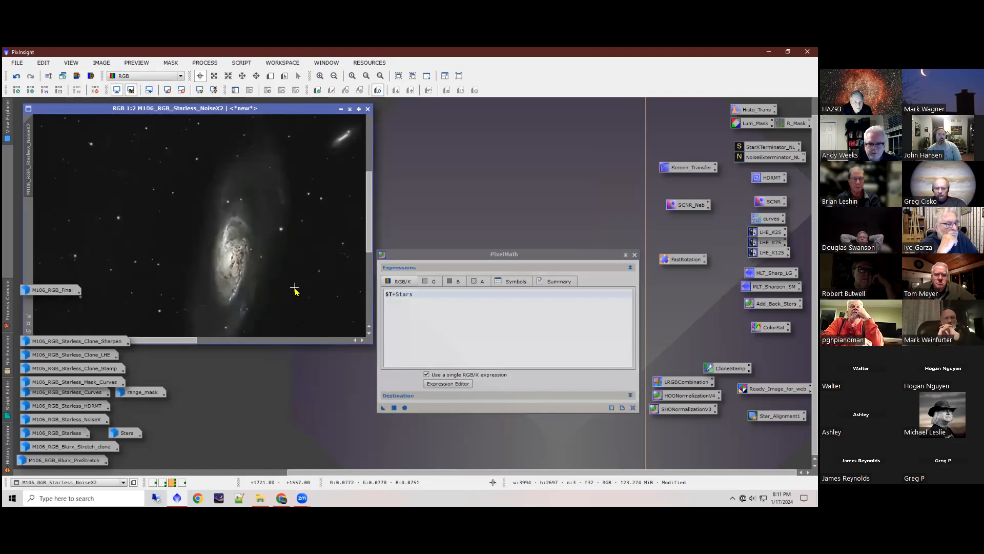
{"action": "scroll", "coordinate": [295, 291], "scroll_direction": "down", "scroll_amount": 3}
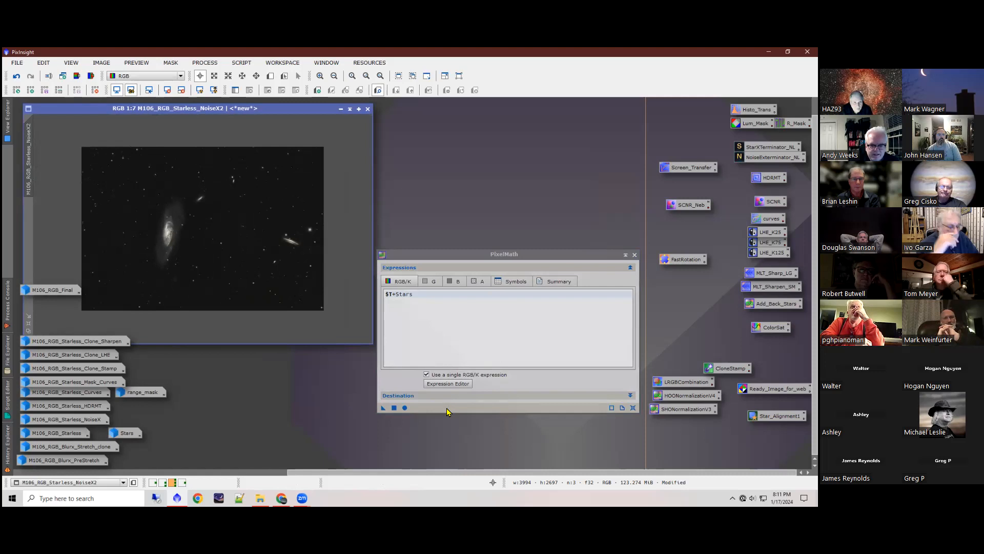
{"action": "left_click", "coordinate": [635, 254]}
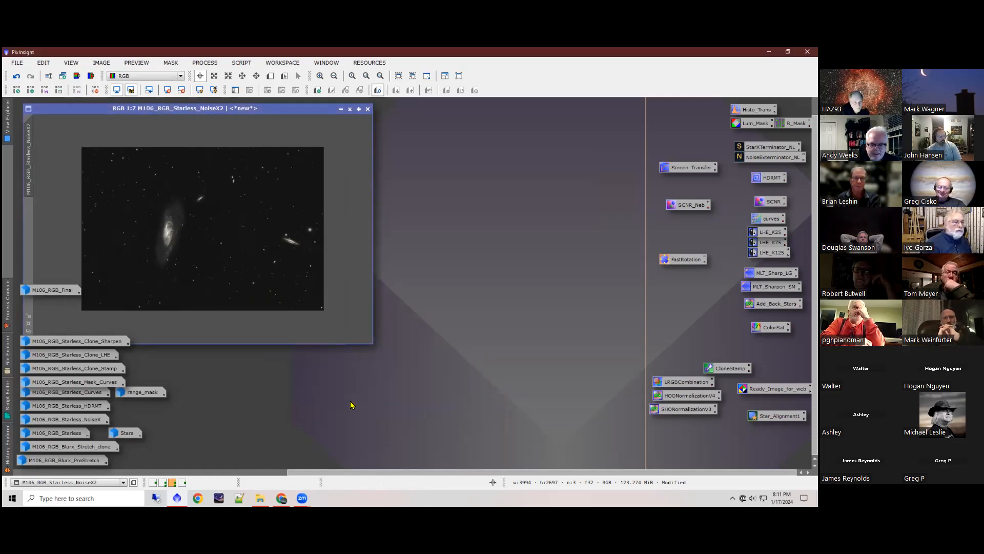
{"action": "scroll", "coordinate": [202, 239], "scroll_direction": "up", "scroll_amount": 3}
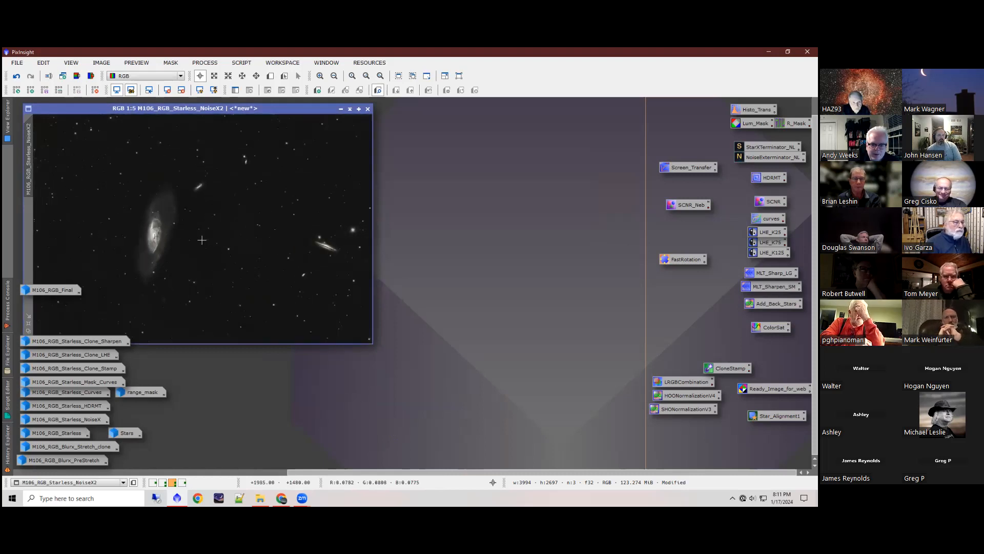
{"action": "scroll", "coordinate": [202, 239], "scroll_direction": "up", "scroll_amount": 1}
{"action": "scroll", "coordinate": [199, 250], "scroll_direction": "down", "scroll_amount": 1}
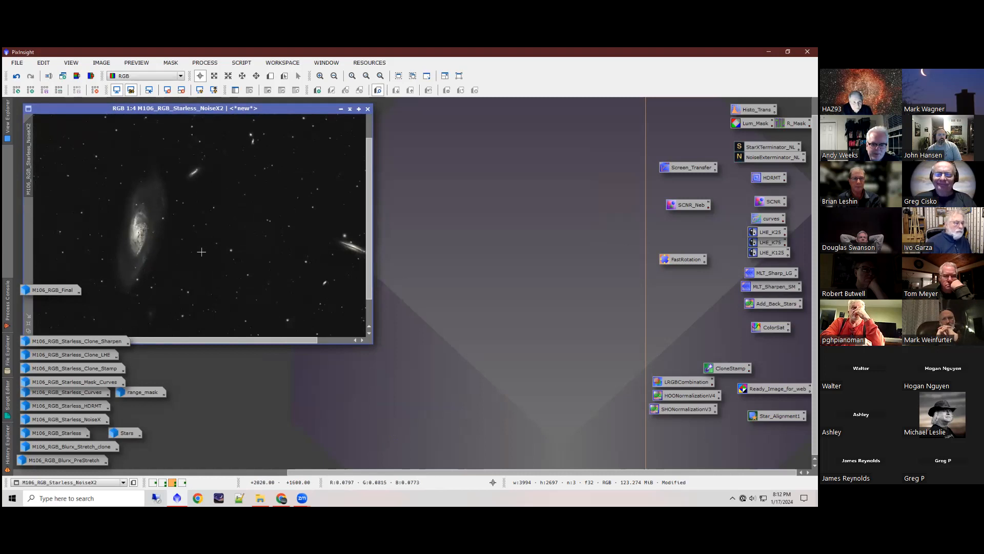
{"action": "scroll", "coordinate": [201, 251], "scroll_direction": "up", "scroll_amount": 4}
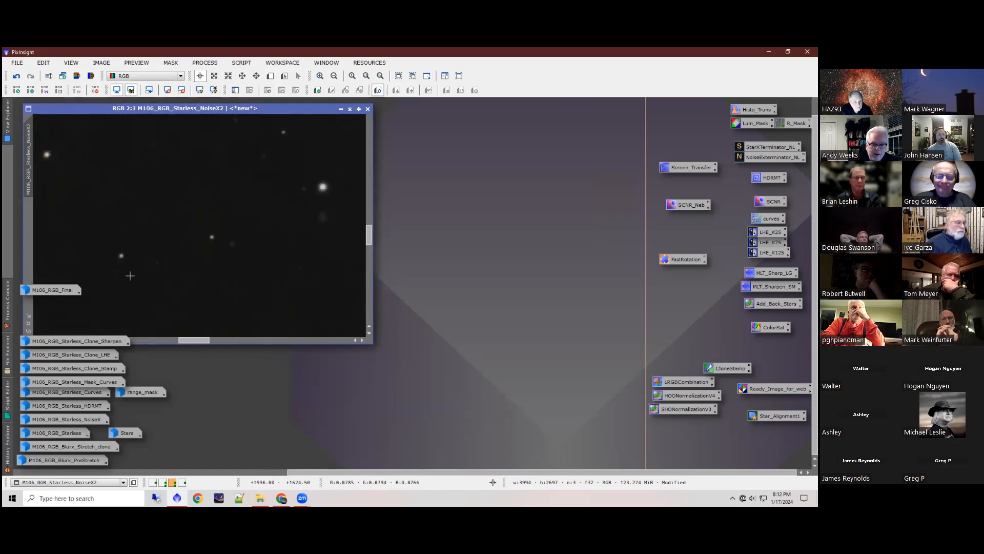
Step: Restore the iconized M106_RGB_Final image and inspect its galaxy and stars at magnifications up to 1:2
{"action": "double_click", "coordinate": [52, 290]}
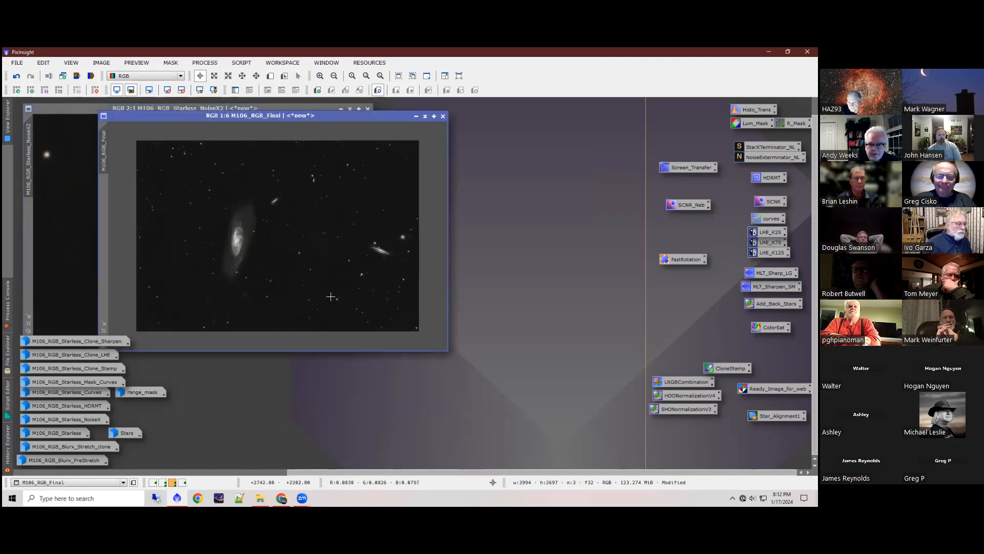
{"action": "scroll", "coordinate": [245, 260], "scroll_direction": "up", "scroll_amount": 3}
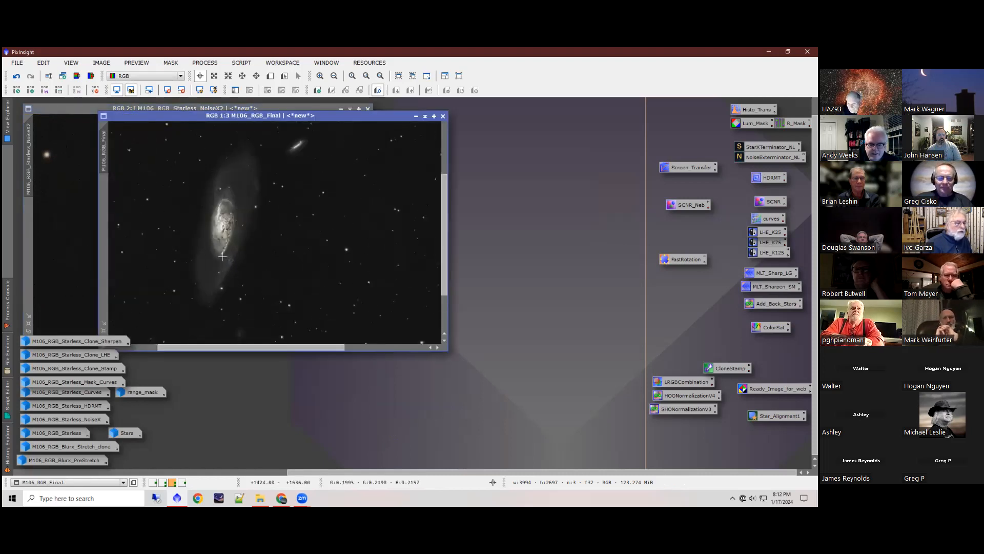
{"action": "scroll", "coordinate": [229, 245], "scroll_direction": "up", "scroll_amount": 1}
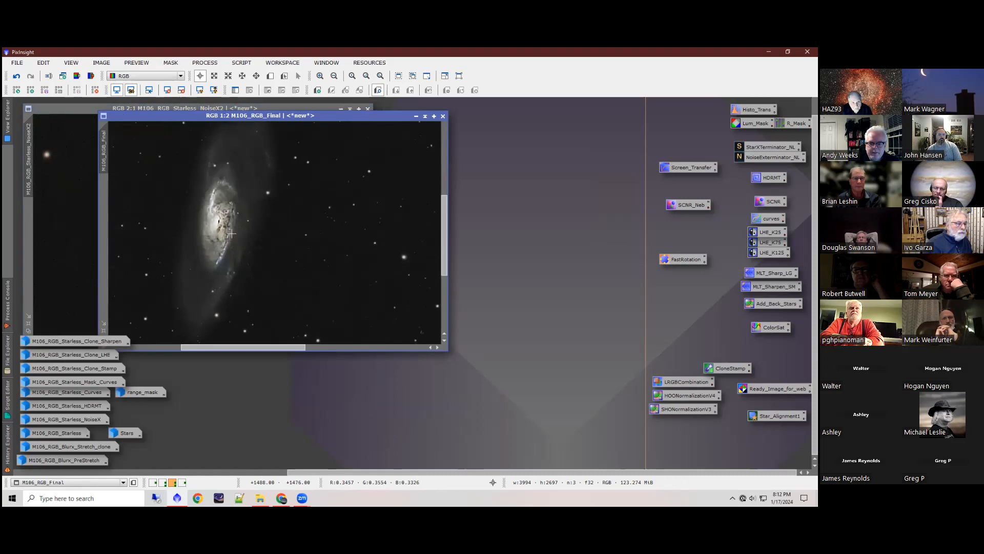
{"action": "scroll", "coordinate": [238, 257], "scroll_direction": "down", "scroll_amount": 4}
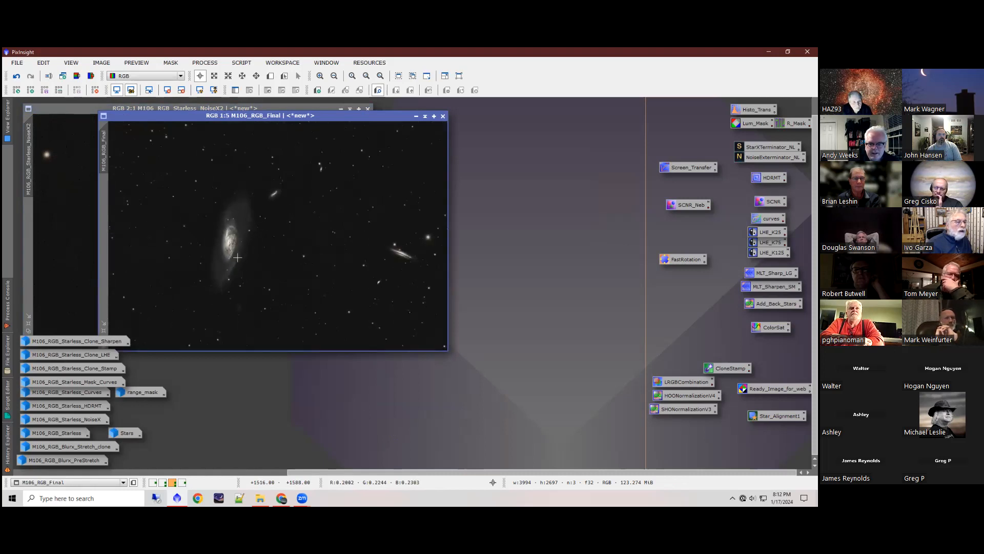
{"action": "scroll", "coordinate": [240, 254], "scroll_direction": "up", "scroll_amount": 2}
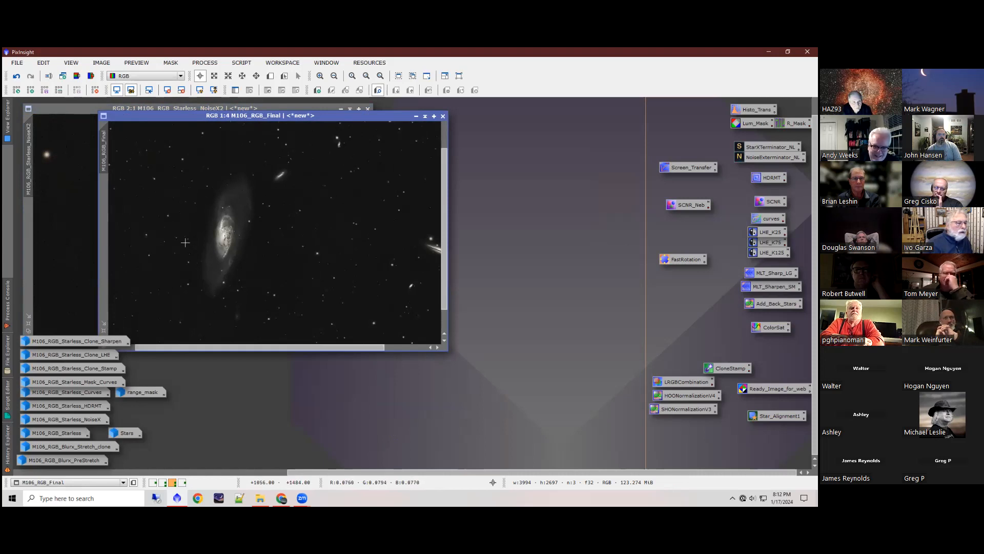
{"action": "scroll", "coordinate": [286, 266], "scroll_direction": "down", "scroll_amount": 2}
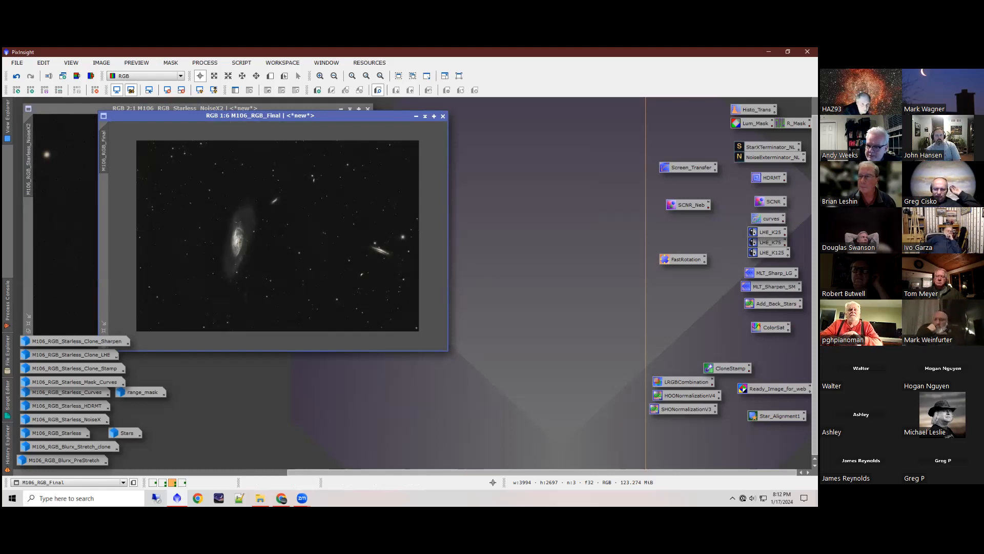
Step: Open the saved ColorSat process, undo the star addition in M106_RGB_Final, and close ColorSaturation without applying it
{"action": "double_click", "coordinate": [772, 327]}
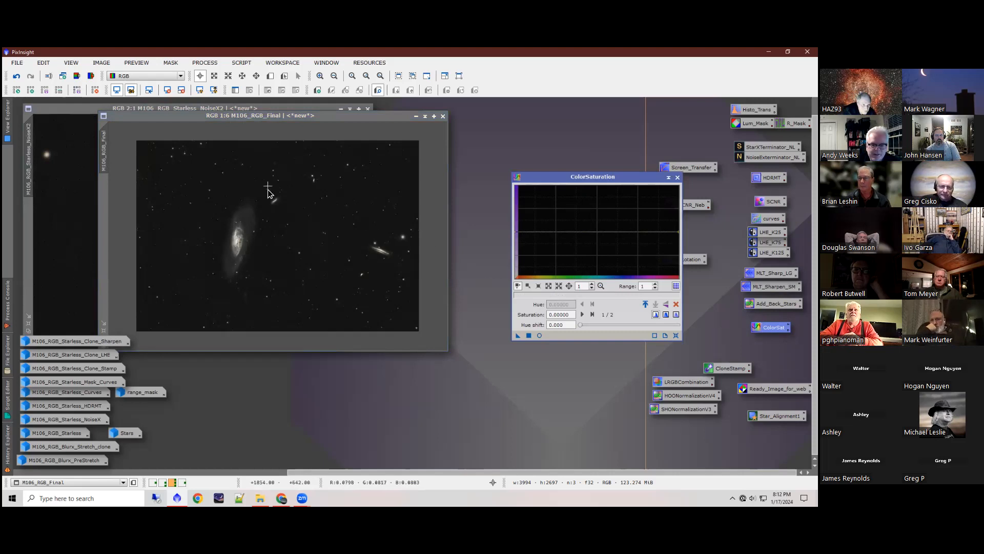
{"action": "key", "text": "ctrl+z"}
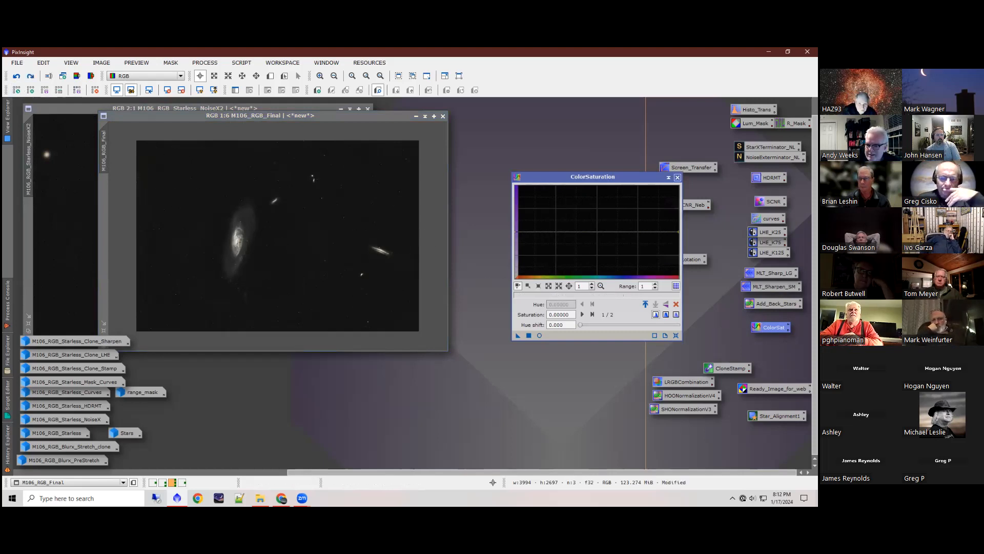
{"action": "left_click", "coordinate": [677, 178]}
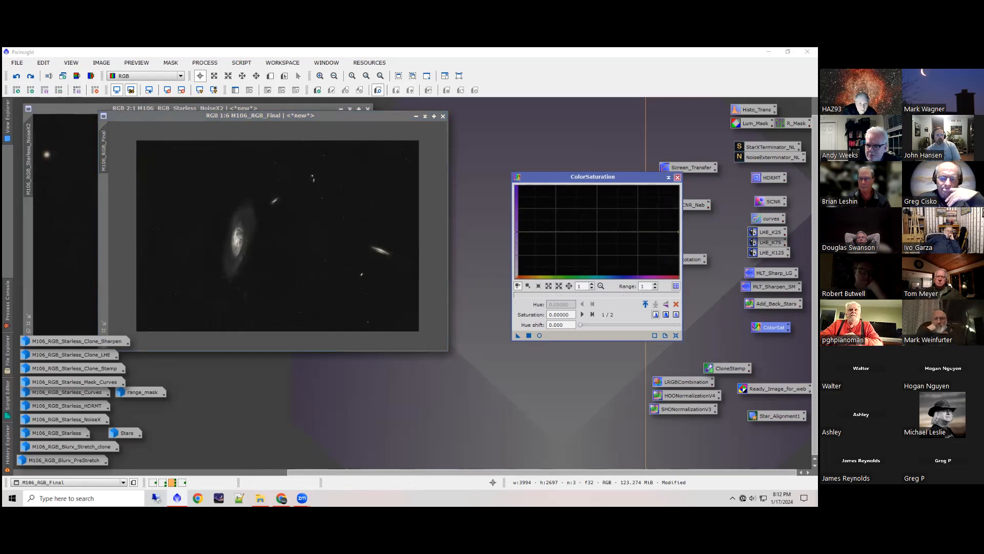
Step: With a reset CurvesTransformation and real-time preview, raise M106_RGB_Final's saturation curve at about input 0.32 to output 0.67, and apply it
{"action": "double_click", "coordinate": [770, 219]}
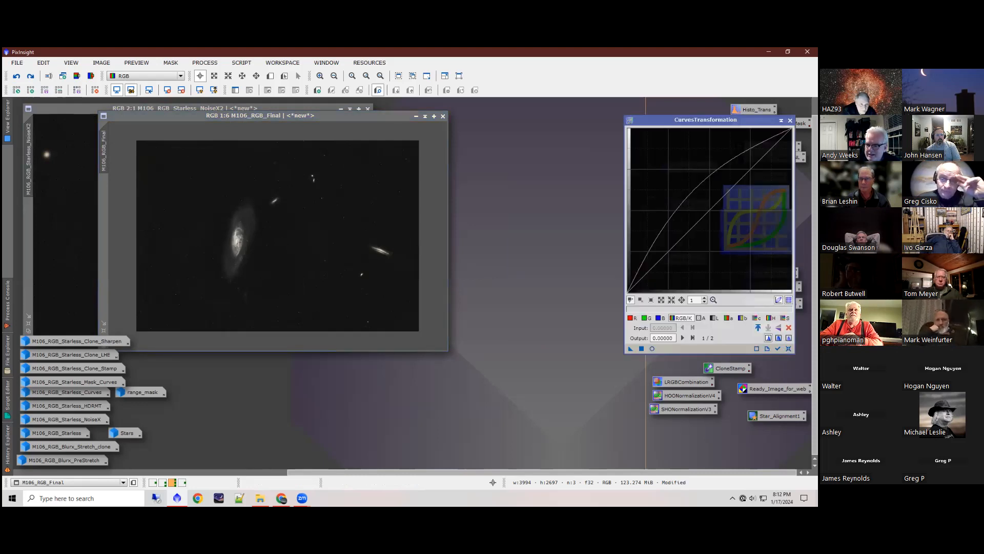
{"action": "left_click", "coordinate": [789, 349]}
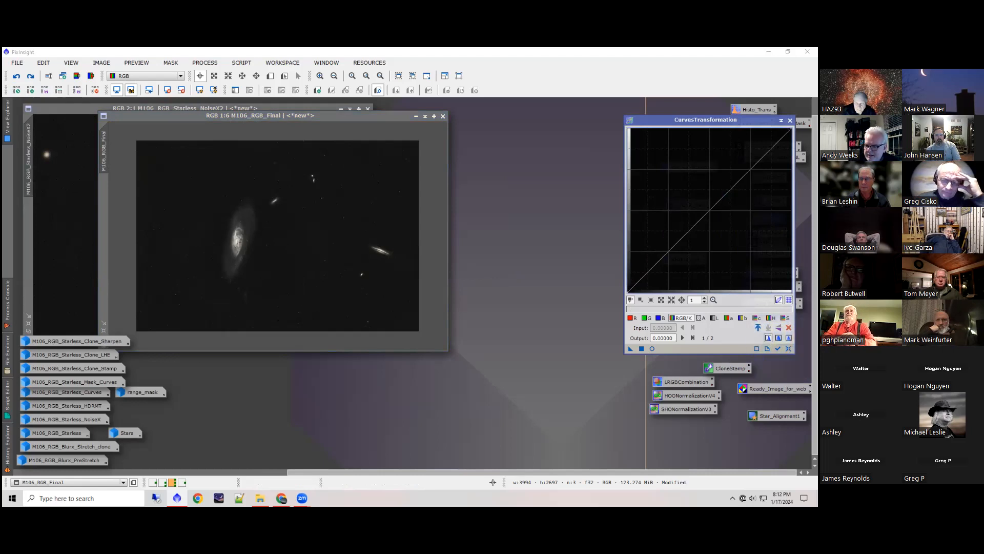
{"action": "left_click", "coordinate": [786, 318]}
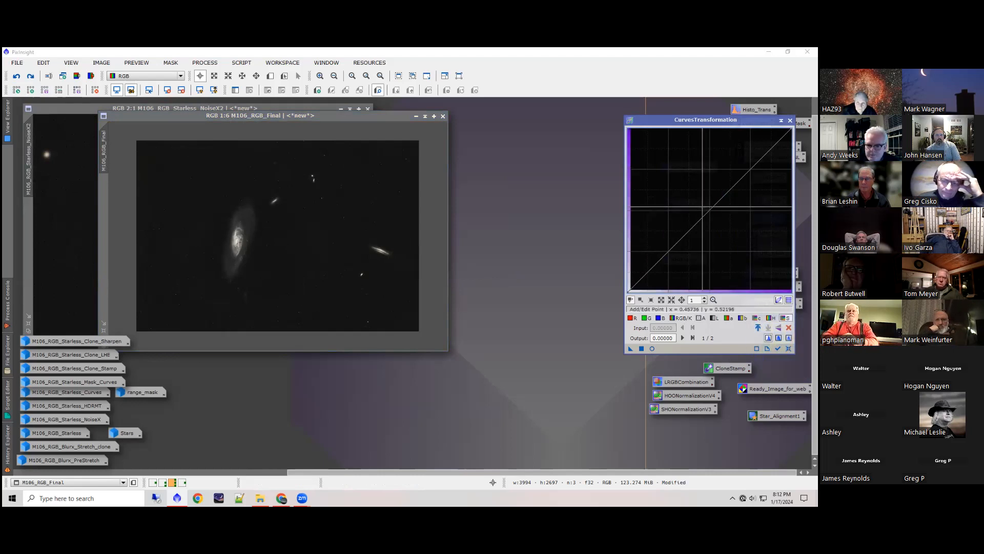
{"action": "left_click", "coordinate": [652, 349]}
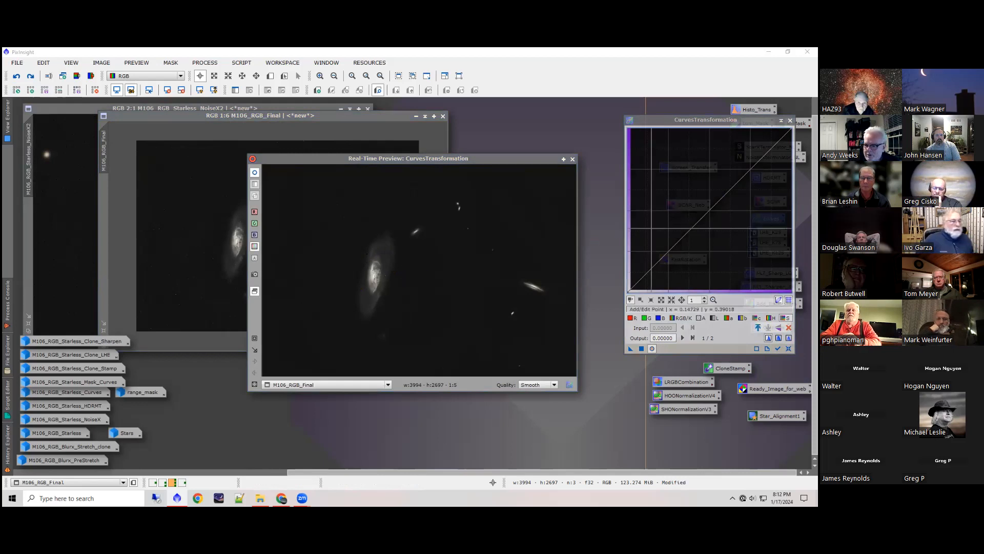
{"action": "left_click_drag", "start_coordinate": [733, 189], "coordinate": [680, 182]}
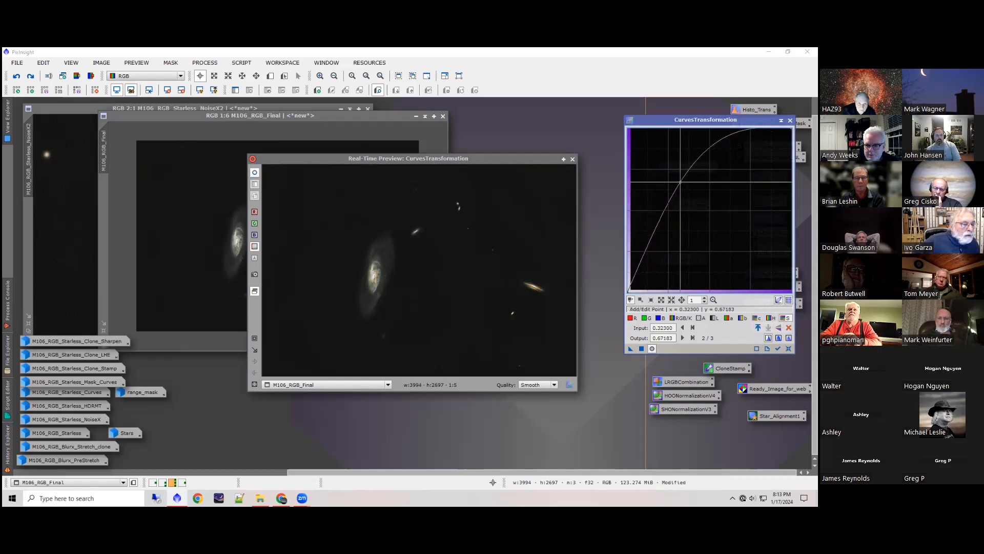
{"action": "left_click", "coordinate": [641, 349]}
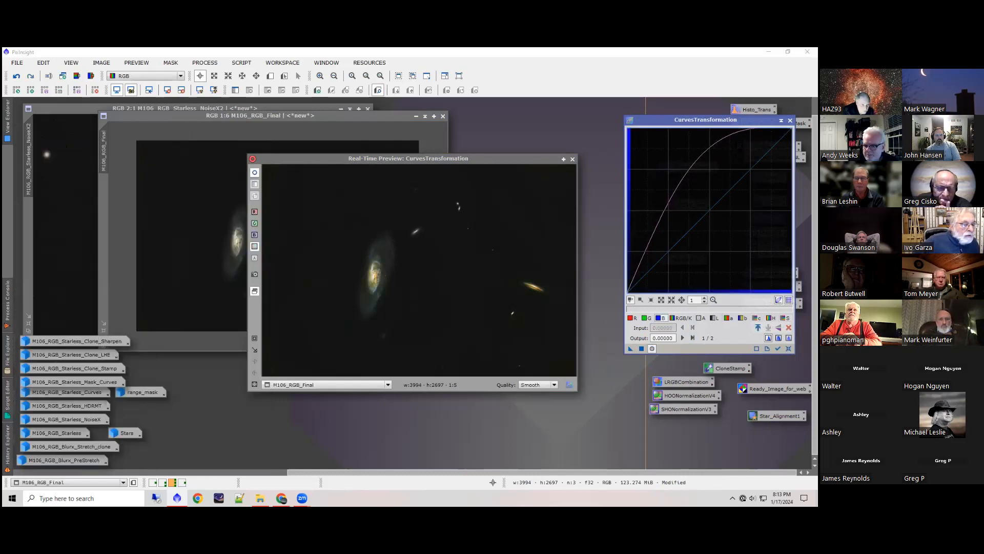
Step: Reset the curves, anchor the blue curve at 0.07752, raise input 0.73127 to output 0.75452, apply it to M106_RGB_Final, and close CurvesTransformation and its preview
{"action": "left_click", "coordinate": [789, 349]}
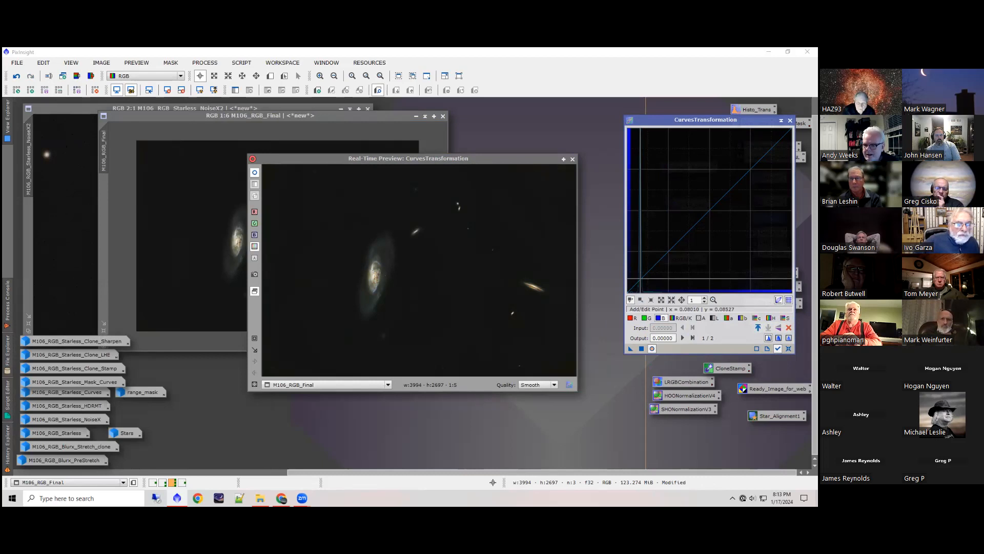
{"action": "left_click", "coordinate": [641, 278]}
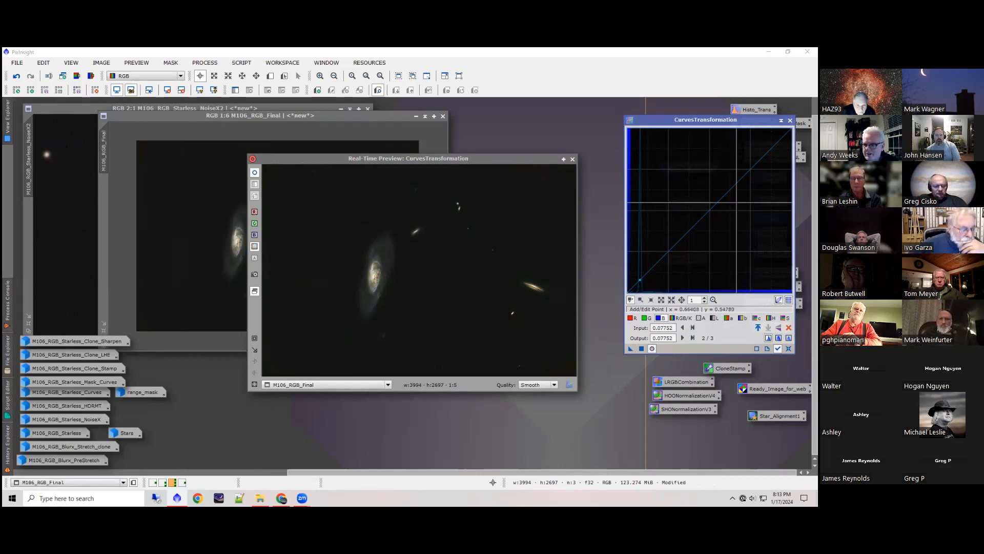
{"action": "mouse_move", "coordinate": [750, 168]}
{"action": "left_mouse_down"}
{"action": "mouse_move", "coordinate": [707, 167]}
{"action": "mouse_move", "coordinate": [718, 175]}
{"action": "mouse_move", "coordinate": [659, 205]}
{"action": "mouse_move", "coordinate": [649, 158]}
{"action": "mouse_move", "coordinate": [731, 184]}
{"action": "mouse_move", "coordinate": [748, 168]}
{"action": "left_mouse_up"}
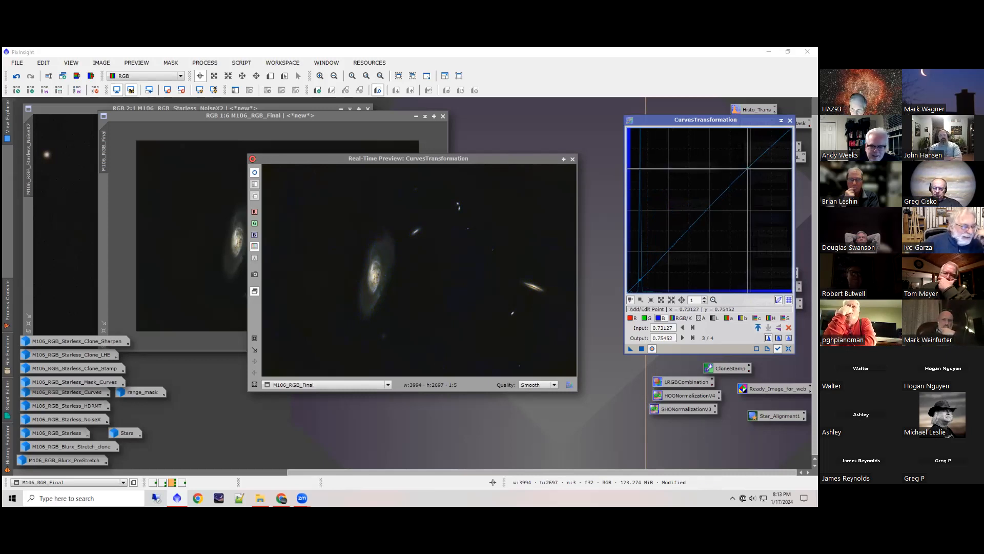
{"action": "left_click", "coordinate": [642, 348]}
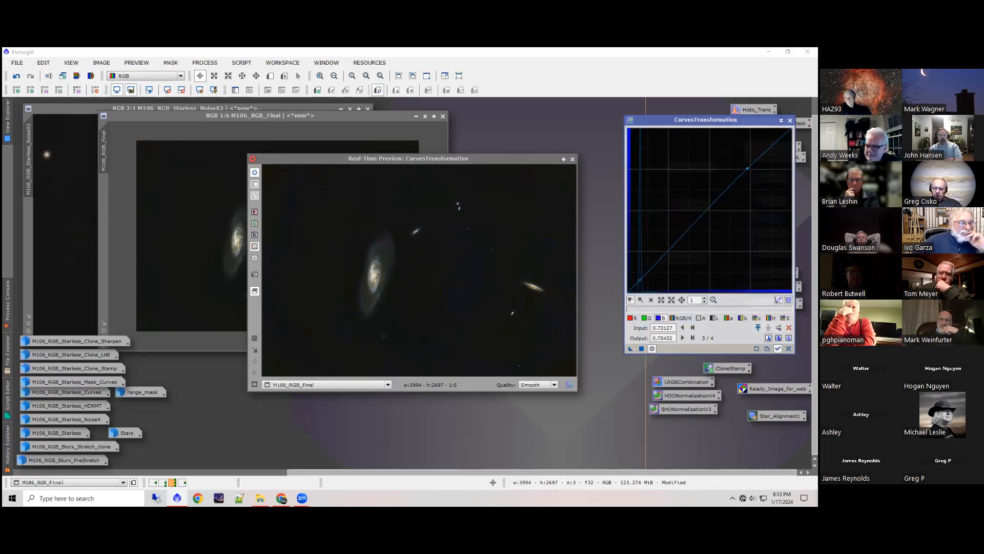
{"action": "left_click", "coordinate": [790, 120]}
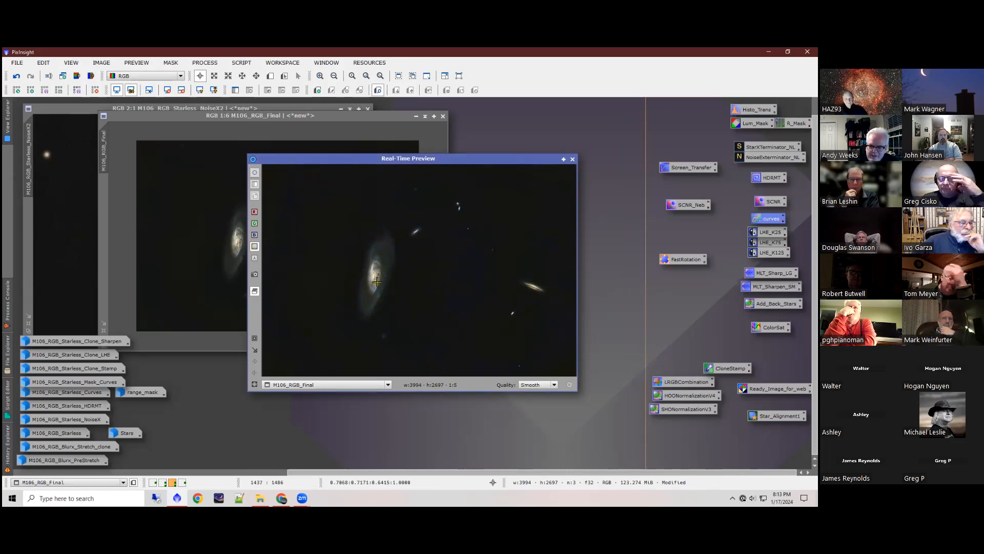
{"action": "left_click", "coordinate": [572, 160]}
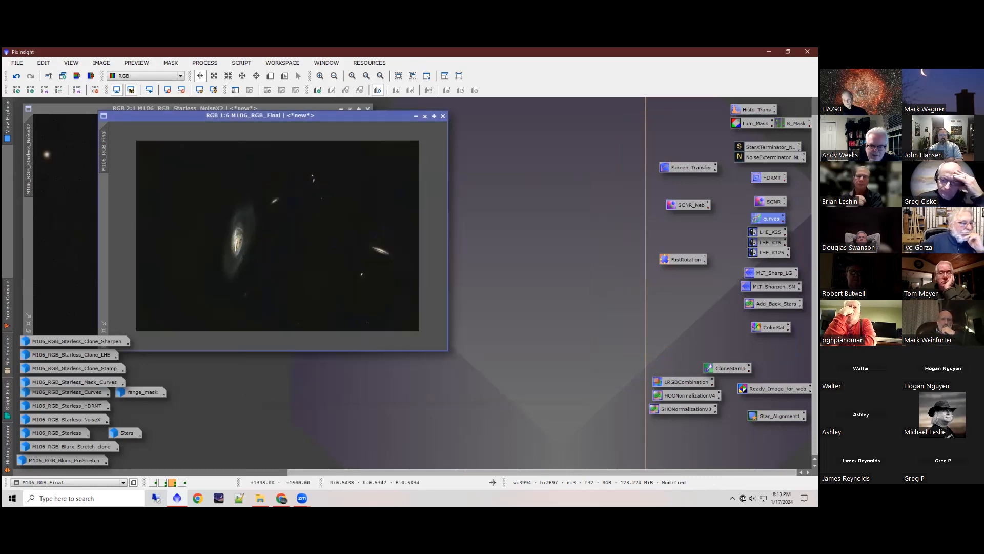
Step: Check the galaxy's colour in M106_RGB_Final, add the stars back by applying PixelMath with $T+Stars, close the process, and inspect the stars
{"action": "scroll", "coordinate": [237, 246], "scroll_direction": "down", "scroll_amount": 1}
{"action": "scroll", "coordinate": [238, 244], "scroll_direction": "up", "scroll_amount": 5}
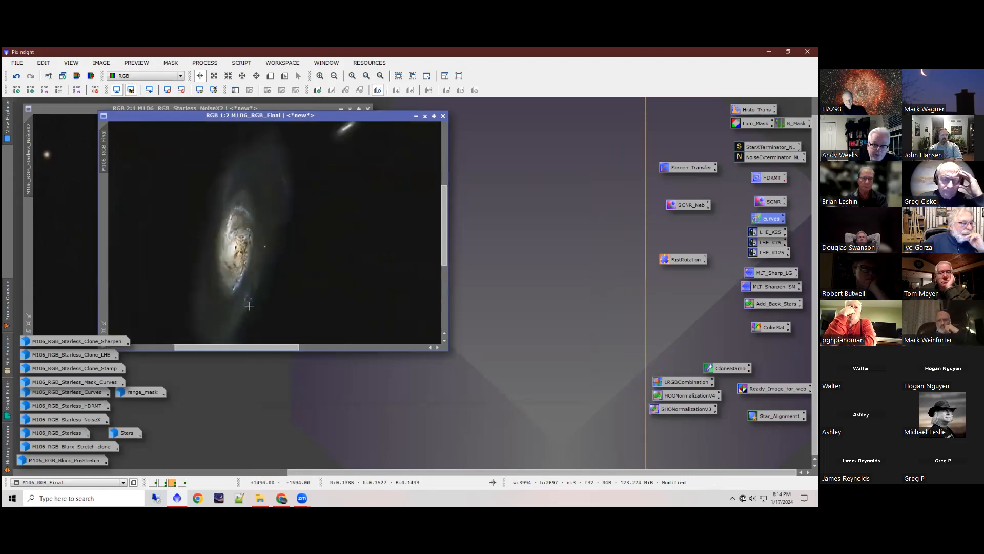
{"action": "scroll", "coordinate": [251, 265], "scroll_direction": "down", "scroll_amount": 1}
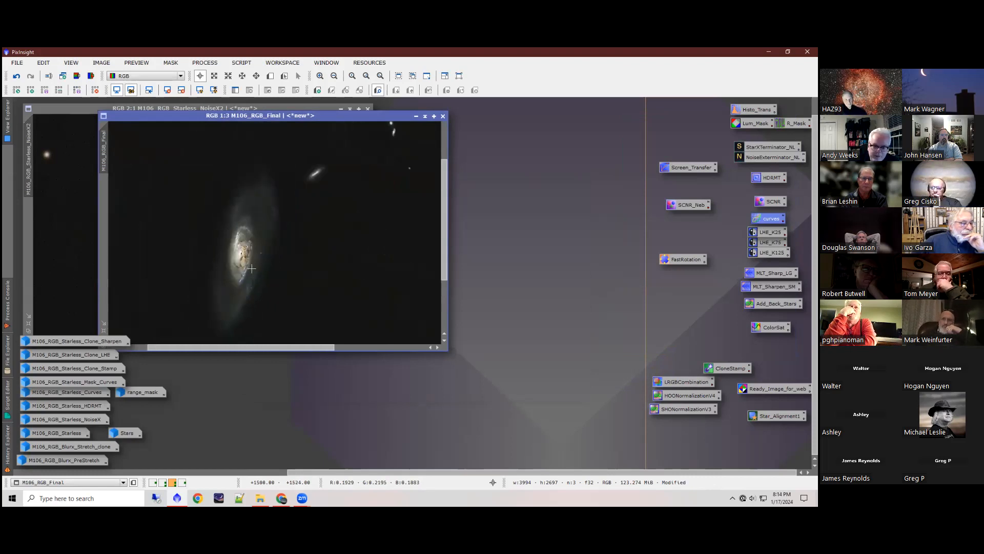
{"action": "scroll", "coordinate": [251, 268], "scroll_direction": "down", "scroll_amount": 4}
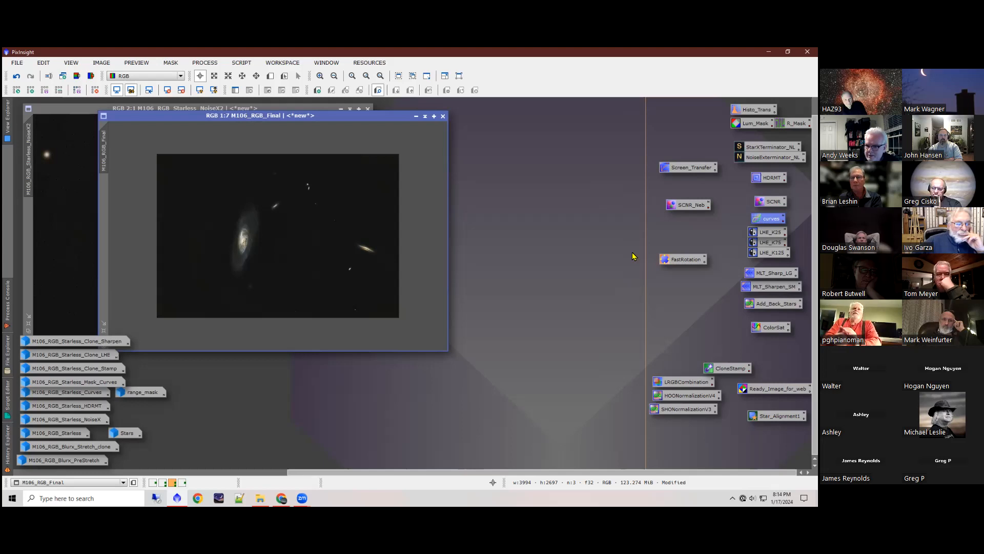
{"action": "left_click", "coordinate": [205, 62]}
{"action": "mouse_move", "coordinate": [267, 56]}
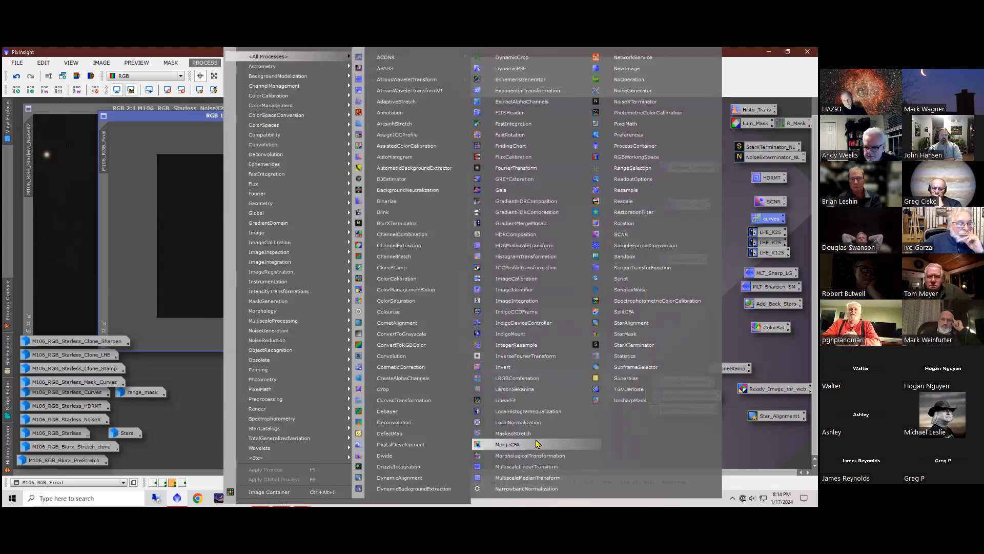
{"action": "left_click", "coordinate": [625, 123]}
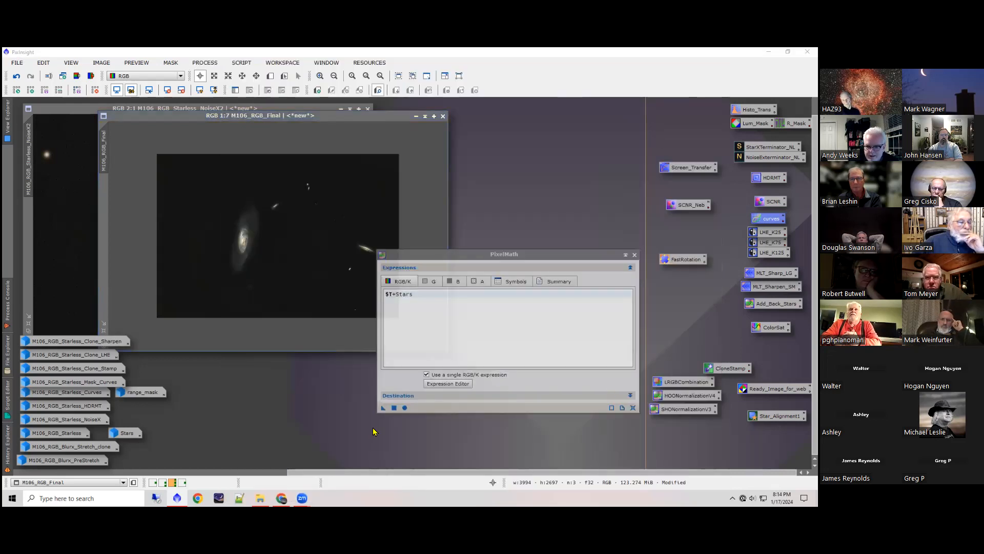
{"action": "left_click_drag", "start_coordinate": [383, 408], "coordinate": [318, 287]}
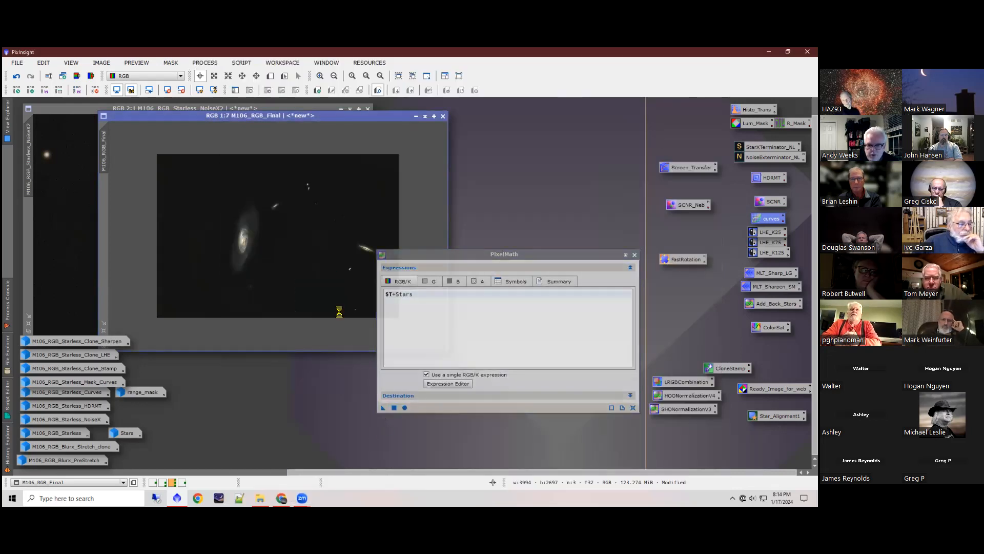
{"action": "left_click", "coordinate": [635, 255]}
{"action": "scroll", "coordinate": [277, 261], "scroll_direction": "up", "scroll_amount": 3}
{"action": "scroll", "coordinate": [278, 262], "scroll_direction": "up", "scroll_amount": 2}
{"action": "scroll", "coordinate": [278, 265], "scroll_direction": "up", "scroll_amount": 1}
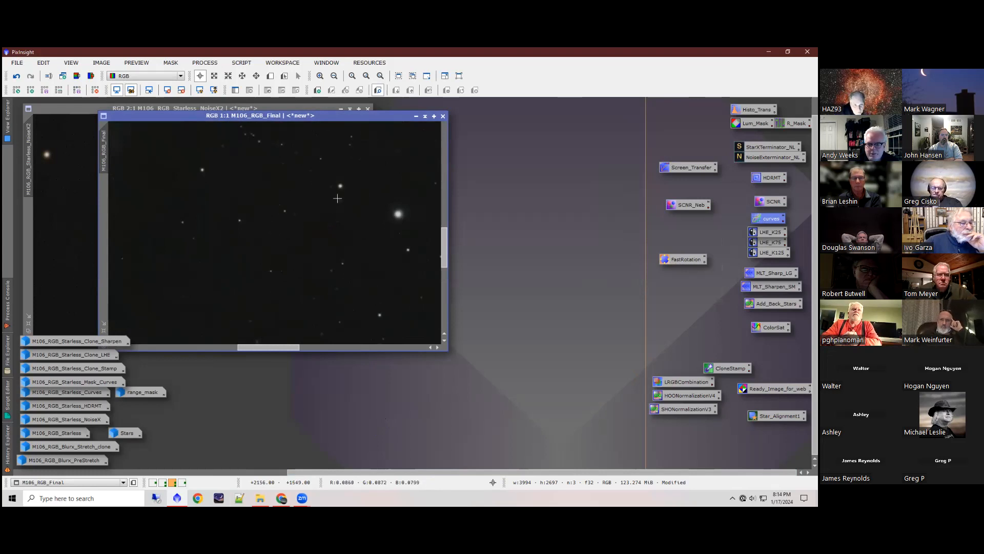
Step: Check the full frame of M106_RGB_Final with the stars added back, at 1:6 scale
{"action": "scroll", "coordinate": [314, 257], "scroll_direction": "down", "scroll_amount": 1}
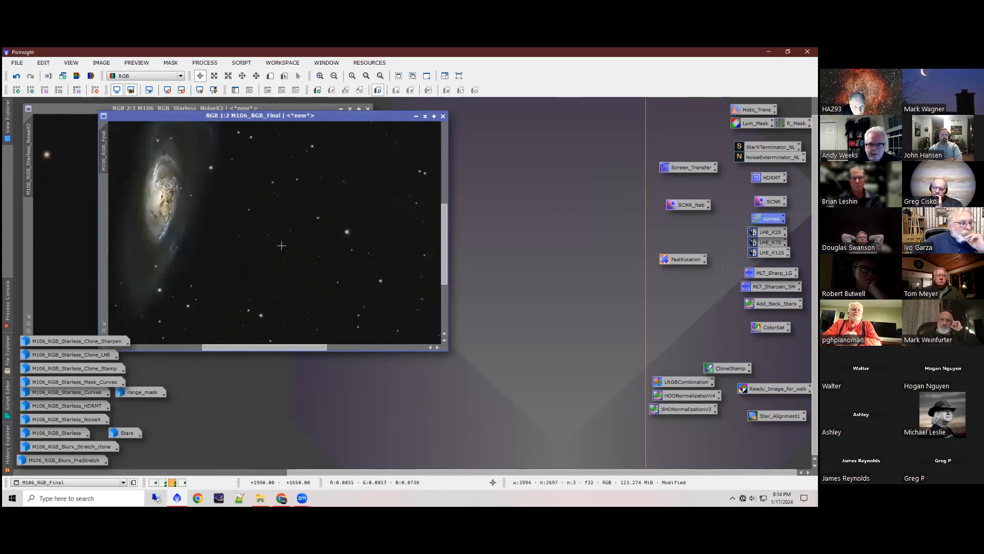
{"action": "scroll", "coordinate": [229, 274], "scroll_direction": "down", "scroll_amount": 1}
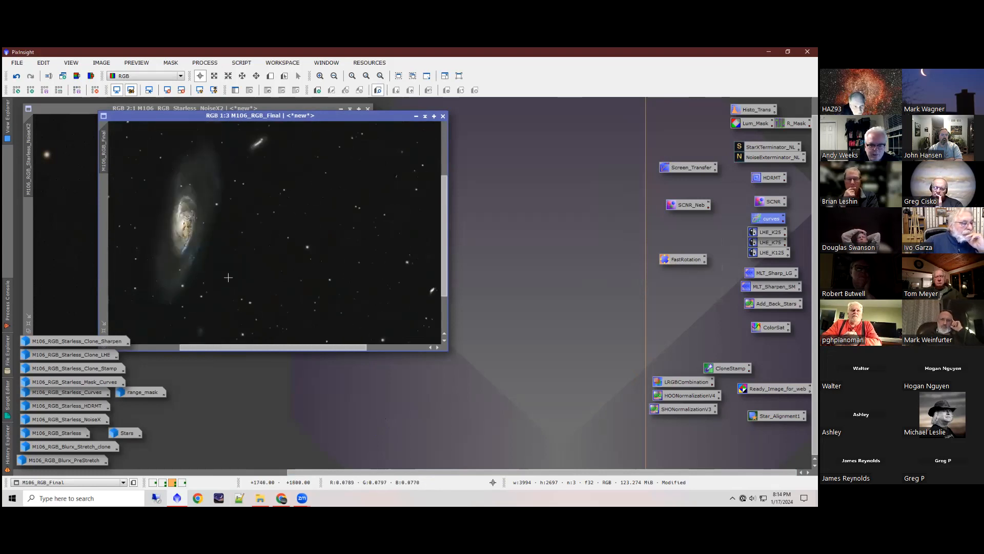
{"action": "scroll", "coordinate": [228, 277], "scroll_direction": "down", "scroll_amount": 1}
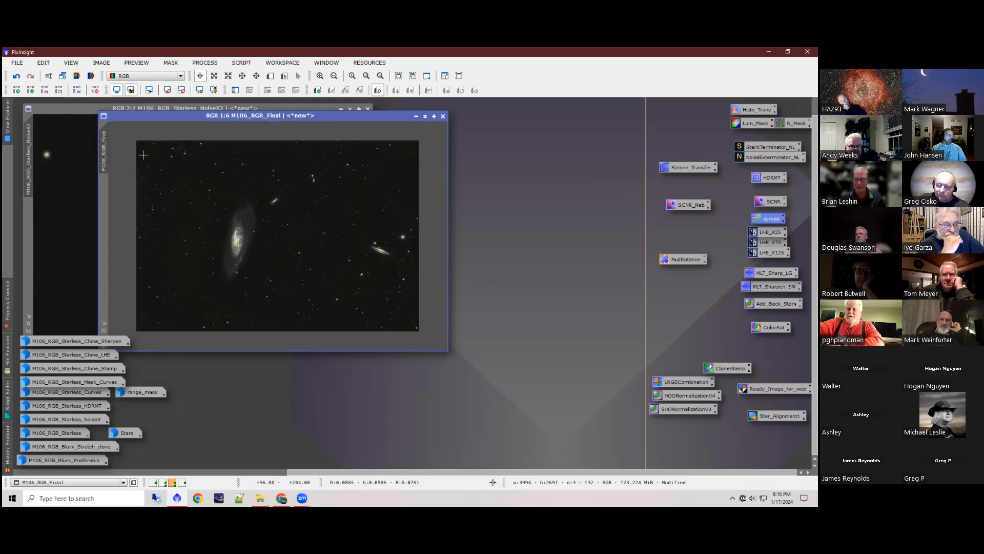
Step: Load the project andy_Min.xosm, closing the modified images without saving them
{"action": "left_click", "coordinate": [17, 63]}
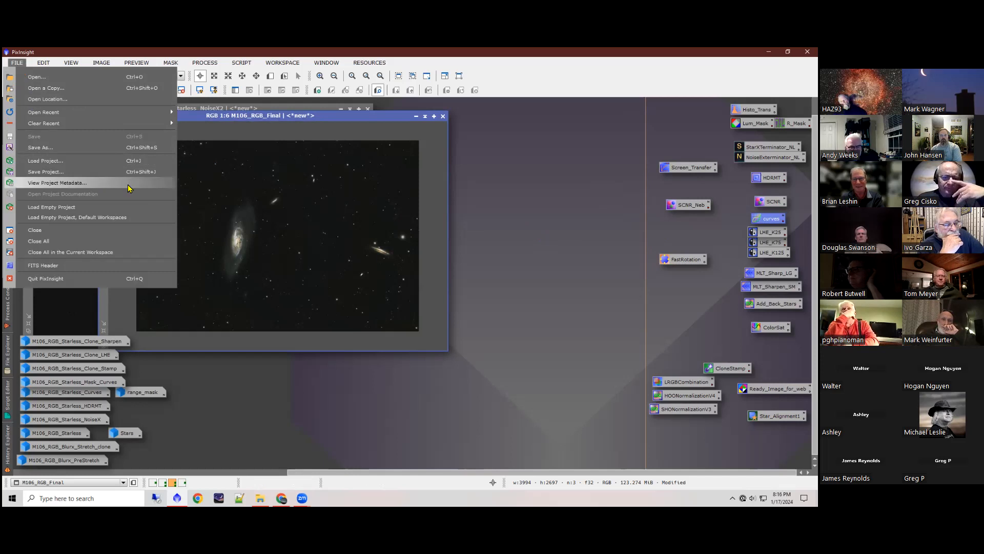
{"action": "left_click", "coordinate": [46, 161]}
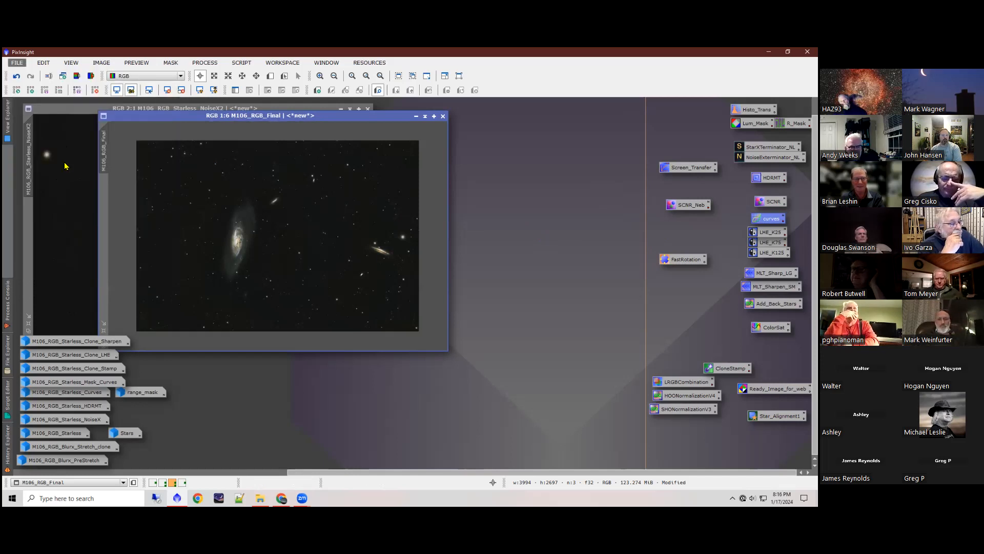
{"action": "double_click", "coordinate": [353, 264]}
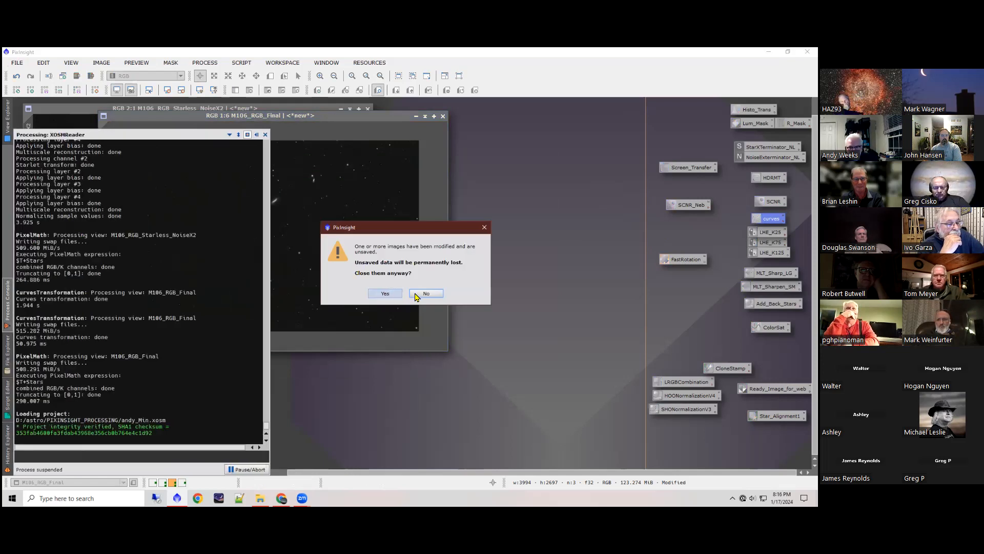
{"action": "left_click", "coordinate": [385, 293]}
{"action": "left_click", "coordinate": [386, 293]}
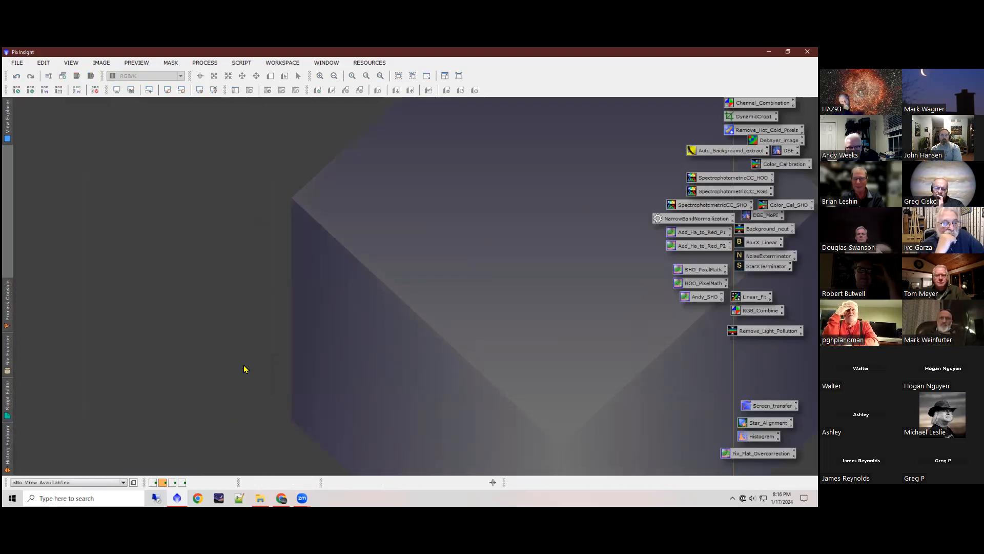
Step: Review the process icons in the Non_Linear_processing workspace and return to the workspace holding Channel_Combination and the SpectrophotometricCC icons
{"action": "left_click", "coordinate": [172, 482]}
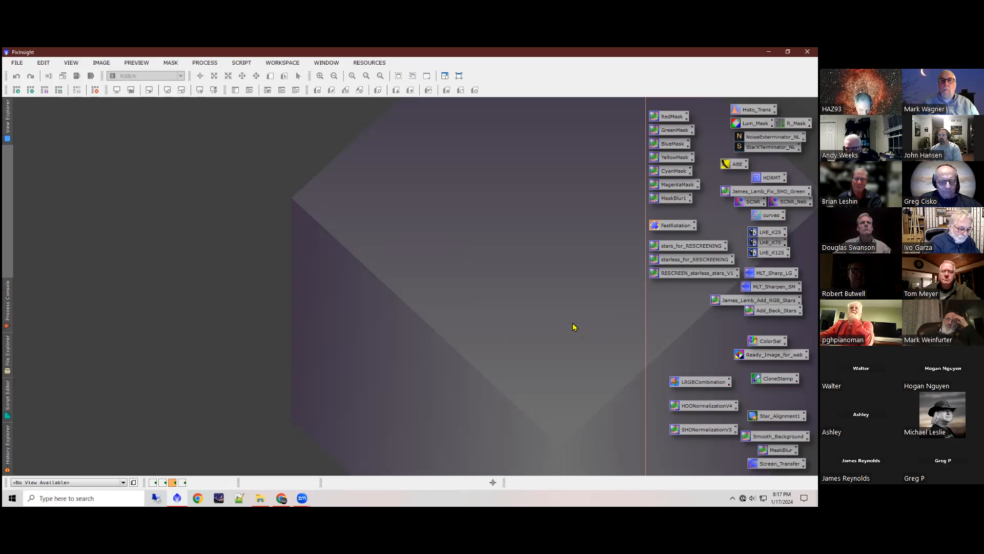
{"action": "left_click", "coordinate": [164, 485]}
{"action": "left_click", "coordinate": [164, 484]}
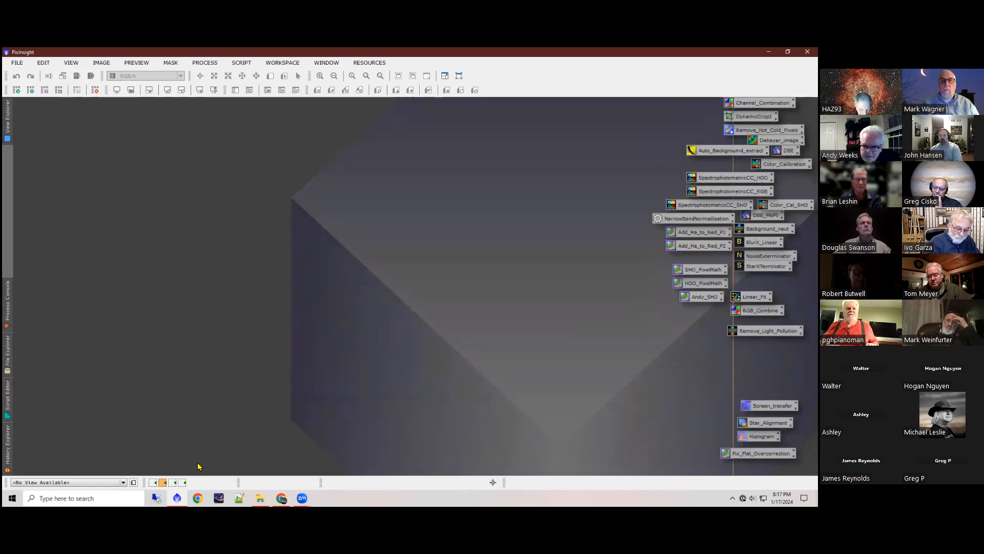
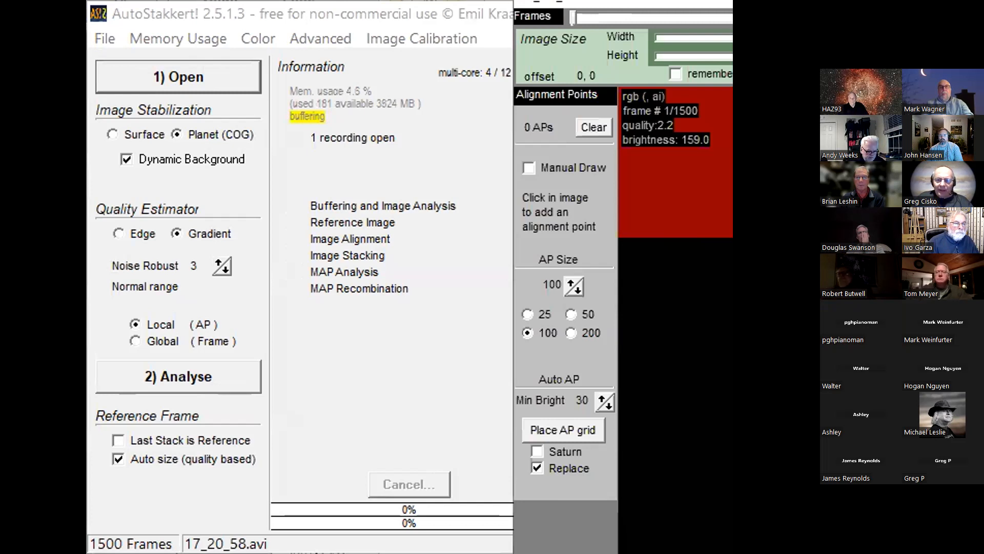
Step: In AutoStakkert, move the frame window of 17_20_58.avi over the main window and set the alignment point size to 85
{"action": "left_click_drag", "start_coordinate": [641, 2], "coordinate": [369, 0]}
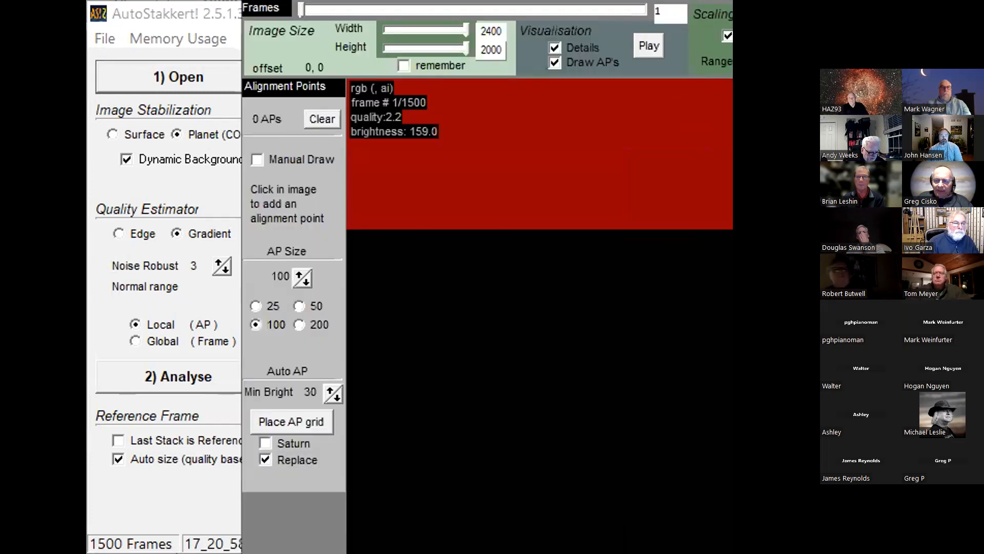
{"action": "left_click", "coordinate": [306, 283]}
{"action": "left_click", "coordinate": [307, 283]}
{"action": "left_click", "coordinate": [306, 283]}
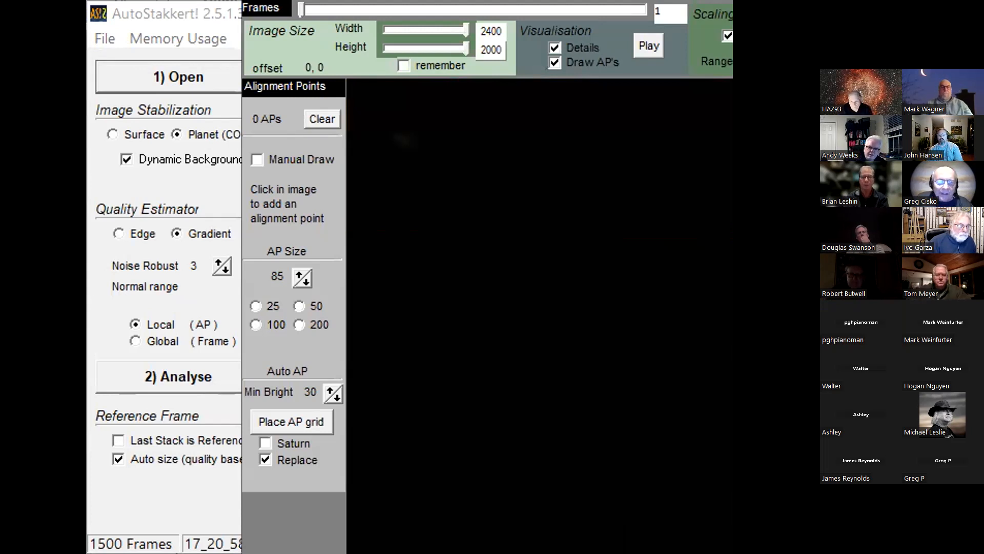
{"action": "left_click", "coordinate": [187, 267]}
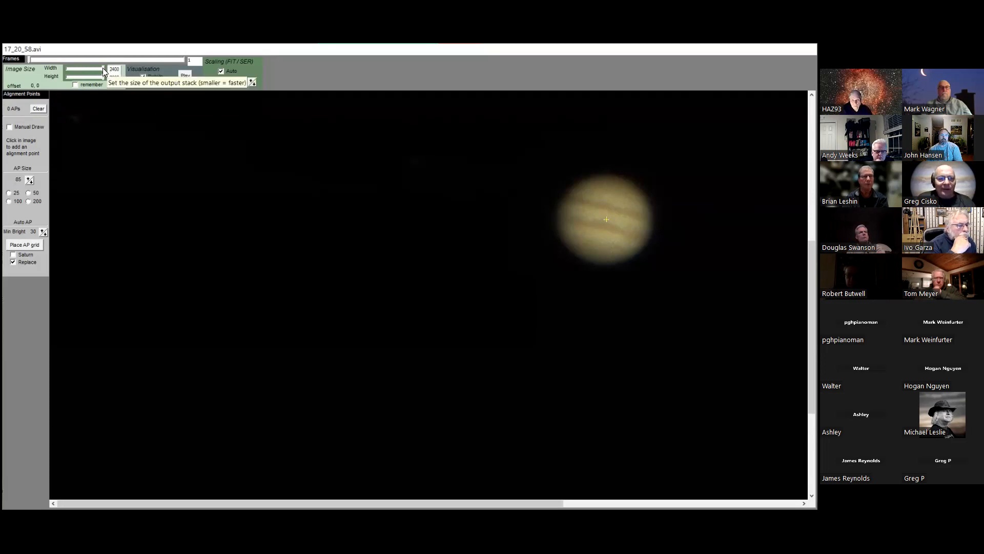
Step: Set the output stack width of 17_20_58.avi to 424 and reduce its height to frame Jupiter more tightly
{"action": "left_click_drag", "start_coordinate": [104, 72], "coordinate": [92, 70]}
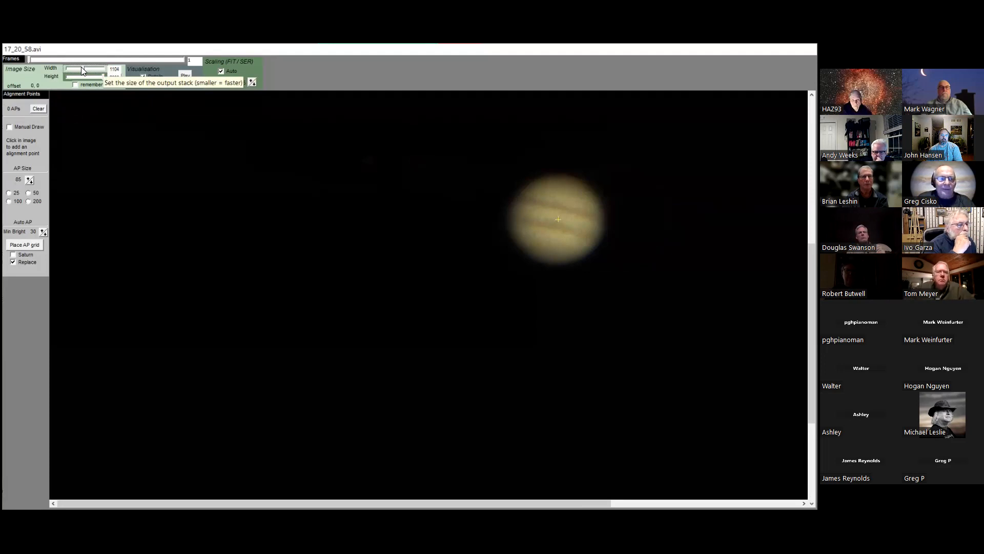
{"action": "left_click_drag", "start_coordinate": [81, 66], "coordinate": [72, 70]}
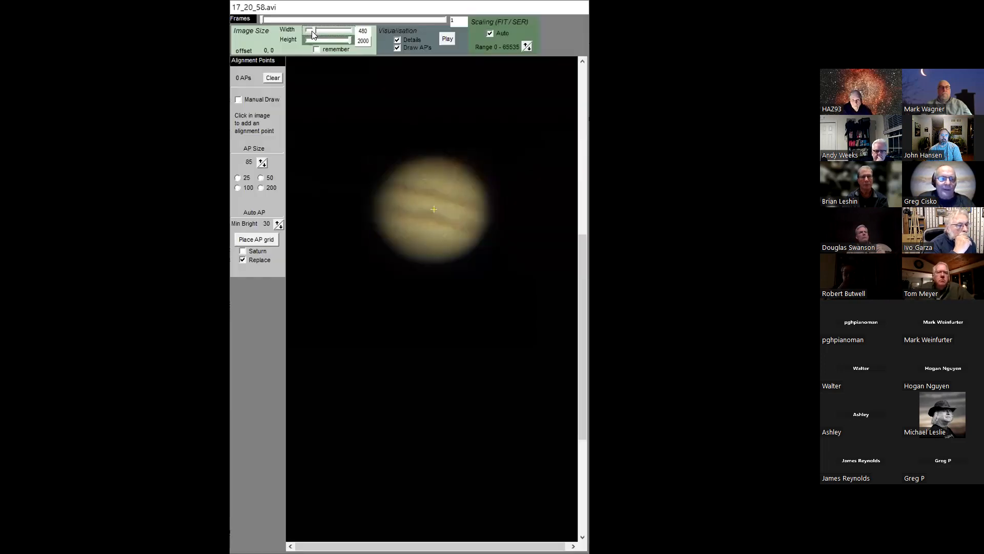
{"action": "left_click_drag", "start_coordinate": [313, 33], "coordinate": [310, 33]}
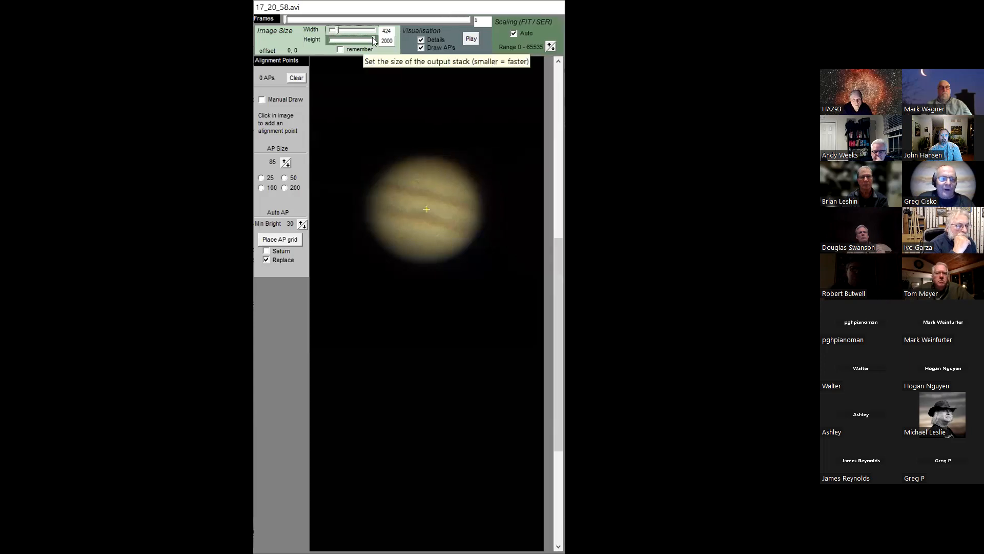
{"action": "left_click_drag", "start_coordinate": [373, 41], "coordinate": [334, 46]}
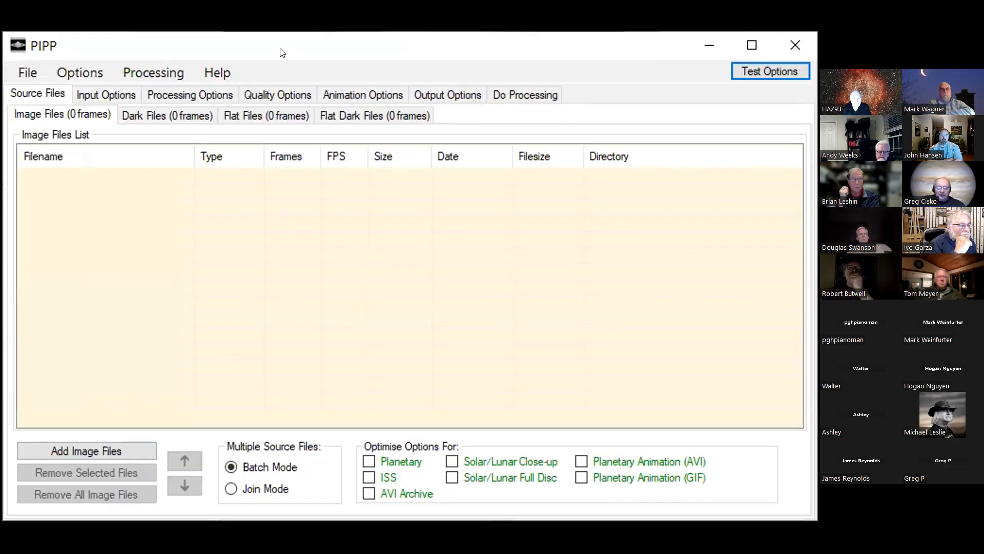
Step: Add the Jupiter video 17_47_44.avi from the FVAS-ImagingMeeting folder to PIPP's source image files
{"action": "left_click", "coordinate": [100, 446]}
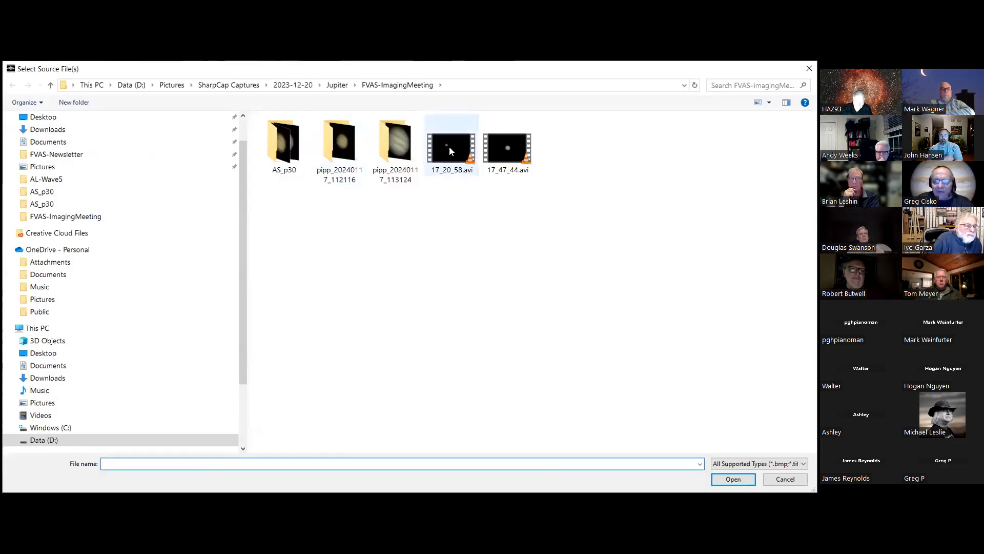
{"action": "mouse_move", "coordinate": [449, 147]}
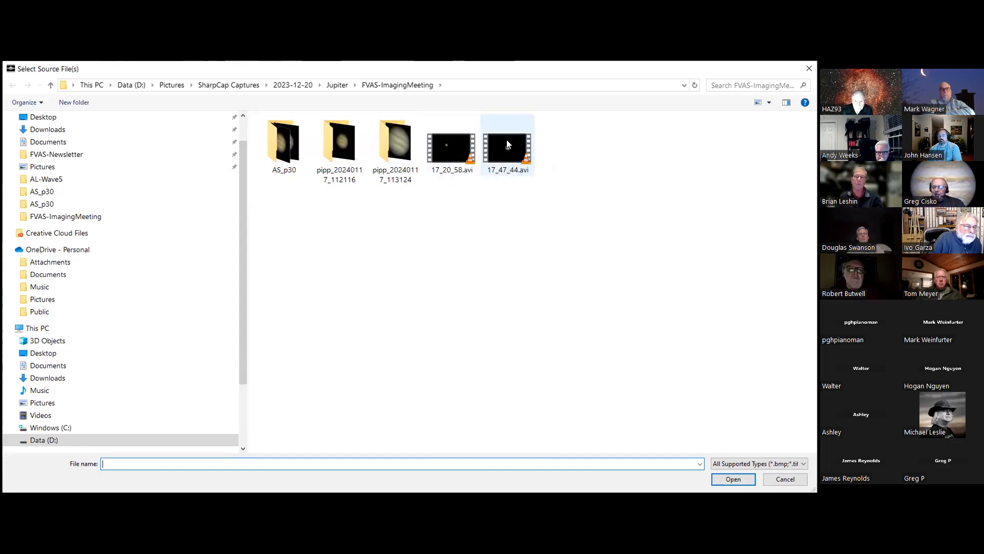
{"action": "mouse_move", "coordinate": [510, 149]}
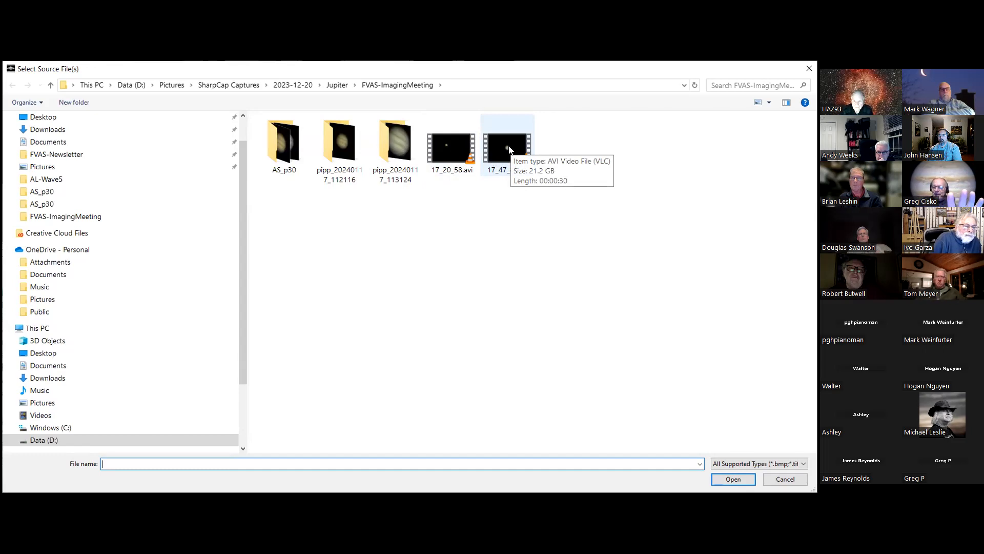
{"action": "left_click", "coordinate": [510, 148]}
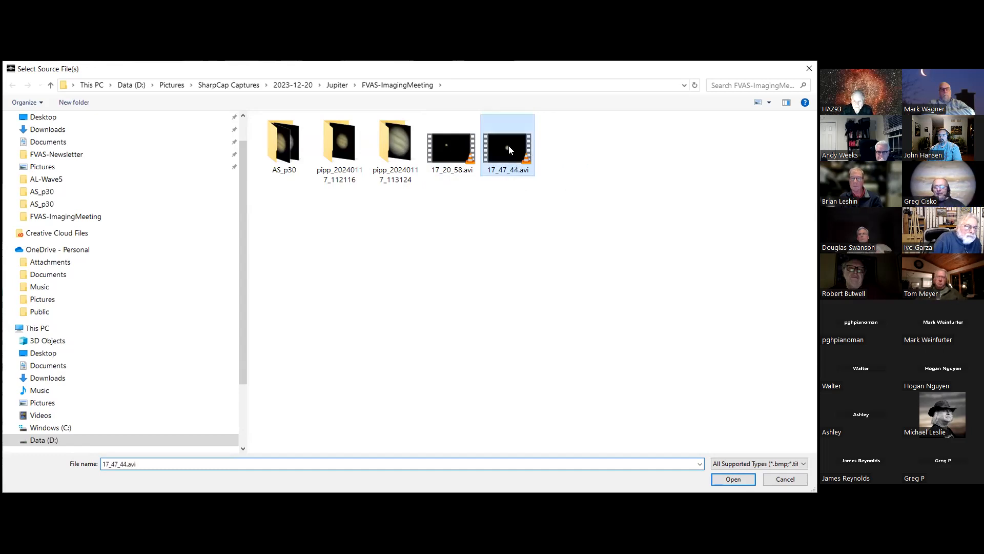
{"action": "key", "text": "Return"}
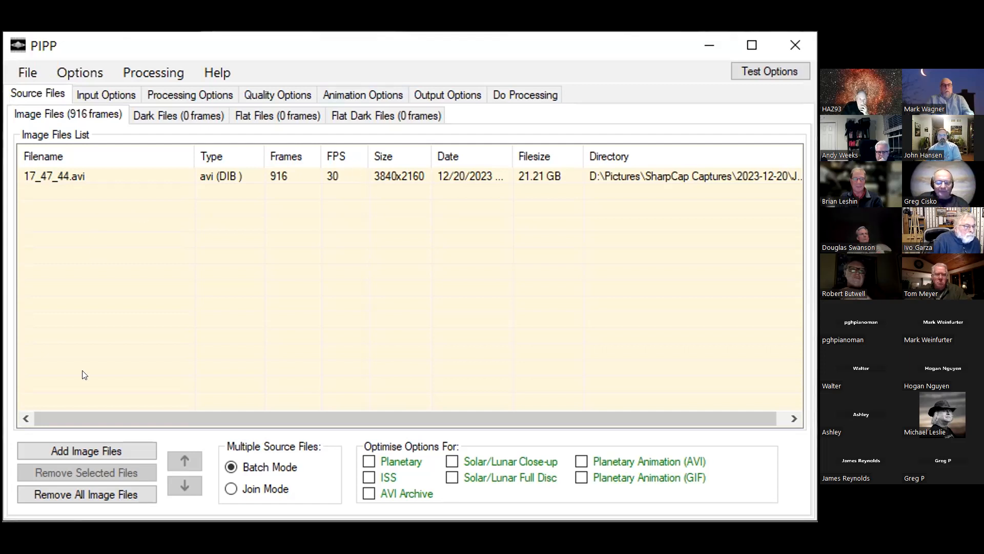
Step: Optimise the options for Planetary and review the resulting stabilisation, object detection and cropping settings
{"action": "left_click", "coordinate": [173, 95]}
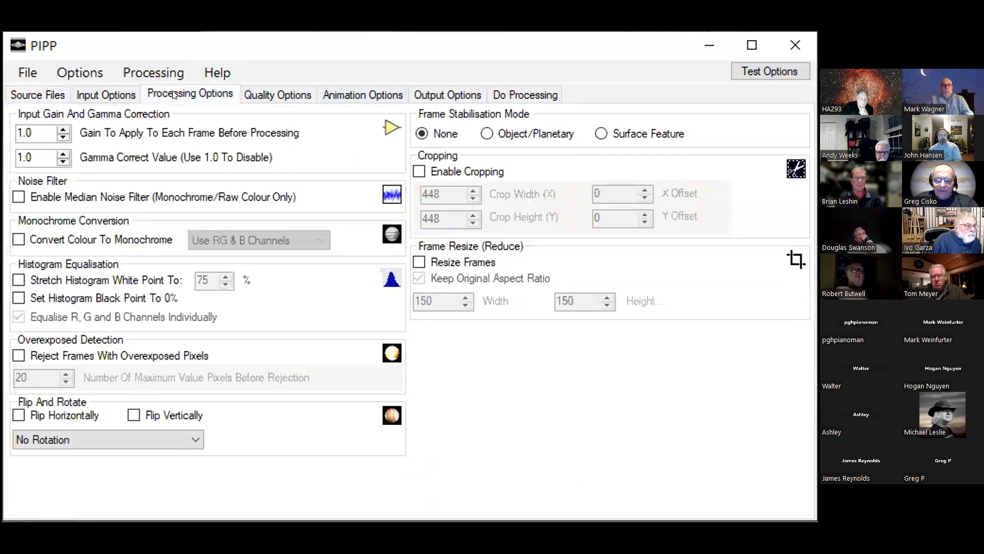
{"action": "left_click", "coordinate": [26, 96]}
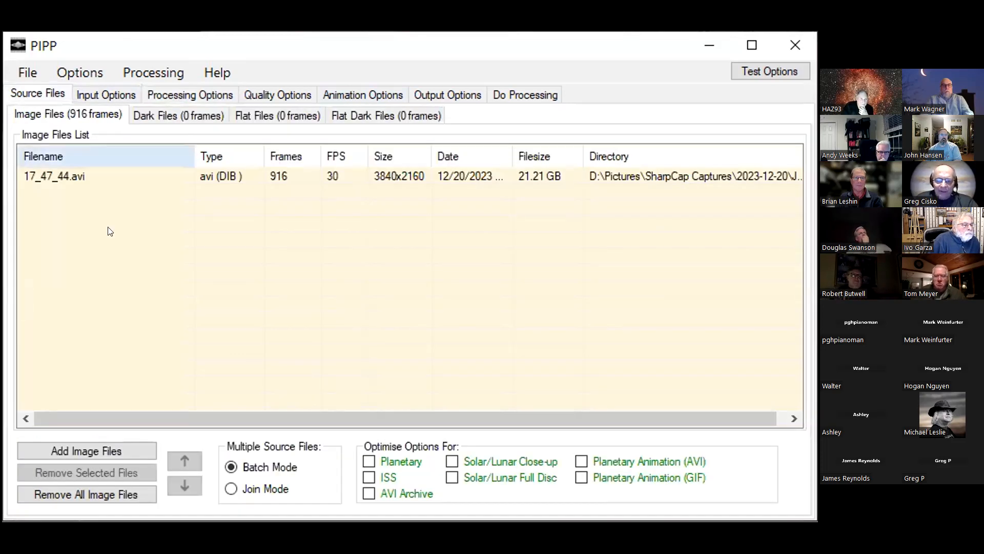
{"action": "left_click", "coordinate": [369, 461]}
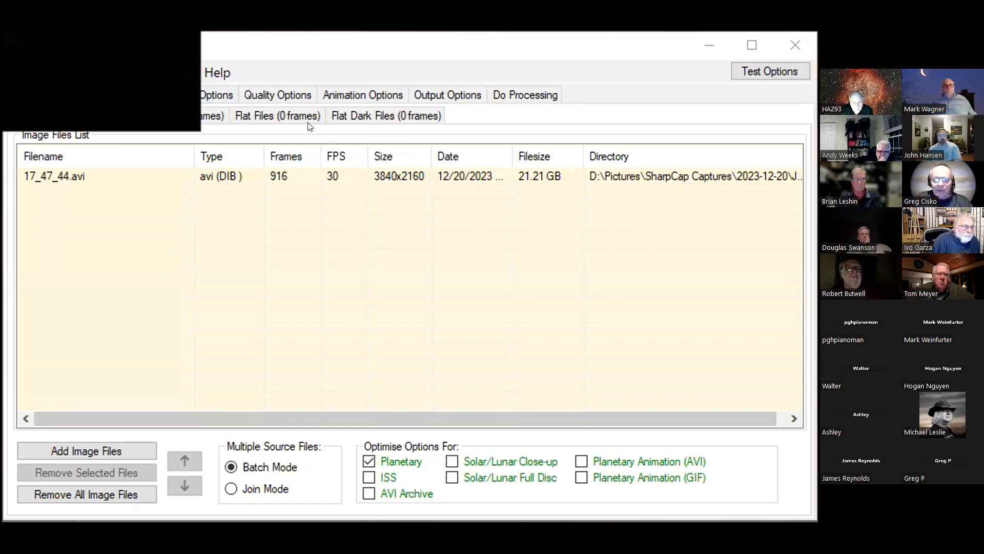
{"action": "left_click", "coordinate": [189, 93]}
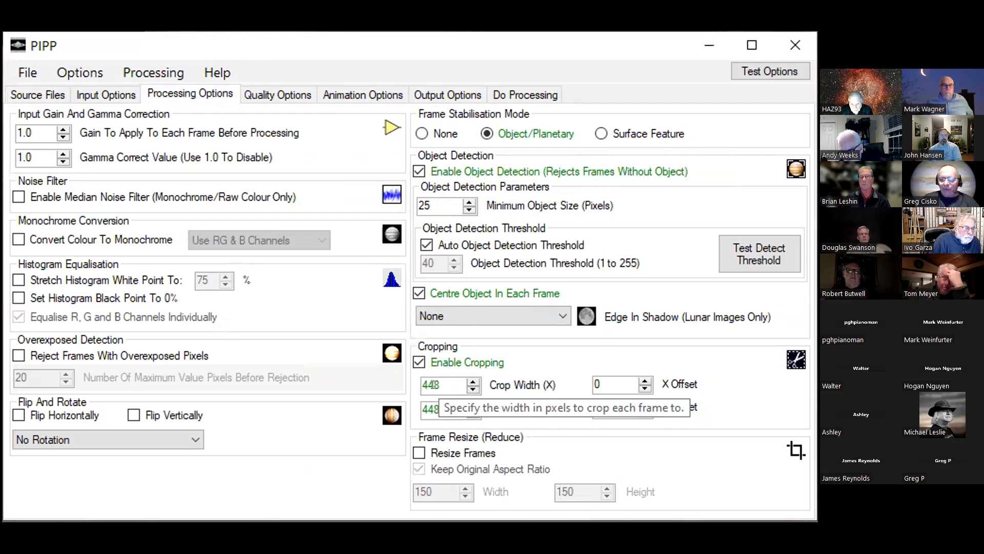
Step: Enable quality estimation, look at the choices for limiting the frames to keep, and disable the estimation again
{"action": "left_click", "coordinate": [263, 94]}
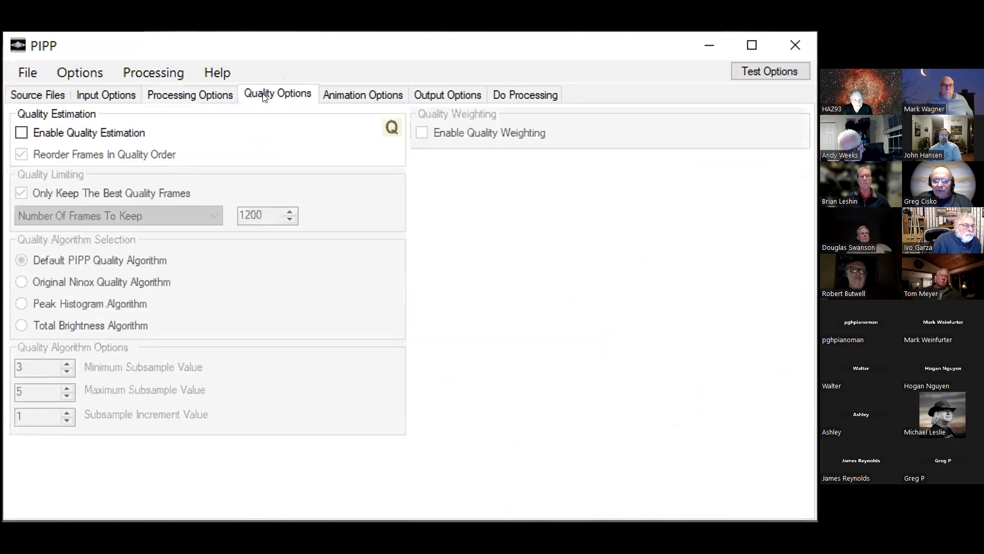
{"action": "left_click", "coordinate": [21, 132]}
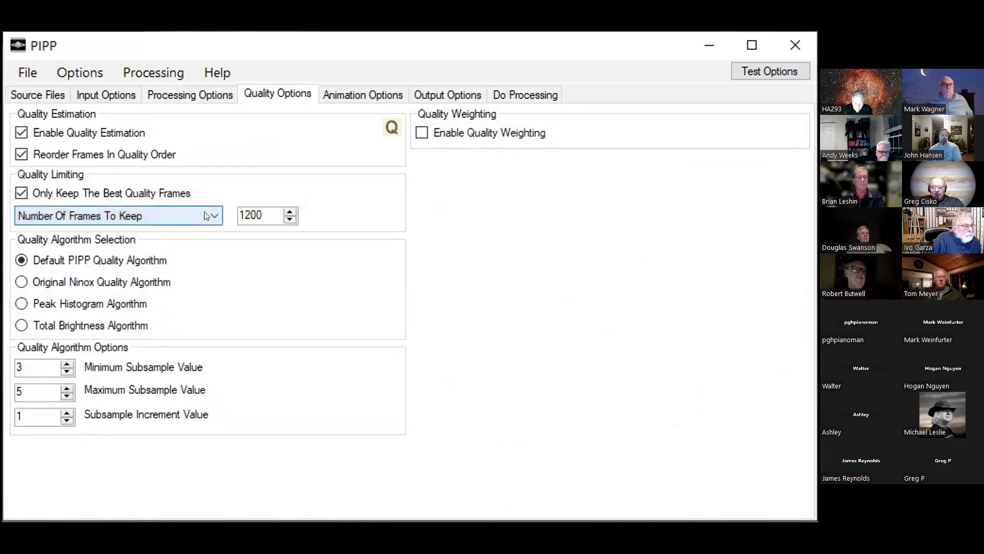
{"action": "left_click", "coordinate": [185, 215]}
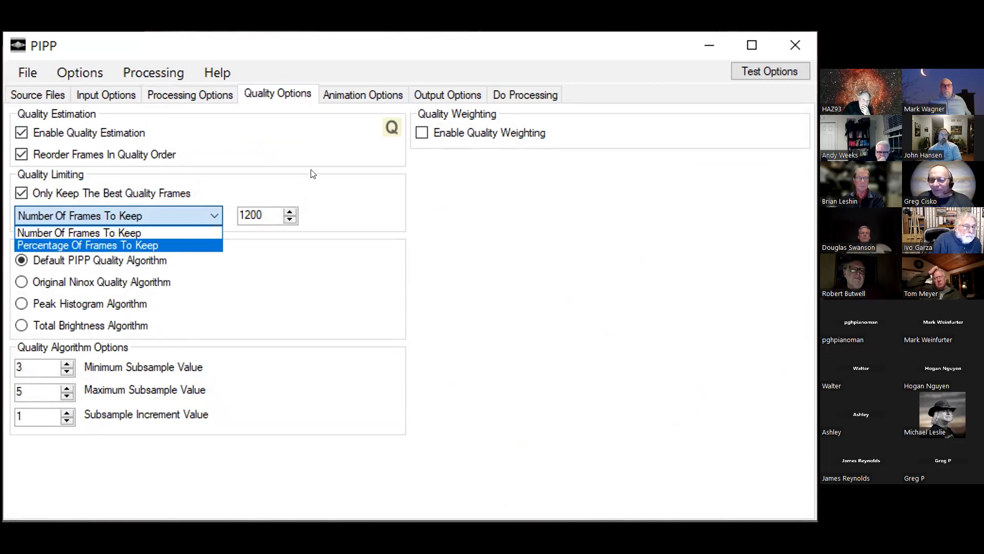
{"action": "left_click", "coordinate": [21, 133]}
{"action": "left_click", "coordinate": [21, 132]}
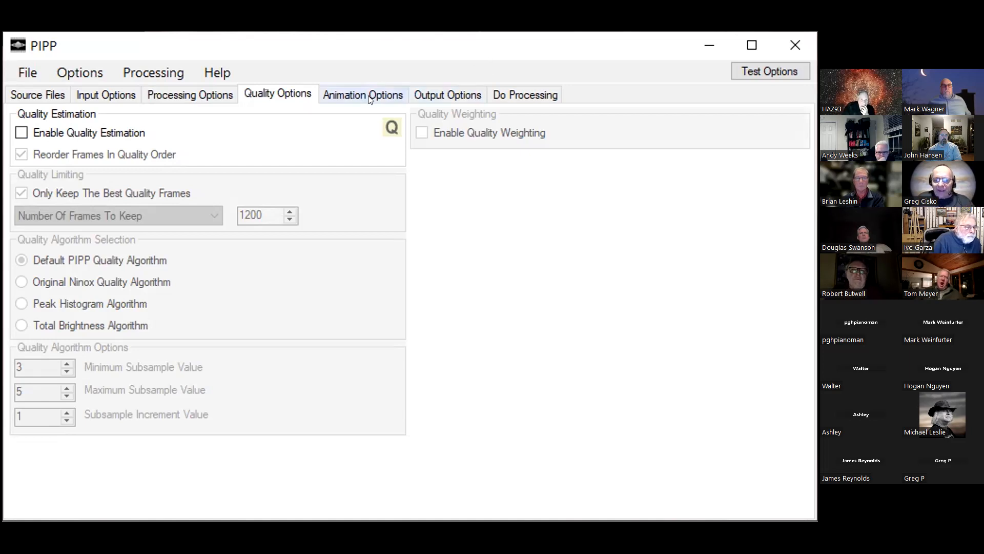
Step: Review the output format, directory and AVI settings, and bring up the processing controls and output log
{"action": "left_click", "coordinate": [445, 95]}
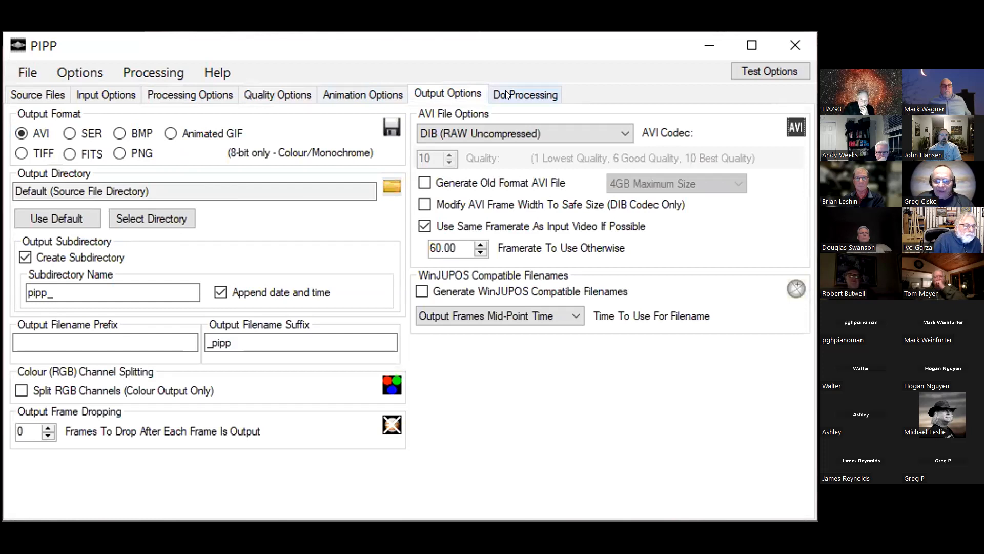
{"action": "left_click", "coordinate": [506, 94]}
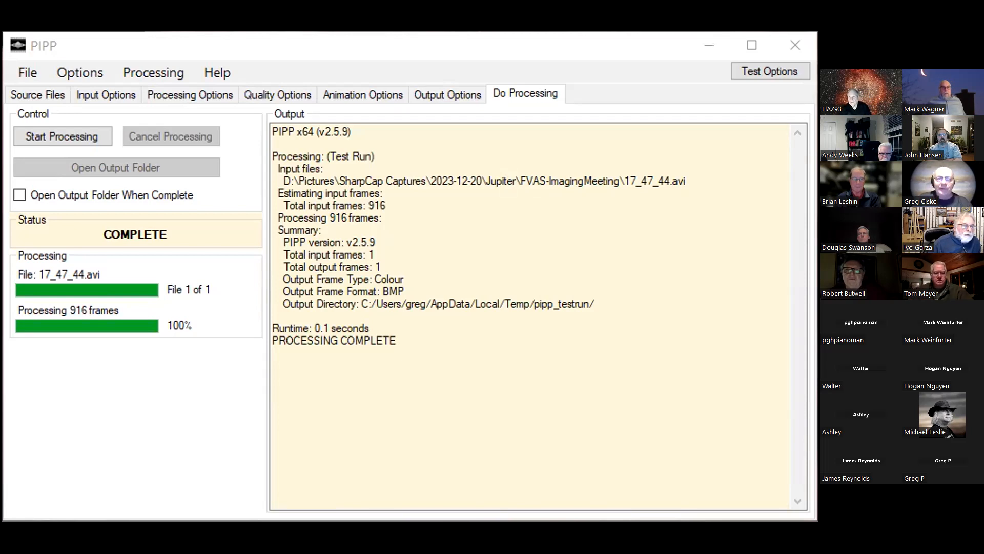
Step: Switch to AutoStakkert and analyse the recording 17_47_44_pipp.avi
{"action": "key", "text": "alt+Tab"}
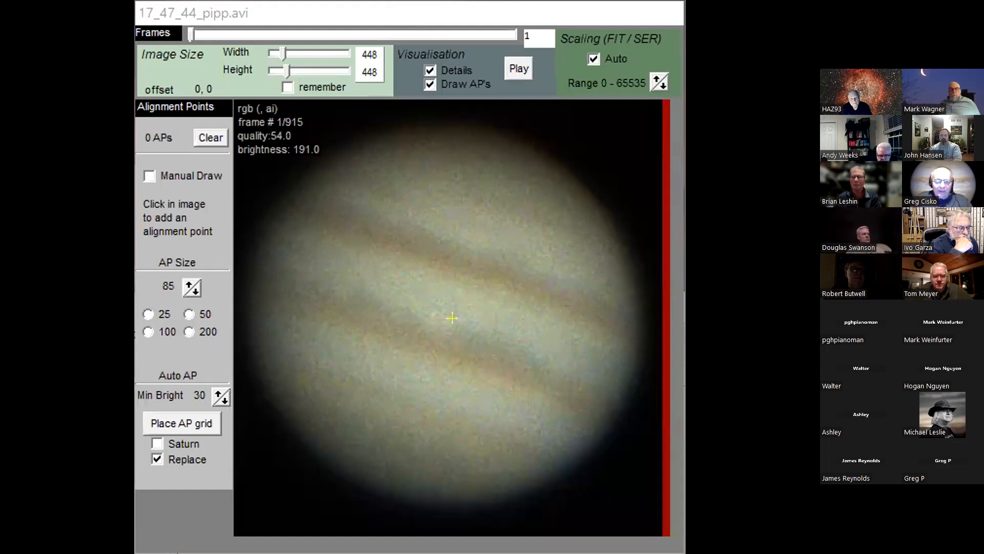
{"action": "left_click", "coordinate": [498, 117]}
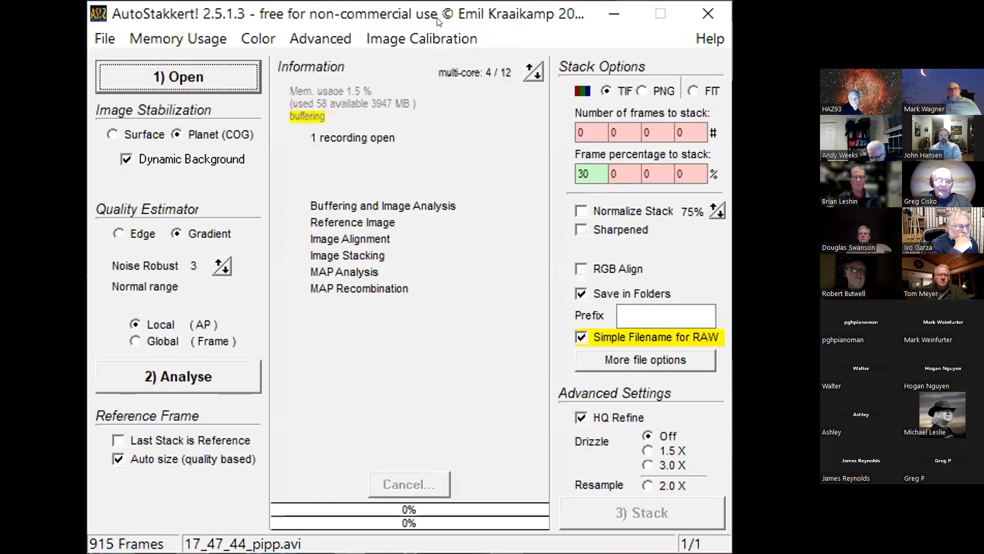
{"action": "left_click", "coordinate": [203, 380]}
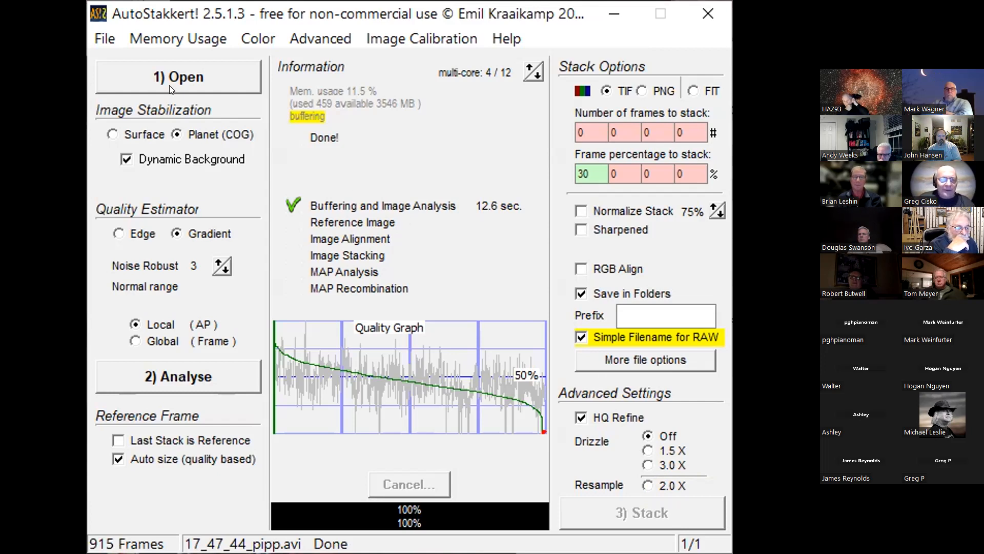
{"action": "left_click", "coordinate": [105, 39]}
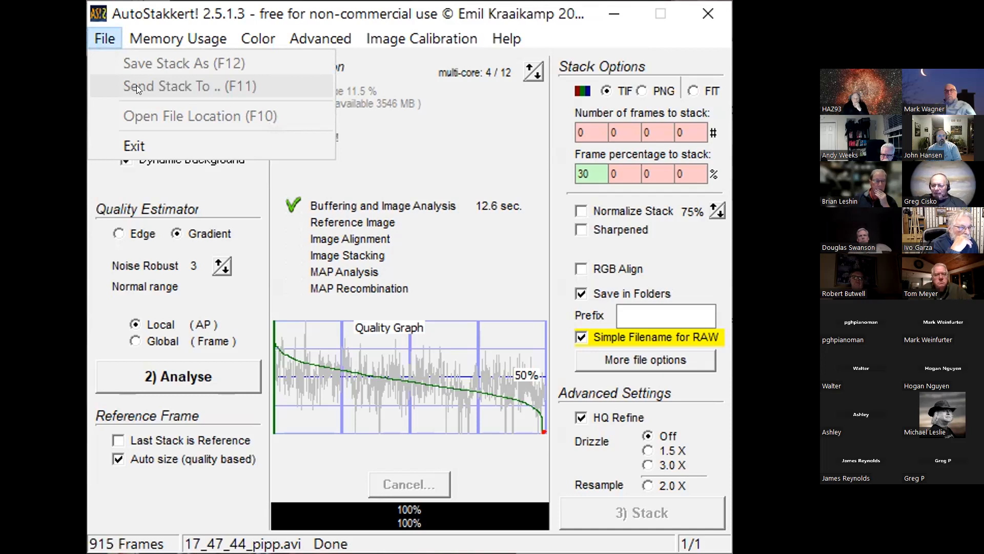
{"action": "mouse_move", "coordinate": [154, 38]}
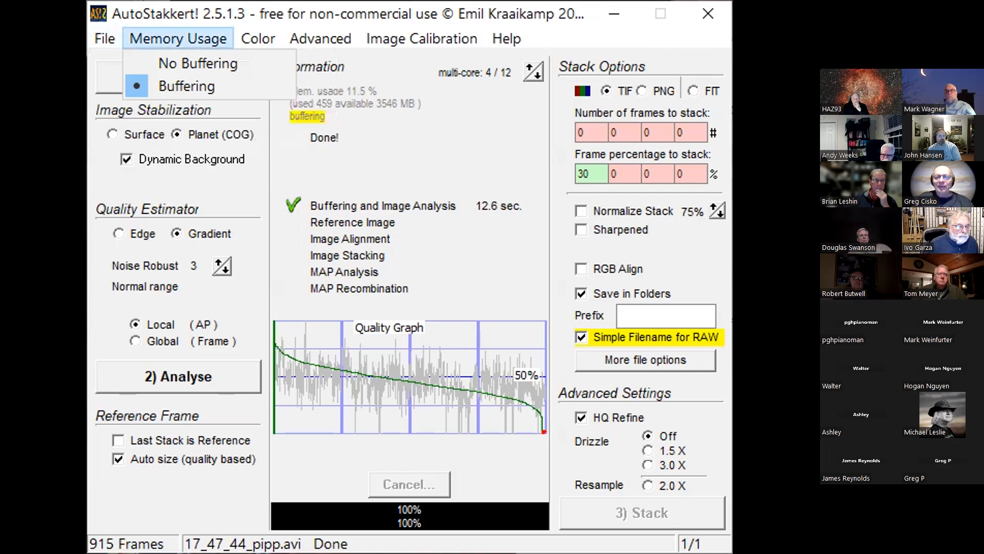
{"action": "key", "text": "alt+Tab"}
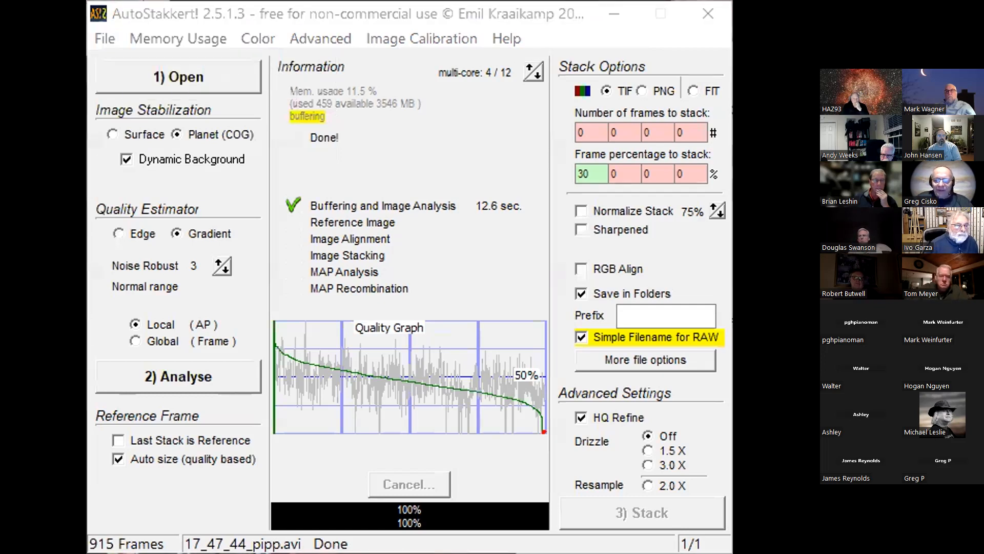
Step: Place an automatic alignment point grid over Jupiter with AP size 25 and replace it with a grid of AP size 100
{"action": "left_click", "coordinate": [208, 22]}
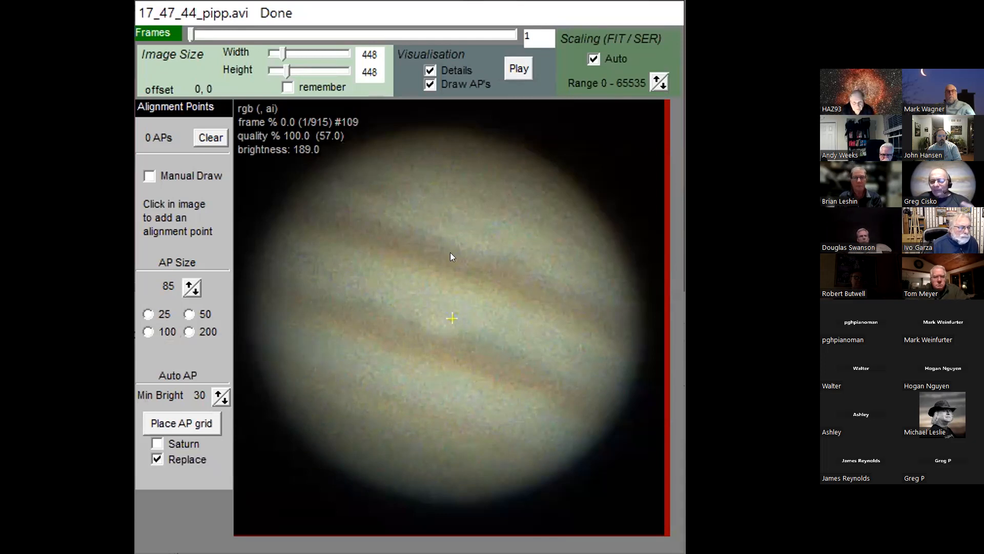
{"action": "left_click", "coordinate": [149, 314]}
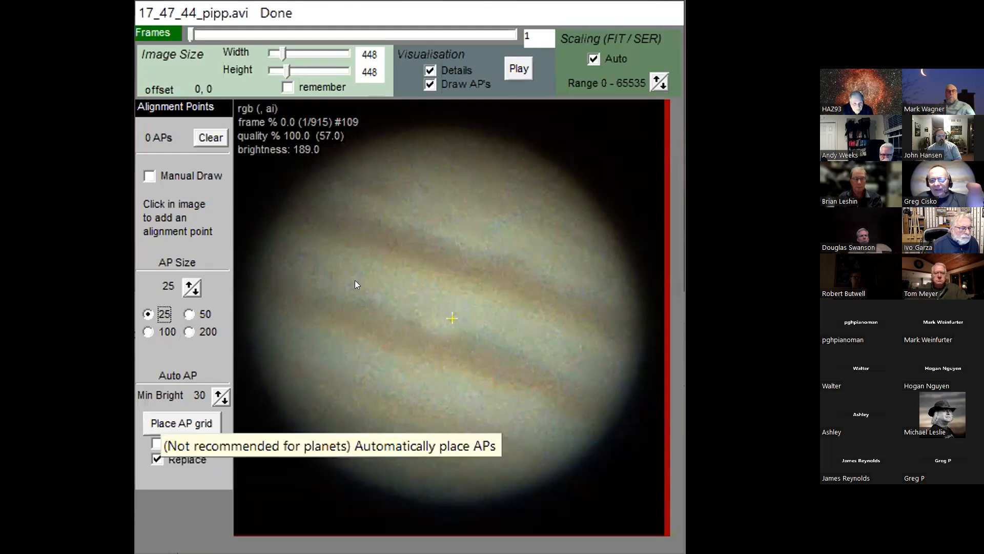
{"action": "left_click", "coordinate": [159, 423]}
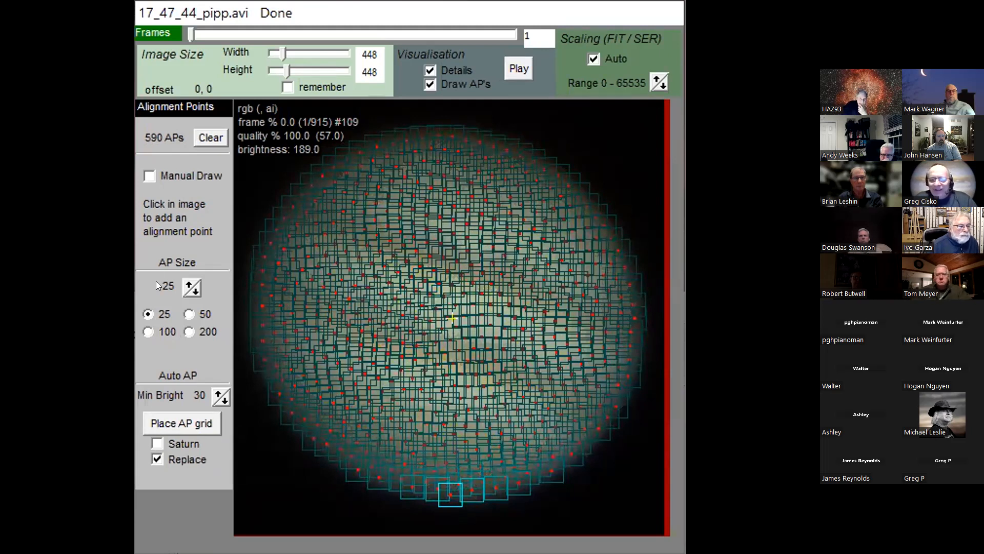
{"action": "left_click", "coordinate": [147, 332]}
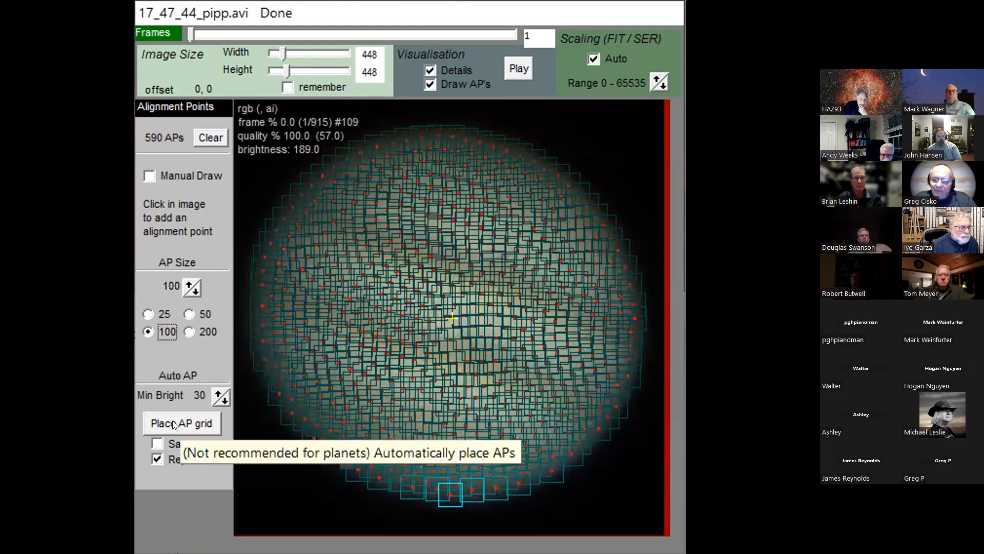
{"action": "left_click", "coordinate": [182, 421]}
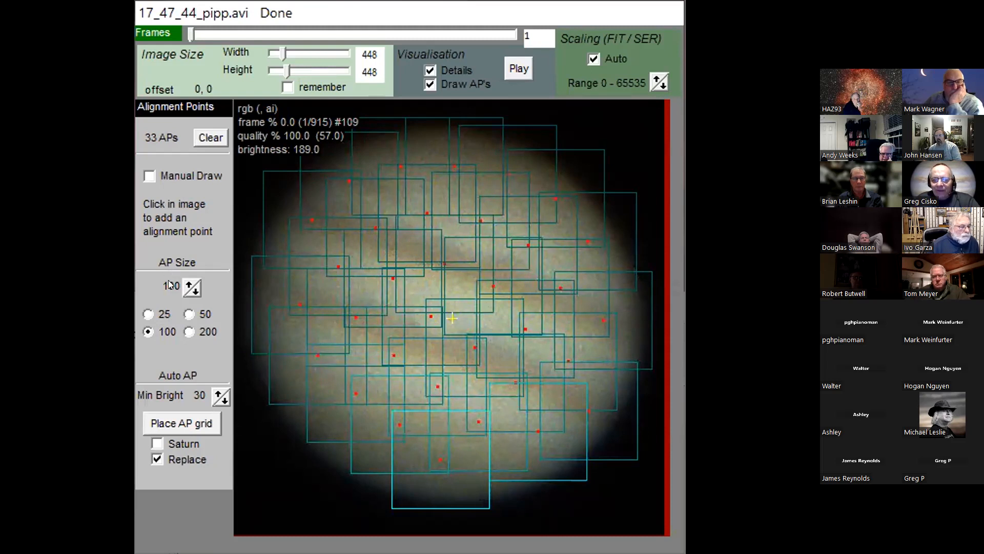
Step: Set the alignment point size to 200 and clear all alignment points from the Jupiter frame
{"action": "left_click", "coordinate": [187, 332]}
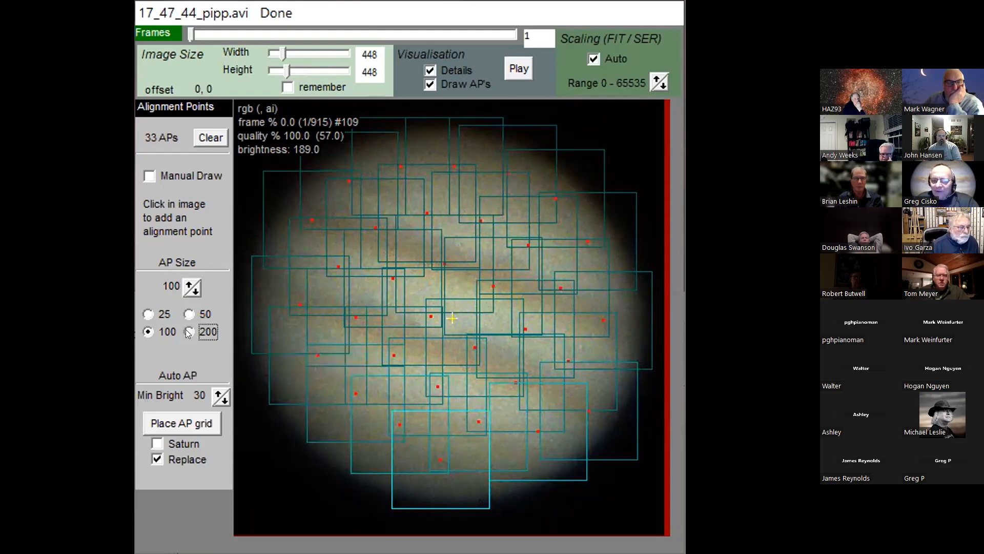
{"action": "left_click", "coordinate": [209, 137]}
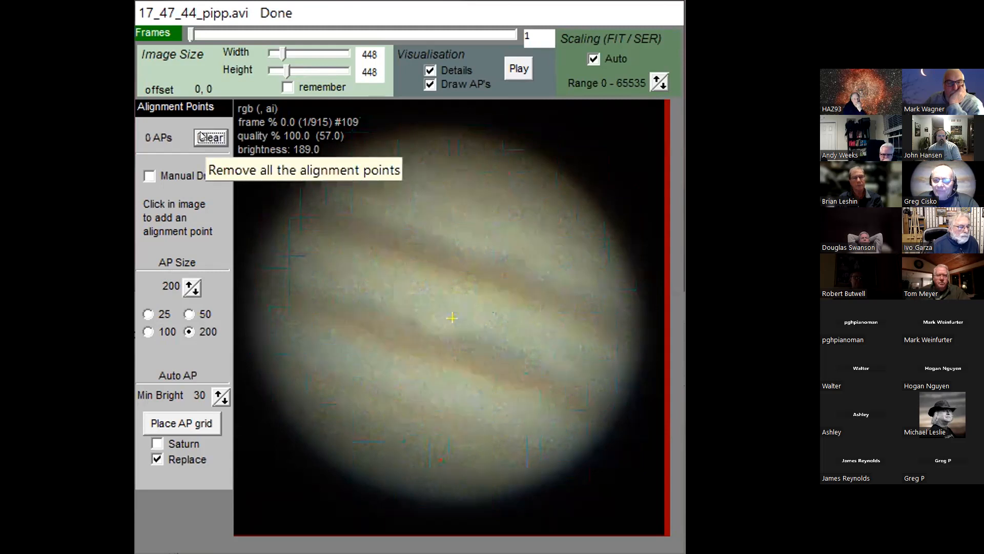
Step: Place an automatic alignment point grid of AP size 200 over Jupiter and replace it with one of AP size 100
{"action": "left_click", "coordinate": [148, 332]}
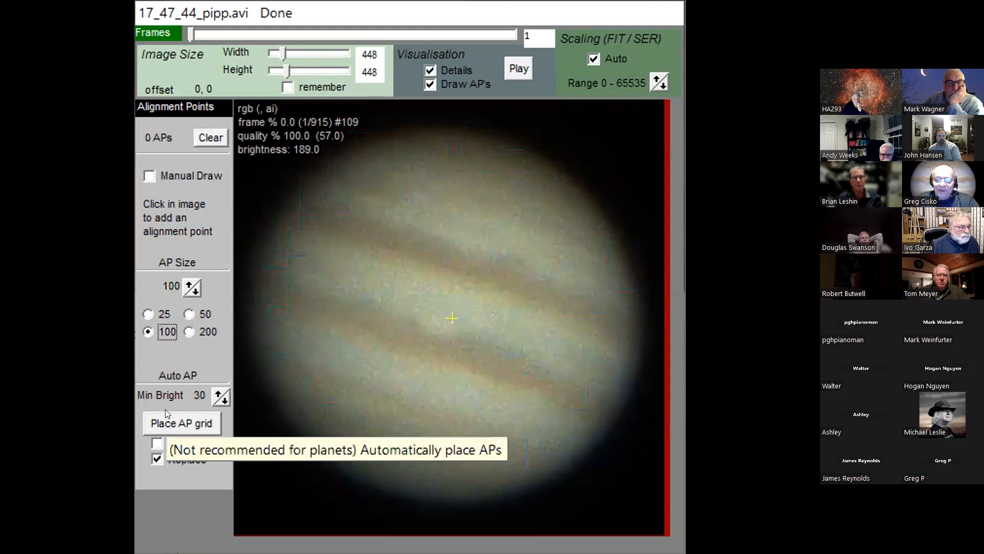
{"action": "left_click", "coordinate": [172, 427]}
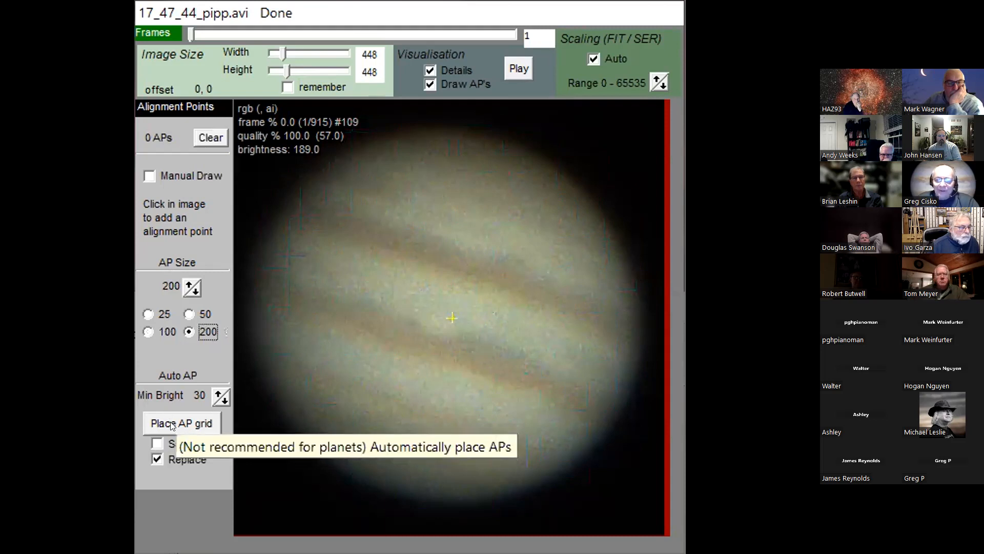
{"action": "left_click", "coordinate": [147, 332]}
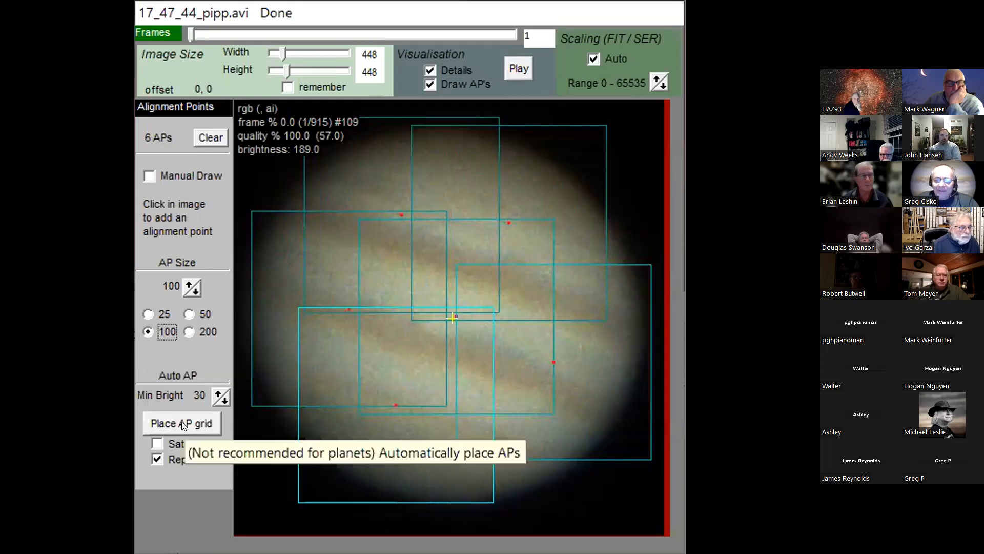
{"action": "left_click", "coordinate": [182, 422]}
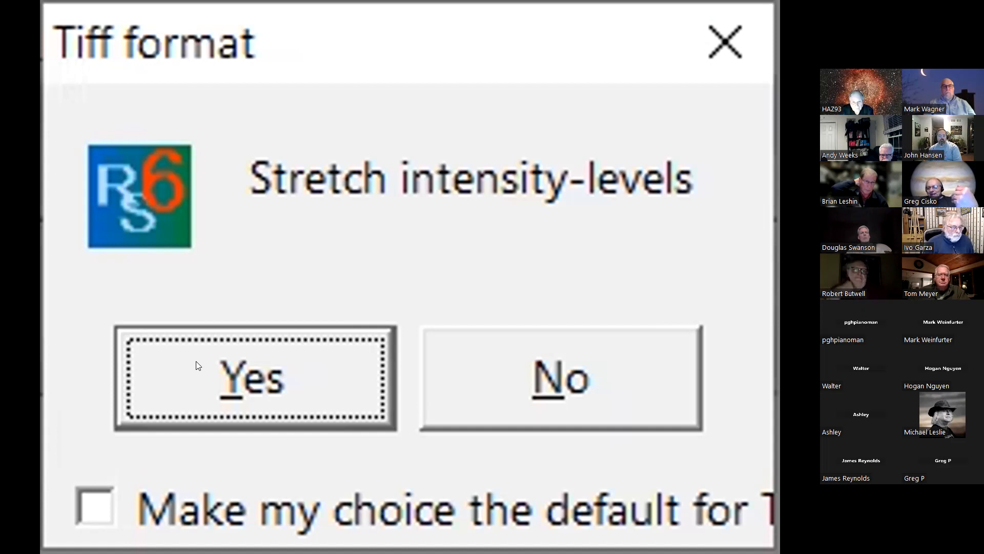
Step: Switch to RegiStax, accept stretching the intensity levels of the TIFF 17_47_44_pipp.tif, and set the initial wavelet layer to 1
{"action": "left_click", "coordinate": [198, 365]}
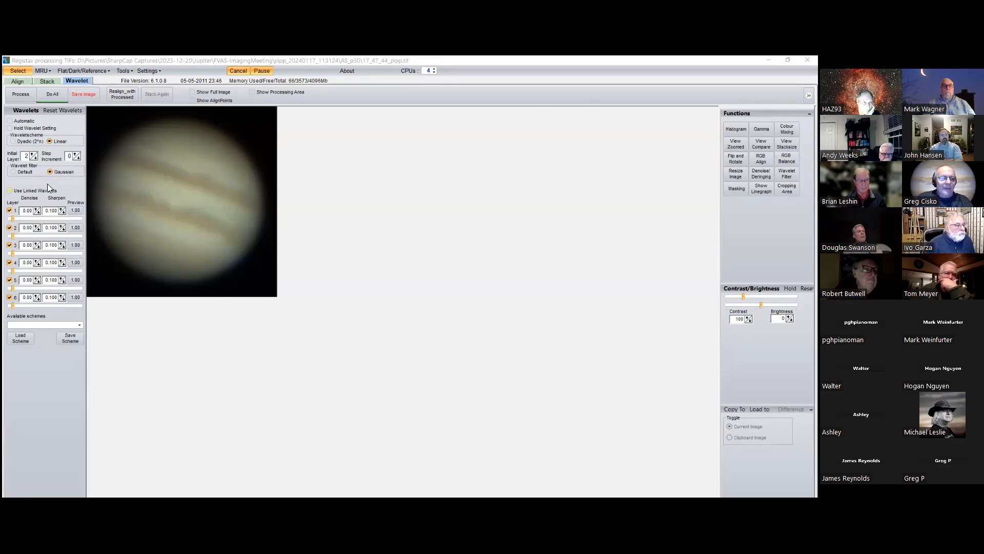
{"action": "left_click", "coordinate": [35, 159]}
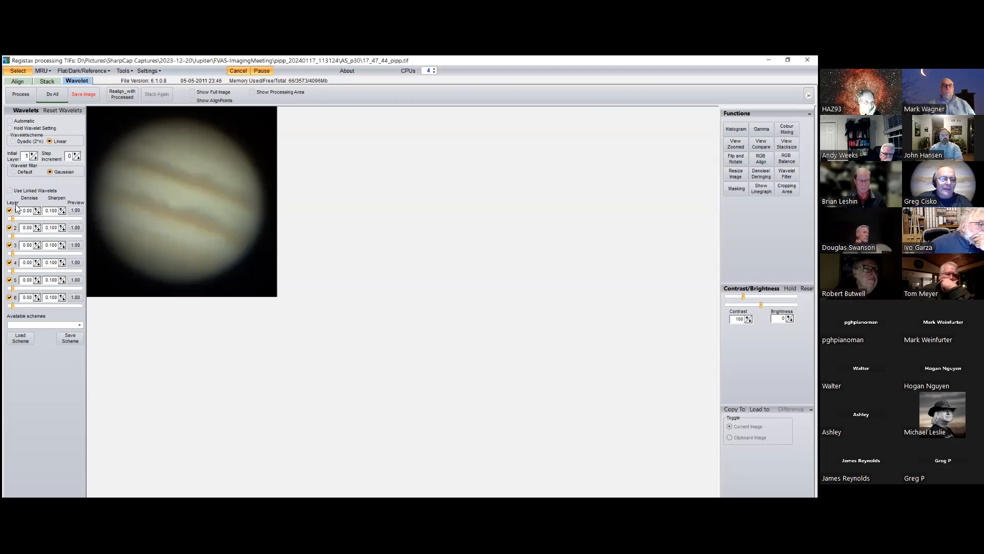
{"action": "left_click", "coordinate": [34, 158]}
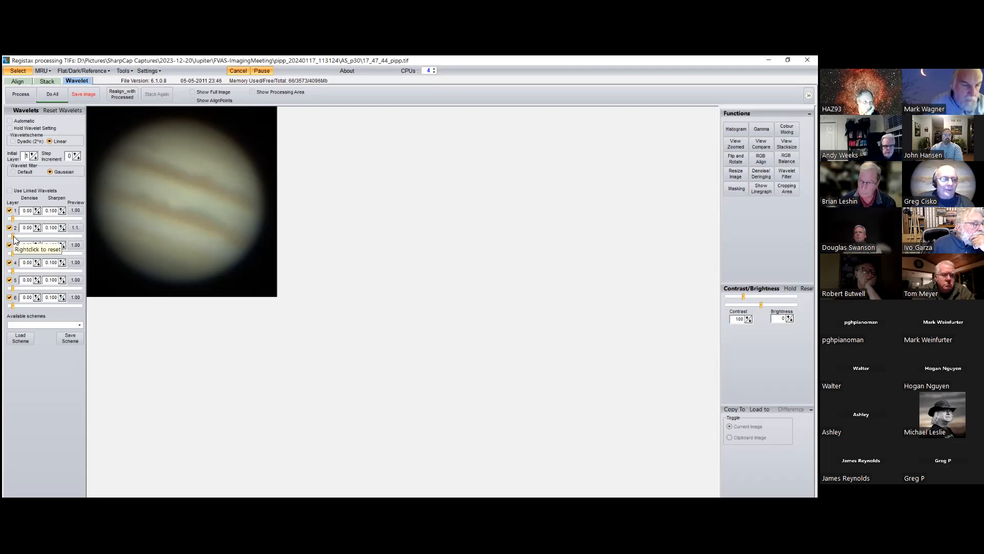
Step: Raise wavelet layer 2 to 95.1 and step the initial layer up to 7 to compare the sharpening on Jupiter
{"action": "left_click_drag", "start_coordinate": [13, 236], "coordinate": [77, 244]}
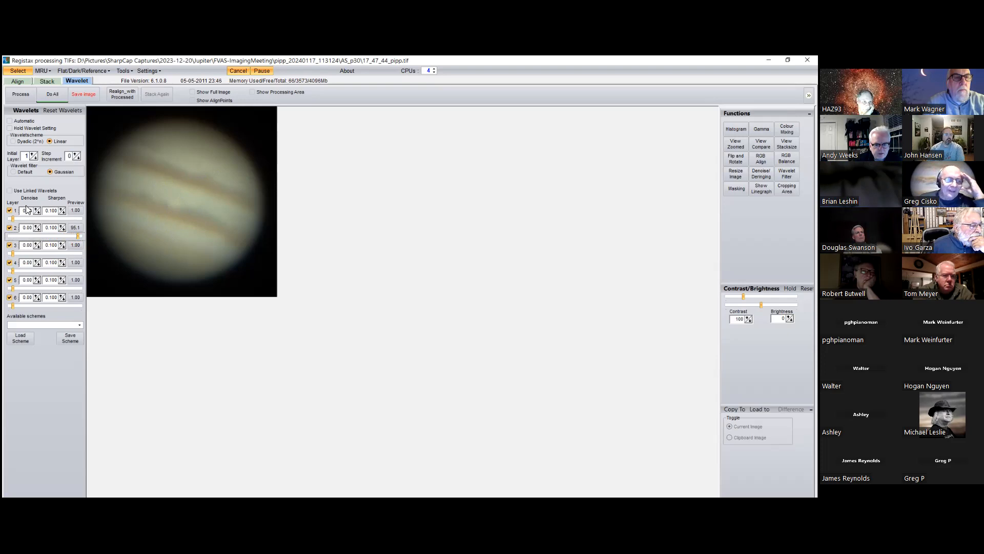
{"action": "left_click", "coordinate": [32, 158]}
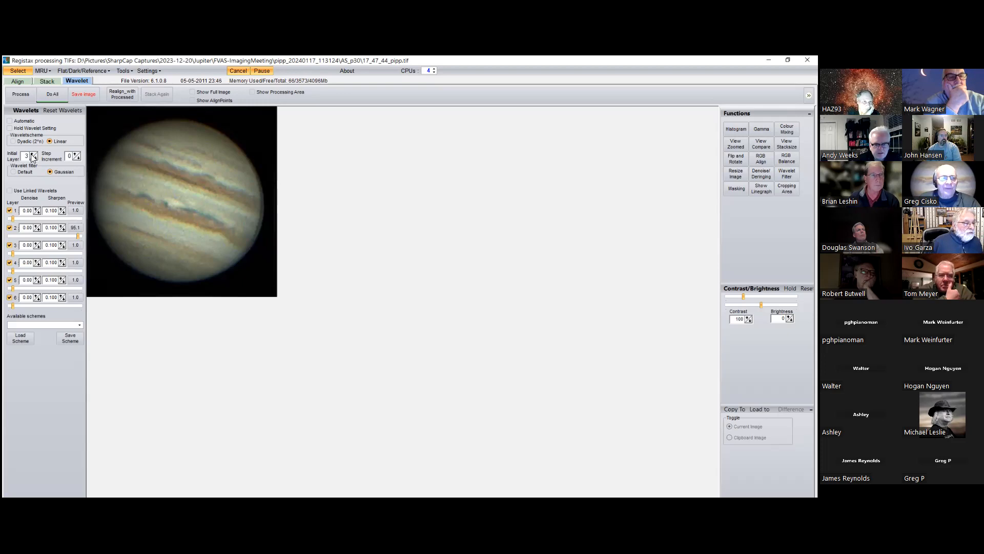
{"action": "left_click", "coordinate": [32, 156]}
{"action": "left_click", "coordinate": [32, 155]}
{"action": "left_click", "coordinate": [33, 156]}
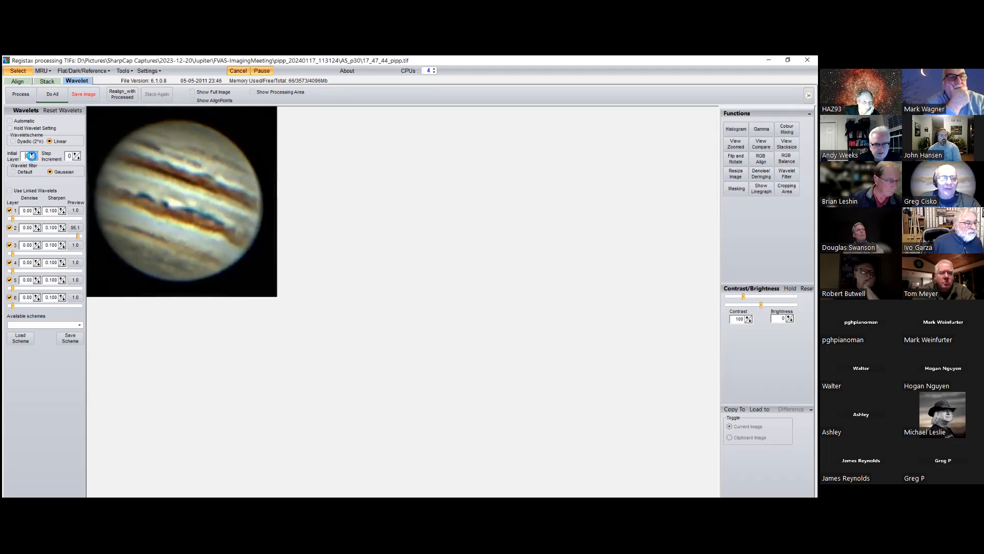
{"action": "left_click", "coordinate": [32, 156]}
{"action": "left_click", "coordinate": [32, 156]}
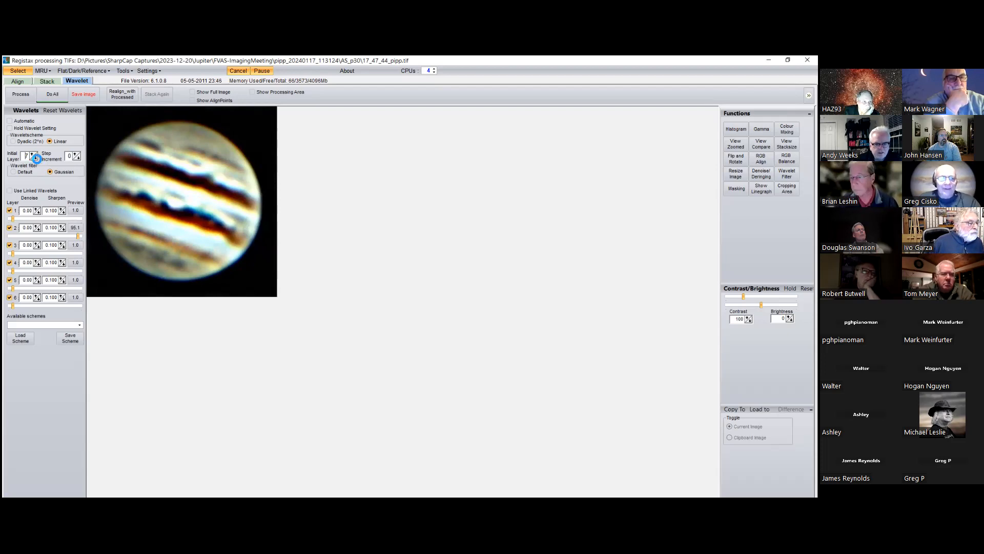
Step: Step the initial wavelet layer back down from its highest test setting to reduce the sharpening
{"action": "left_click", "coordinate": [36, 158]}
{"action": "left_click", "coordinate": [36, 158]}
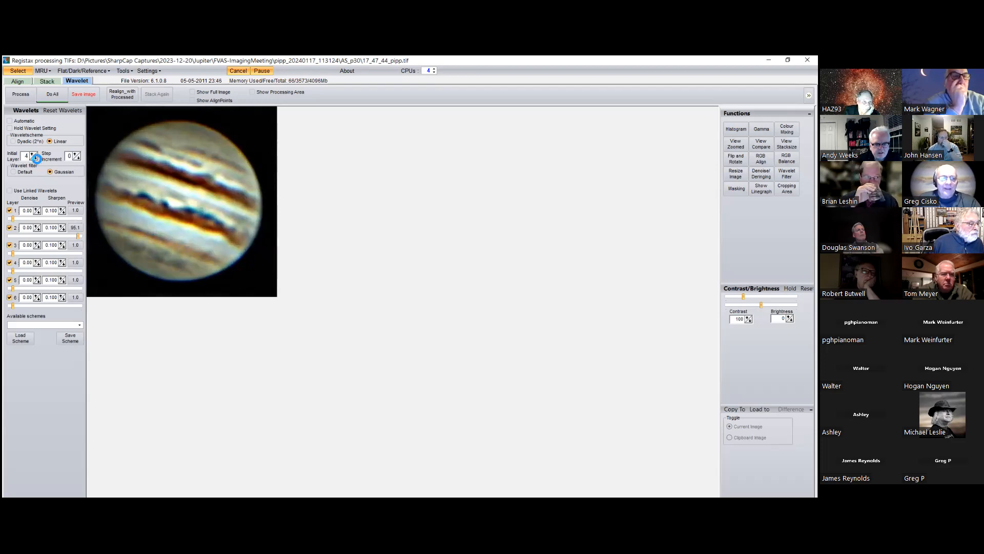
{"action": "left_click", "coordinate": [36, 158]}
{"action": "left_click", "coordinate": [36, 158]}
{"action": "left_click", "coordinate": [36, 158]}
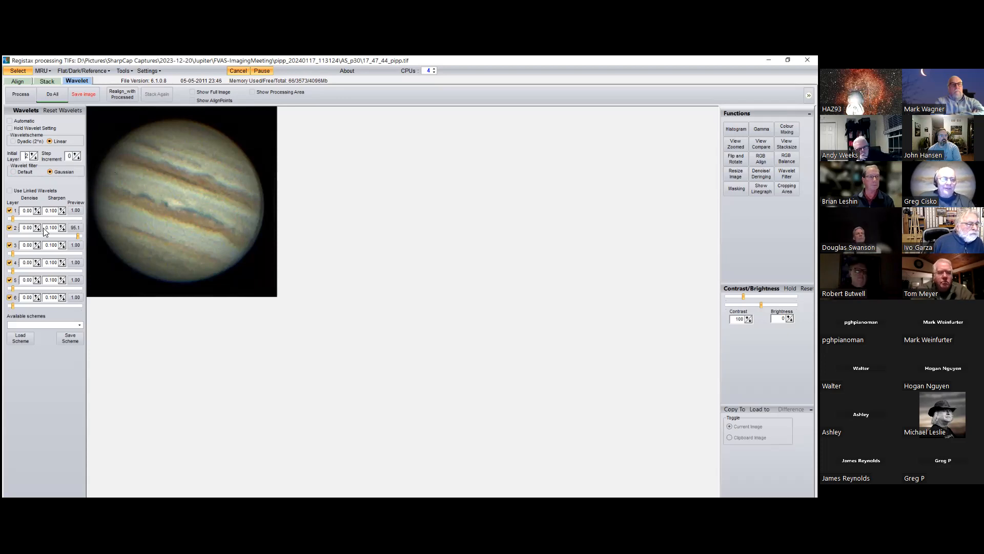
Step: Raise wavelet layer 2 to 98.2, and test a strong layer 1 setting before returning layer 1 to 1.1
{"action": "left_click", "coordinate": [78, 234]}
{"action": "left_click_drag", "start_coordinate": [78, 233], "coordinate": [80, 234]}
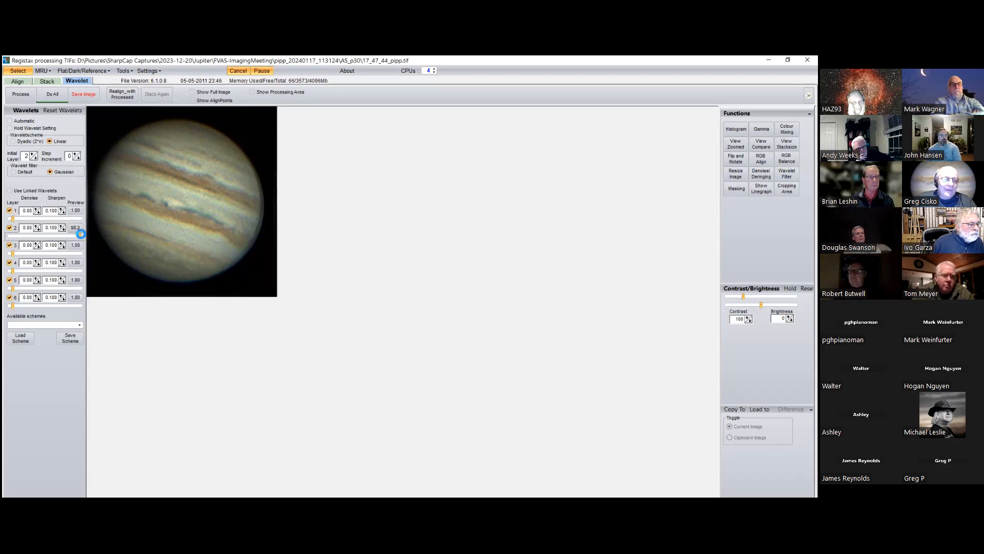
{"action": "left_click_drag", "start_coordinate": [13, 219], "coordinate": [63, 219]}
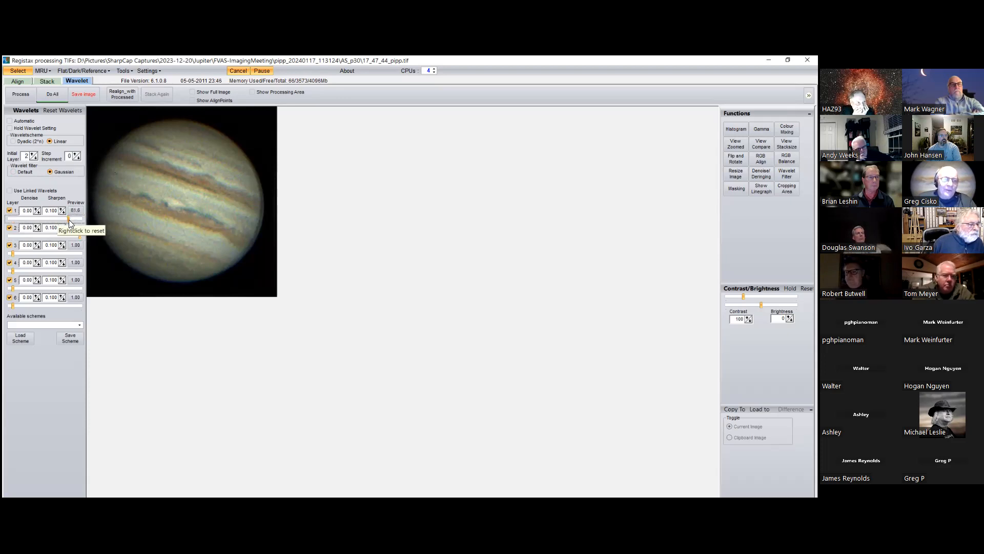
{"action": "left_click_drag", "start_coordinate": [68, 219], "coordinate": [15, 221]}
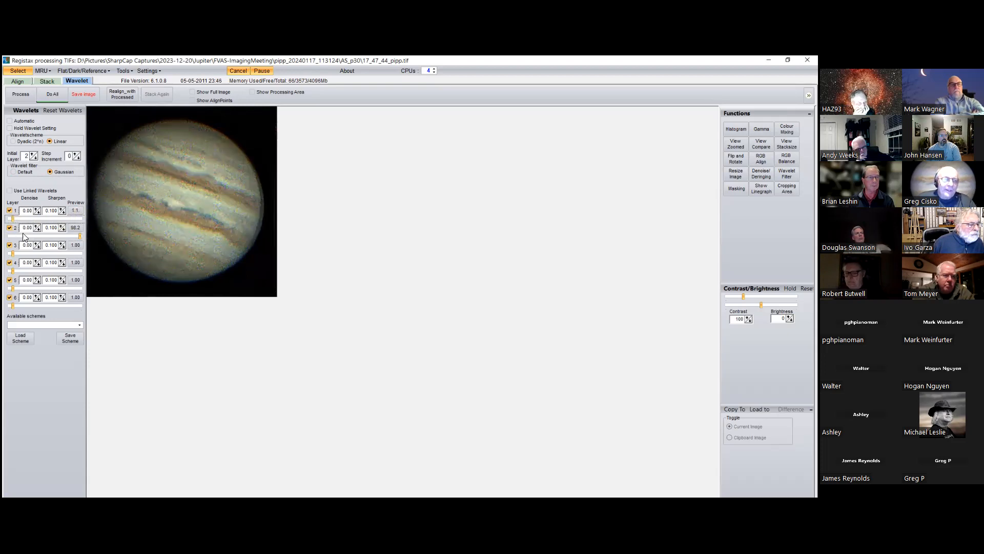
Step: Set the denoise value of wavelet layers 2 and 1 to 0.10 and raise layer 1 to 54.6
{"action": "left_click", "coordinate": [36, 229]}
{"action": "left_click", "coordinate": [37, 226]}
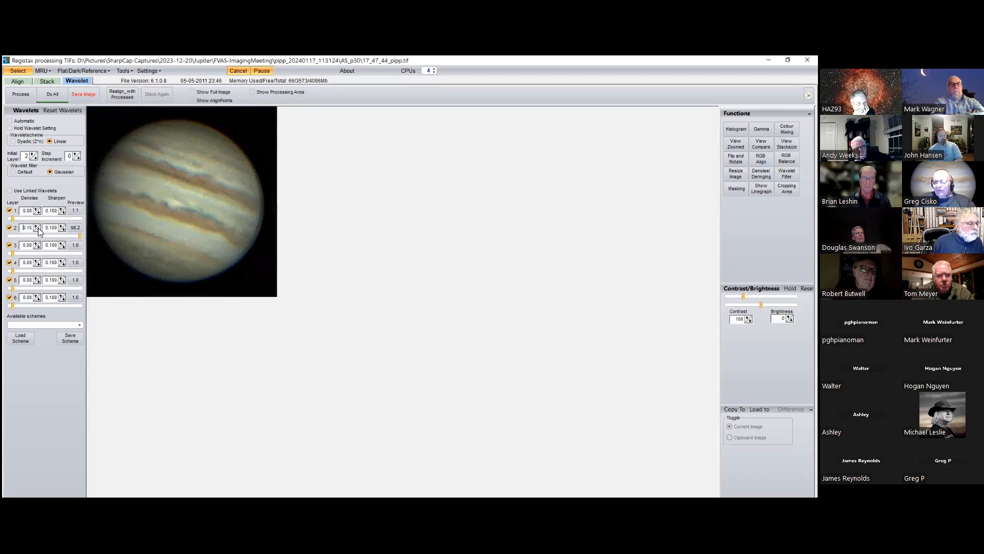
{"action": "left_click", "coordinate": [38, 229]}
{"action": "left_click", "coordinate": [38, 208]}
{"action": "left_click", "coordinate": [38, 208]}
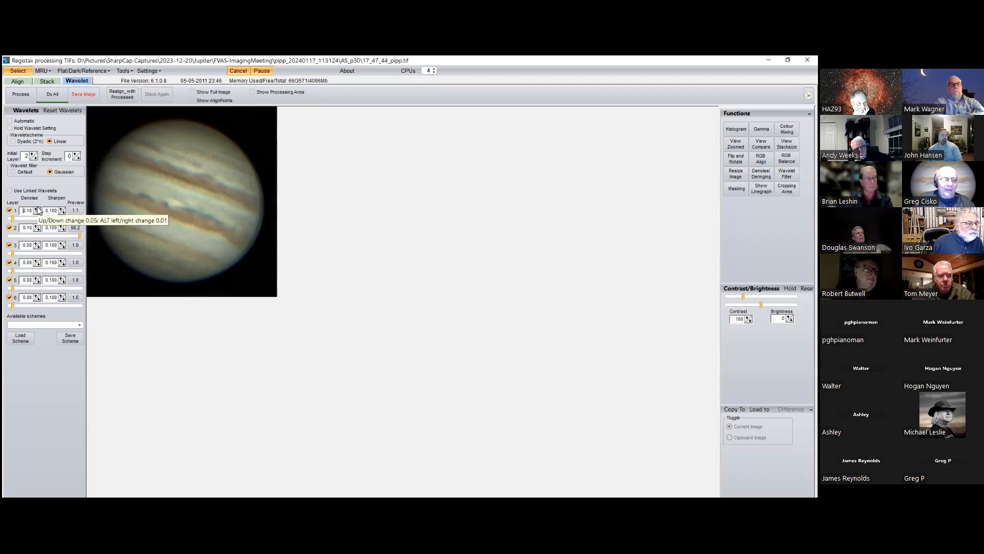
{"action": "left_click_drag", "start_coordinate": [12, 221], "coordinate": [49, 219]}
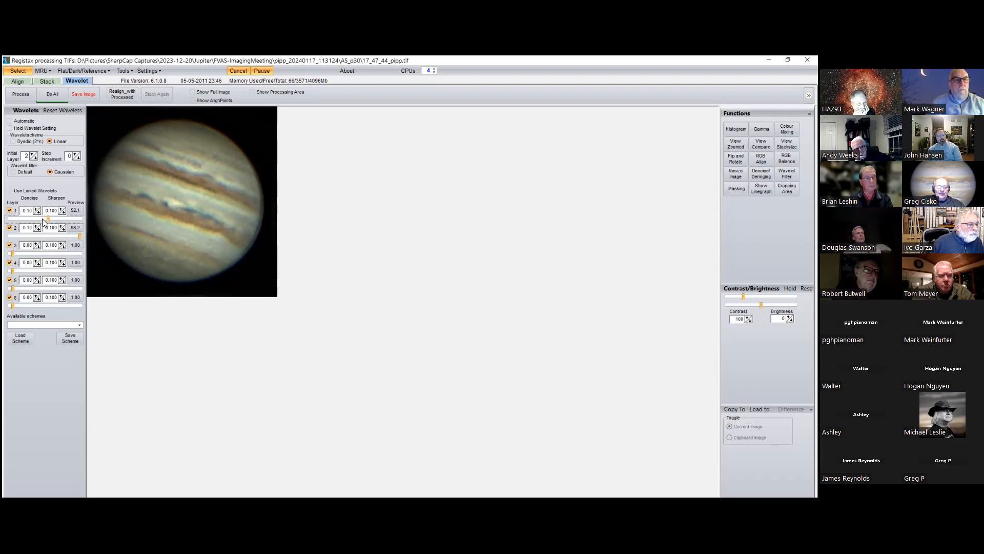
{"action": "left_click_drag", "start_coordinate": [48, 218], "coordinate": [50, 220]}
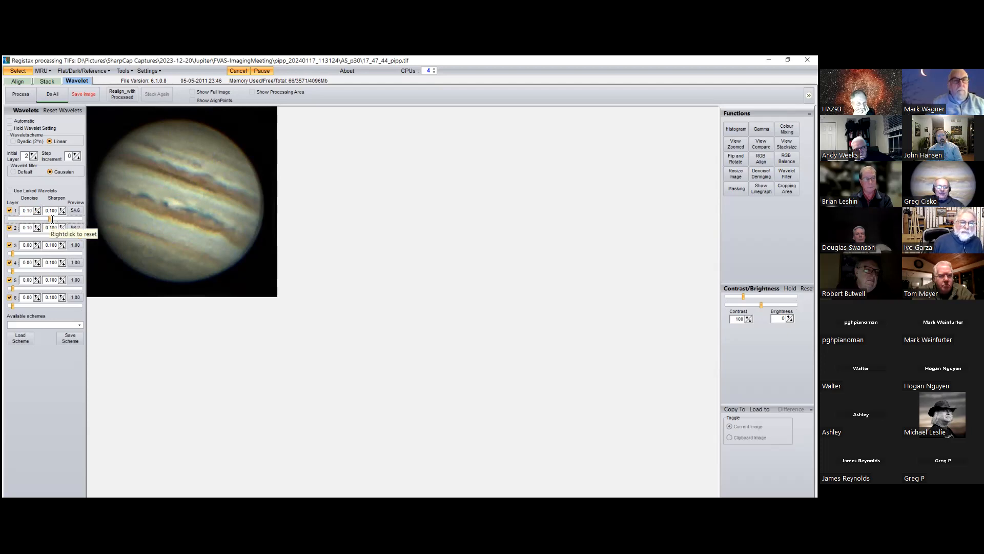
Step: Reset all wavelet settings and apply the saved scheme FVAS-ImagingF25.rwv to the Jupiter image
{"action": "left_click", "coordinate": [57, 110]}
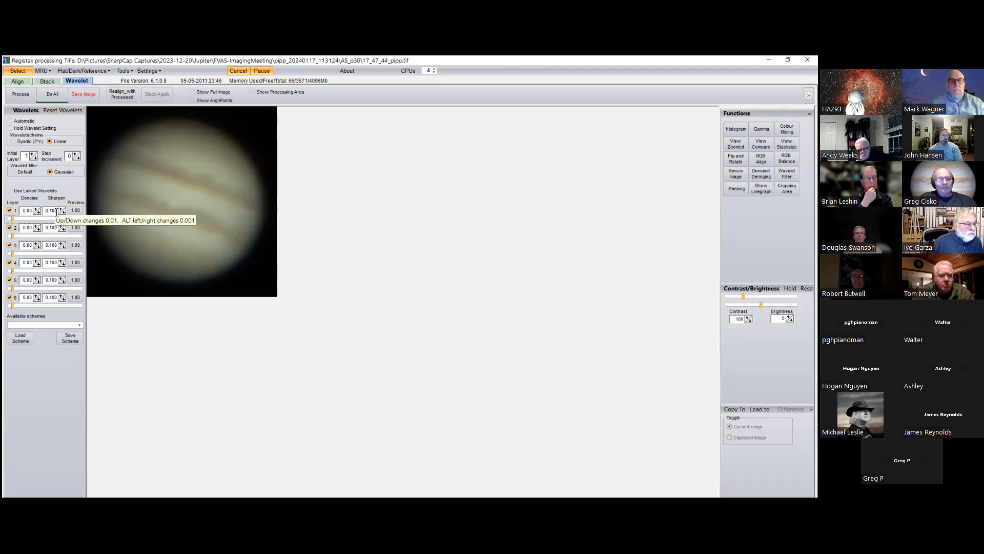
{"action": "left_click", "coordinate": [80, 326]}
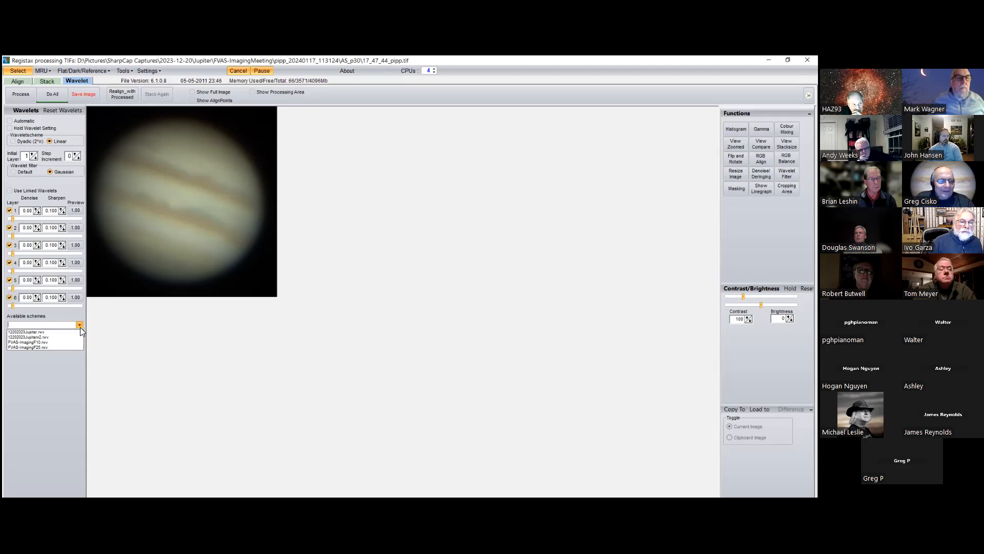
{"action": "left_click", "coordinate": [61, 347]}
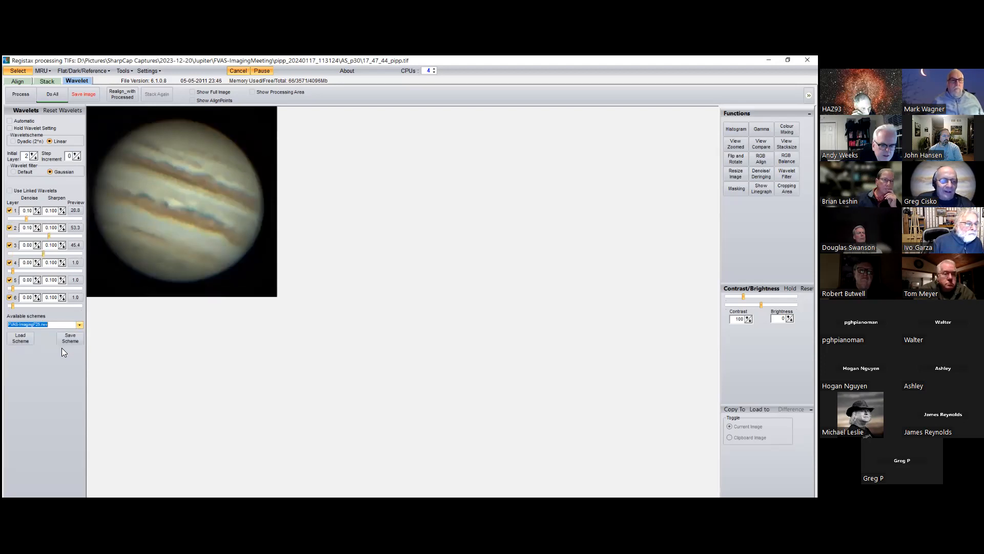
Step: Review the saved RWV wavelet scheme files in the RegiStax 6 folder and close the list without loading one
{"action": "left_click", "coordinate": [17, 337]}
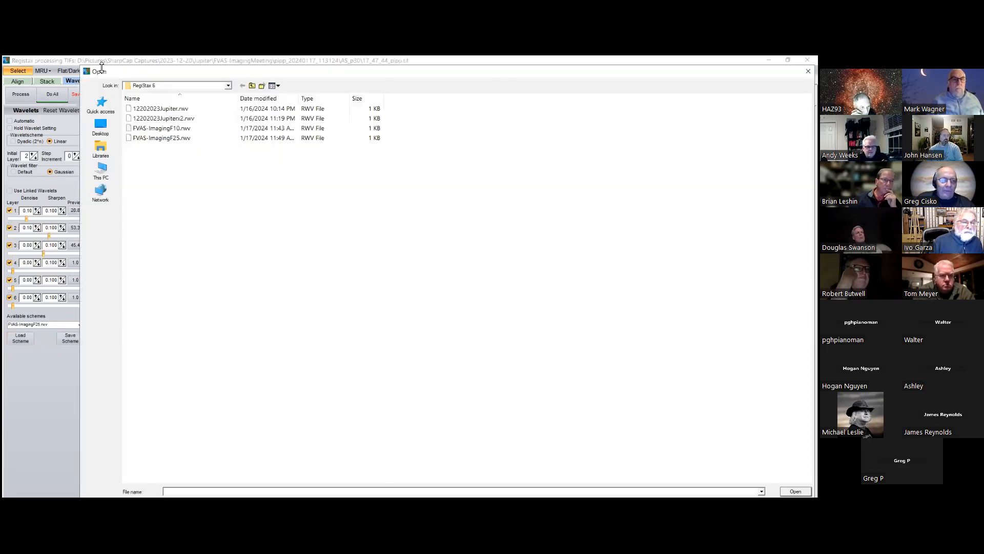
{"action": "left_click_drag", "start_coordinate": [84, 65], "coordinate": [24, 66]}
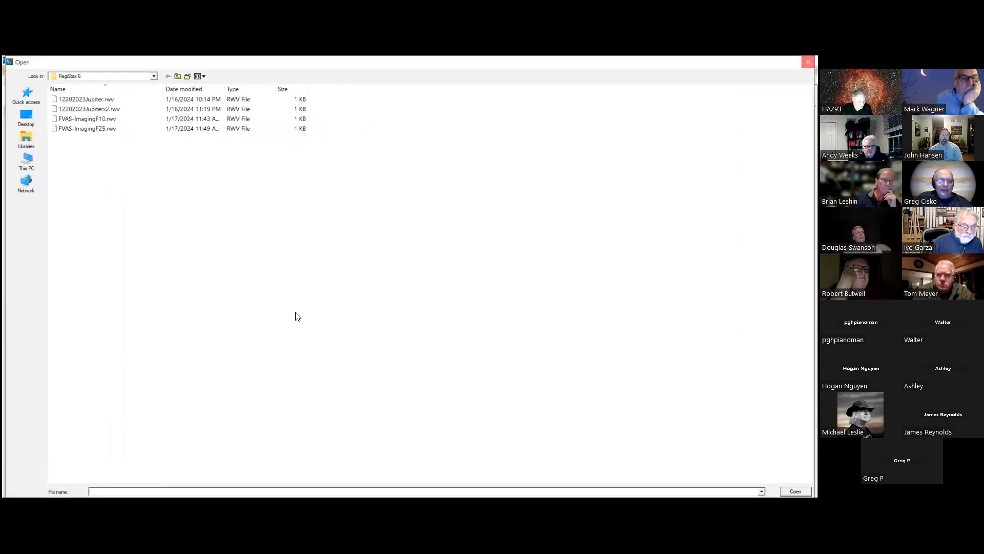
{"action": "key", "text": "Escape"}
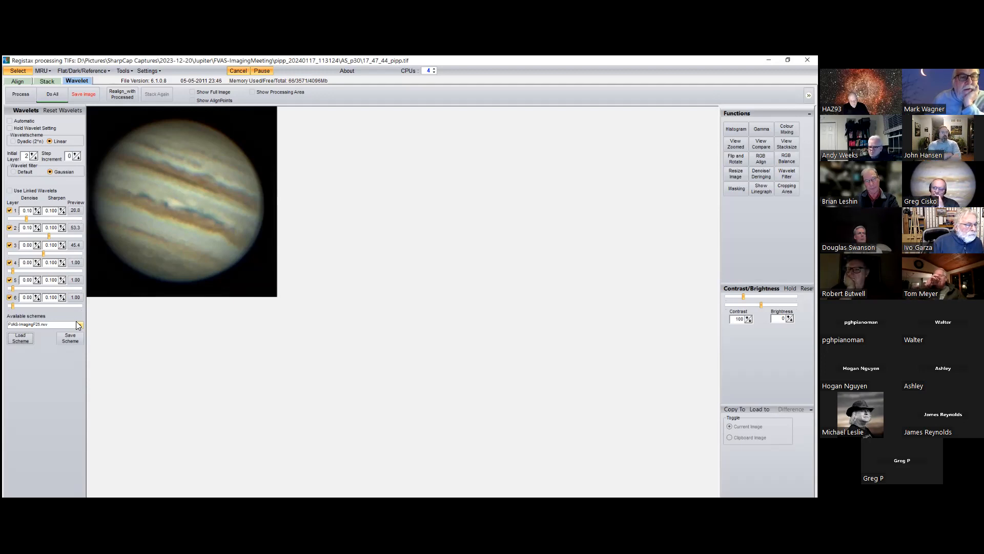
{"action": "left_click", "coordinate": [8, 263]}
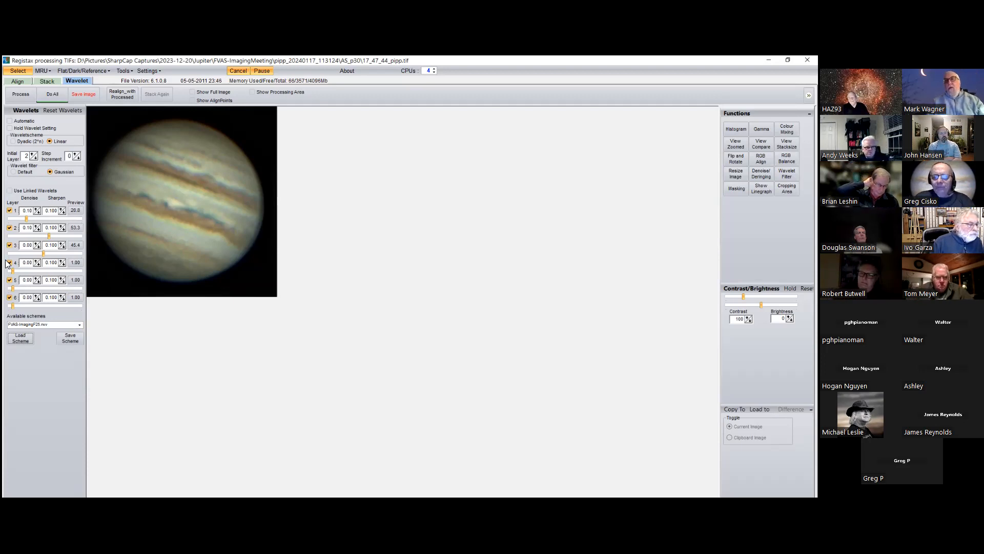
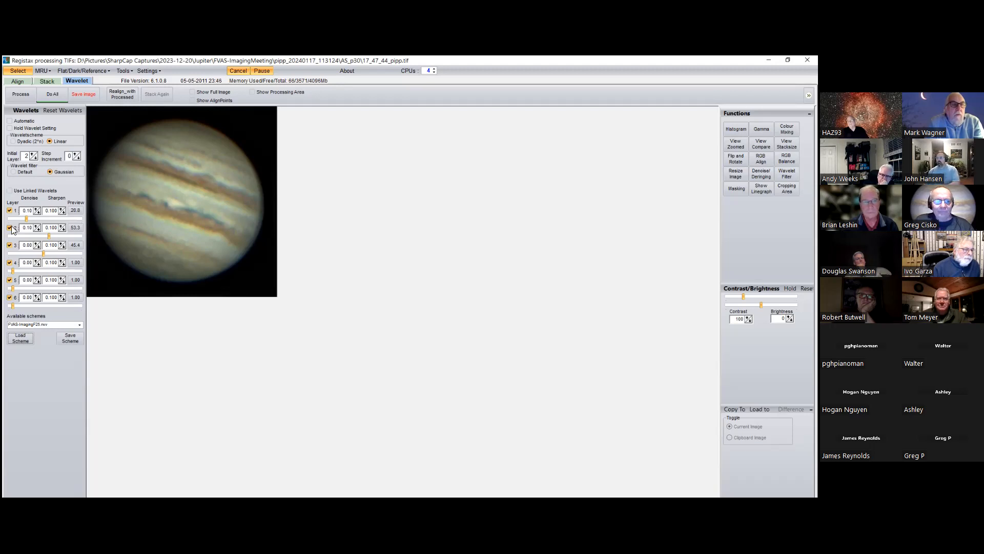
Step: Reset the wavelets, raise layers 1 to 6 to about 47.2, 31.2, 22.6, 23.3, 41.7 and 57.6, and apply them to the whole Jupiter image
{"action": "left_click", "coordinate": [70, 111]}
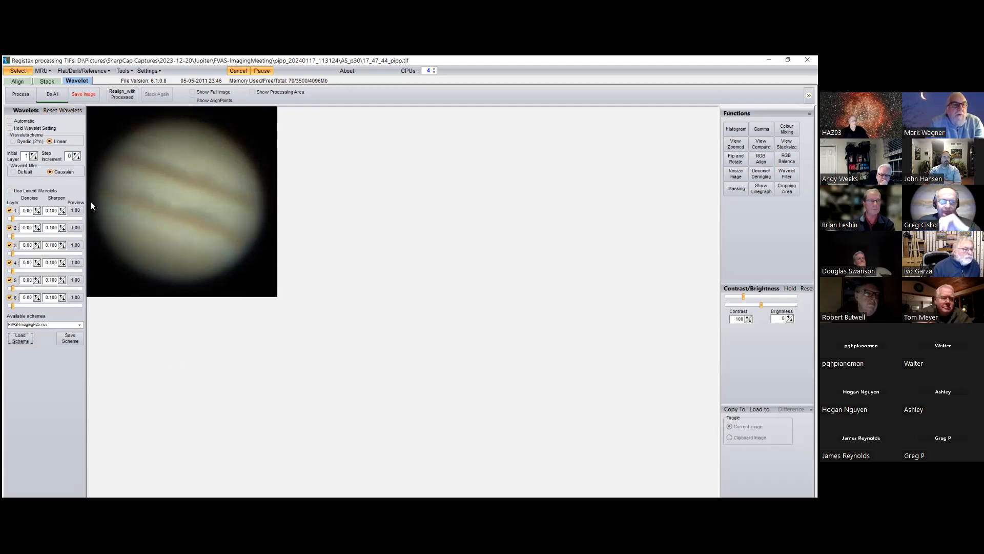
{"action": "left_click_drag", "start_coordinate": [12, 219], "coordinate": [57, 230]}
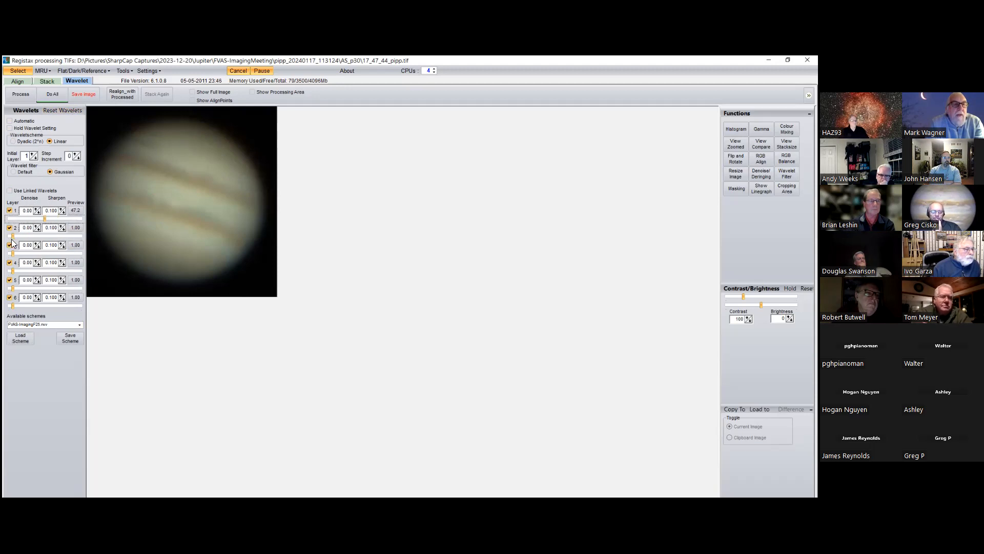
{"action": "left_click_drag", "start_coordinate": [13, 237], "coordinate": [18, 237]}
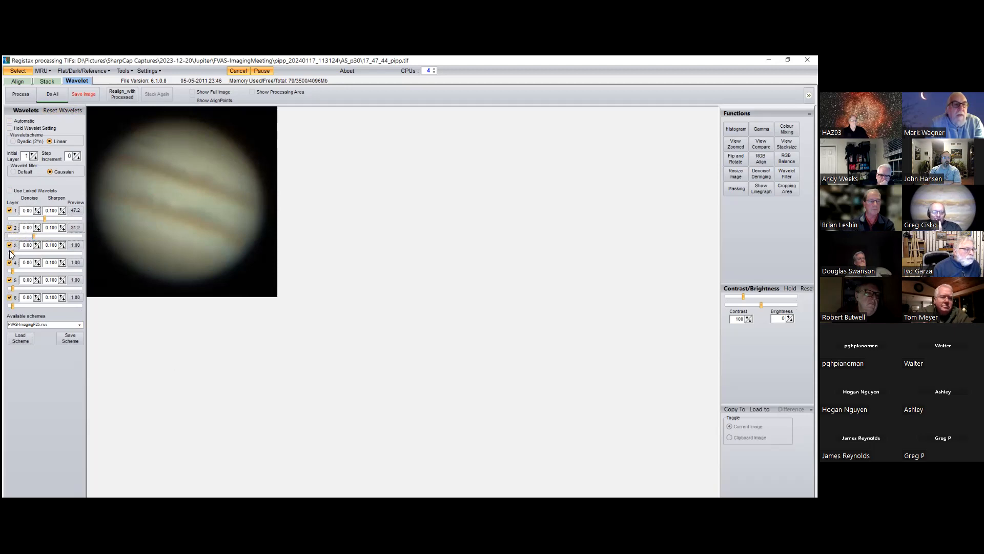
{"action": "left_click_drag", "start_coordinate": [12, 253], "coordinate": [28, 254]}
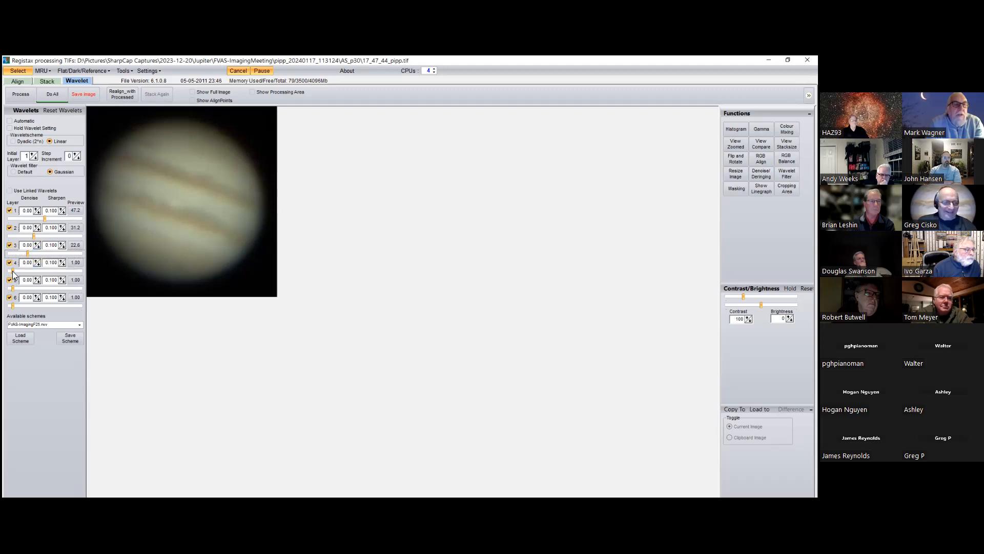
{"action": "left_click_drag", "start_coordinate": [12, 271], "coordinate": [23, 311]}
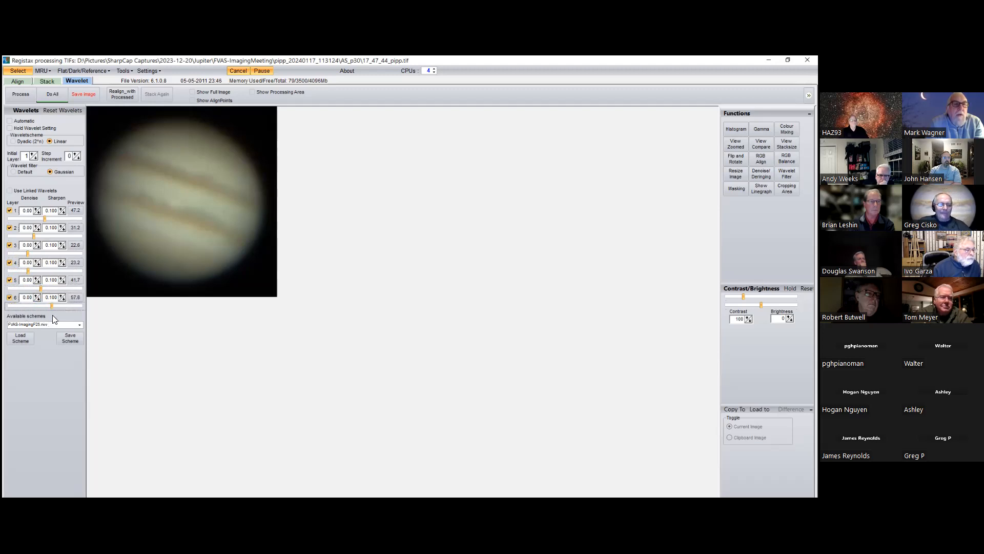
{"action": "left_click", "coordinate": [50, 96]}
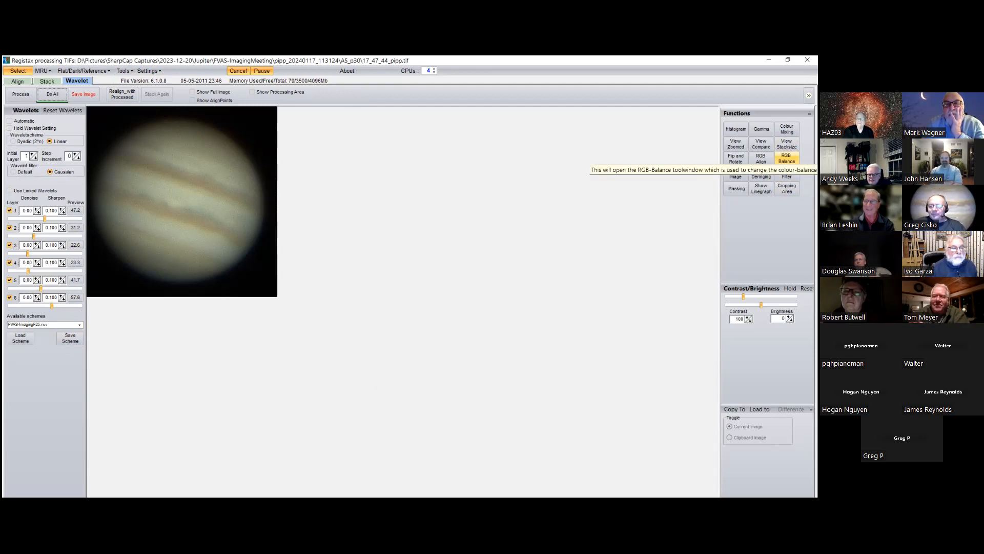
Step: Open the Gamma tool and add a midtone curve point slightly below the diagonal to darken the Jupiter image
{"action": "left_click", "coordinate": [761, 129]}
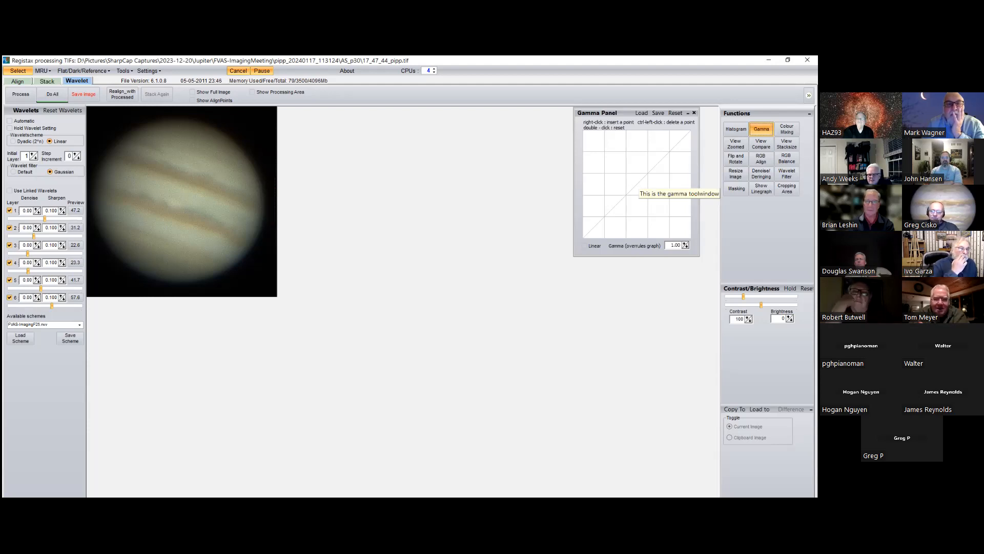
{"action": "right_click", "coordinate": [639, 189]}
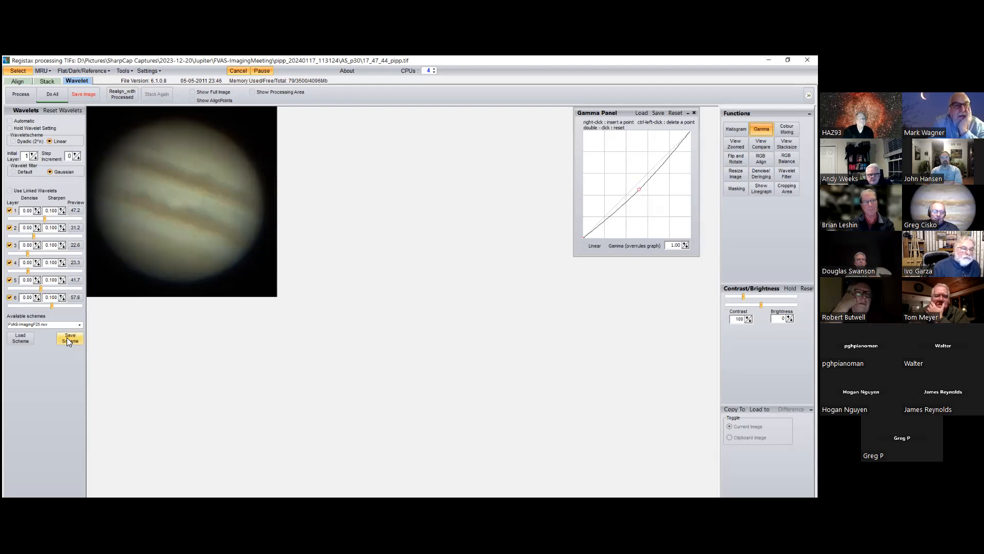
Step: Reset all wavelet layers and load the saved wavelet scheme FVAS-ImagingF25.rwv onto the Jupiter image
{"action": "left_click", "coordinate": [80, 324]}
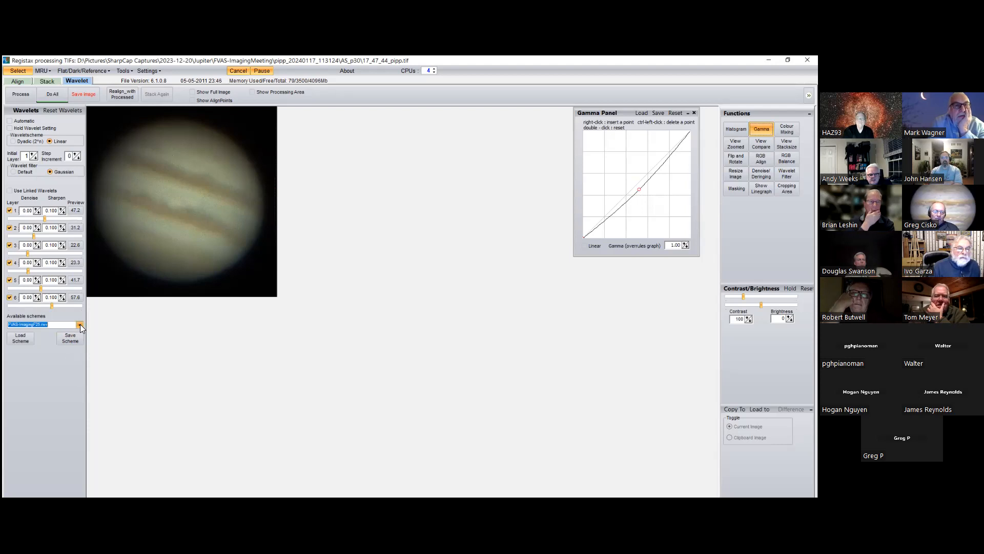
{"action": "left_click", "coordinate": [54, 348]}
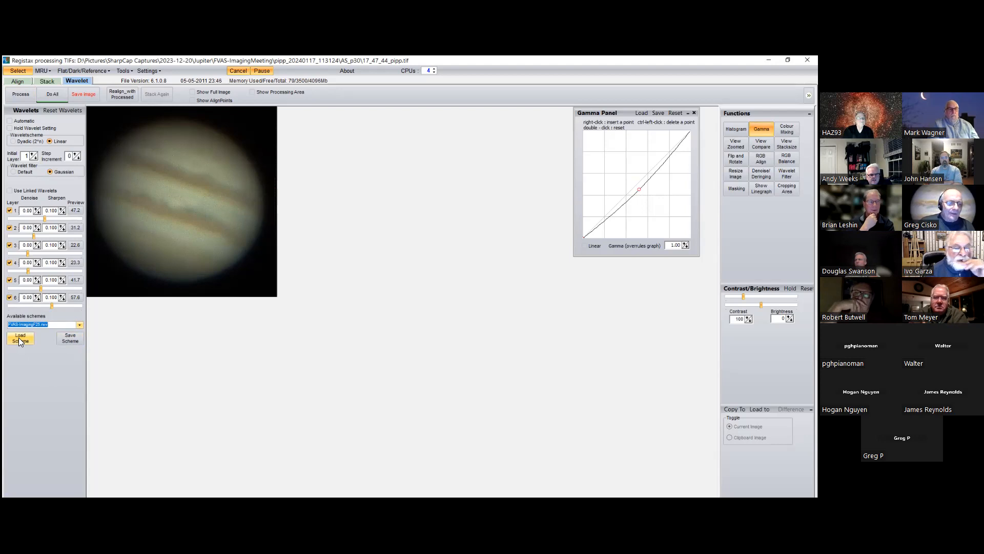
{"action": "left_click", "coordinate": [64, 111]}
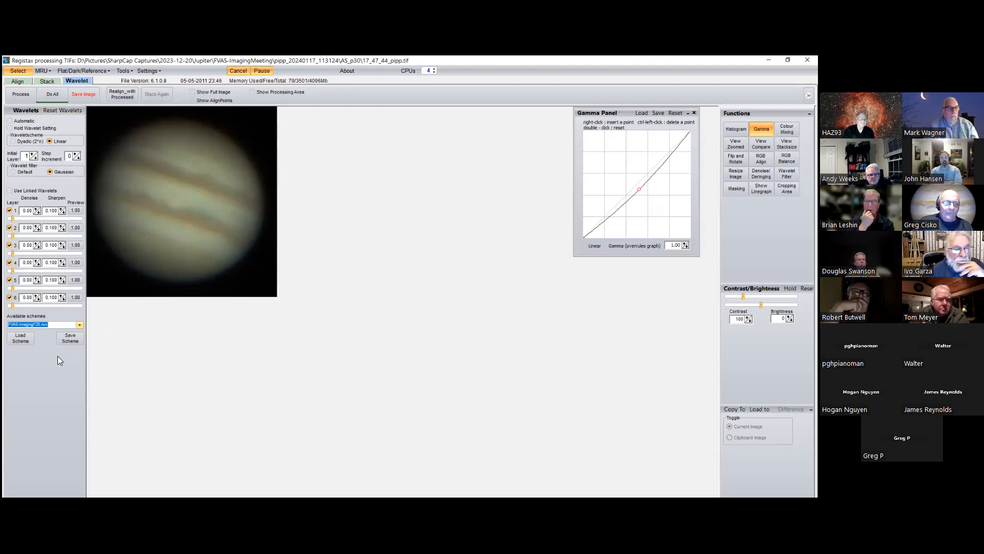
{"action": "left_click", "coordinate": [21, 339]}
{"action": "left_click", "coordinate": [90, 129]}
{"action": "double_click", "coordinate": [90, 129]}
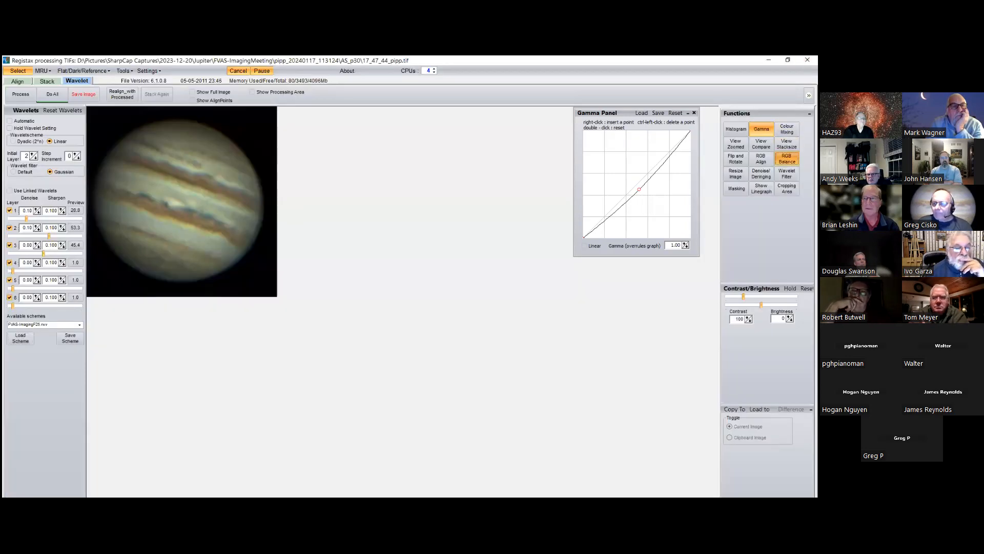
Step: Auto-balance the red, green and blue channels of the Jupiter image with the RGB Balance tool
{"action": "left_click", "coordinate": [787, 159]}
{"action": "left_click", "coordinate": [605, 313]}
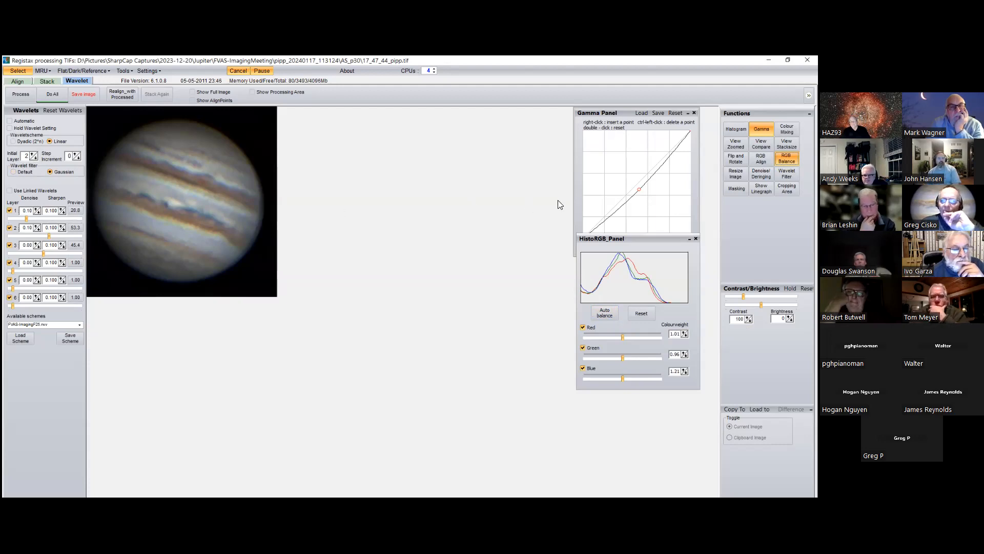
Step: Reset the gamma curve to linear and open the RGB histogram of the Jupiter image
{"action": "left_click", "coordinate": [675, 113]}
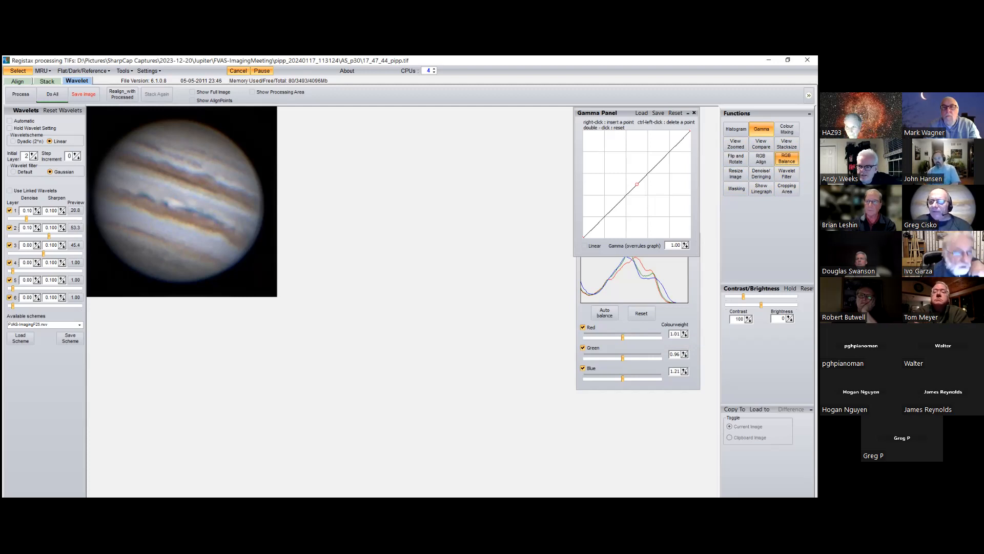
{"action": "left_click", "coordinate": [736, 129]}
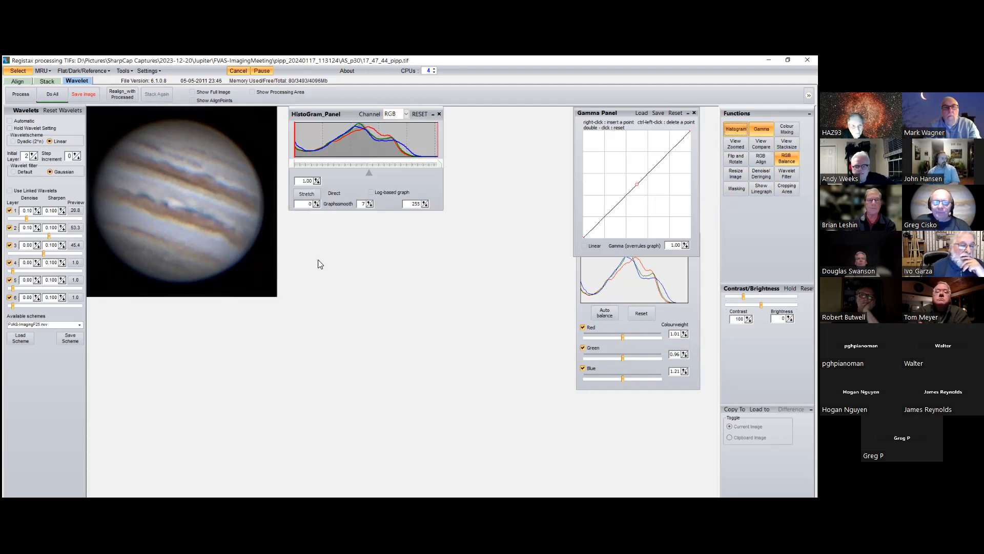